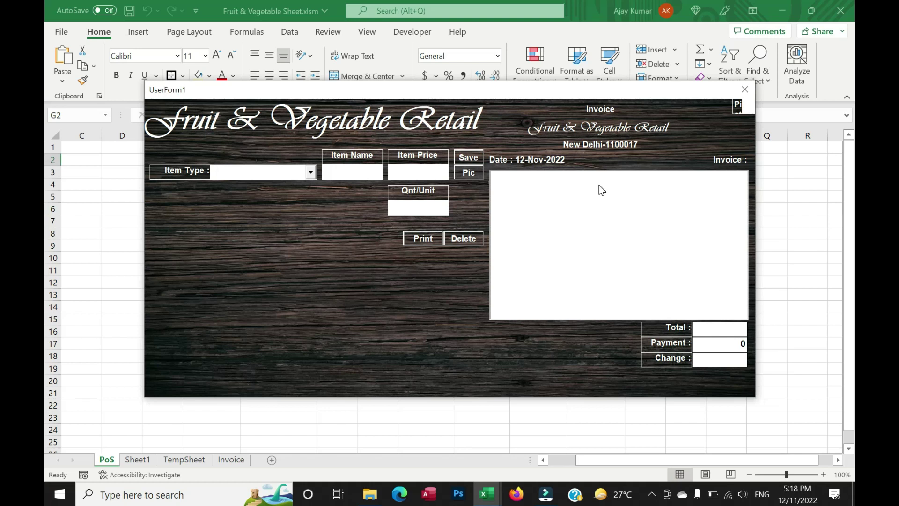
# - Choose Fruit in UserForm1's Item Type list, then close the form to view the six fruit pictures
pyautogui.click(310, 172)
pyautogui.click(275, 183)
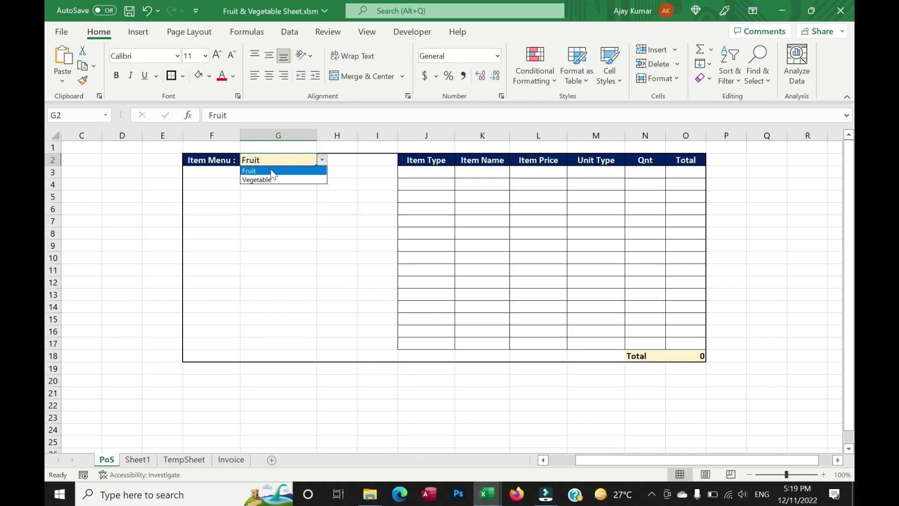
pyautogui.click(275, 171)
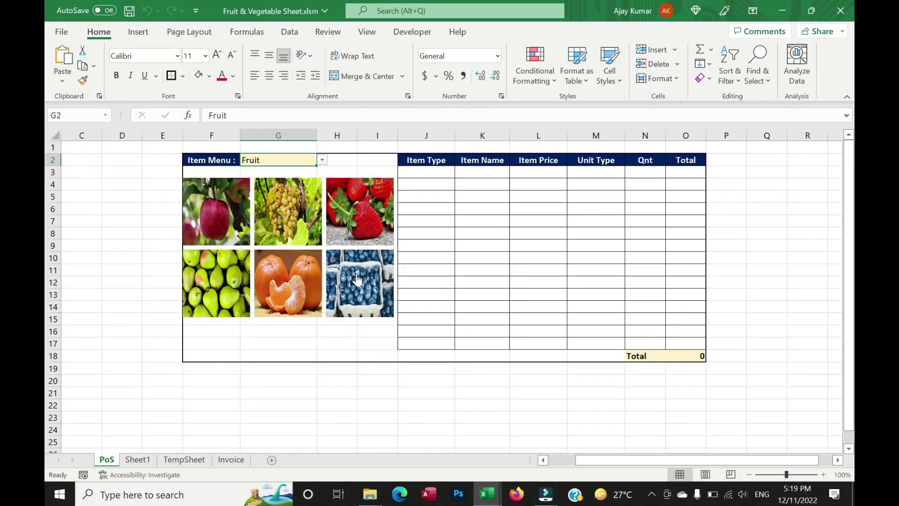
# - Add Apple, Grapes, Strawberries, Orange, Blueberries and Pears to the order table, with extra Apples and Grapes
pyautogui.click(215, 214)
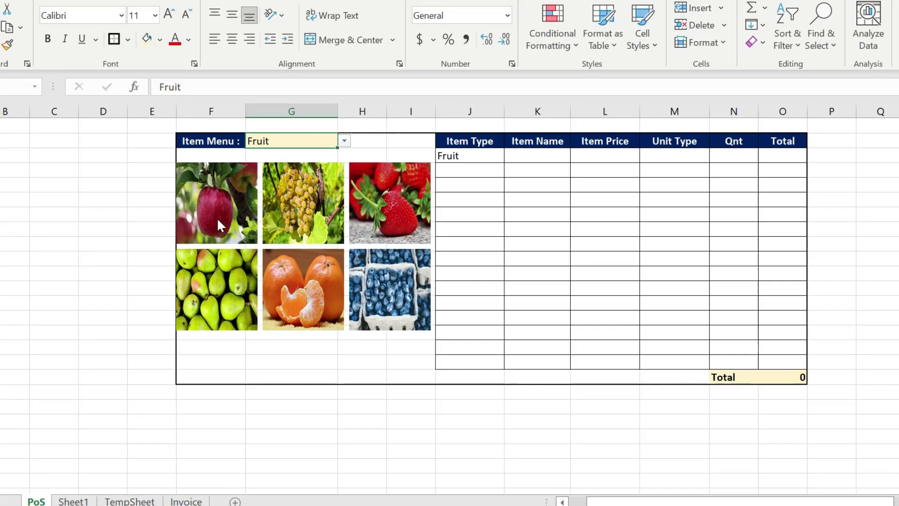
pyautogui.click(291, 225)
pyautogui.click(352, 229)
pyautogui.click(283, 276)
pyautogui.click(209, 220)
pyautogui.click(283, 219)
pyautogui.click(307, 222)
pyautogui.click(197, 211)
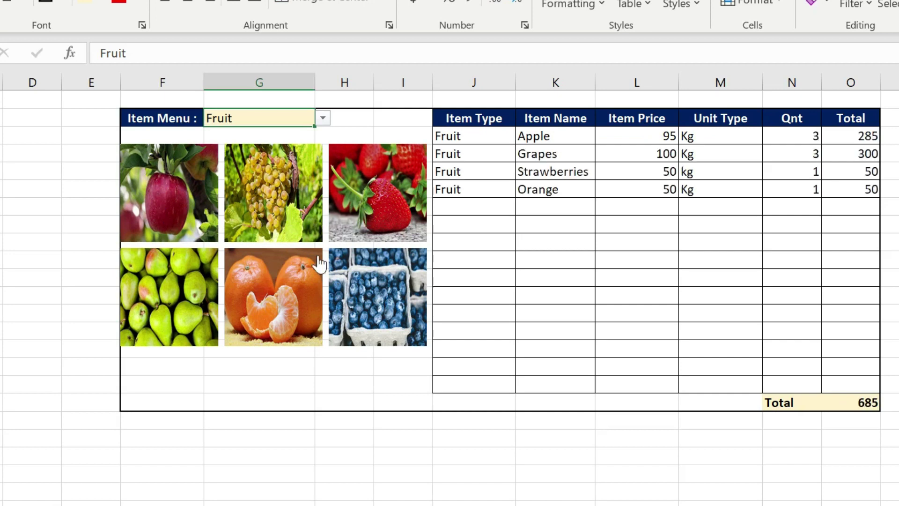
pyautogui.click(336, 280)
pyautogui.click(217, 292)
# - Raise Apple and Grapes to quantity 4 and adjust the Strawberries quantity
pyautogui.click(234, 220)
pyautogui.click(206, 213)
pyautogui.click(356, 218)
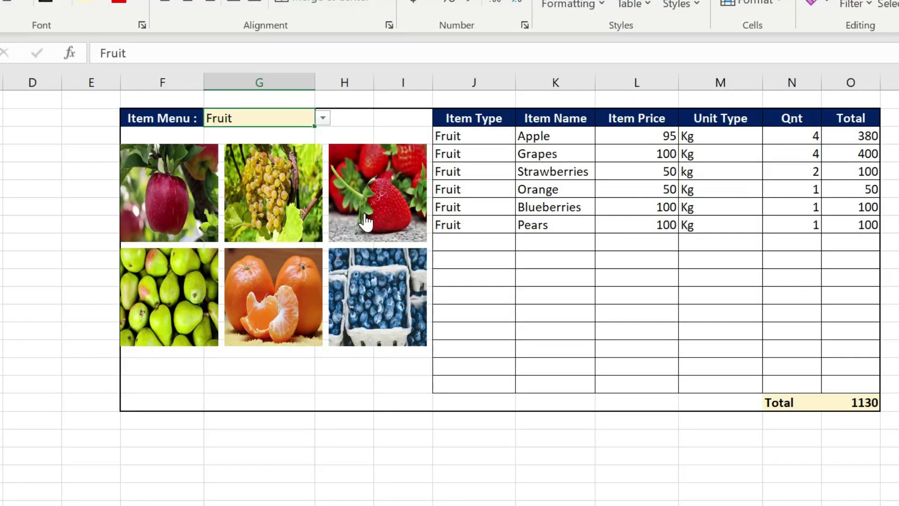
pyautogui.click(365, 220)
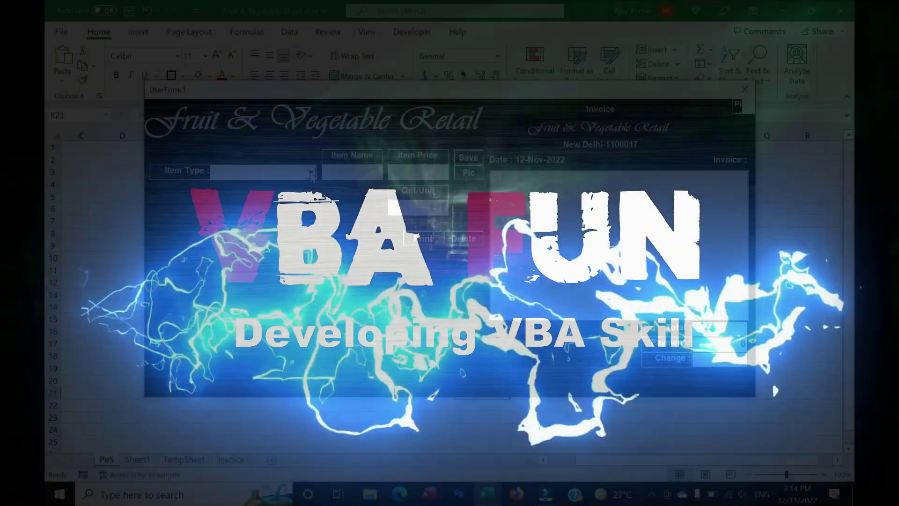
# - Switch the form's Item Type to Vegetable, then back to Fruit
pyautogui.click(311, 172)
pyautogui.click(309, 195)
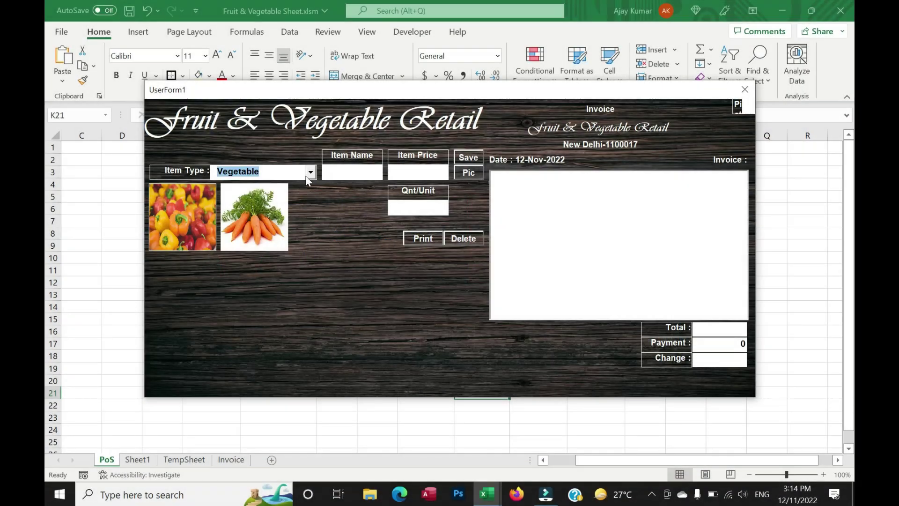
pyautogui.click(311, 173)
pyautogui.click(229, 183)
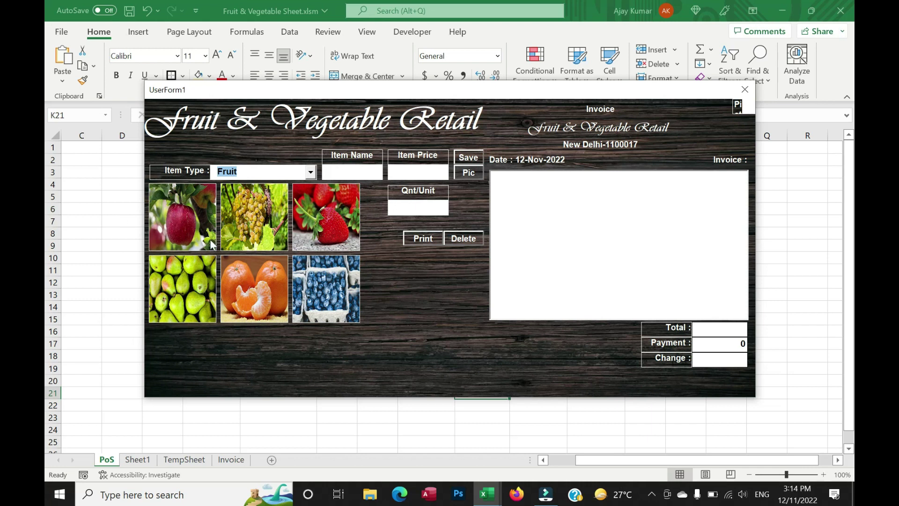
# - Add Apple, Grapes and a second Apple to the invoice for a total of 290
pyautogui.click(184, 219)
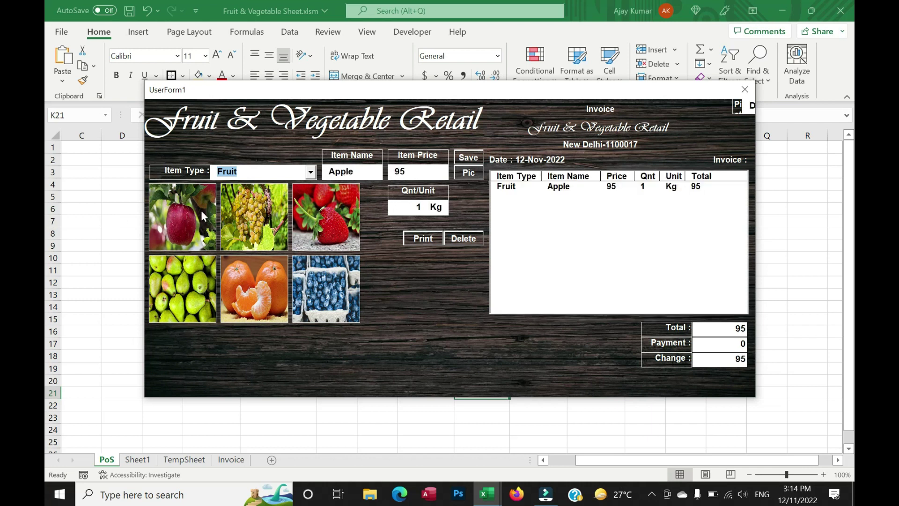
pyautogui.click(263, 234)
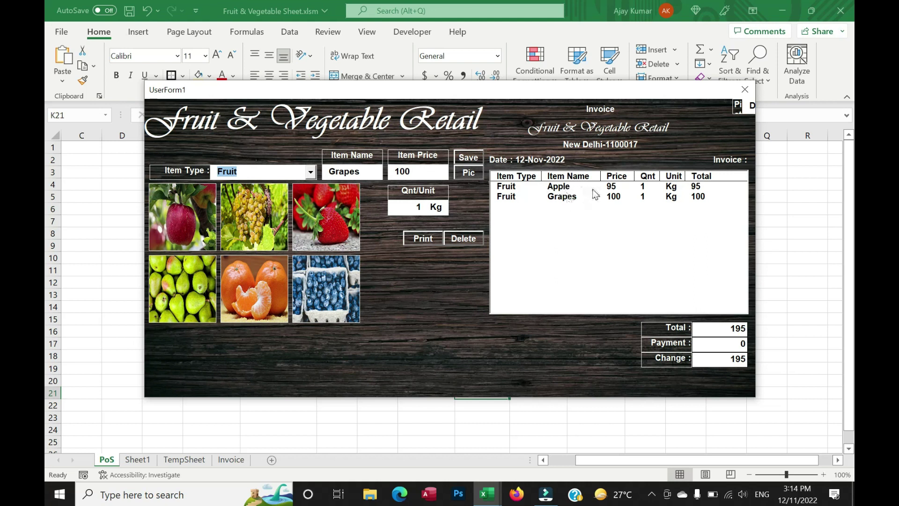
pyautogui.click(181, 218)
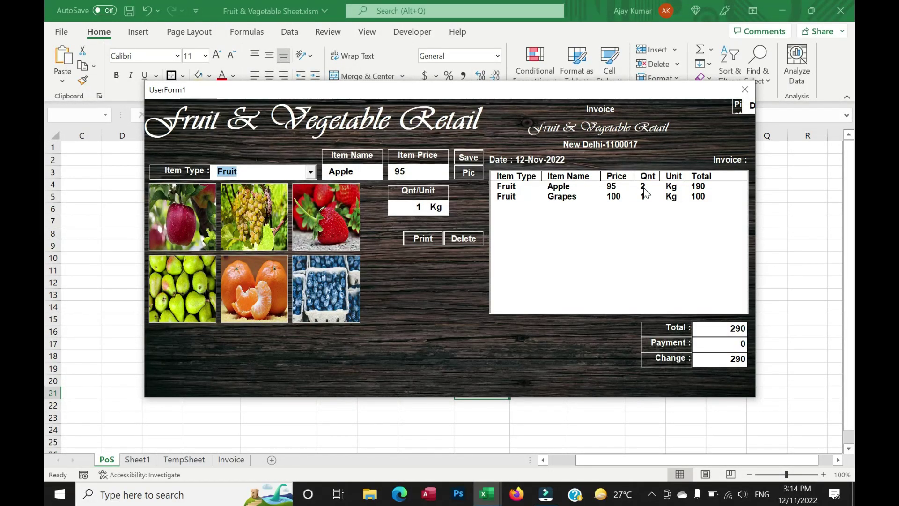
# - Close the retail form and check the names of the grape, strawberry, pear and apple pictures
pyautogui.click(745, 90)
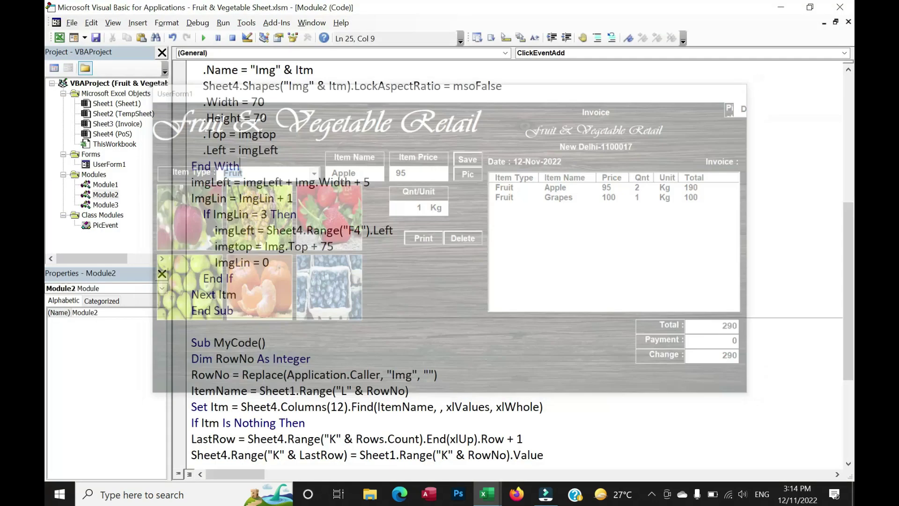
pyautogui.click(290, 220)
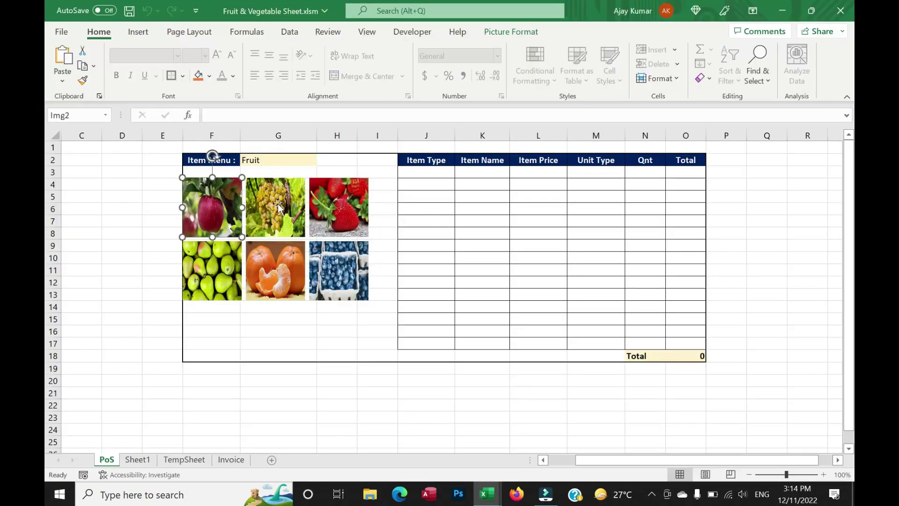
pyautogui.click(336, 204)
pyautogui.click(237, 270)
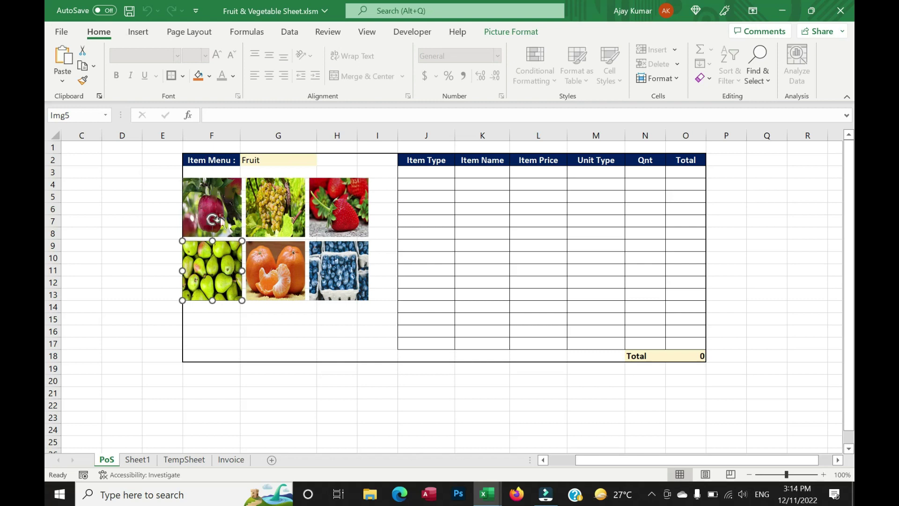
pyautogui.click(209, 190)
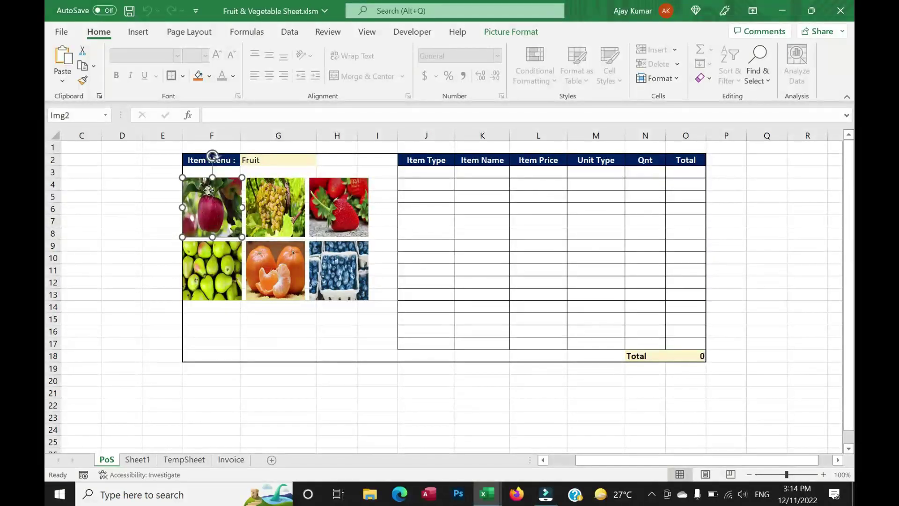
pyautogui.click(262, 190)
pyautogui.click(343, 199)
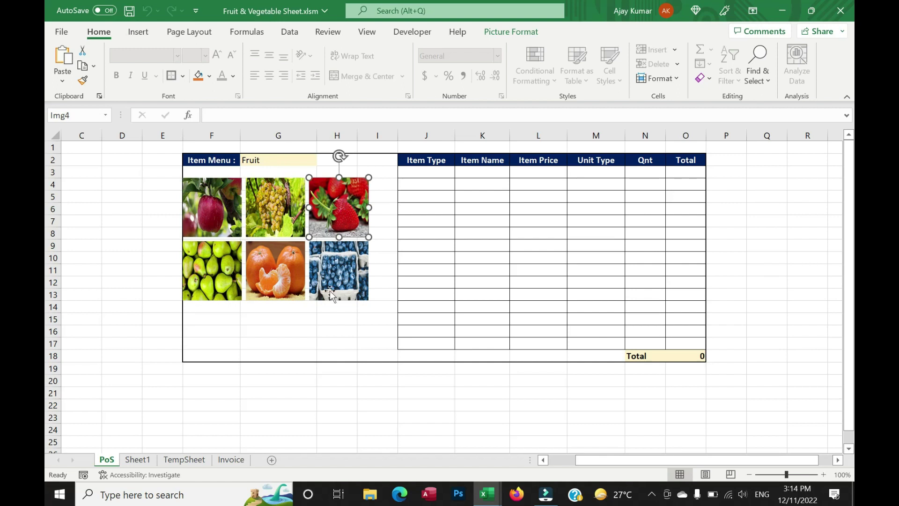
# - Run UserForm1 from the VBA editor and choose Fruit to load its pictures
pyautogui.hotkey('alt', 'Tab')
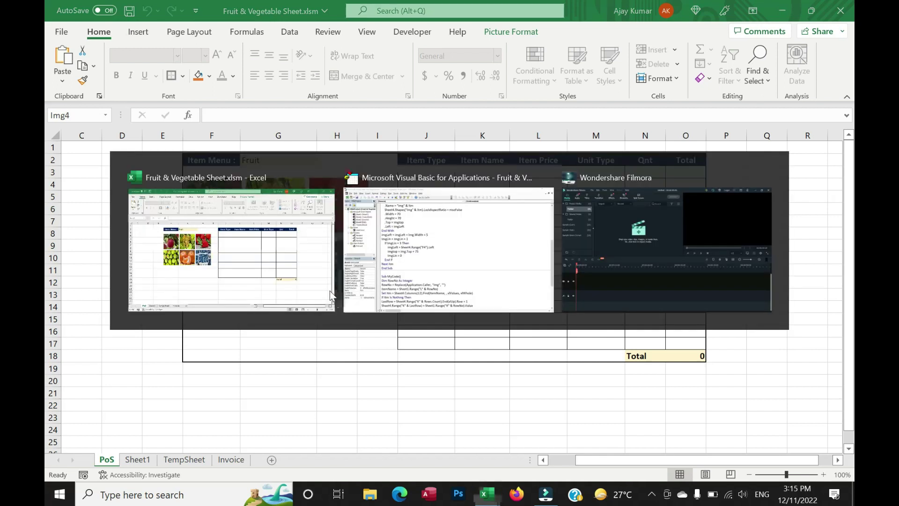
pyautogui.doubleClick(107, 165)
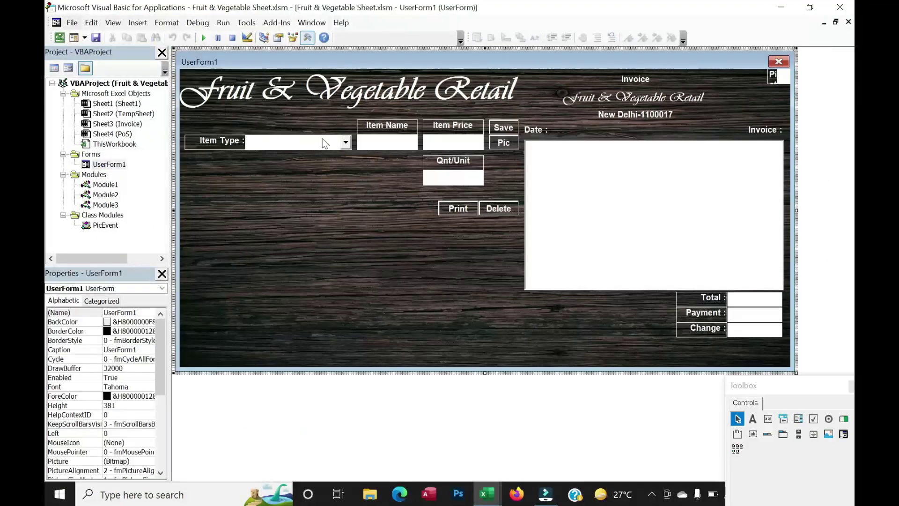
pyautogui.click(203, 37)
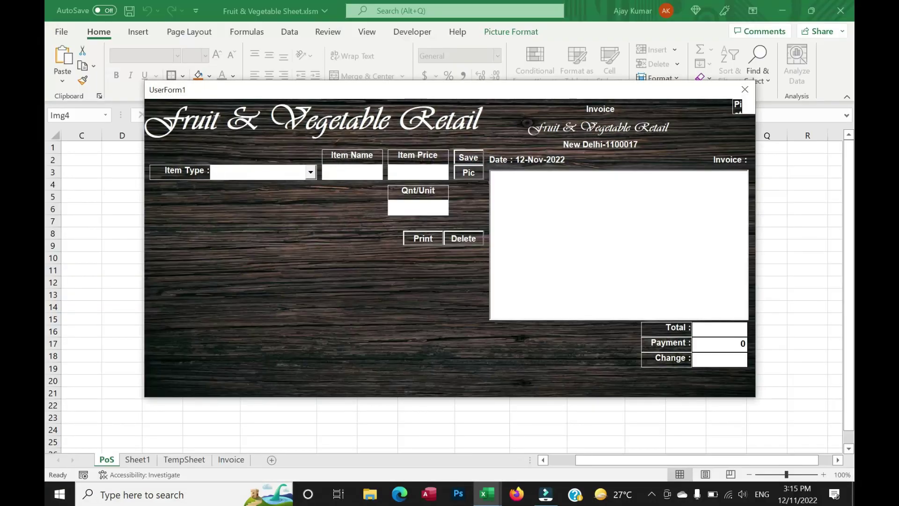
pyautogui.click(311, 172)
pyautogui.click(244, 185)
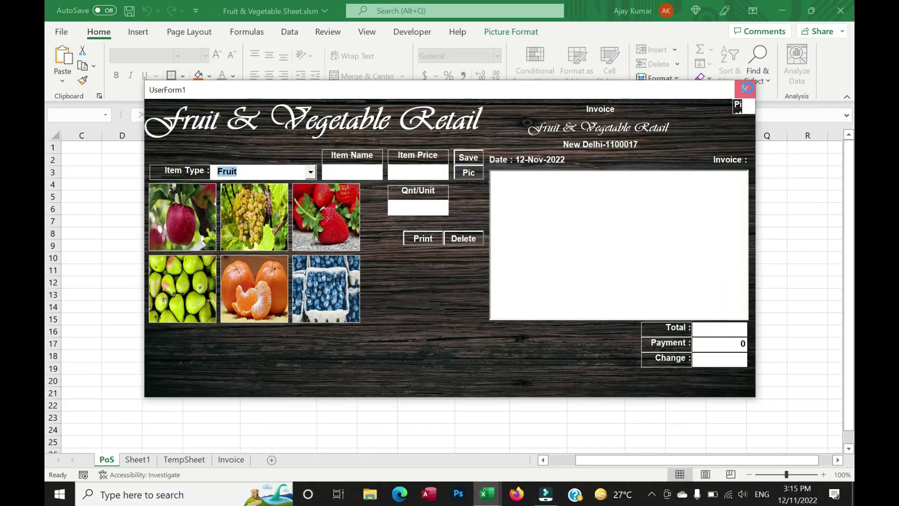
# - Close the retail form, leaving the PoS sheet with six fruit pictures and an empty order
pyautogui.click(747, 88)
pyautogui.hotkey('alt', 'F11')
# - Delete all six fruit pictures from the PoS sheet and save the workbook
pyautogui.click(162, 164)
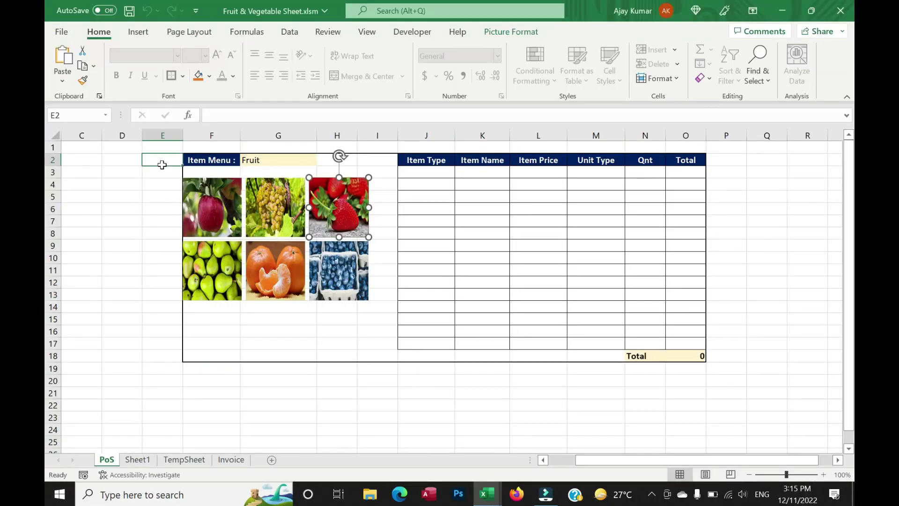
pyautogui.click(229, 196)
pyautogui.keyDown('ctrl'); pyautogui.click(277, 209); pyautogui.keyUp('ctrl')
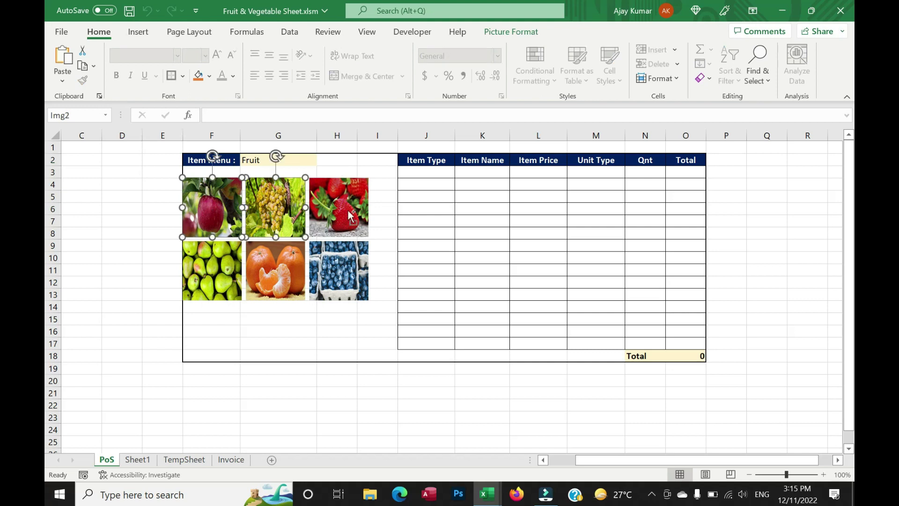
pyautogui.keyDown('ctrl'); pyautogui.click(351, 217); pyautogui.keyUp('ctrl')
pyautogui.keyDown('ctrl'); pyautogui.click(328, 262); pyautogui.keyUp('ctrl')
pyautogui.keyDown('ctrl'); pyautogui.click(282, 263); pyautogui.keyUp('ctrl')
pyautogui.keyDown('ctrl'); pyautogui.click(203, 274); pyautogui.keyUp('ctrl')
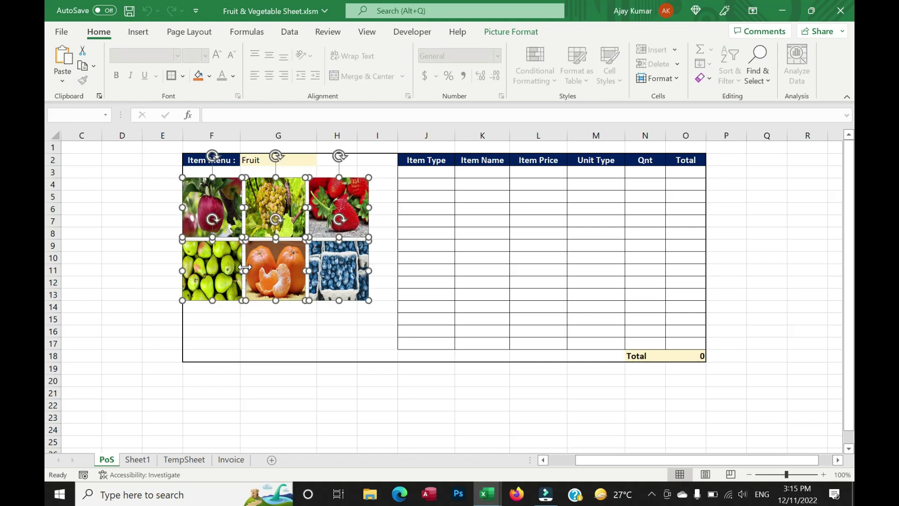
pyautogui.press('Delete')
pyautogui.hotkey('ctrl', 's')
# - Open UserForm1's item type change code and select Me.Txt1 in the I2 assignment line
pyautogui.click(361, 251)
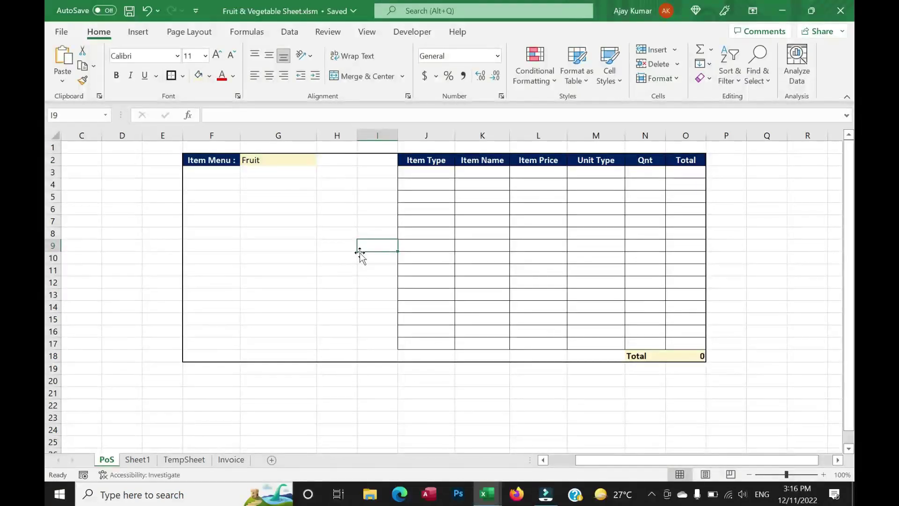
pyautogui.hotkey('alt', 'F11')
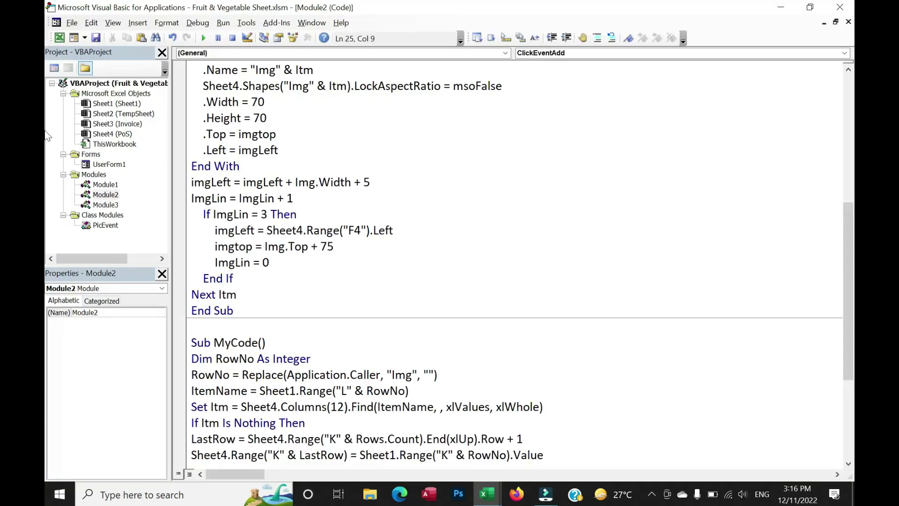
pyautogui.doubleClick(108, 164)
pyautogui.doubleClick(327, 141)
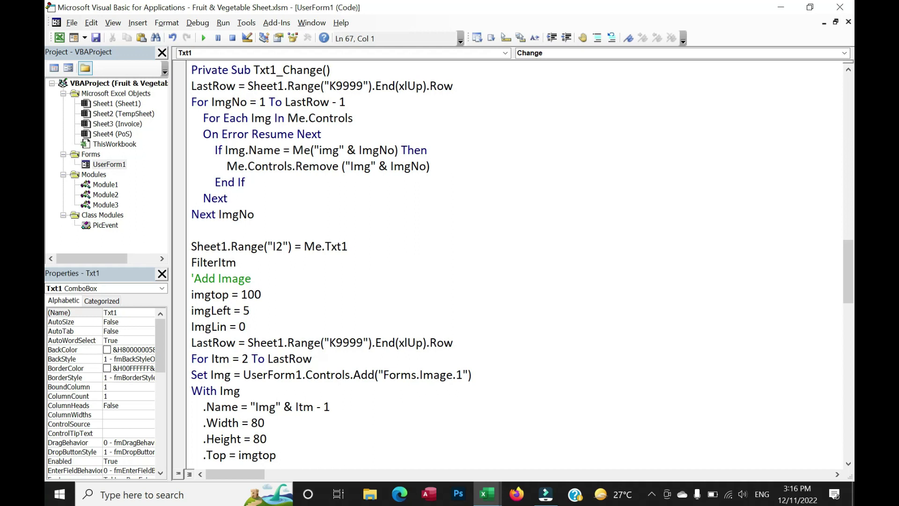
pyautogui.moveTo(191, 247); pyautogui.dragTo(258, 246)
pyautogui.moveTo(347, 247); pyautogui.dragTo(304, 246)
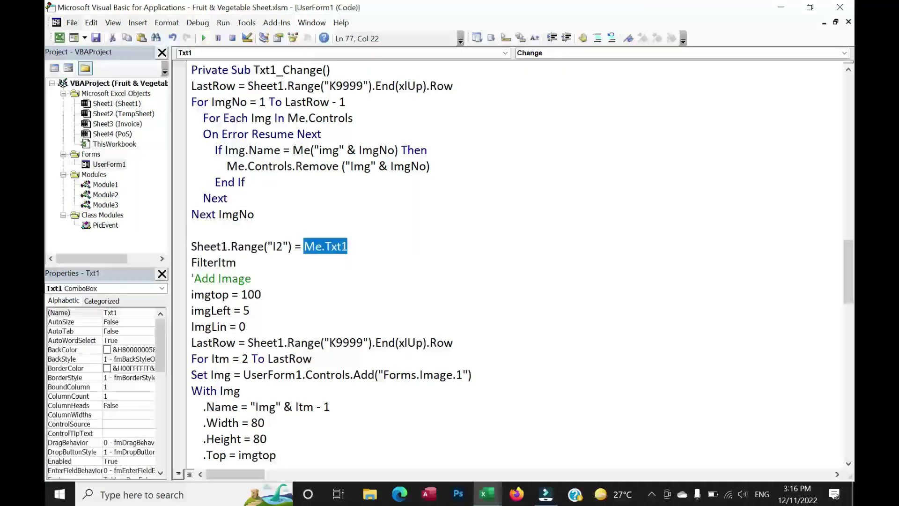
# - Run UserForm1, reopen the item type change code, then return to the Excel workbook
pyautogui.doubleClick(121, 165)
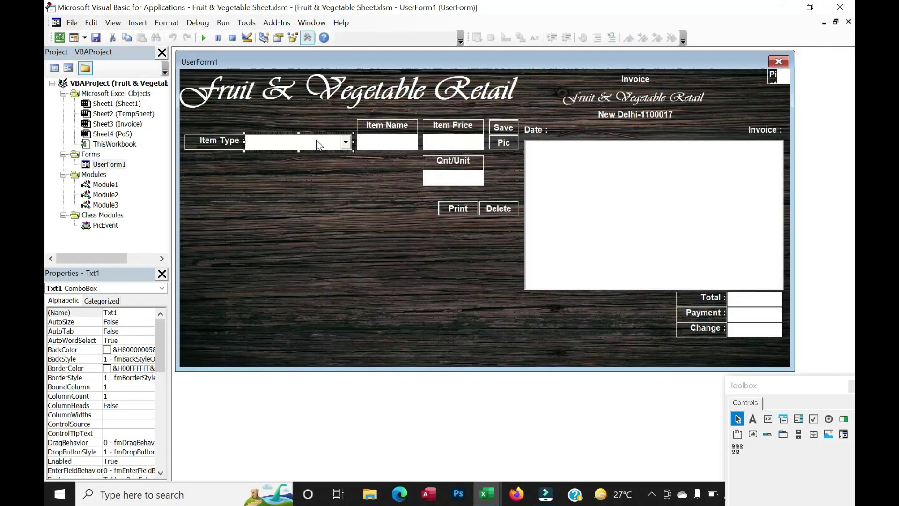
pyautogui.press('F5')
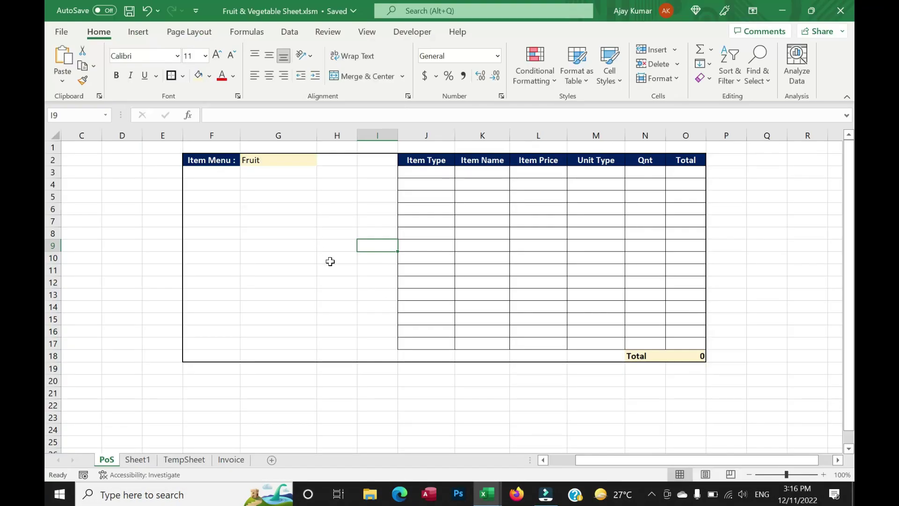
pyautogui.hotkey('alt', 'F11')
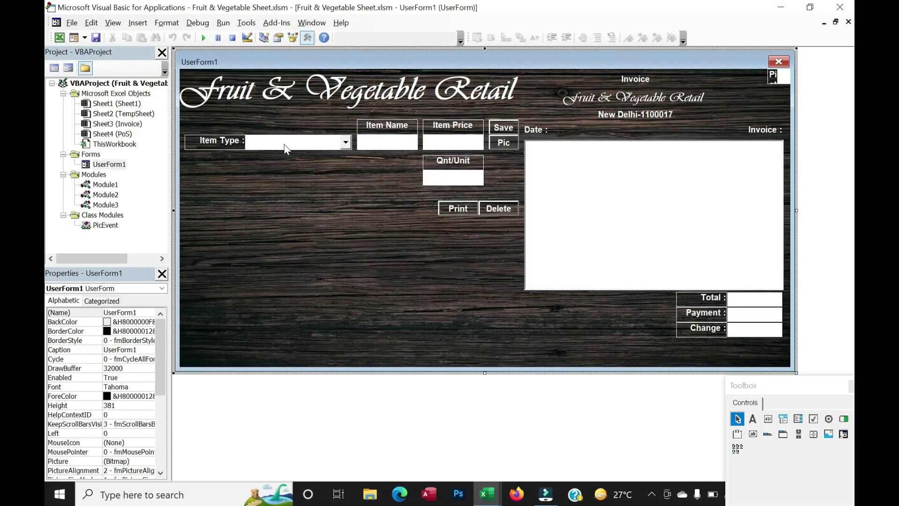
pyautogui.doubleClick(252, 141)
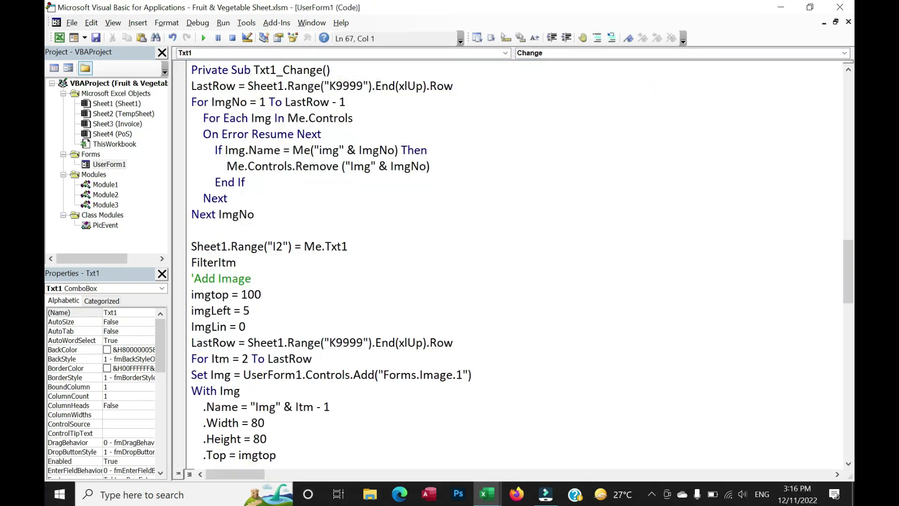
pyautogui.hotkey('alt', 'F11')
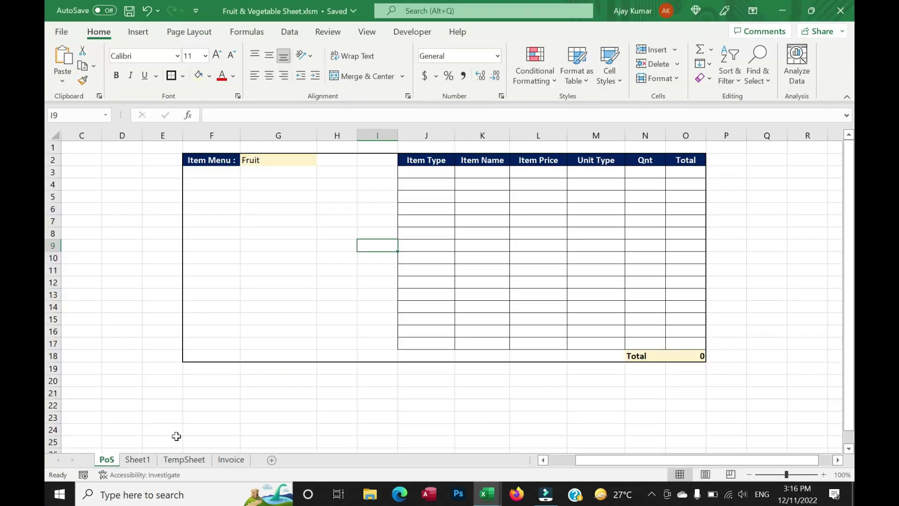
# - Review Sheet1's I2 criterion and the filtered Fruit results, then begin selecting the image-adding code
pyautogui.click(137, 460)
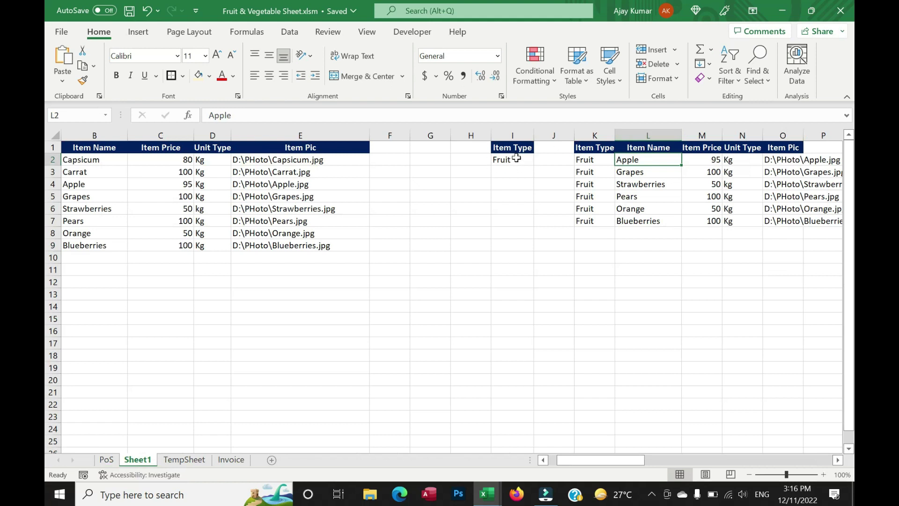
pyautogui.click(515, 160)
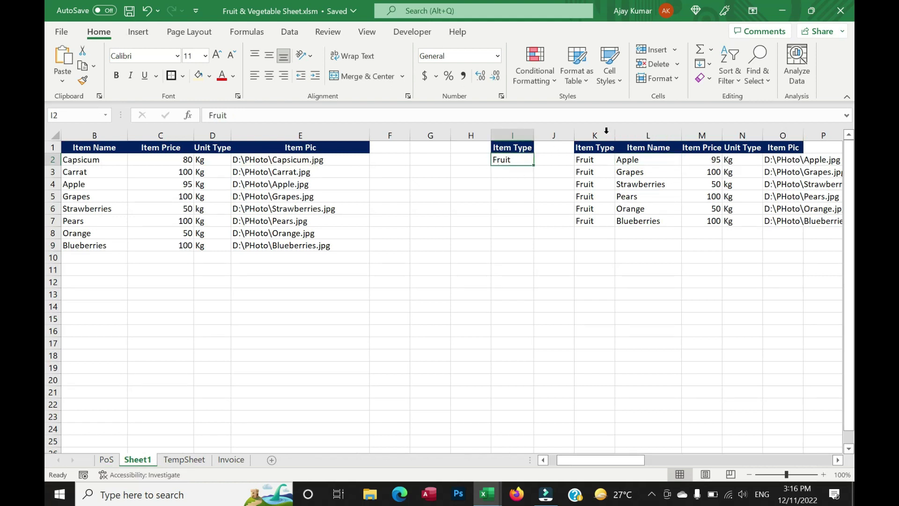
pyautogui.moveTo(586, 147); pyautogui.dragTo(755, 274)
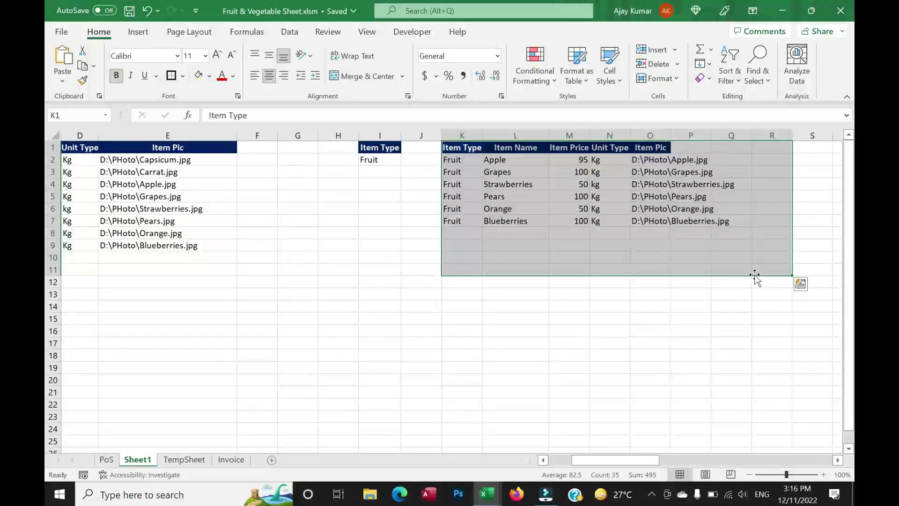
pyautogui.click(515, 183)
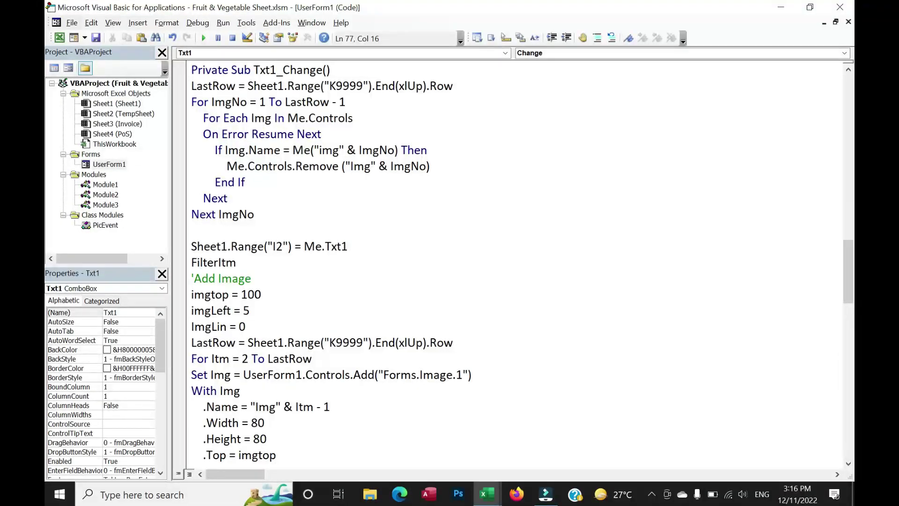
pyautogui.moveTo(190, 87)
pyautogui.mouseDown()
pyautogui.moveTo(237, 134)
pyautogui.moveTo(261, 294)
pyautogui.mouseUp()
pyautogui.scroll(-4, 469, 262)
# - Create Sub InsertImg() in Module3 and paste the copied image-placing code into it
pyautogui.scroll(-5, 469, 262)
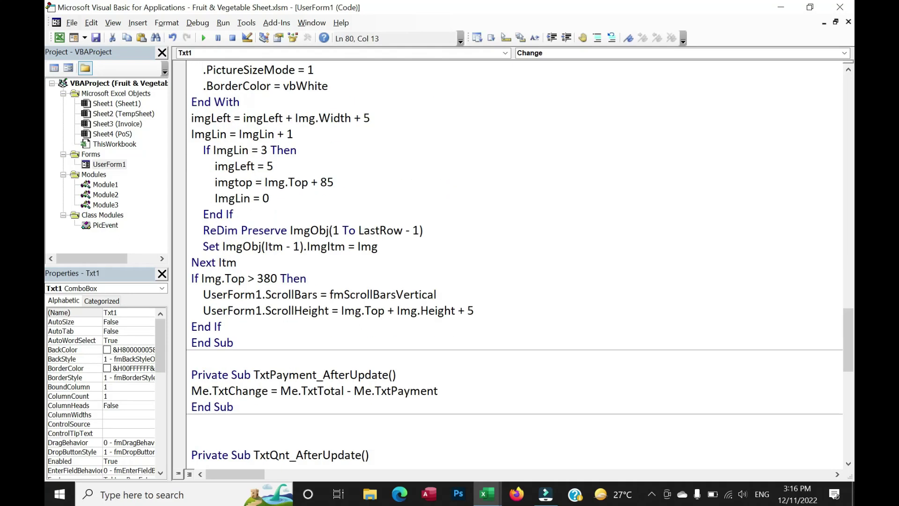
pyautogui.keyDown('shift'); pyautogui.click(221, 326); pyautogui.keyUp('shift')
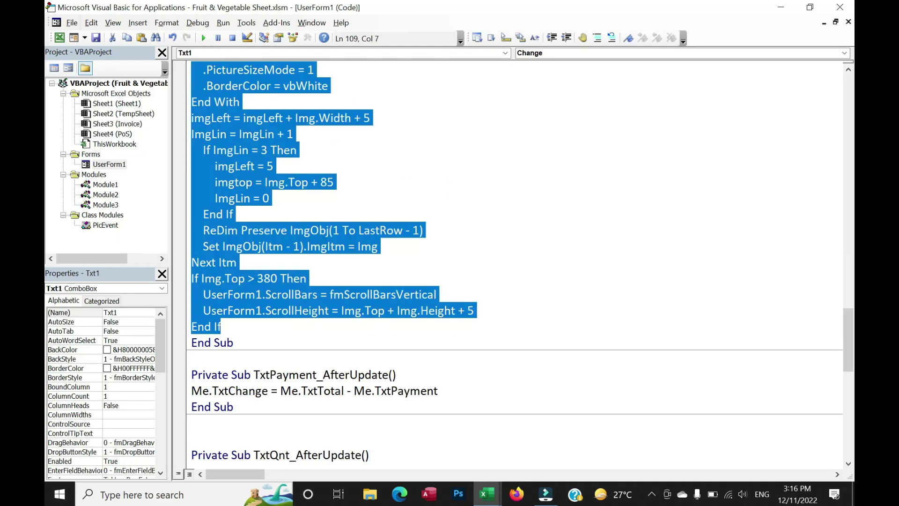
pyautogui.doubleClick(113, 206)
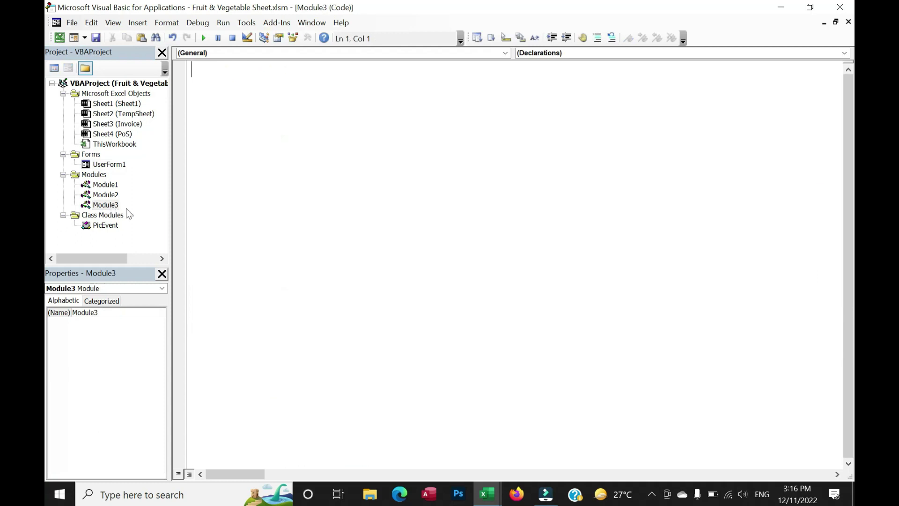
pyautogui.write('Sub')
pyautogui.write(' InsertImg()')
pyautogui.press('Return')
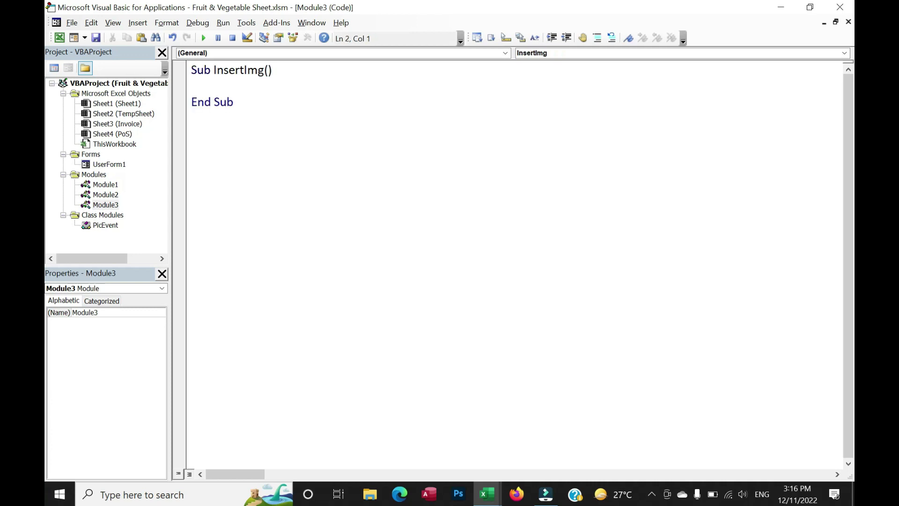
pyautogui.hotkey('ctrl', 'v')
# - Comment out the old-image removal loop and select the Me.Txt1 reference for replacement
pyautogui.scroll(6, 510, 263)
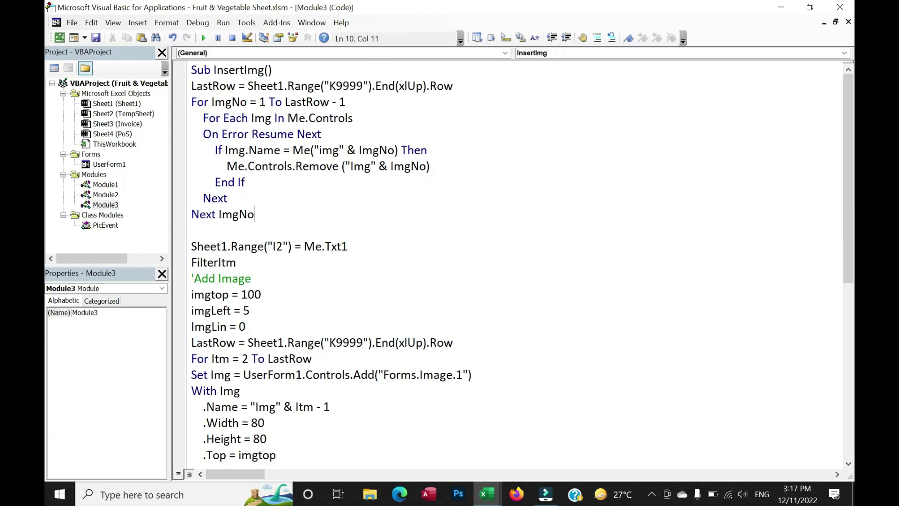
pyautogui.moveTo(191, 85); pyautogui.dragTo(254, 214)
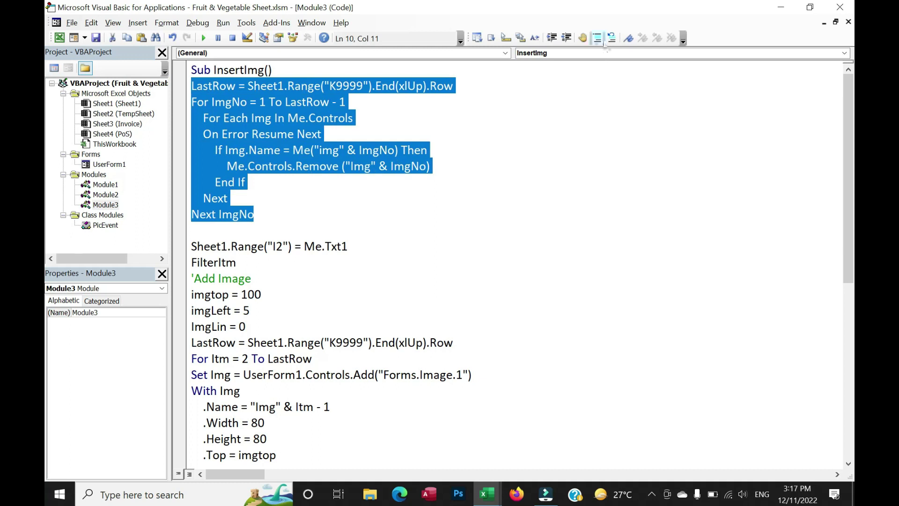
pyautogui.click(597, 38)
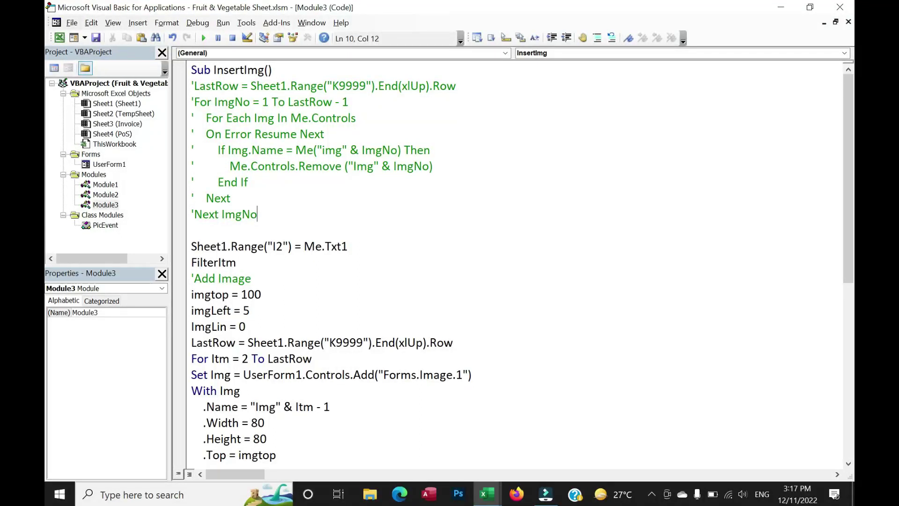
pyautogui.scroll(-3, 185, 211)
pyautogui.scroll(2, 185, 211)
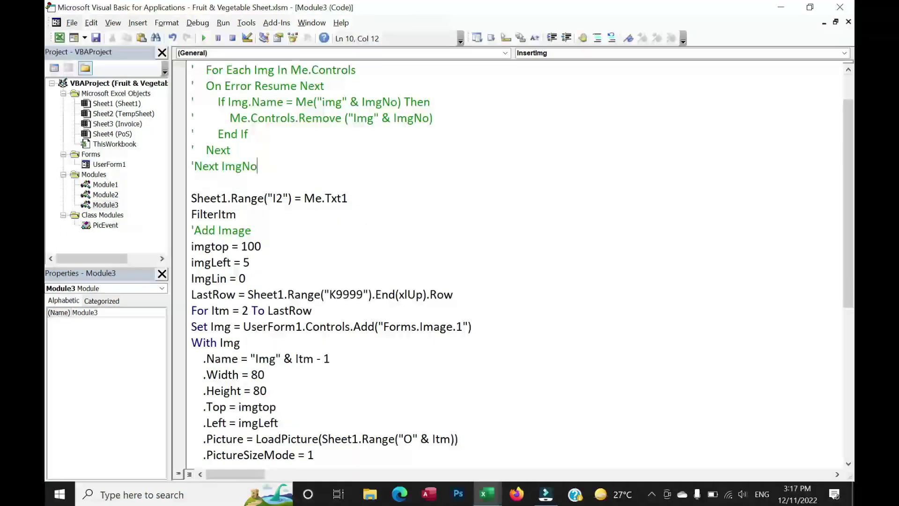
pyautogui.moveTo(347, 198); pyautogui.dragTo(304, 199)
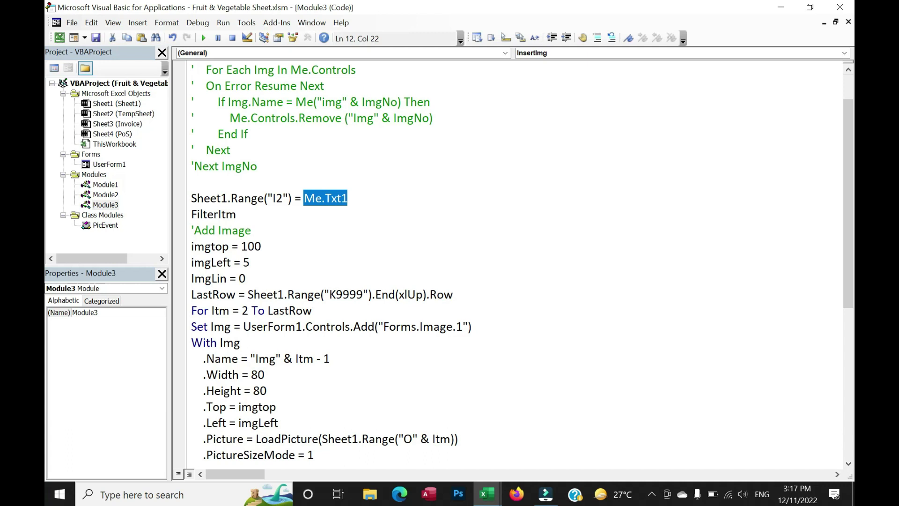
pyautogui.hotkey('alt', 'F11')
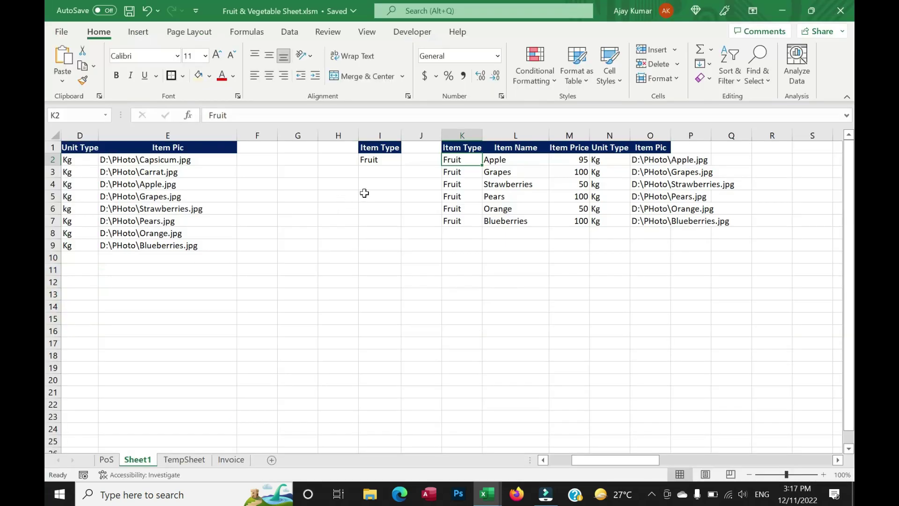
# - Confirm G2's Fruit/Vegetable data validation list, then set the PoS Item Menu to Vegetable
pyautogui.click(107, 460)
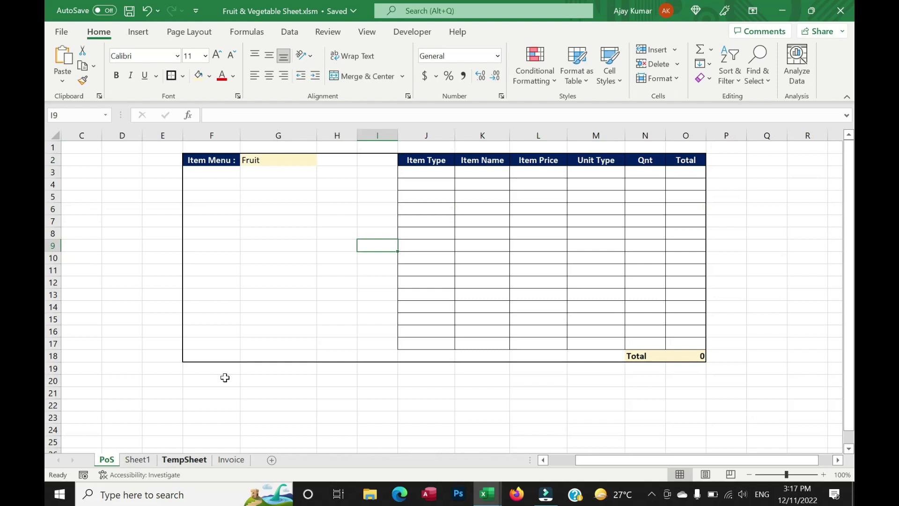
pyautogui.click(291, 161)
pyautogui.click(322, 161)
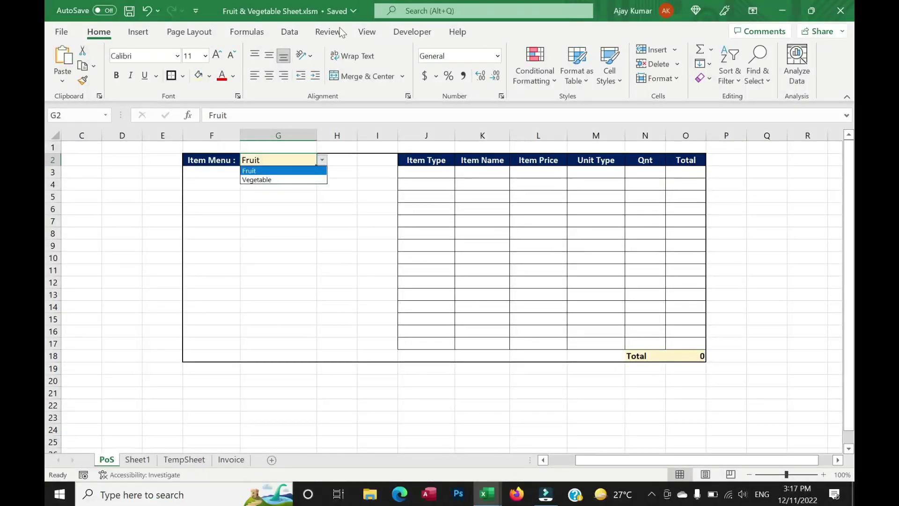
pyautogui.press('Escape')
pyautogui.click(290, 32)
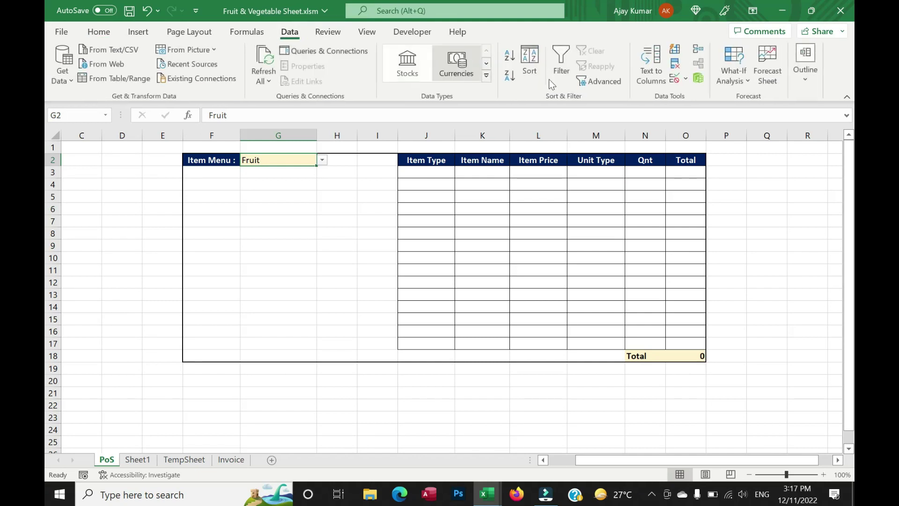
pyautogui.click(675, 79)
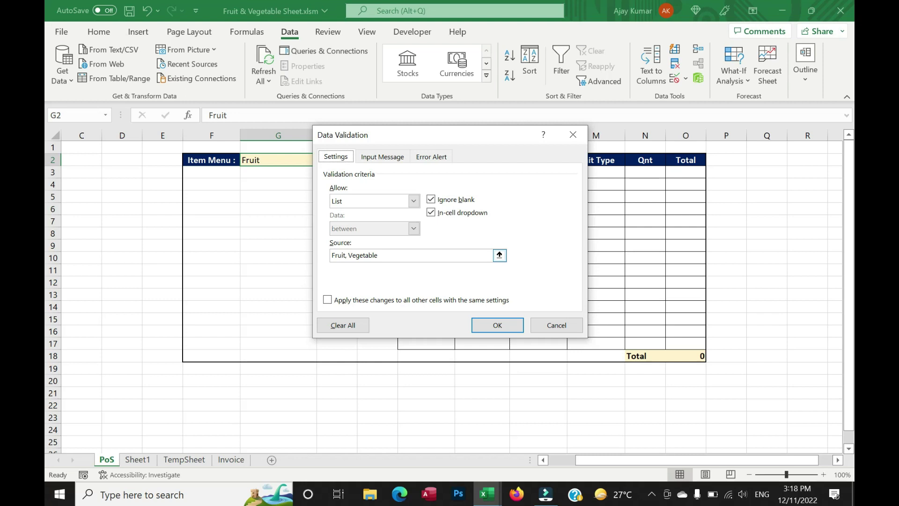
pyautogui.press('Return')
pyautogui.click(323, 159)
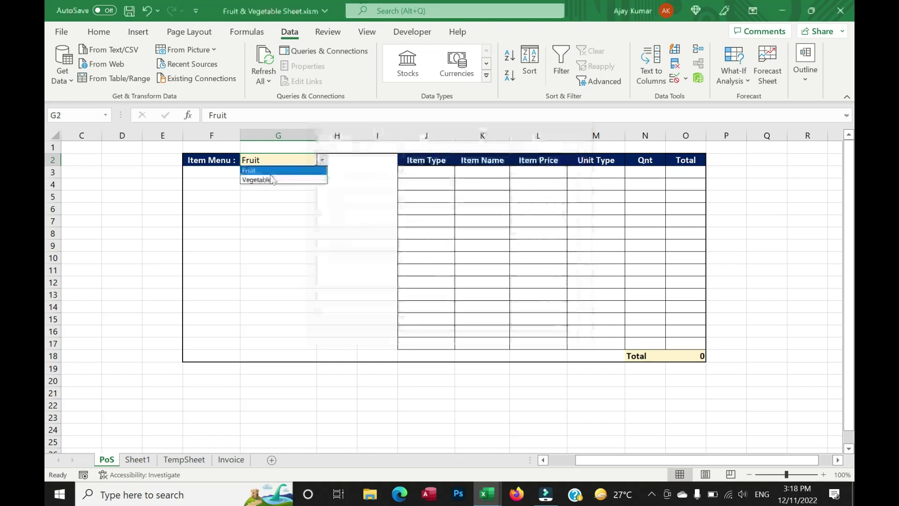
pyautogui.click(273, 177)
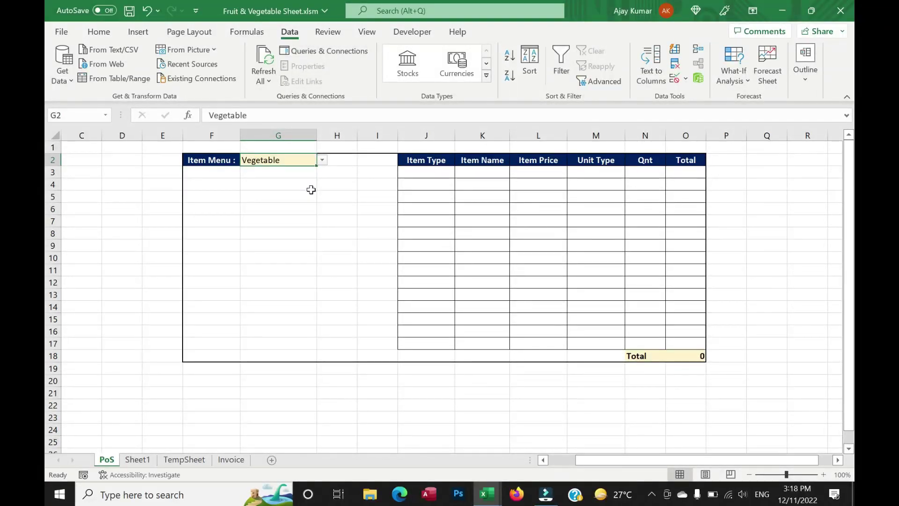
pyautogui.hotkey('alt', 'F11')
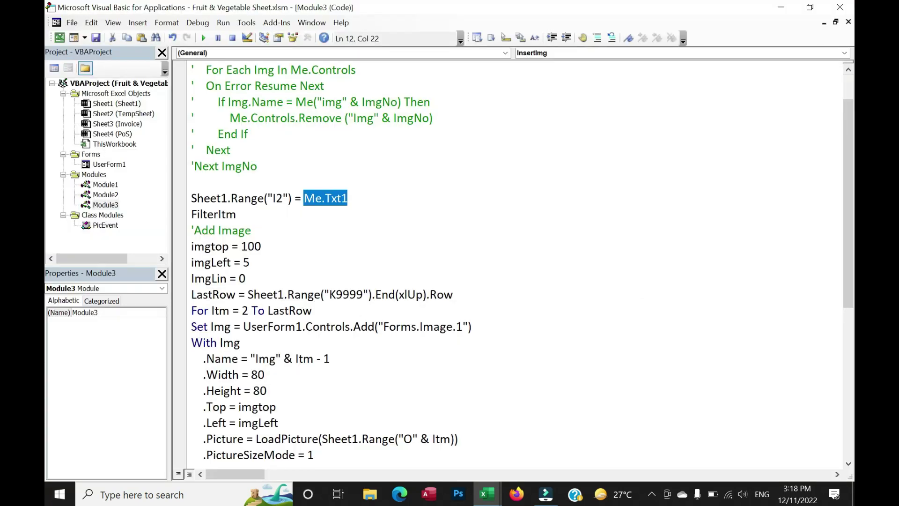
# - Replace Me.Txt1 with Sheet4.Range("G2") so Sheet1's I2 takes the PoS Item Menu value
pyautogui.moveTo(348, 199); pyautogui.dragTo(305, 203)
pyautogui.write('Sheet4.Range("G2")')
pyautogui.hotkey('alt', 'F11')
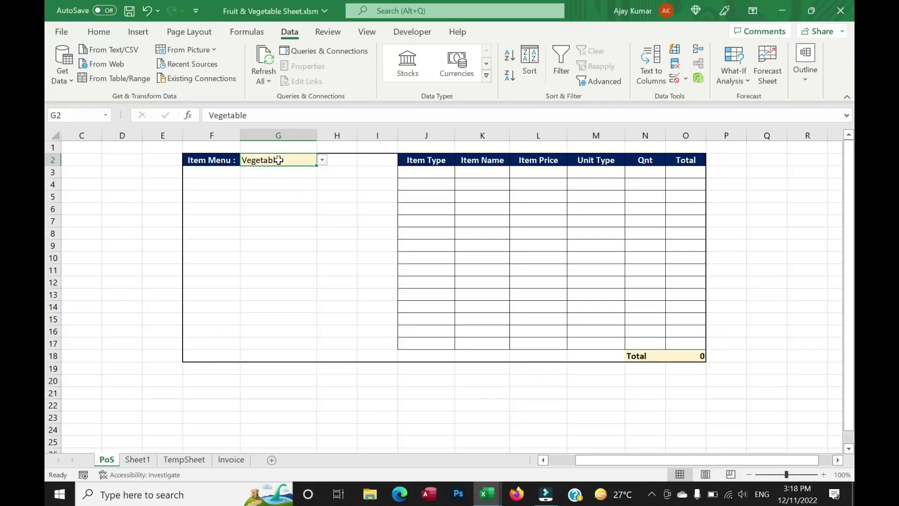
pyautogui.hotkey('alt', 'F11')
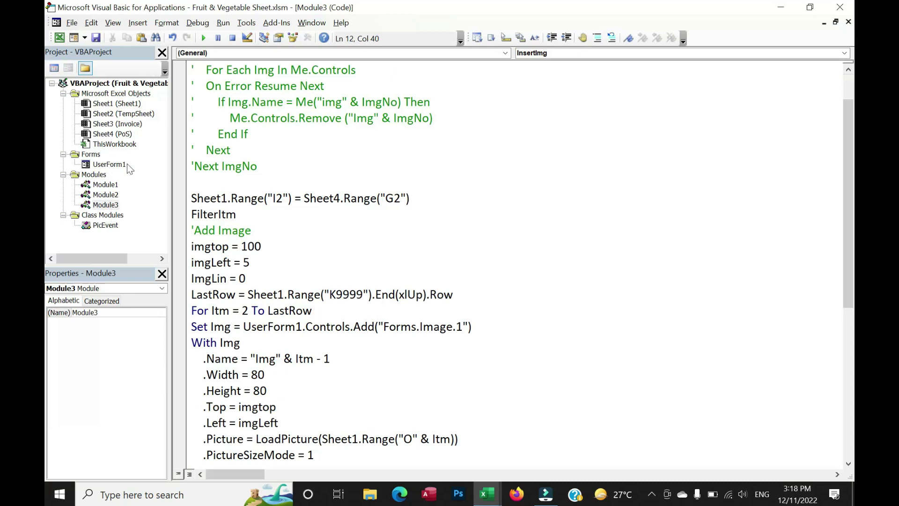
pyautogui.click(111, 135)
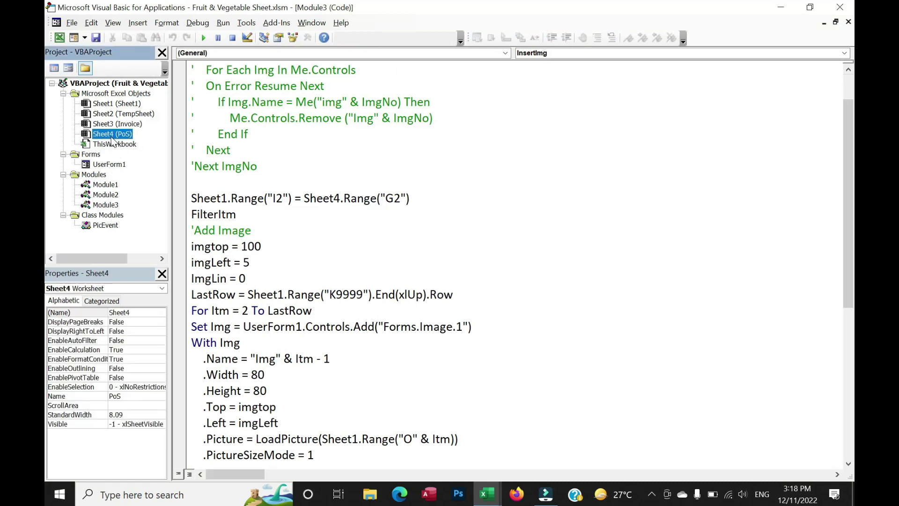
pyautogui.click(231, 198)
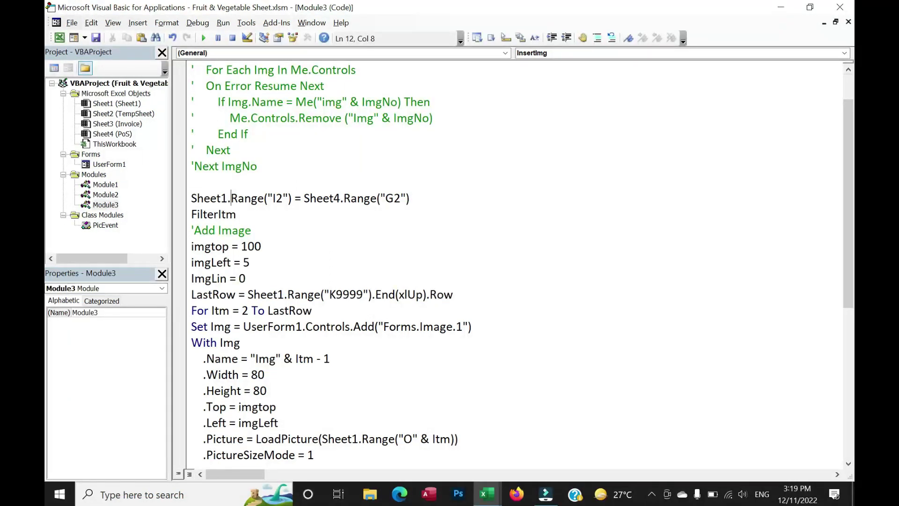
pyautogui.moveTo(411, 198); pyautogui.dragTo(191, 198)
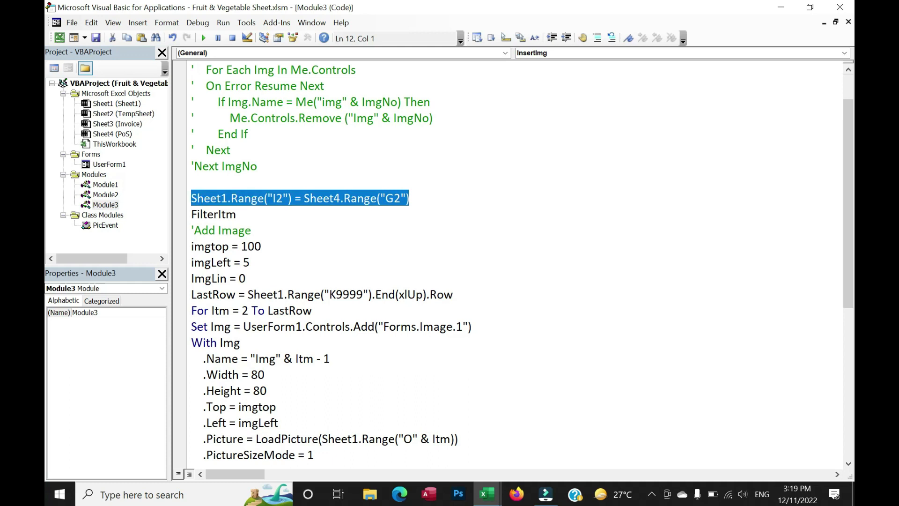
# - Check the PoS sheet's G2 and Sheet1's I2 in the workbook, then return to the code
pyautogui.hotkey('alt', 'F11')
pyautogui.click(106, 459)
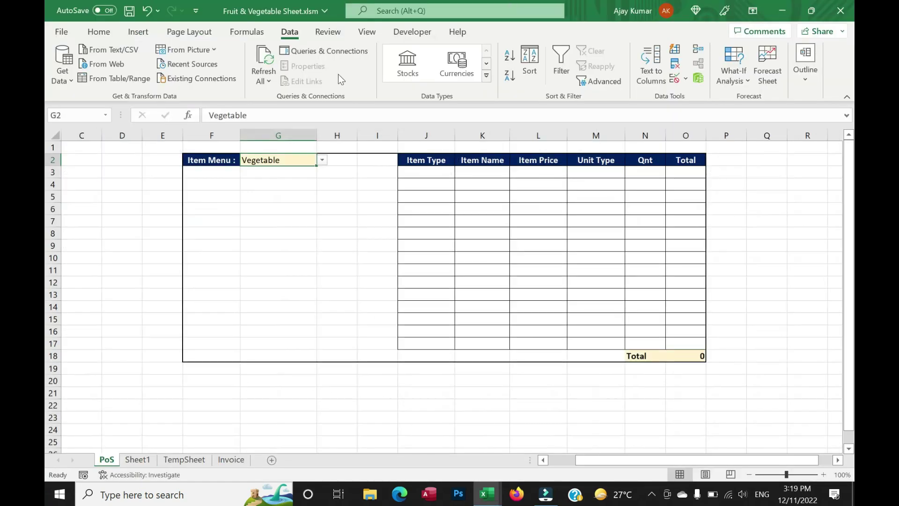
pyautogui.click(137, 460)
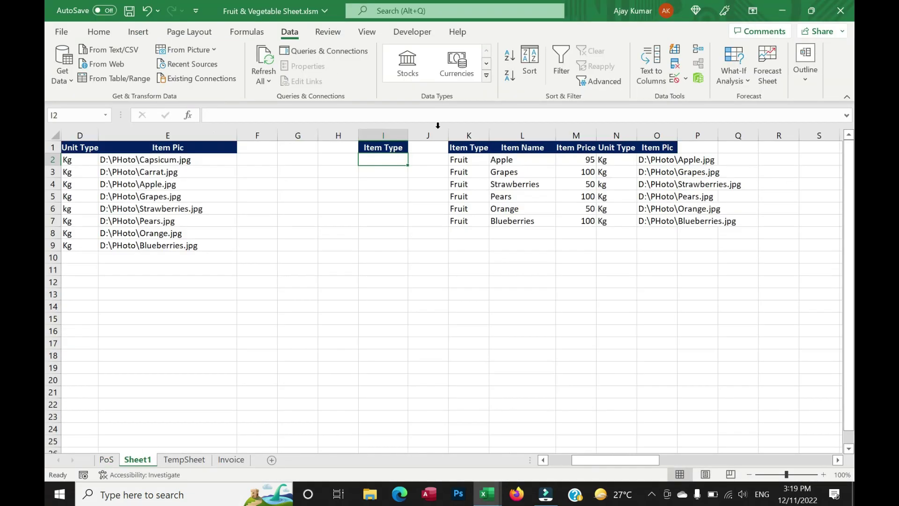
pyautogui.click(106, 460)
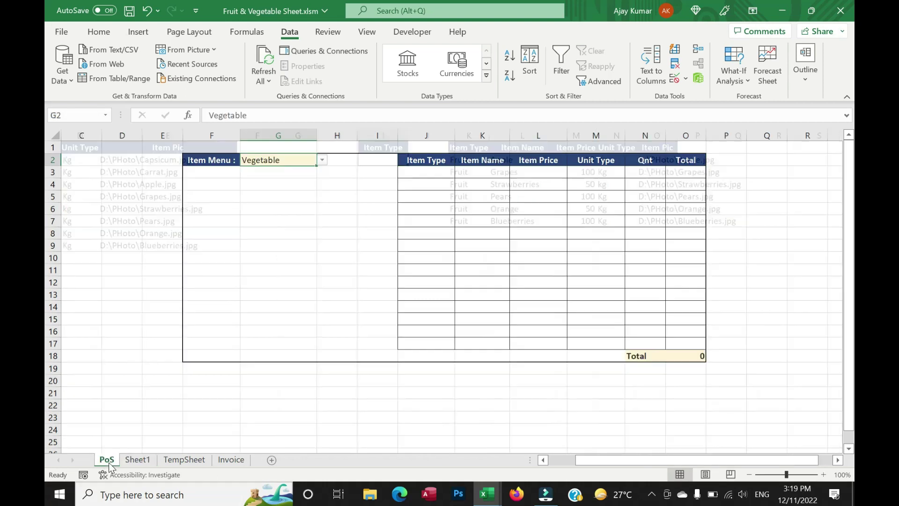
pyautogui.hotkey('alt', 'F11')
# - Delete the scrollbar If Img.Top > 380 … End If block from Module3
pyautogui.moveTo(191, 214); pyautogui.dragTo(442, 403)
pyautogui.scroll(-6, 443, 393)
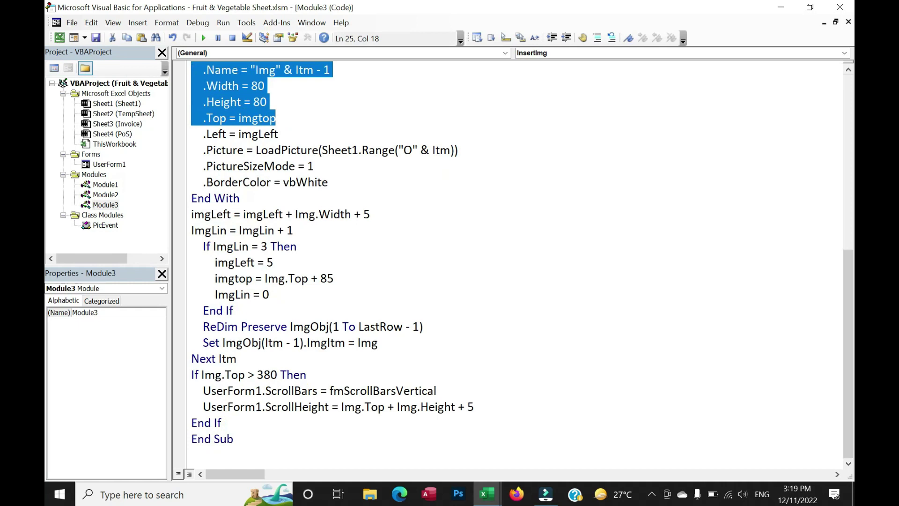
pyautogui.hotkey('shift', 'Down')
pyautogui.hotkey('shift', 'Down')
pyautogui.hotkey('shift', 'Down')
pyautogui.click(221, 423)
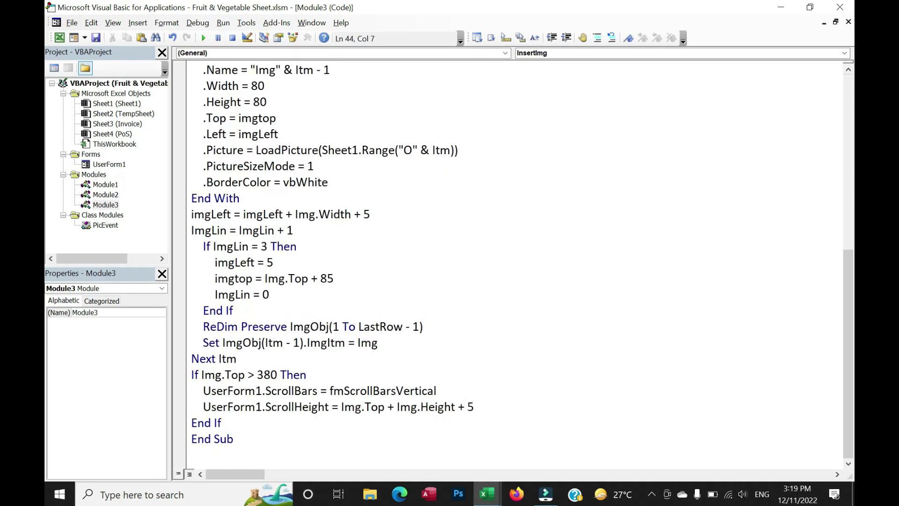
pyautogui.moveTo(221, 423); pyautogui.dragTo(169, 369)
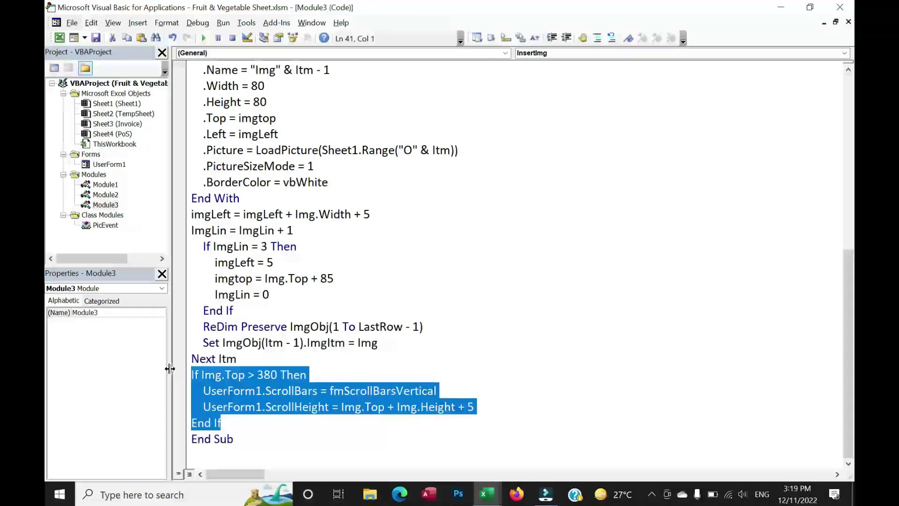
pyautogui.press('BackSpace')
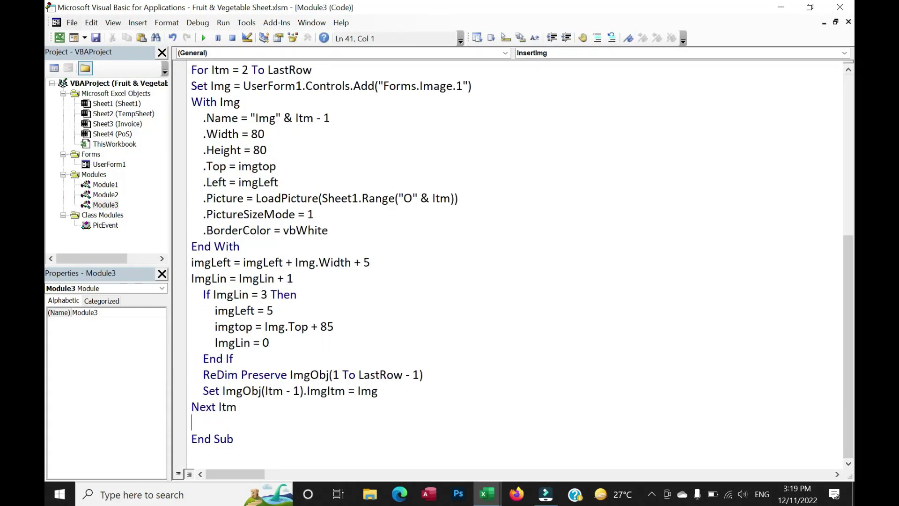
pyautogui.press('BackSpace')
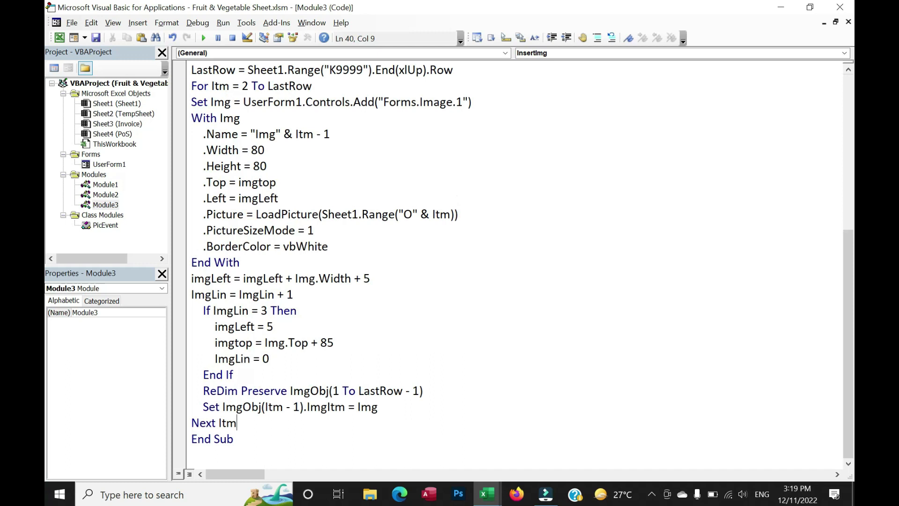
# - Comment out the ReDim Preserve and Set ImgObj lines with Comment Block
pyautogui.moveTo(378, 407); pyautogui.dragTo(192, 391)
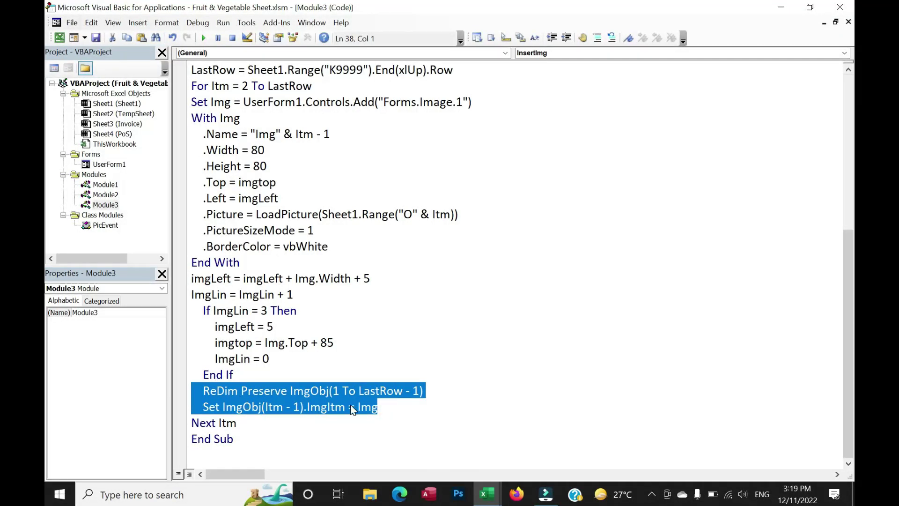
pyautogui.press('BackSpace')
pyautogui.press('BackSpace')
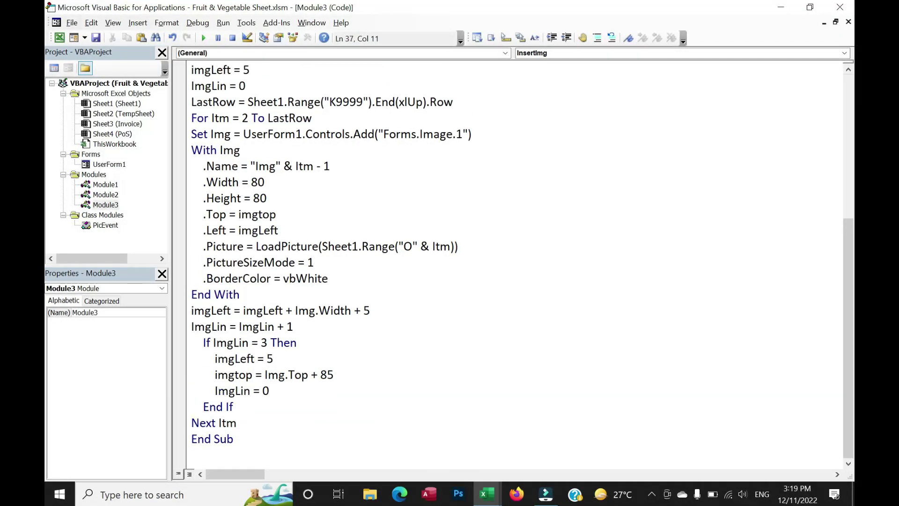
pyautogui.hotkey('ctrl', 'z')
pyautogui.hotkey('ctrl', 'z')
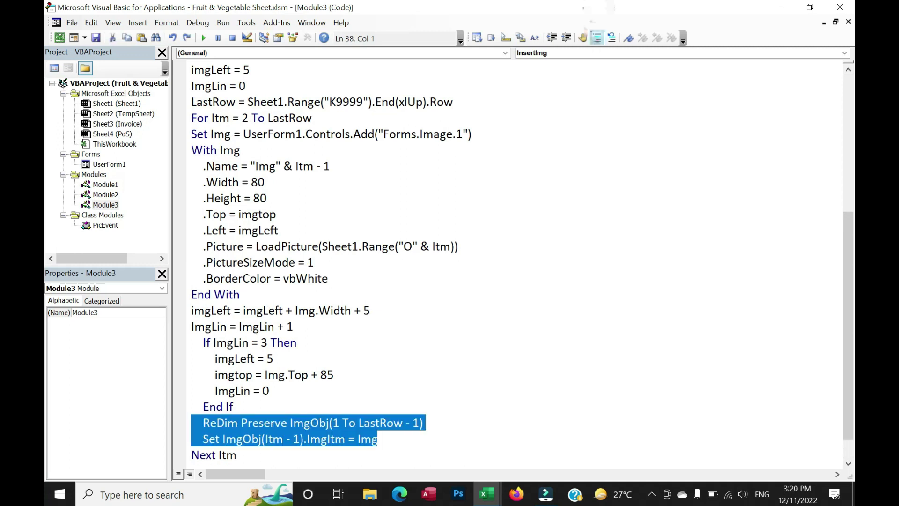
pyautogui.click(598, 38)
pyautogui.click(297, 342)
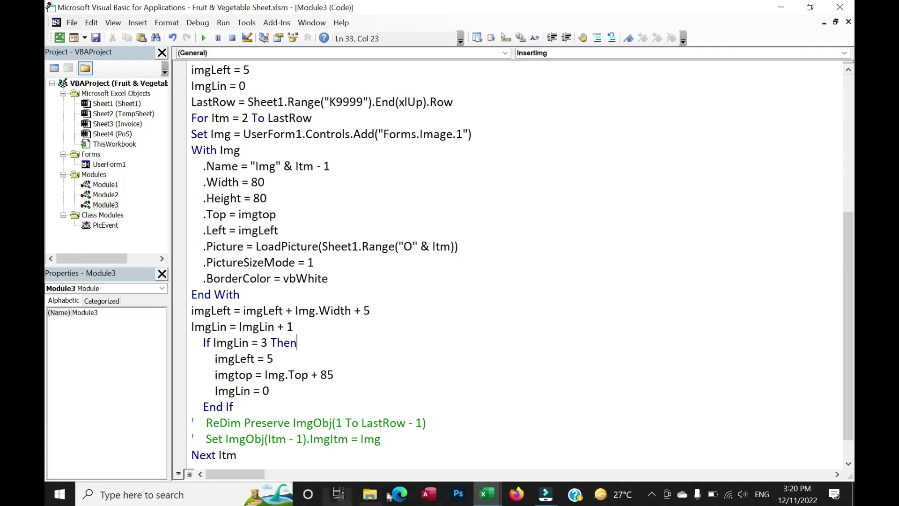
pyautogui.moveTo(381, 439); pyautogui.dragTo(192, 406)
pyautogui.click(334, 375)
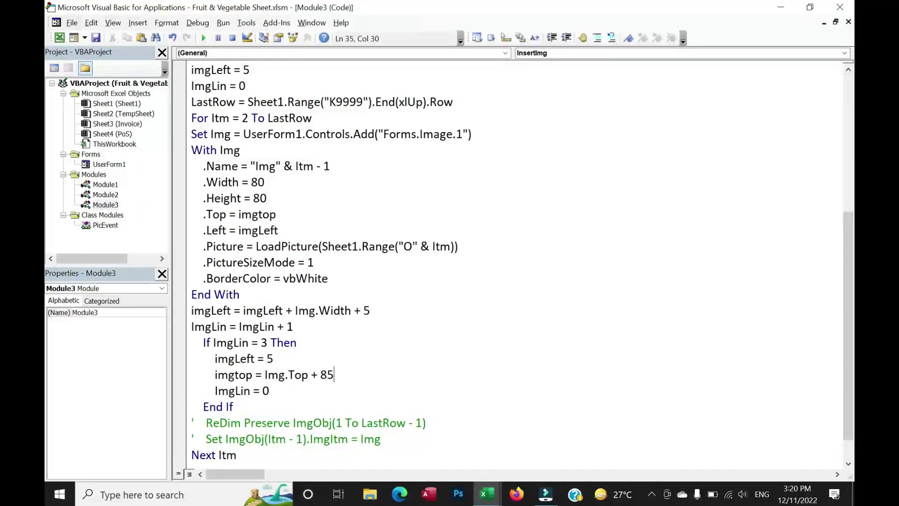
# - Set the PoS Item Menu G2 to Fruit and check Sheet1's data lists
pyautogui.scroll(4, 333, 375)
pyautogui.moveTo(192, 198); pyautogui.dragTo(410, 198)
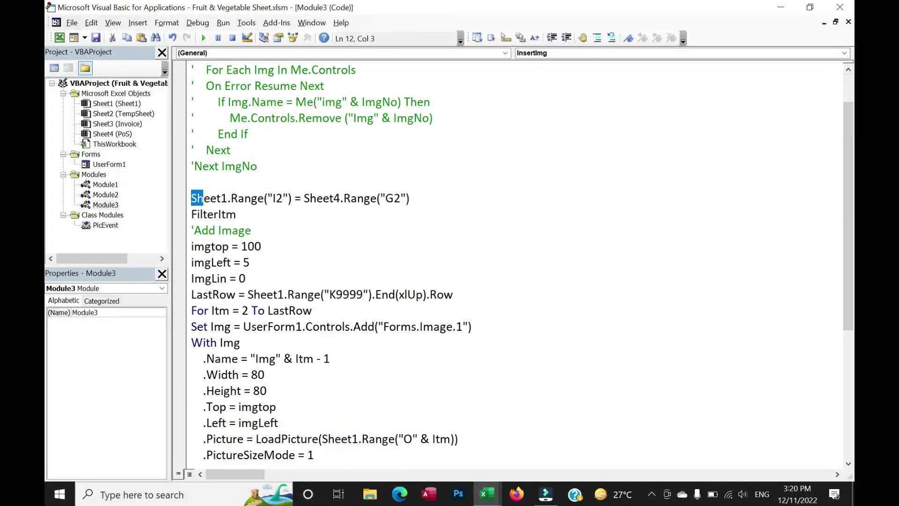
pyautogui.hotkey('alt', 'F11')
pyautogui.click(322, 160)
pyautogui.click(309, 171)
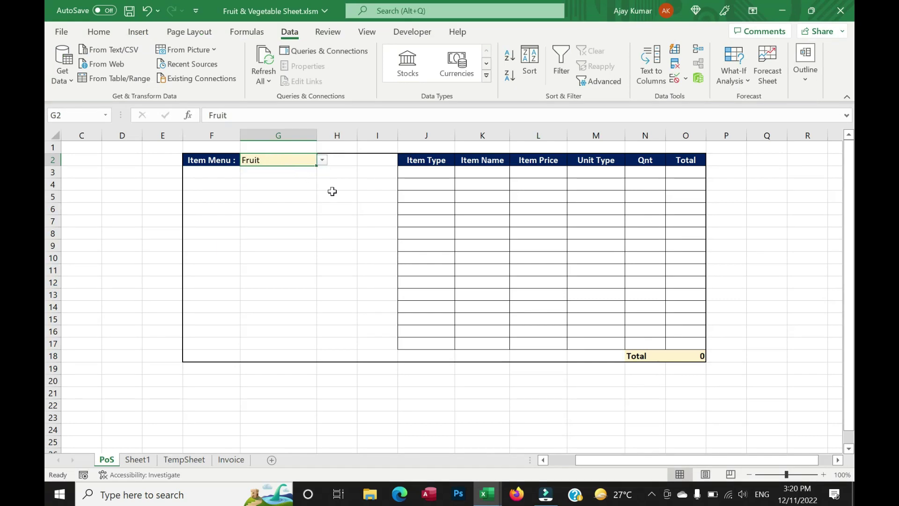
pyautogui.click(137, 460)
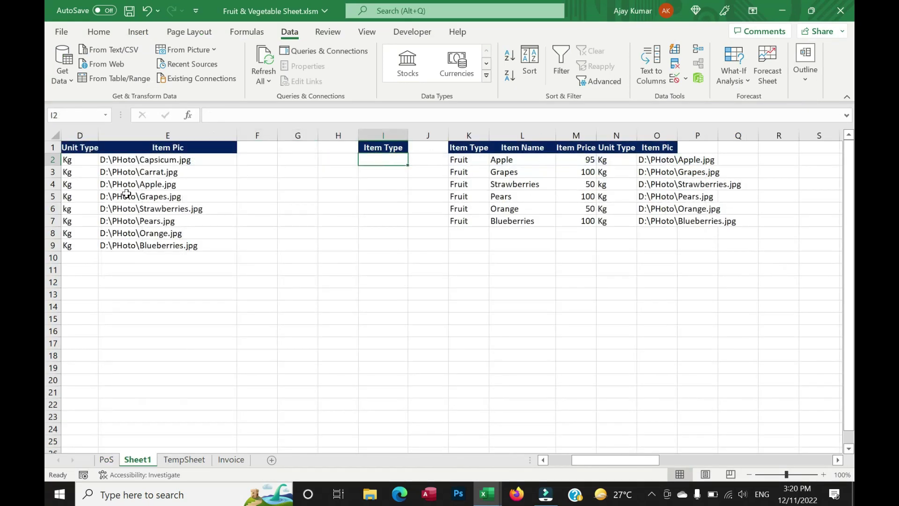
pyautogui.click(107, 459)
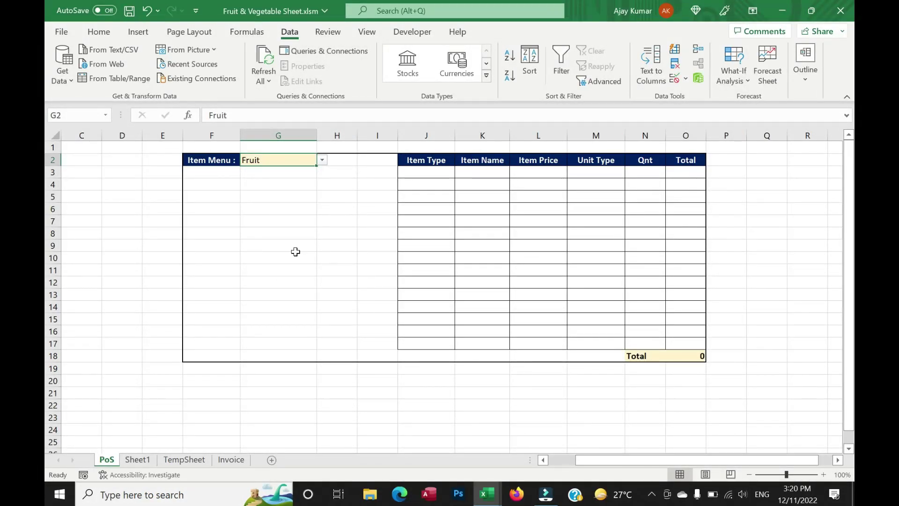
pyautogui.hotkey('alt', 'F11')
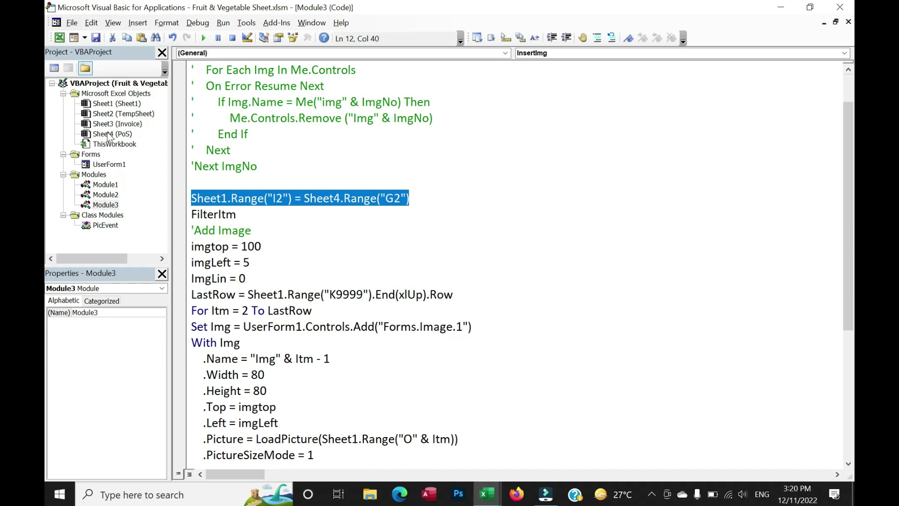
# - Create a Worksheet_Change procedure for the PoS sheet and remove the SelectionChange stub
pyautogui.doubleClick(108, 135)
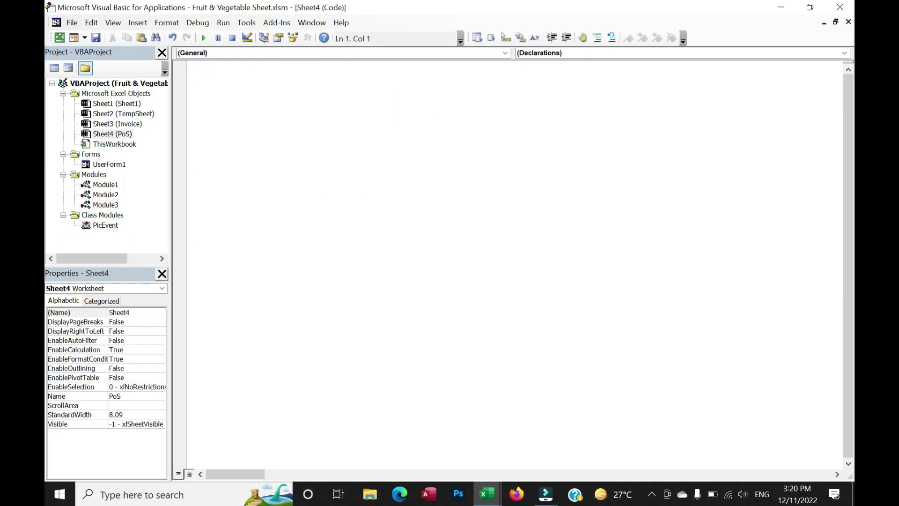
pyautogui.click(611, 52)
pyautogui.click(273, 54)
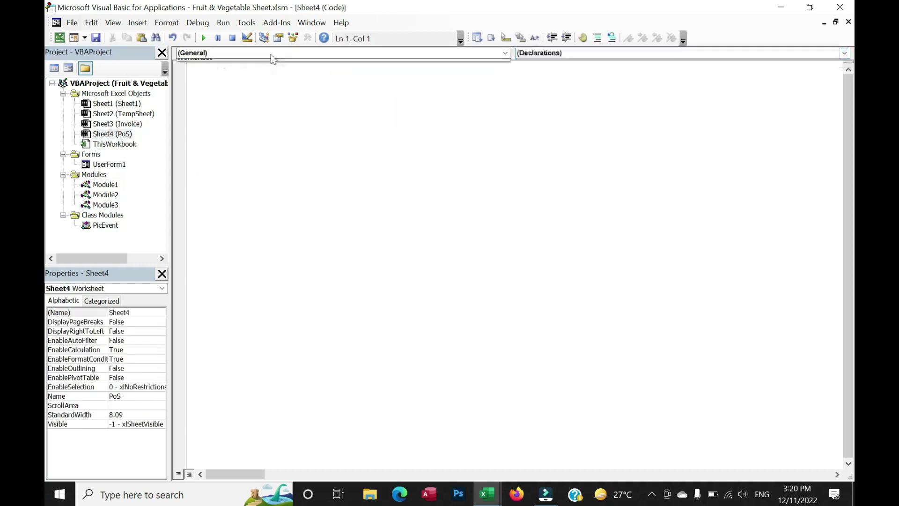
pyautogui.click(212, 71)
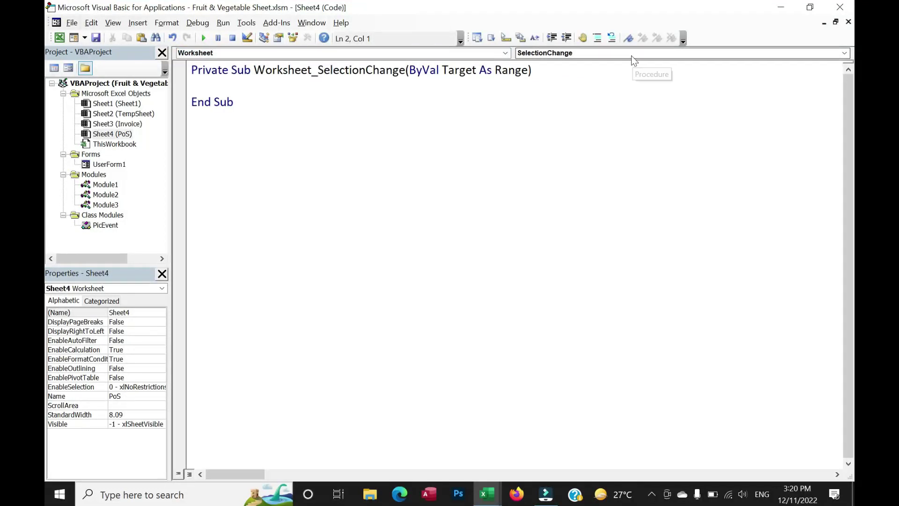
pyautogui.click(630, 54)
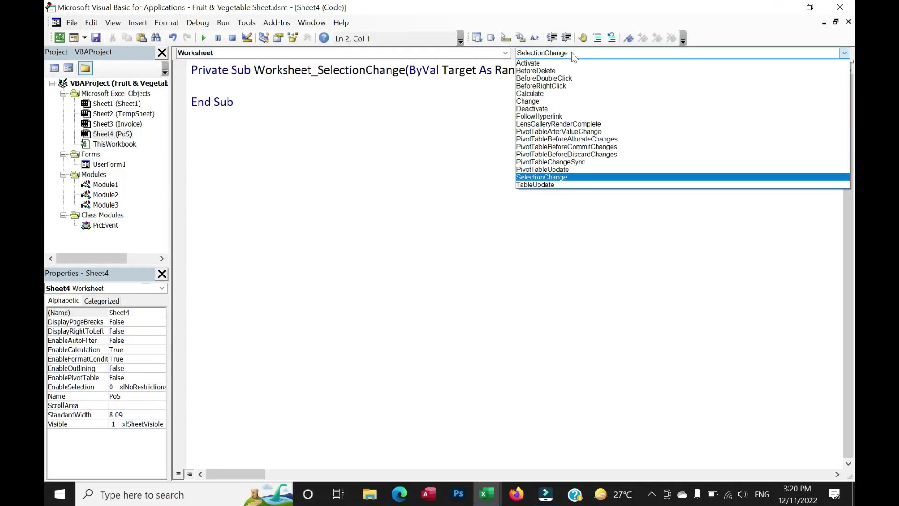
pyautogui.click(544, 101)
pyautogui.moveTo(234, 166); pyautogui.dragTo(192, 116)
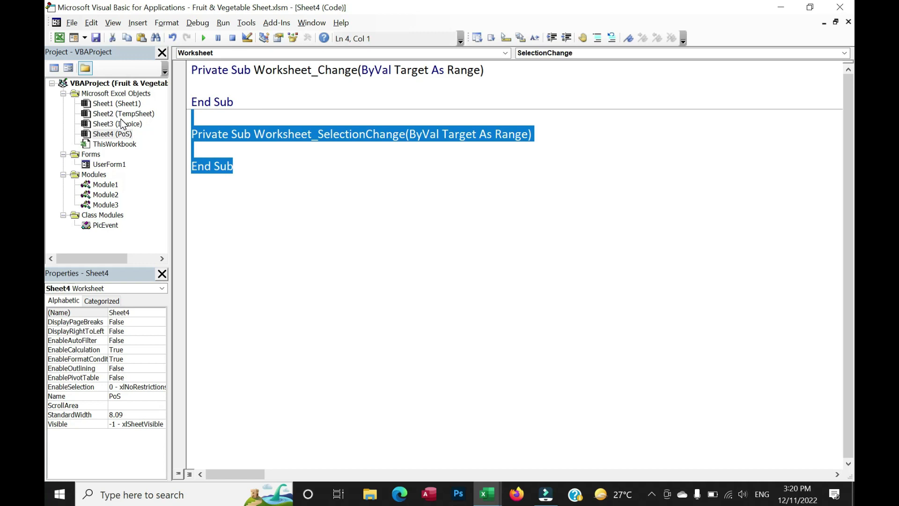
pyautogui.press('Delete')
# - Type an If Not Intersect(Target, Range("G2")) Is Nothing And Range("G2") <> Empty test with End If
pyautogui.write('If Not Inter')
pyautogui.write('sect(Target,Range("G2"')
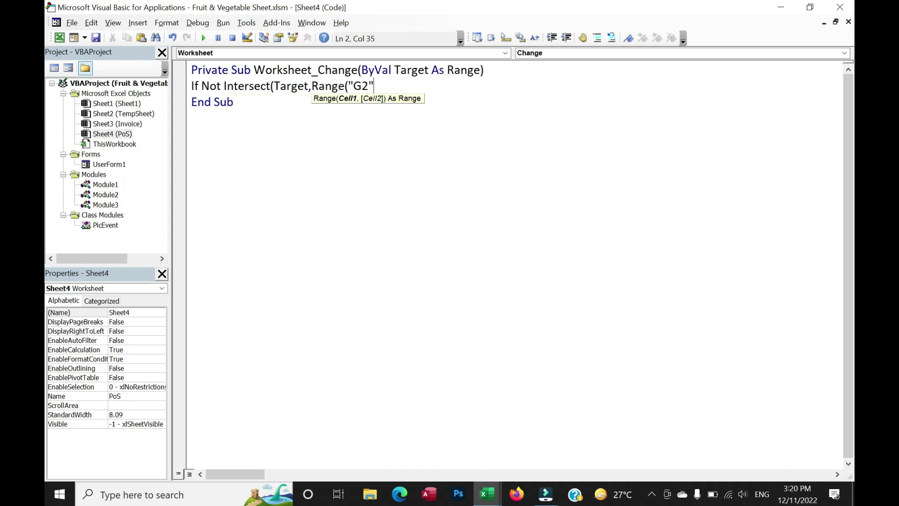
pyautogui.write(')) is ntothing and')
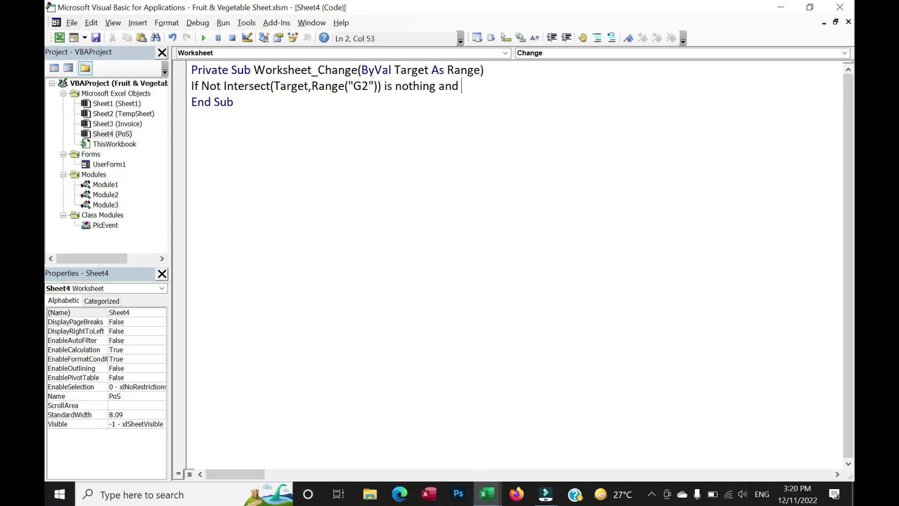
pyautogui.write('Range("G2")')
pyautogui.press('Left')
pyautogui.press('Left')
pyautogui.press('Left')
pyautogui.write('"')
pyautogui.press('End')
pyautogui.write('<> Empty then')
pyautogui.press('Return')
pyautogui.press('Return')
pyautogui.write('Endif')
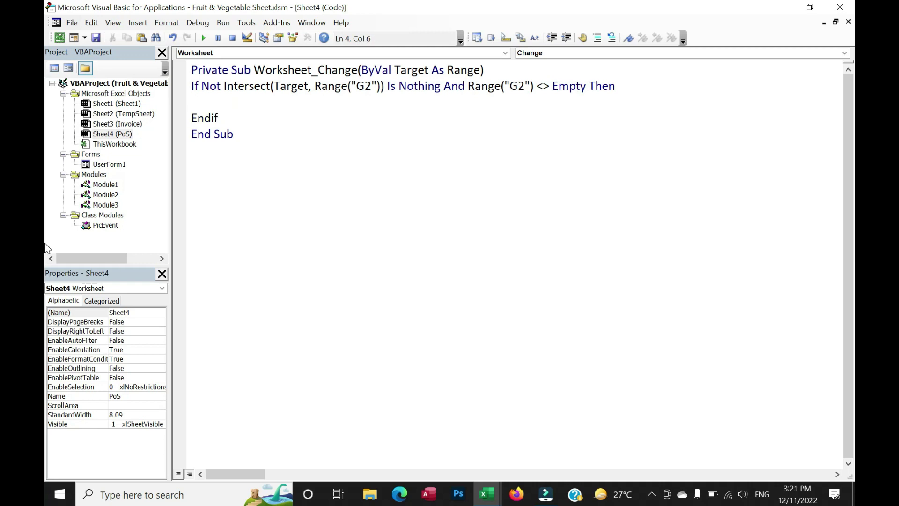
# - Put an InsertImg call inside the If block, matching the procedure name in Module3
pyautogui.doubleClick(106, 205)
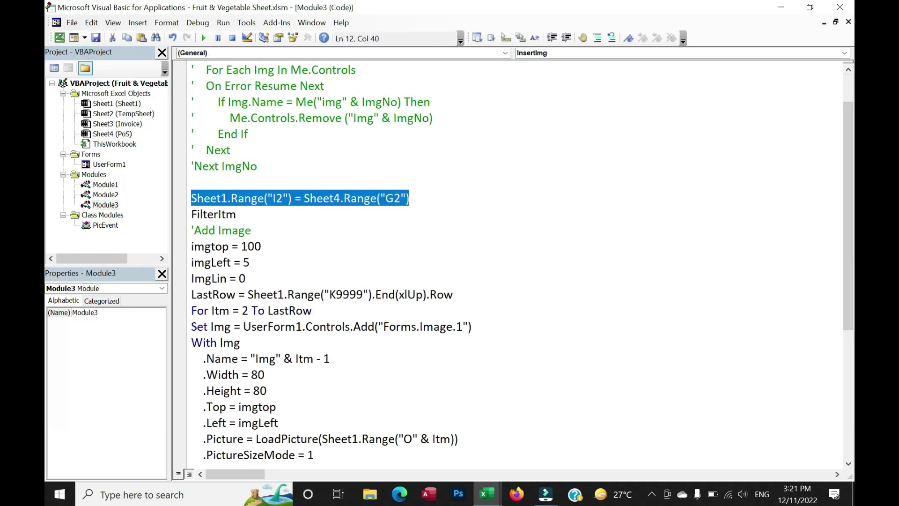
pyautogui.scroll(1, 243, 74)
pyautogui.doubleClick(239, 70)
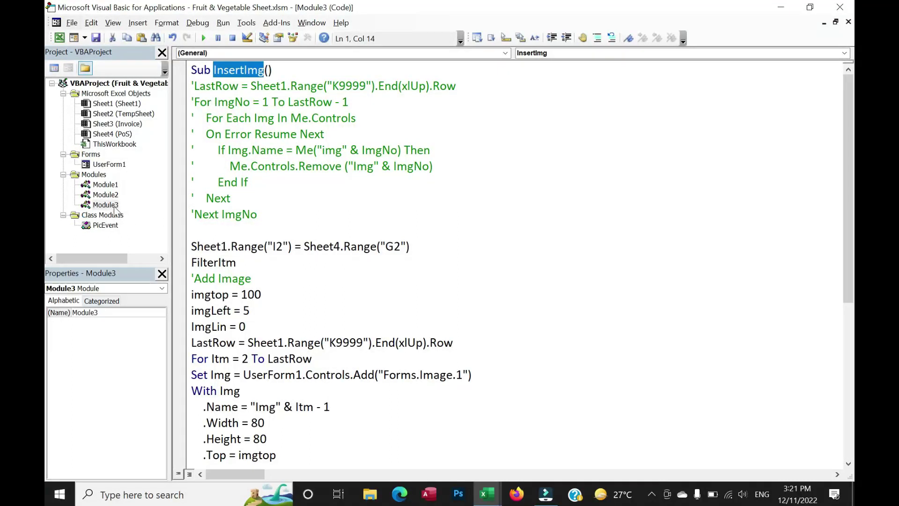
pyautogui.doubleClick(119, 134)
pyautogui.click(192, 102)
pyautogui.write('InsertImg')
pyautogui.click(222, 118)
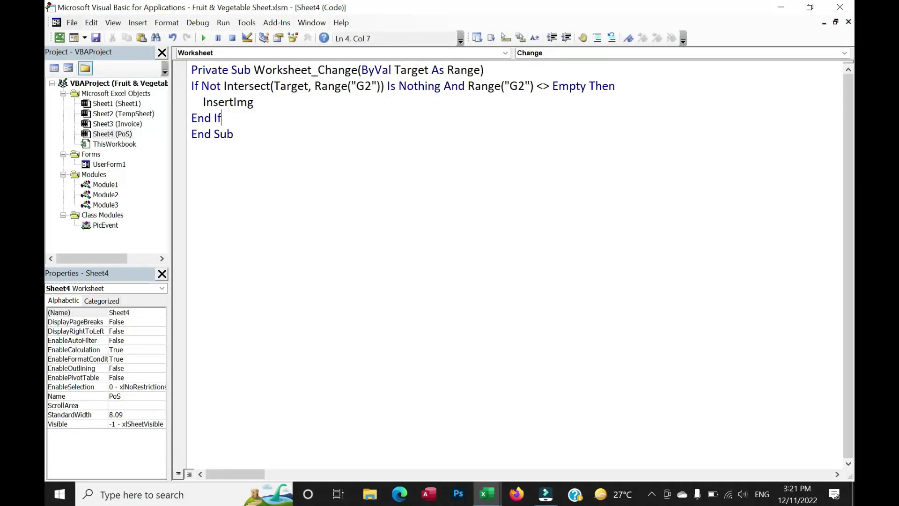
pyautogui.doubleClick(97, 135)
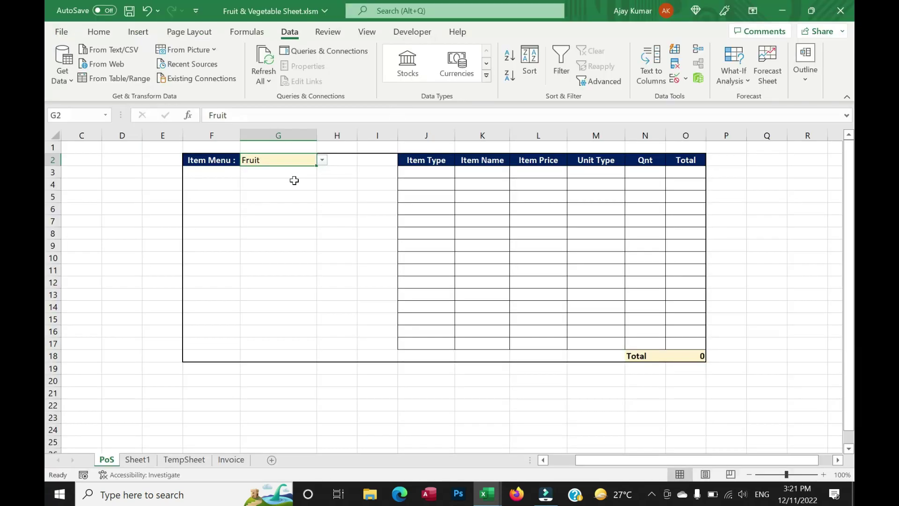
# - Select the InsertImg procedure body in Module3
pyautogui.click(315, 174)
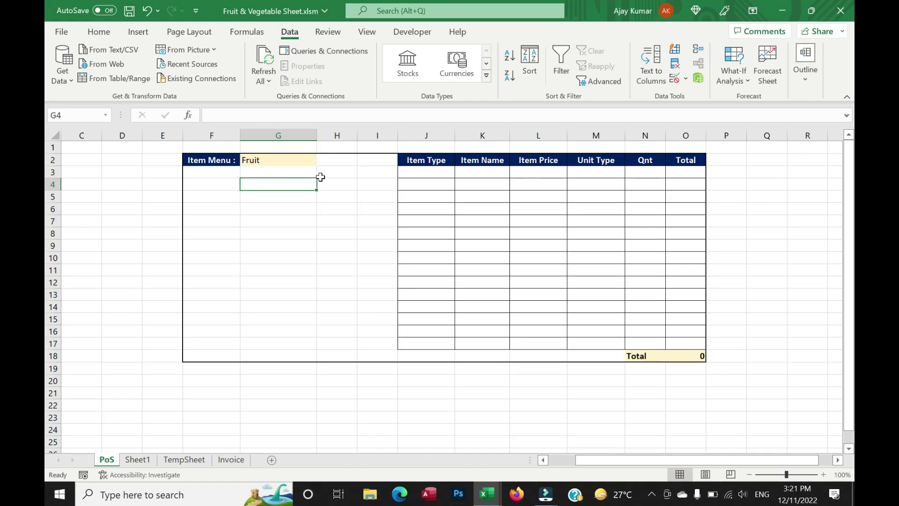
pyautogui.doubleClick(110, 208)
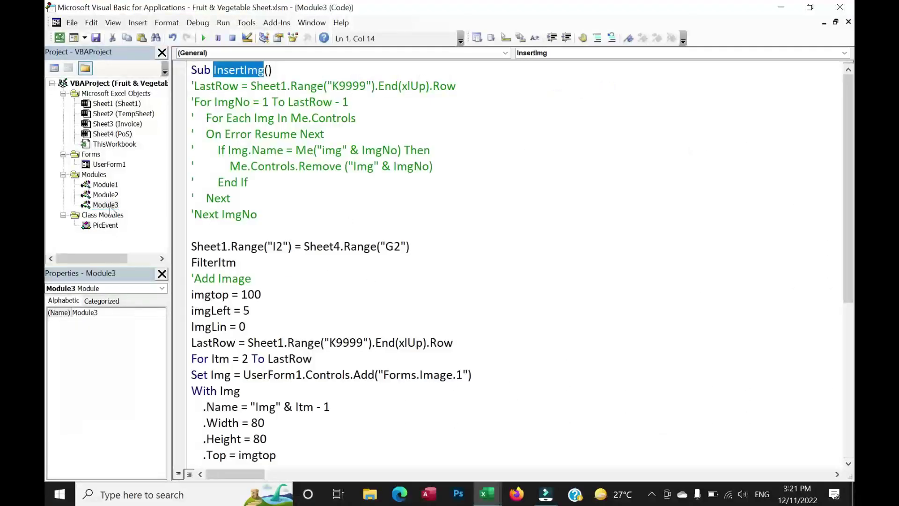
pyautogui.scroll(-3, 468, 262)
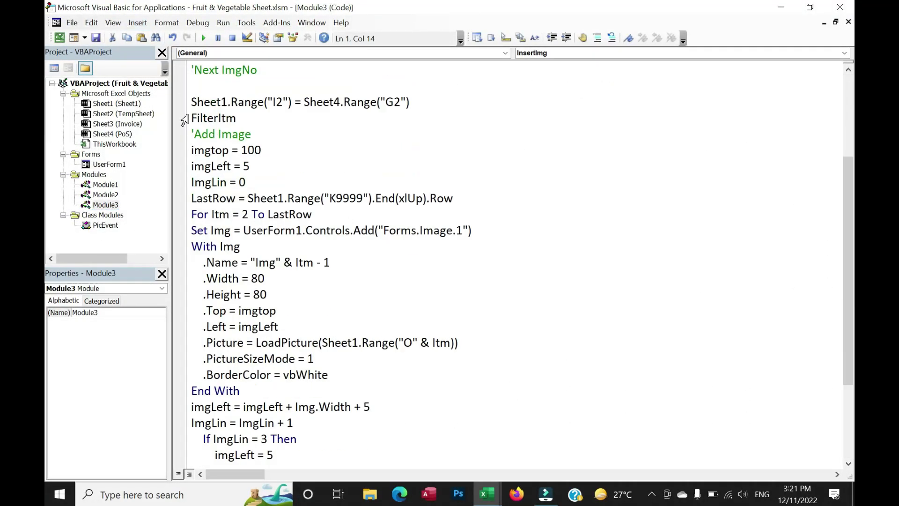
pyautogui.moveTo(191, 101); pyautogui.dragTo(316, 358)
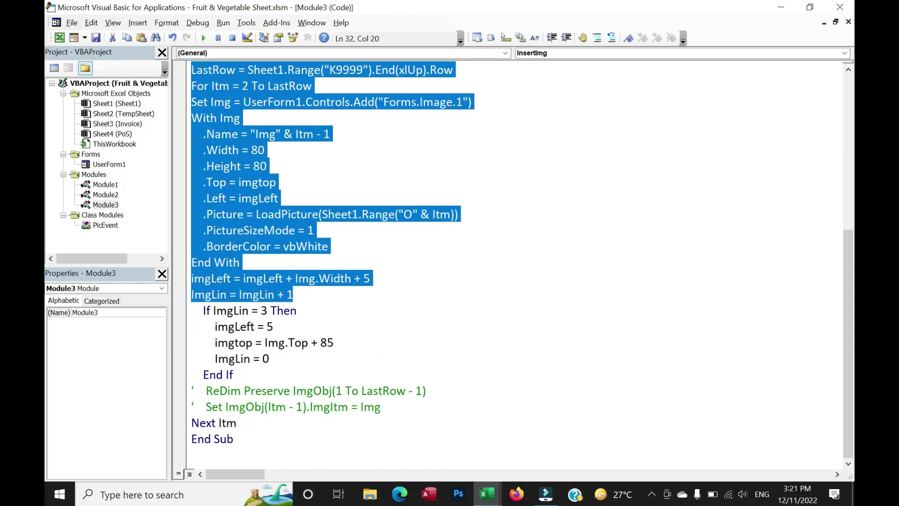
# - Switch G2 to Vegetable and confirm Sheet1's I2 stays empty
pyautogui.hotkey('alt', 'F11')
pyautogui.click(297, 162)
pyautogui.click(322, 160)
pyautogui.click(258, 179)
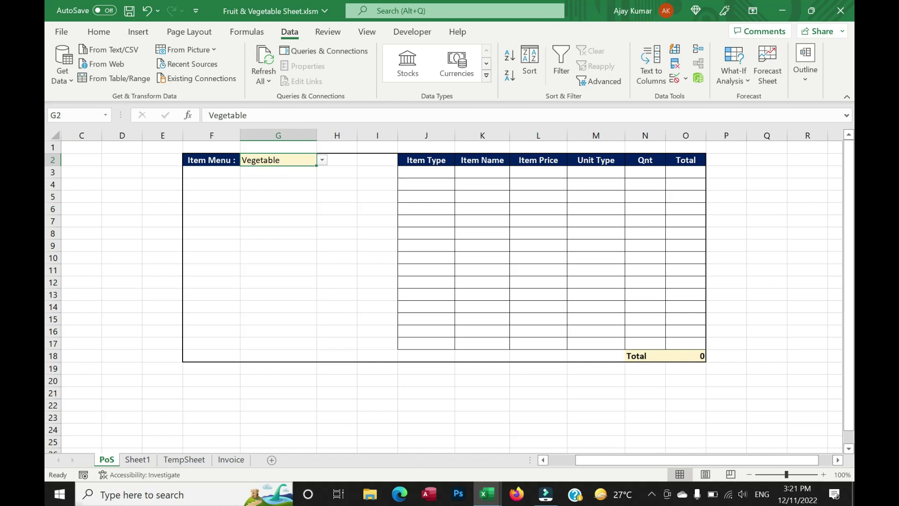
pyautogui.click(137, 460)
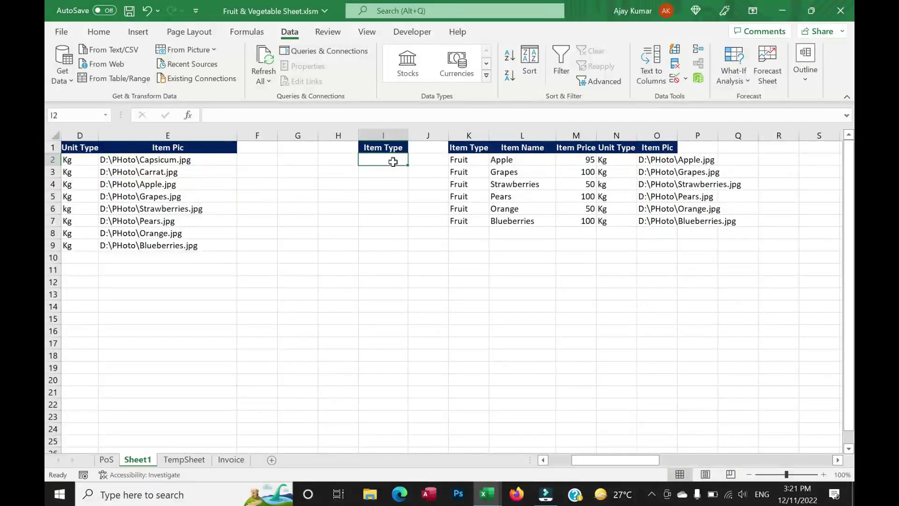
pyautogui.click(106, 460)
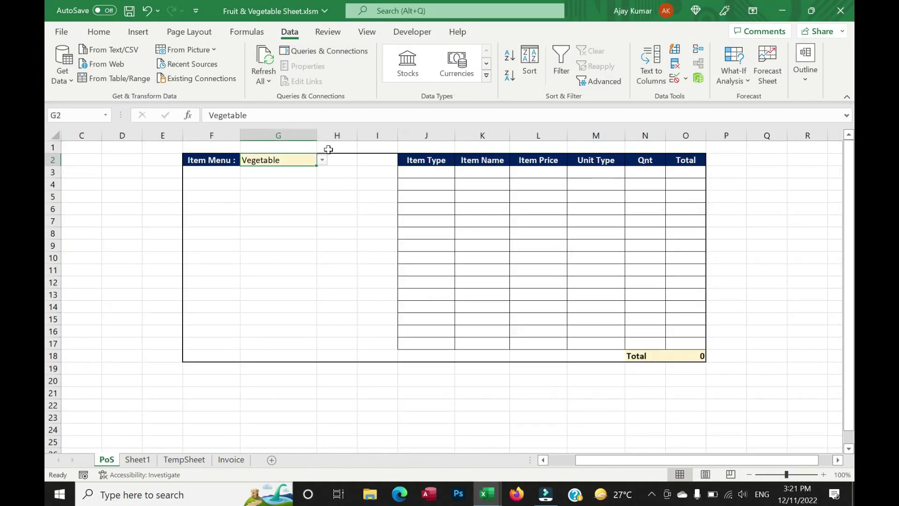
pyautogui.hotkey('alt', 'F11')
pyautogui.scroll(6, 515, 262)
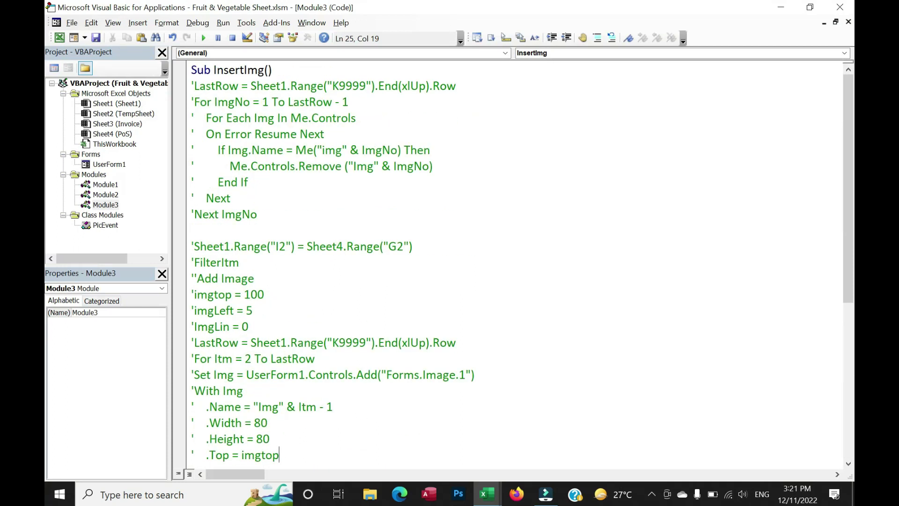
# - Uncomment the Sheet1.Range("I2") line that copies G2 into I2
pyautogui.moveTo(412, 247); pyautogui.dragTo(192, 247)
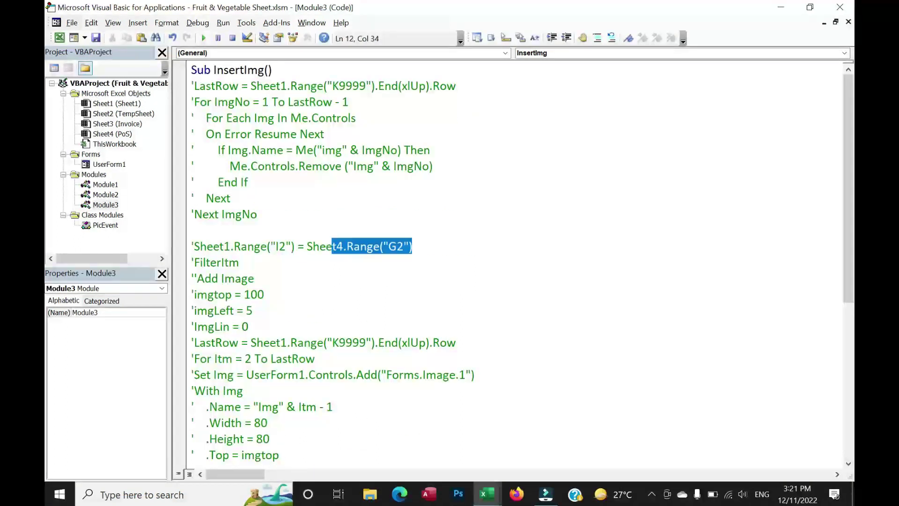
pyautogui.click(613, 38)
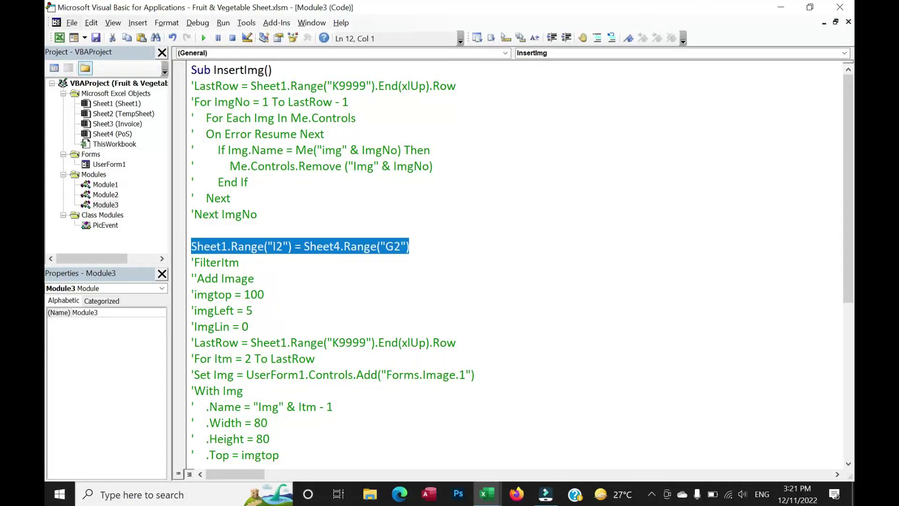
pyautogui.click(240, 262)
pyautogui.moveTo(215, 247); pyautogui.dragTo(410, 247)
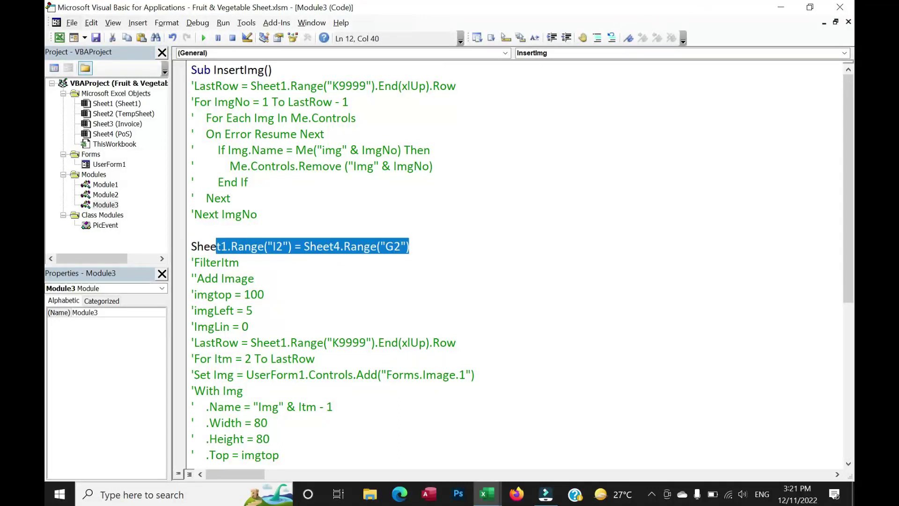
# - Test the G2 dropdown with Fruit, then clear Sheet1's I2 and old results K2:S14
pyautogui.hotkey('alt', 'Tab')
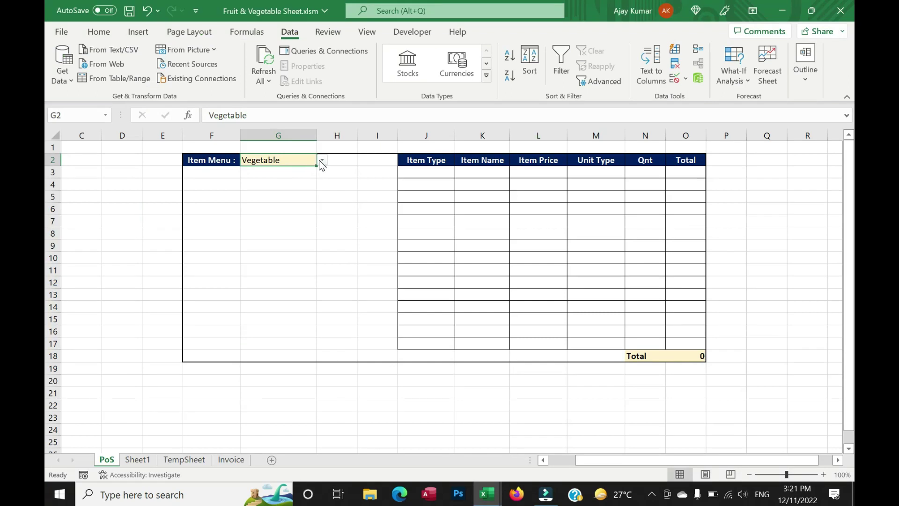
pyautogui.click(323, 160)
pyautogui.click(280, 175)
pyautogui.click(137, 460)
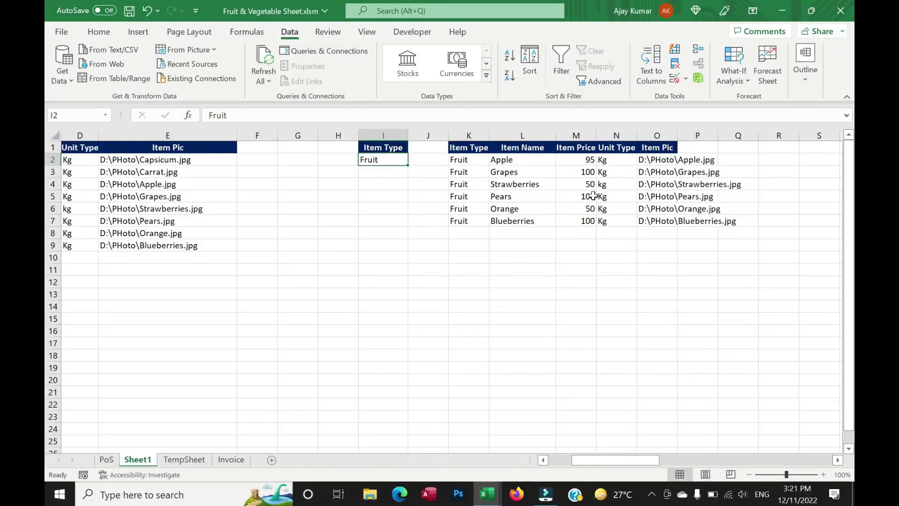
pyautogui.press('Delete')
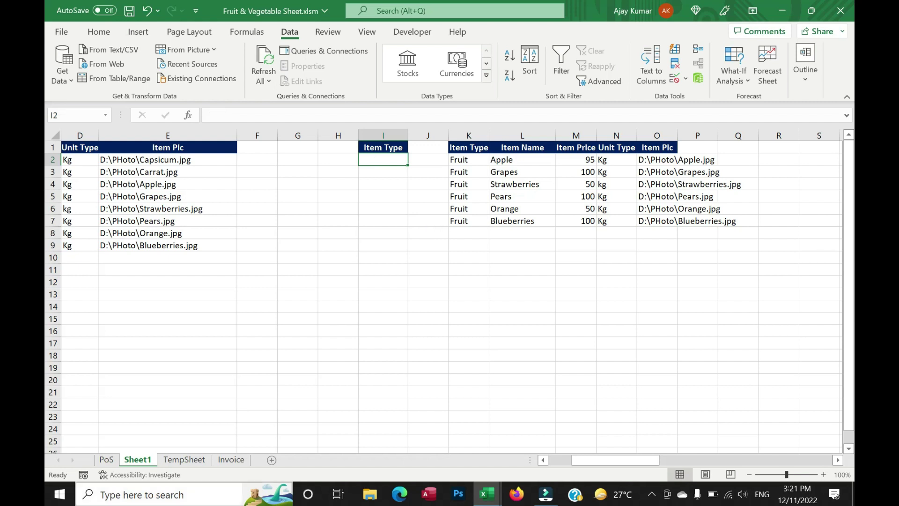
pyautogui.moveTo(478, 158); pyautogui.dragTo(814, 303)
pyautogui.press('Delete')
# - Reselect Vegetable in G2 and confirm Sheet1's I2 reads Vegetable
pyautogui.click(107, 460)
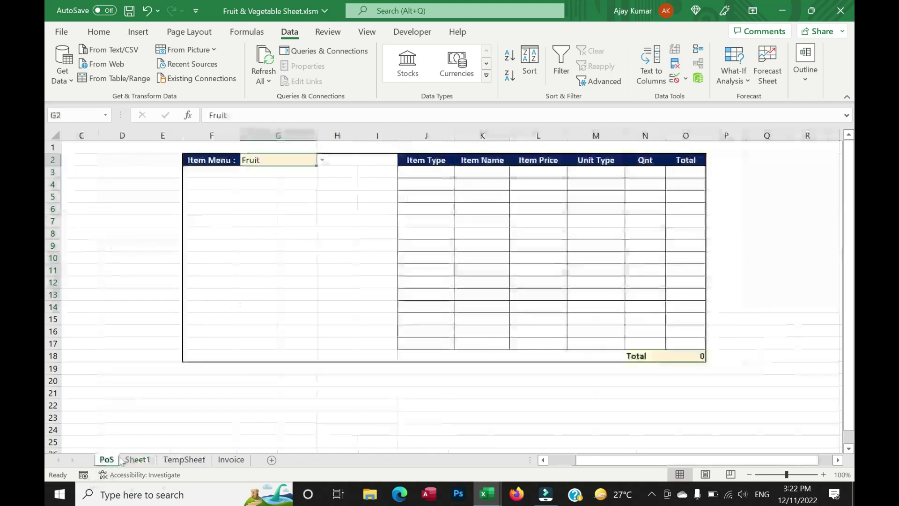
pyautogui.click(323, 160)
pyautogui.click(262, 183)
pyautogui.click(150, 458)
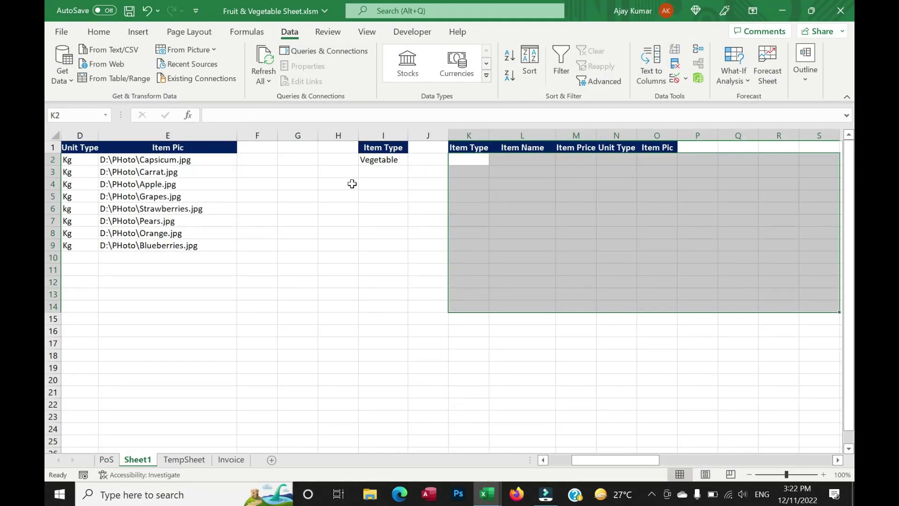
pyautogui.click(383, 159)
# - Uncomment the FilterItm call in InsertImg and review the FilterItm code in Module1
pyautogui.hotkey('alt', 'F11')
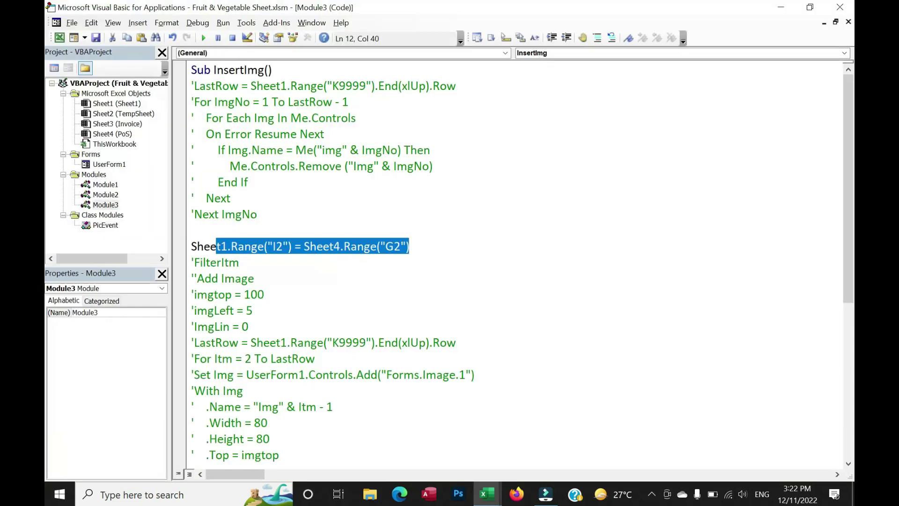
pyautogui.moveTo(239, 262); pyautogui.dragTo(191, 262)
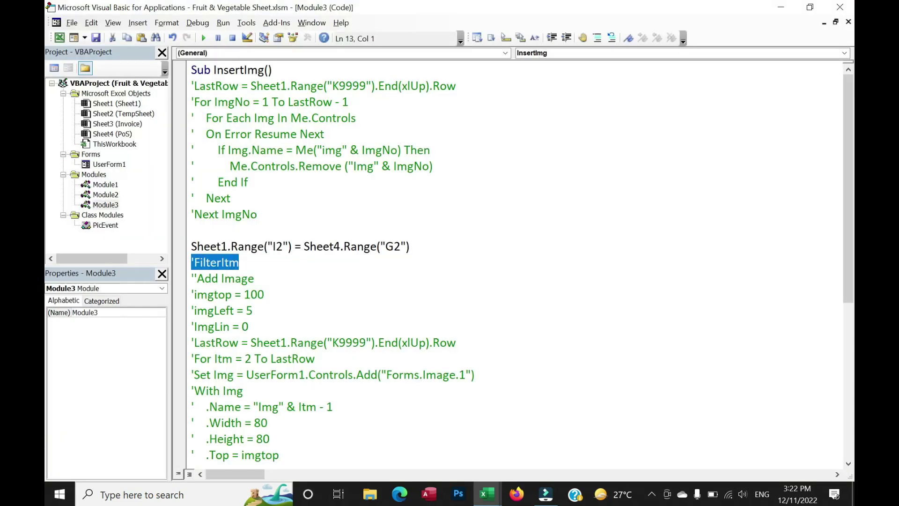
pyautogui.click(597, 37)
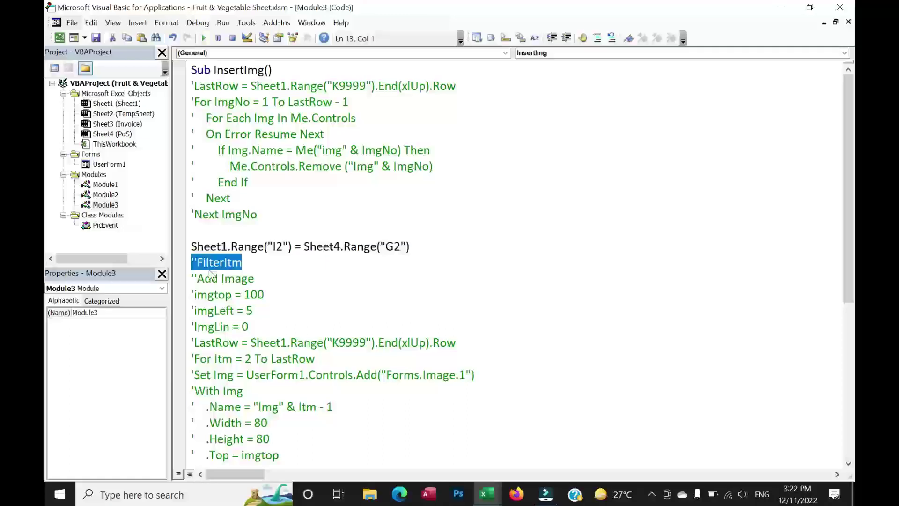
pyautogui.doubleClick(611, 38)
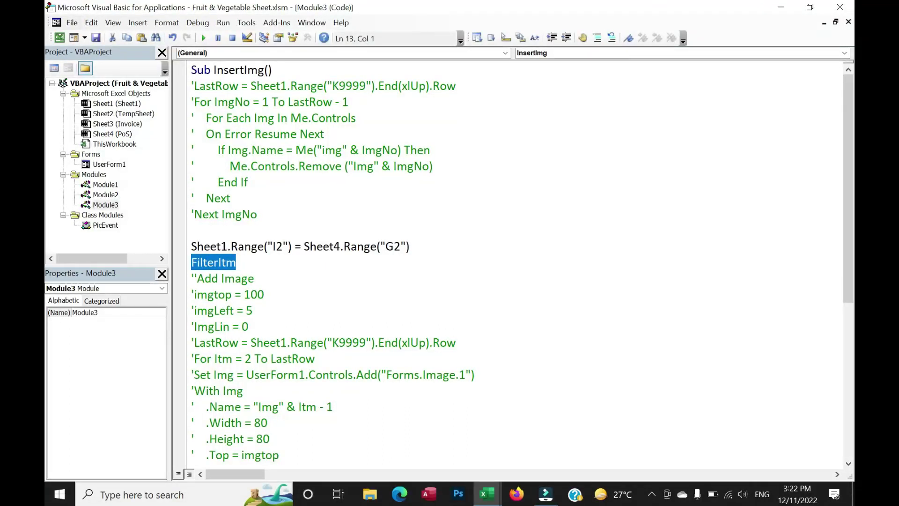
pyautogui.click(236, 263)
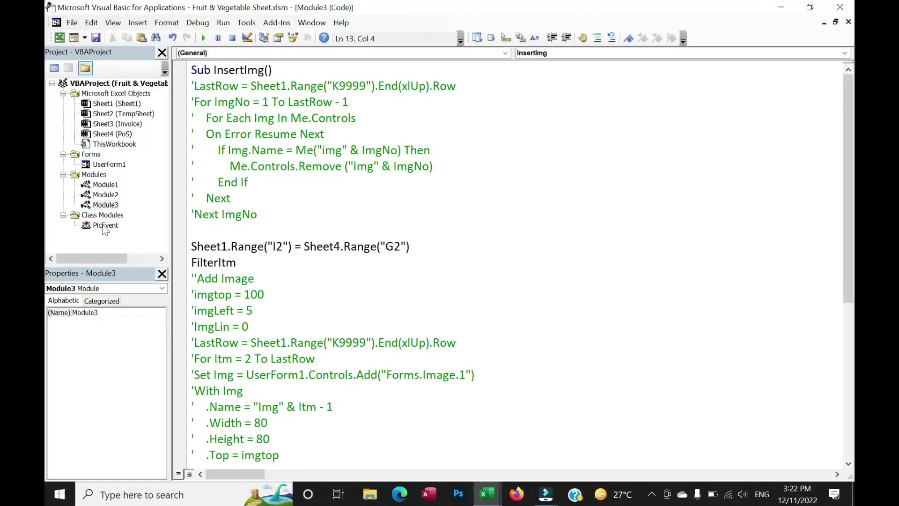
pyautogui.doubleClick(105, 184)
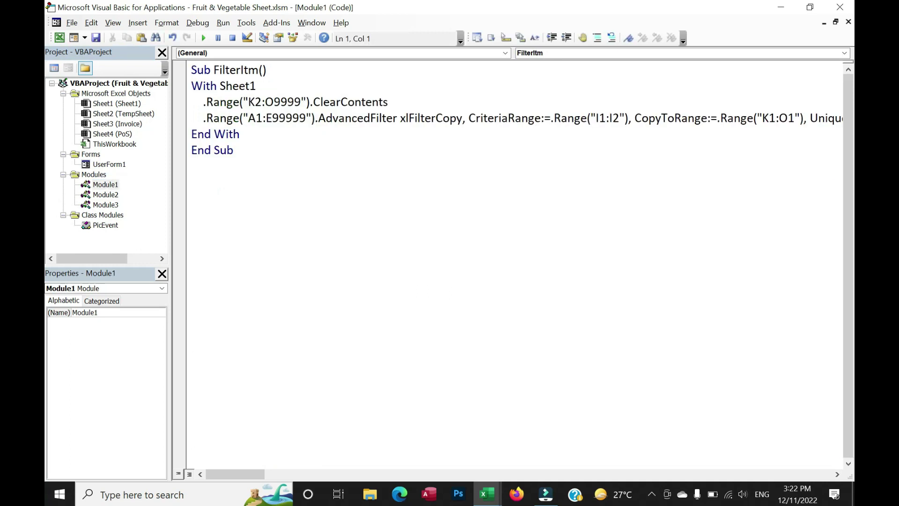
pyautogui.hotkey('alt', 'F11')
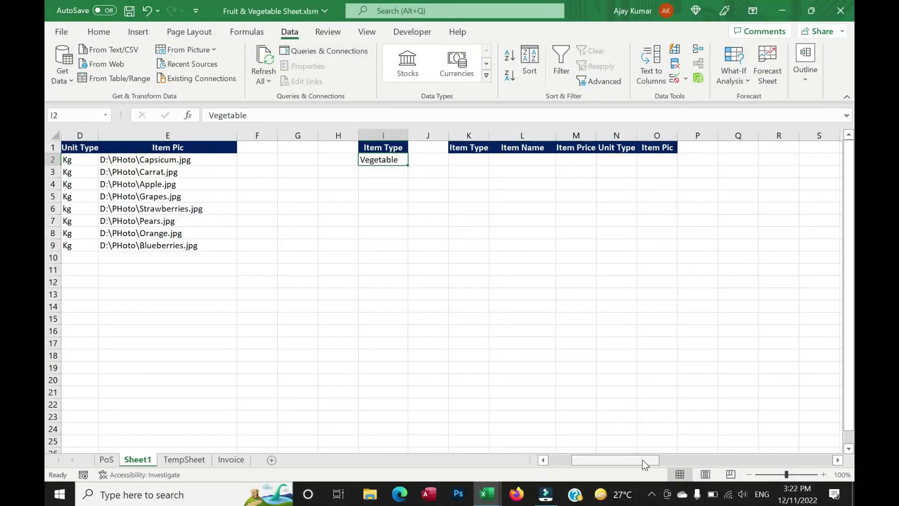
# - Inspect Sheet1's source table and results, then re-enter G2 on PoS to rerun the filter
pyautogui.moveTo(649, 460); pyautogui.dragTo(627, 460)
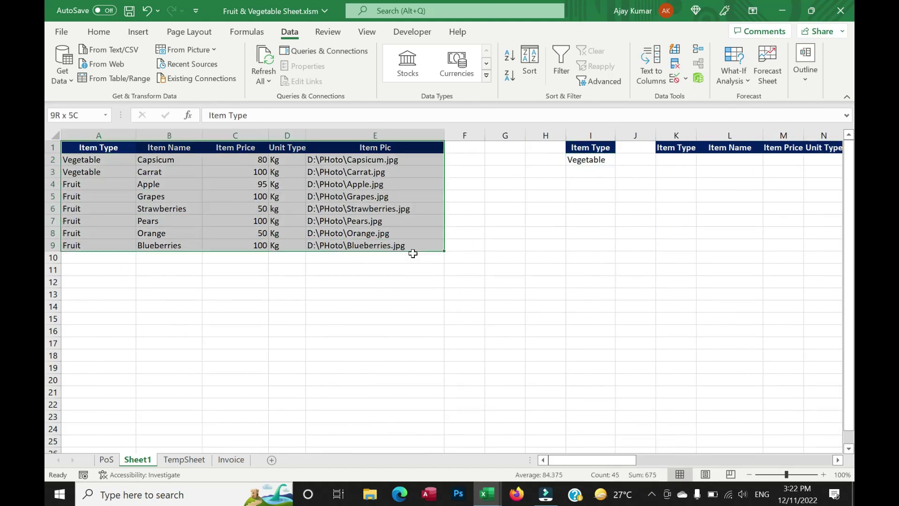
pyautogui.moveTo(84, 142); pyautogui.dragTo(483, 283)
pyautogui.click(589, 161)
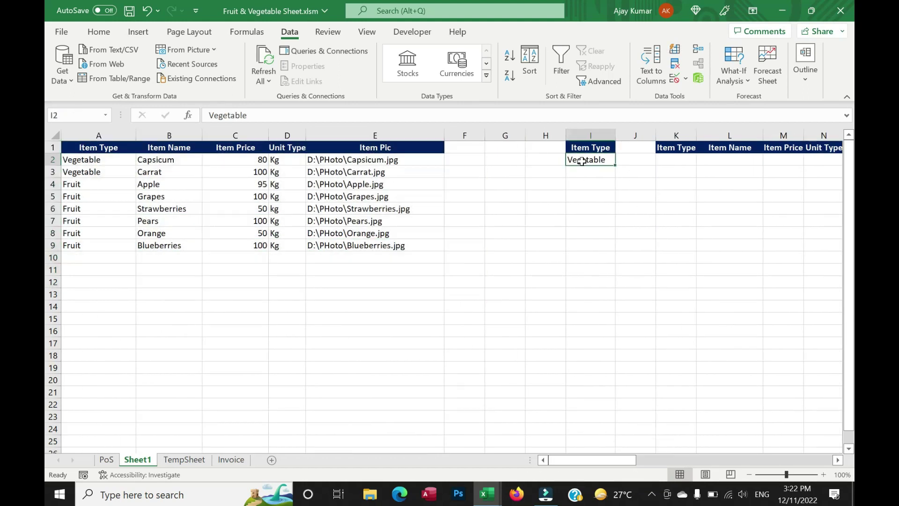
pyautogui.moveTo(82, 160); pyautogui.dragTo(421, 193)
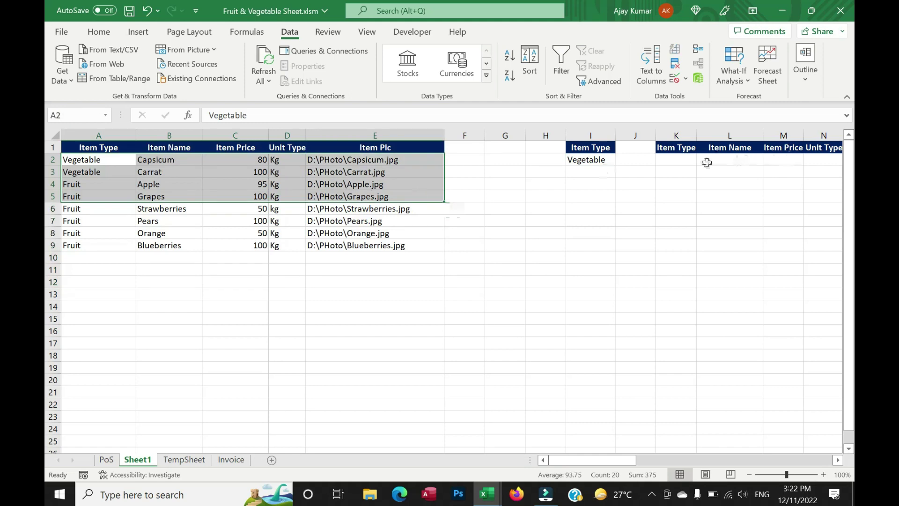
pyautogui.click(730, 159)
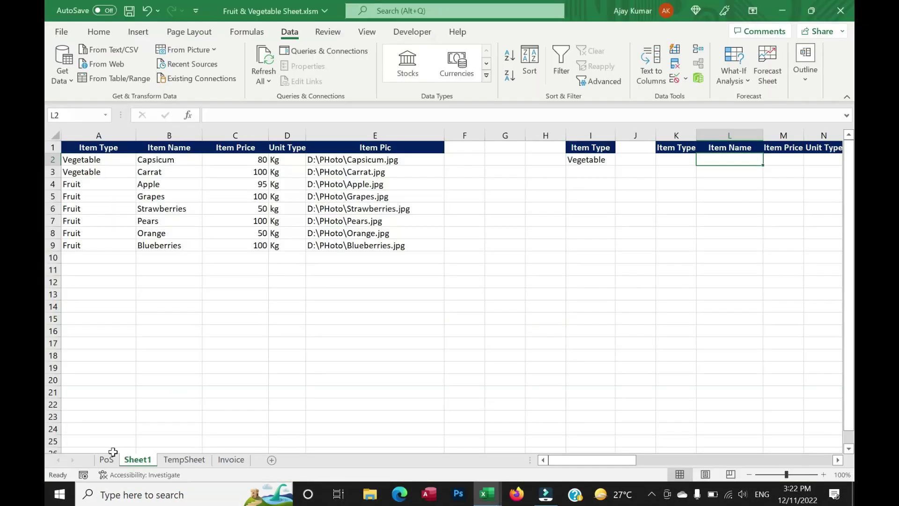
pyautogui.click(107, 459)
pyautogui.doubleClick(281, 160)
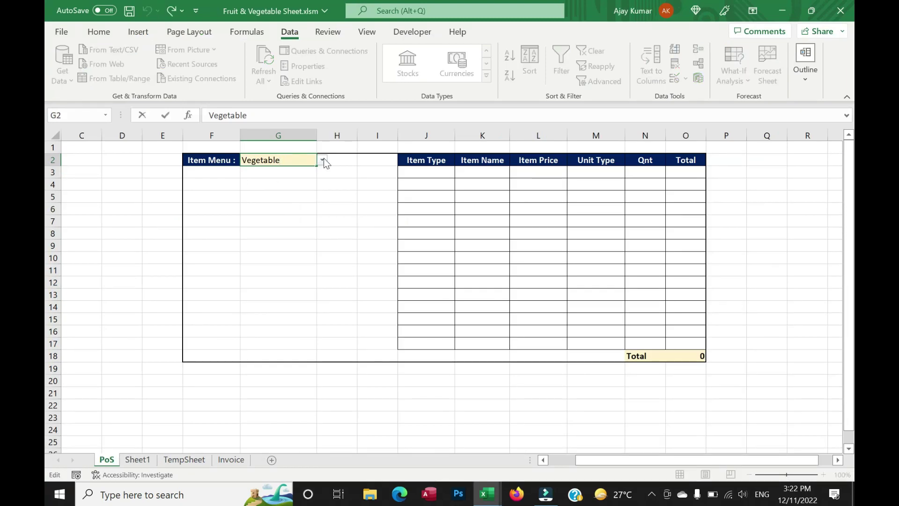
pyautogui.press('Return')
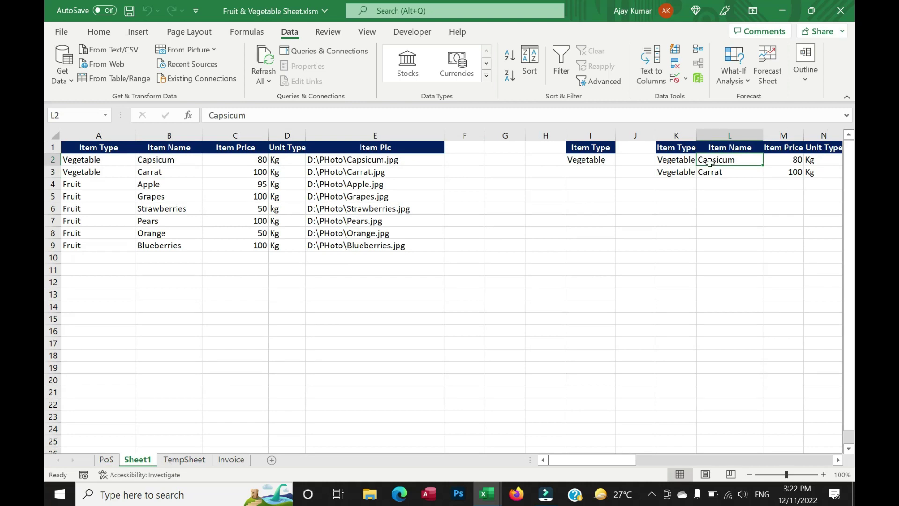
# - Choose Fruit in G2 and review Sheet1's six filtered fruit rows
pyautogui.click(107, 460)
pyautogui.click(281, 162)
pyautogui.click(323, 160)
pyautogui.click(277, 178)
pyautogui.click(137, 460)
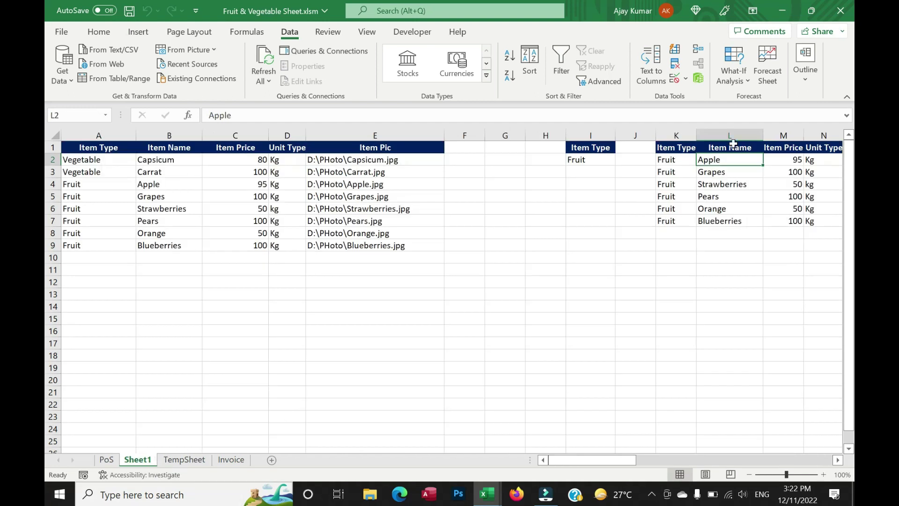
pyautogui.moveTo(676, 164); pyautogui.dragTo(728, 232)
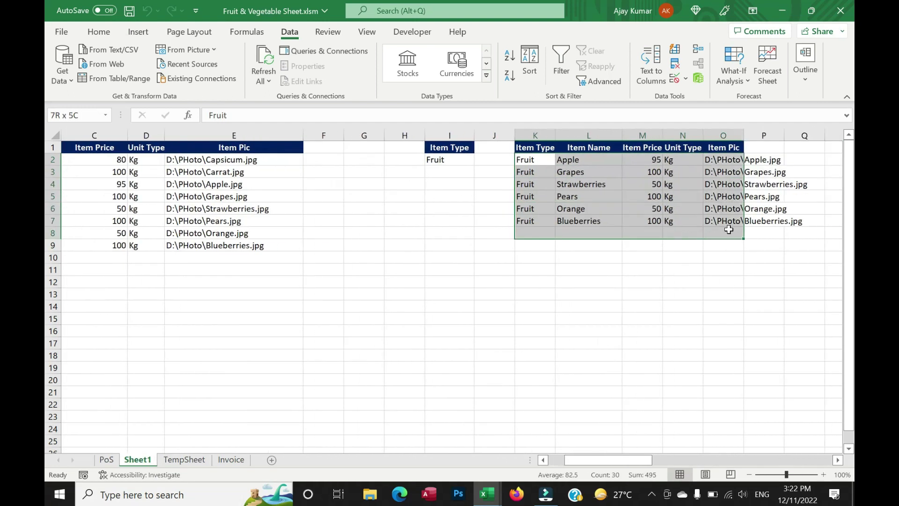
pyautogui.click(568, 284)
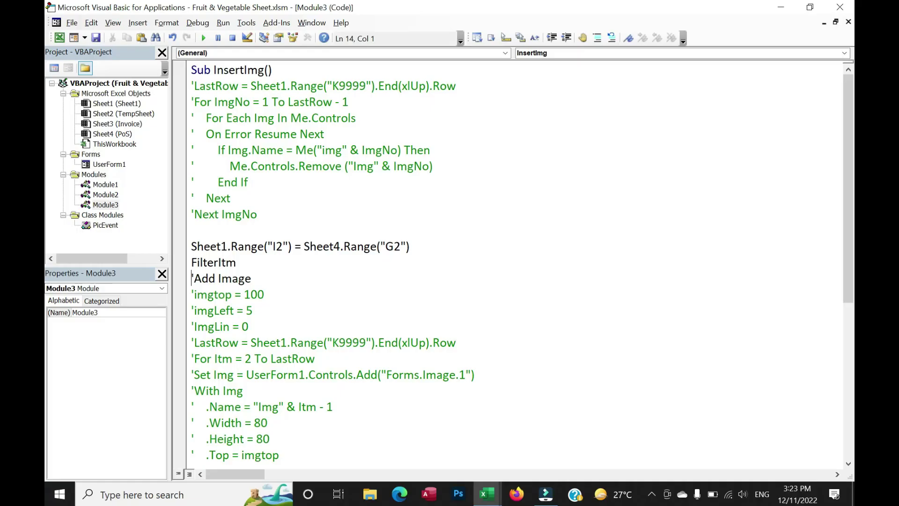
# - Insert the apple picture from This Device on the PoS sheet and shrink it under Item Menu
pyautogui.click(192, 295)
pyautogui.scroll(-3, 511, 262)
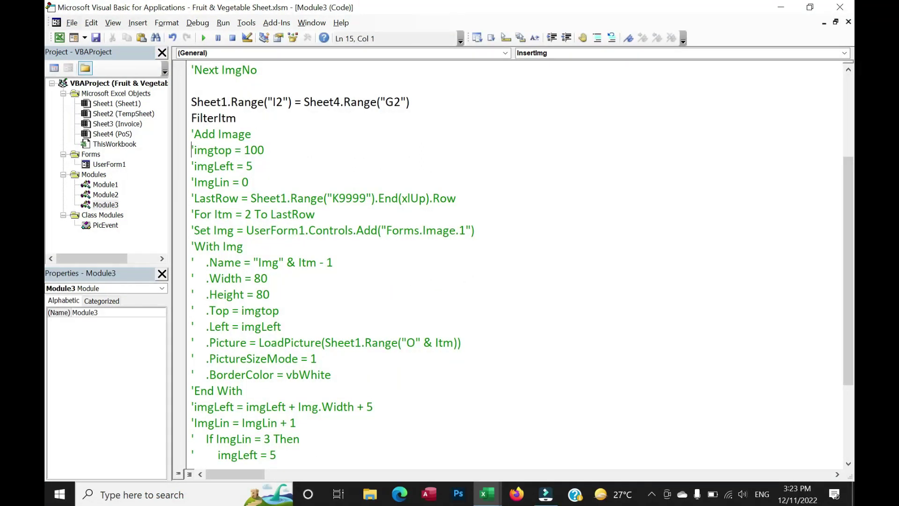
pyautogui.hotkey('alt', 'Tab')
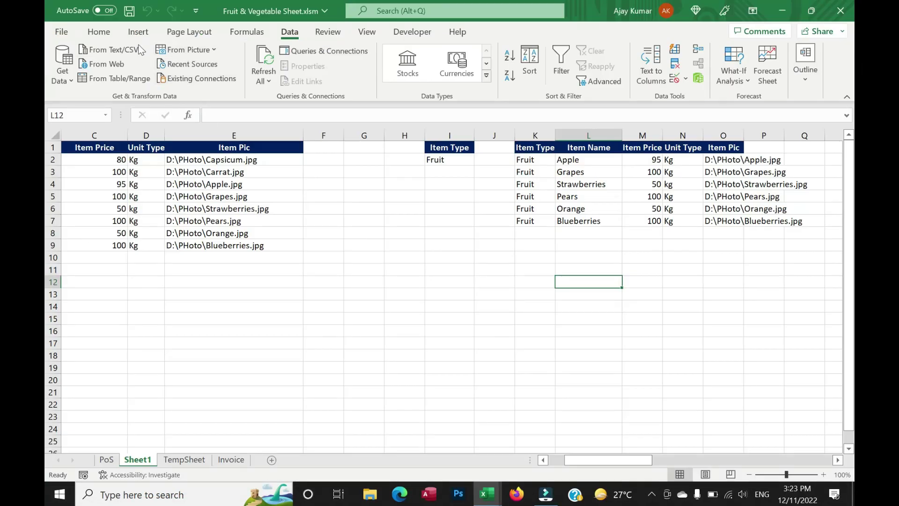
pyautogui.click(106, 459)
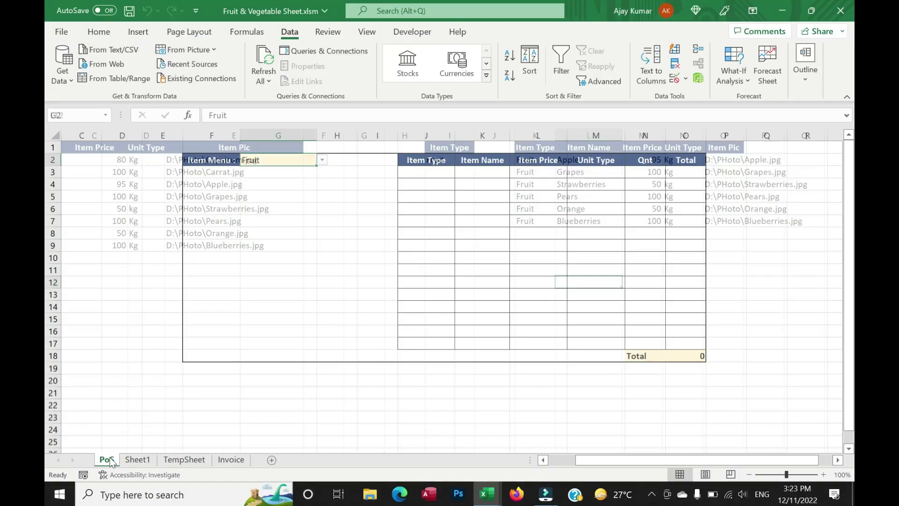
pyautogui.click(139, 32)
pyautogui.click(196, 80)
pyautogui.click(189, 124)
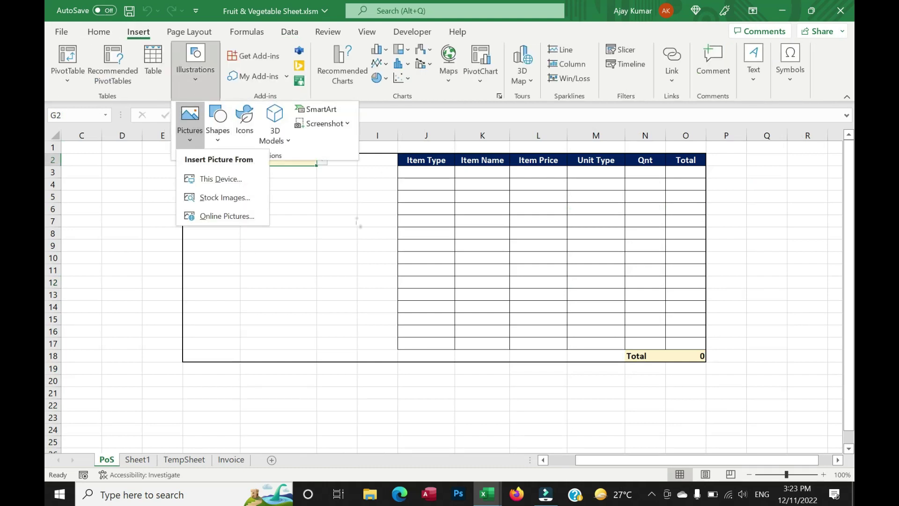
pyautogui.click(243, 179)
pyautogui.moveTo(647, 397)
pyautogui.mouseDown()
pyautogui.moveTo(309, 195)
pyautogui.moveTo(357, 272)
pyautogui.moveTo(313, 288)
pyautogui.moveTo(223, 187)
pyautogui.moveTo(219, 196)
pyautogui.moveTo(354, 192)
pyautogui.moveTo(218, 196)
pyautogui.mouseUp()
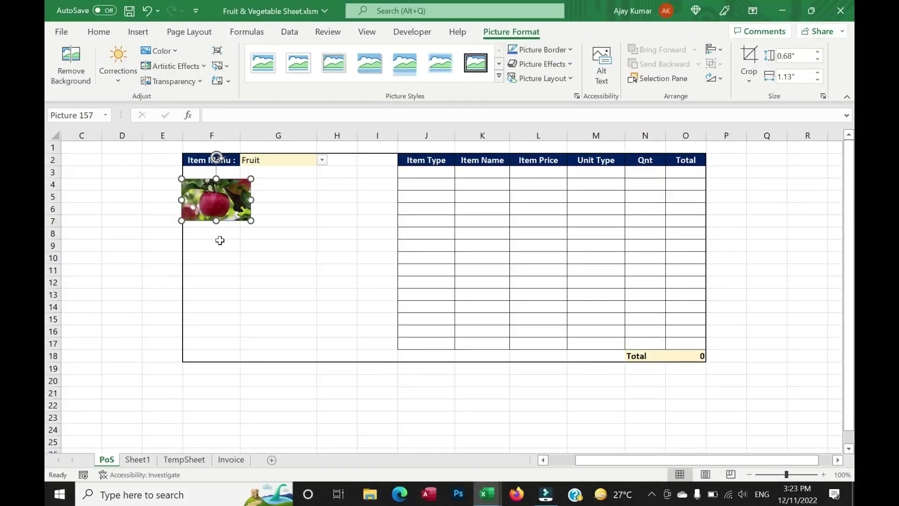
# - Draw an Image1 box below Item Type on UserForm1 and check its Top and Left values
pyautogui.hotkey('alt', 'F11')
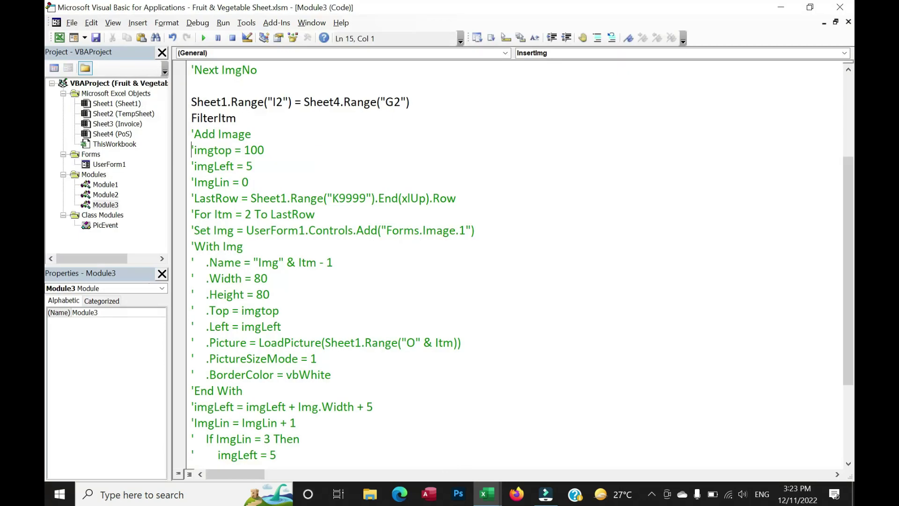
pyautogui.doubleClick(109, 165)
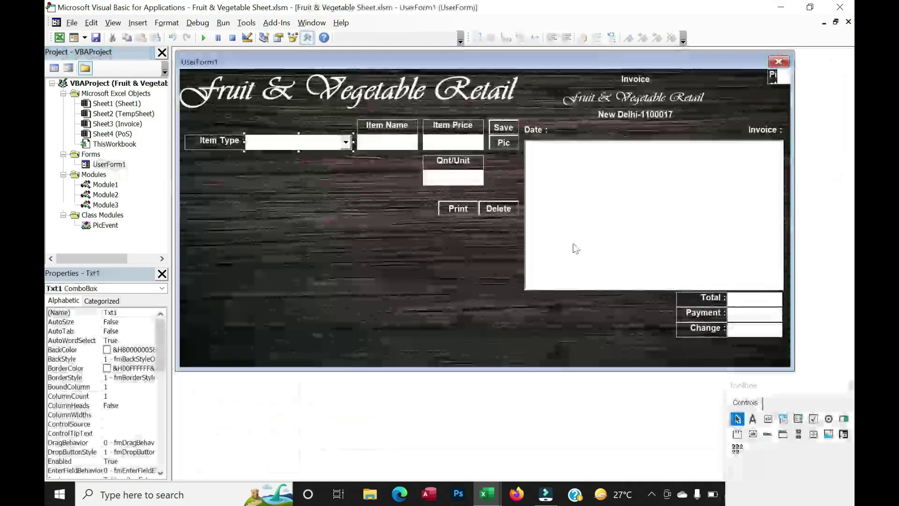
pyautogui.click(829, 434)
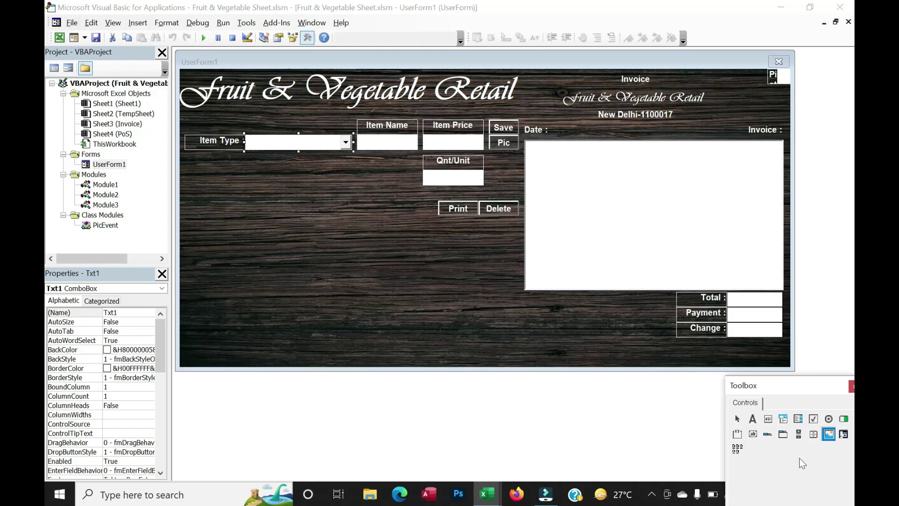
pyautogui.moveTo(194, 164); pyautogui.dragTo(262, 216)
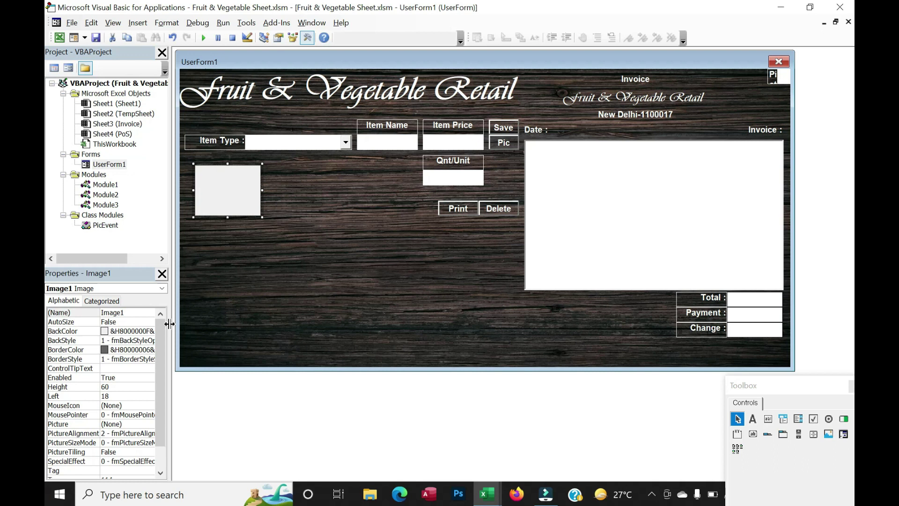
pyautogui.moveTo(161, 329); pyautogui.dragTo(152, 447)
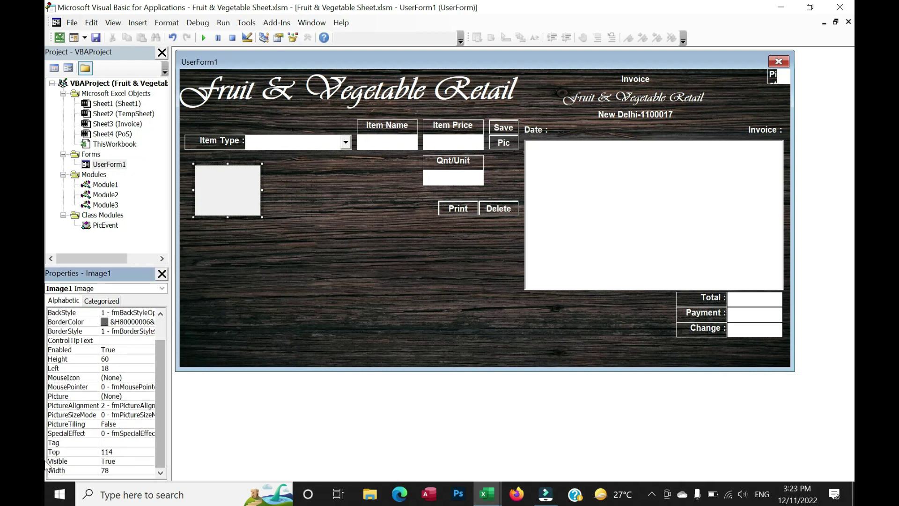
pyautogui.click(59, 452)
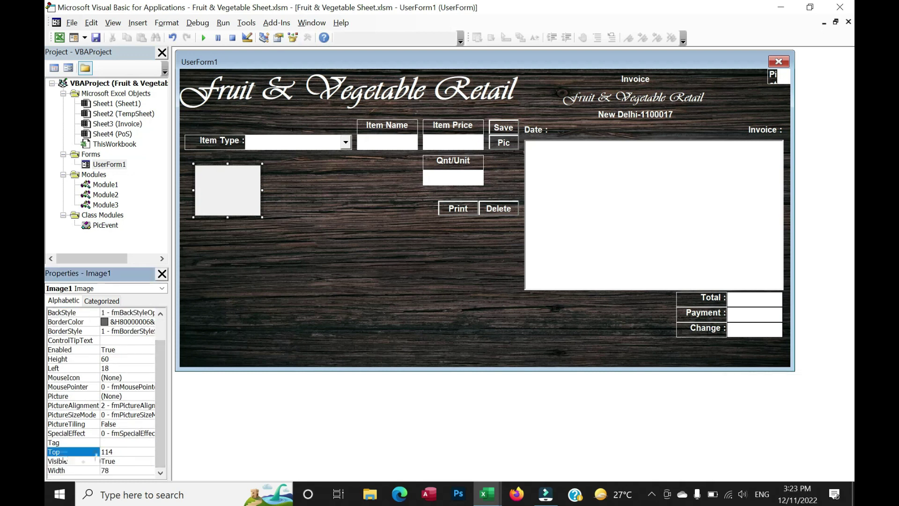
pyautogui.click(61, 368)
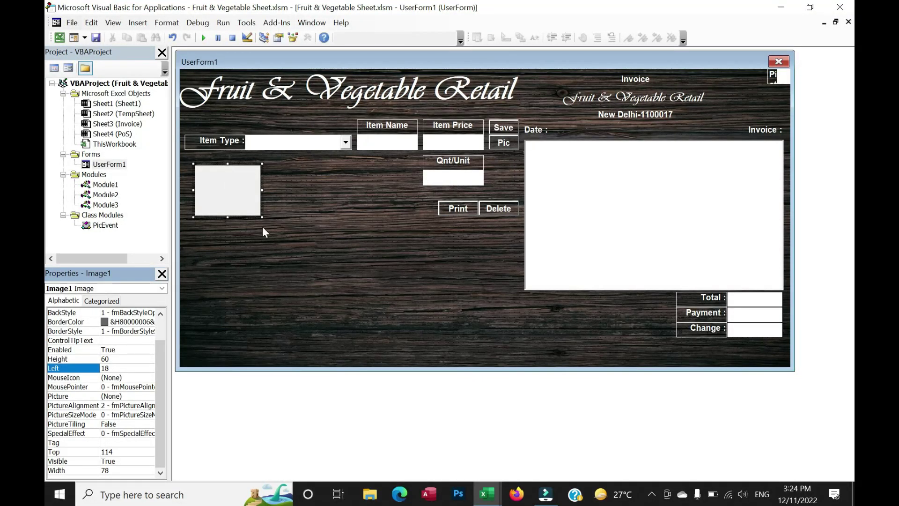
pyautogui.hotkey('alt', 'Tab')
pyautogui.hotkey('alt', 'Tab')
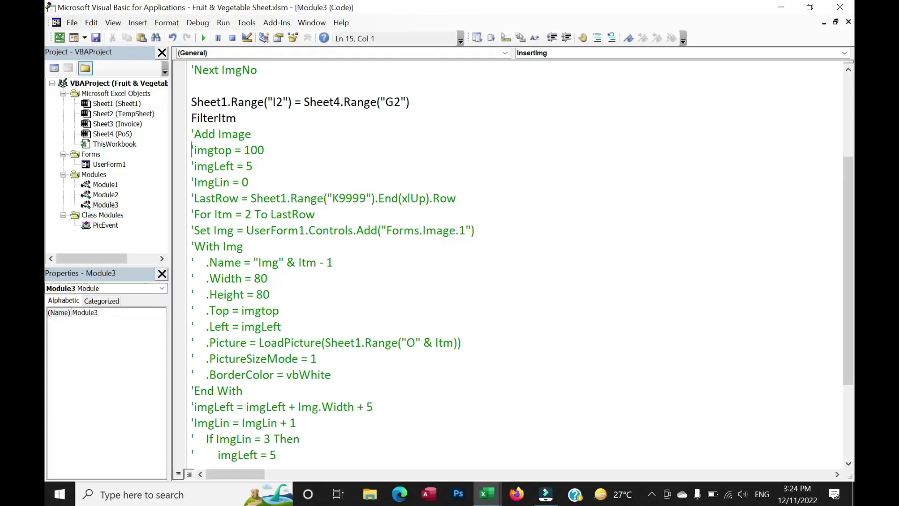
# - Select the fixed 100 on the imgtop line and check the apple picture's position in Excel
pyautogui.press('End')
pyautogui.hotkey('shift', 'Left')
pyautogui.hotkey('shift', 'Left')
pyautogui.hotkey('shift', 'Left')
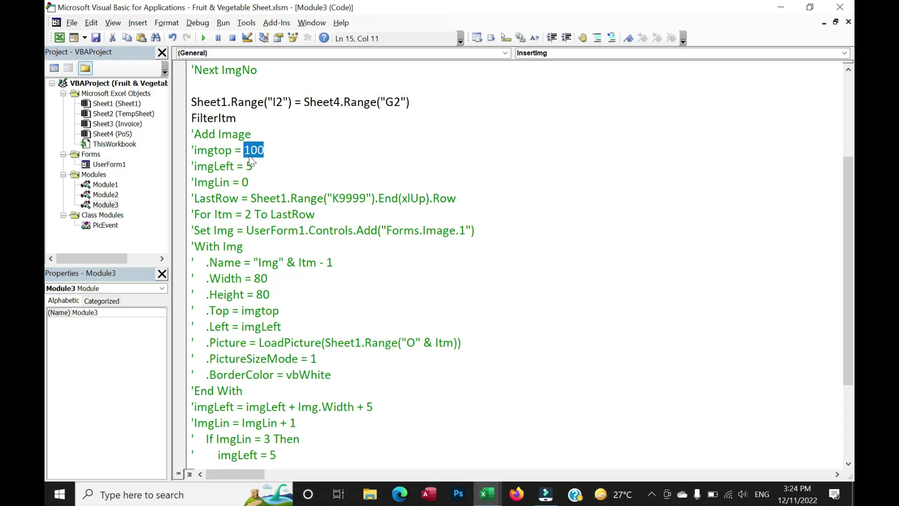
pyautogui.hotkey('alt', 'Tab')
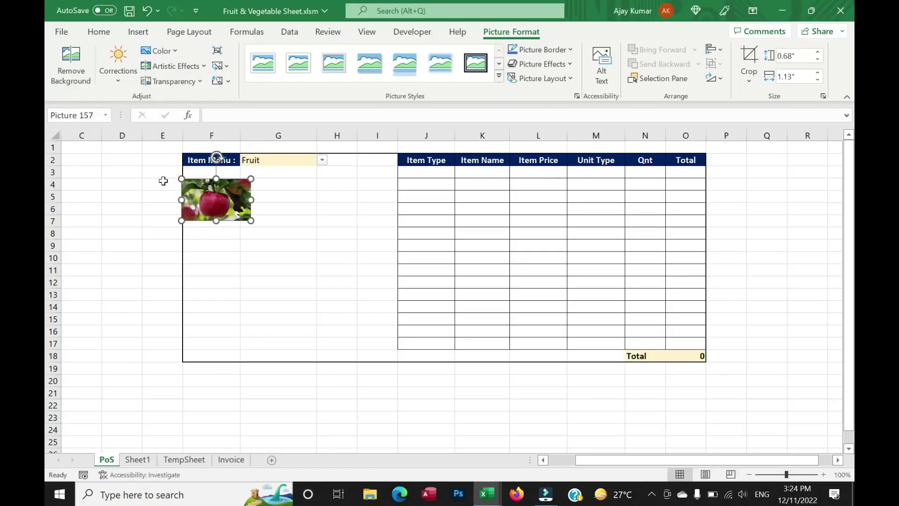
pyautogui.click(162, 184)
pyautogui.click(190, 189)
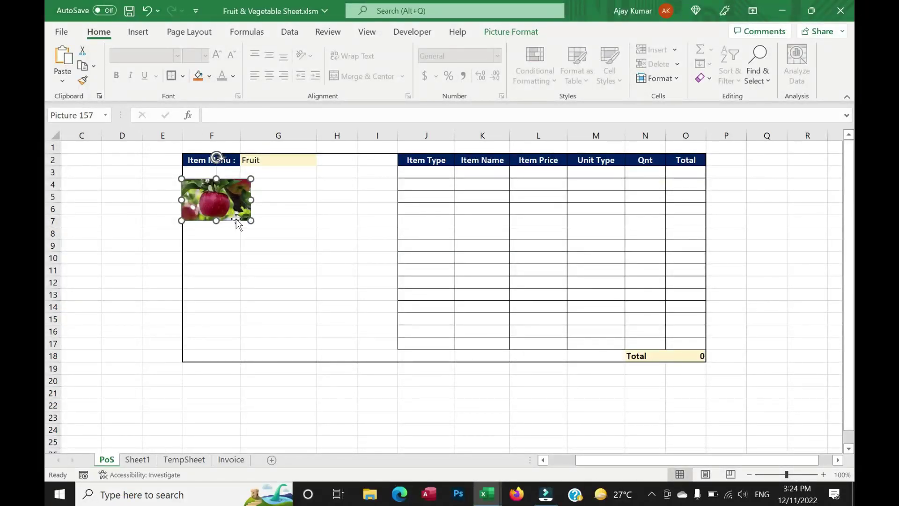
pyautogui.hotkey('alt', 'F11')
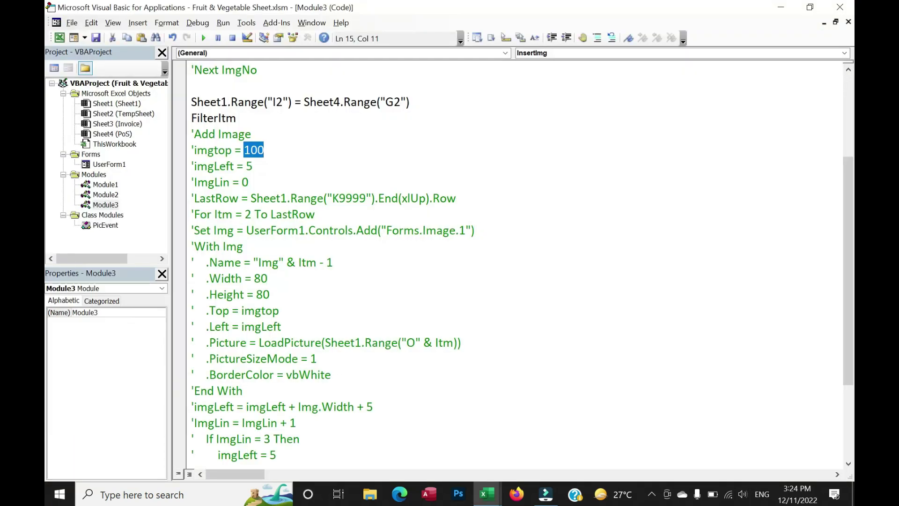
# - Uncomment the imgtop line and start replacing 100 with a Sheet4.Range( reference
pyautogui.click(194, 150)
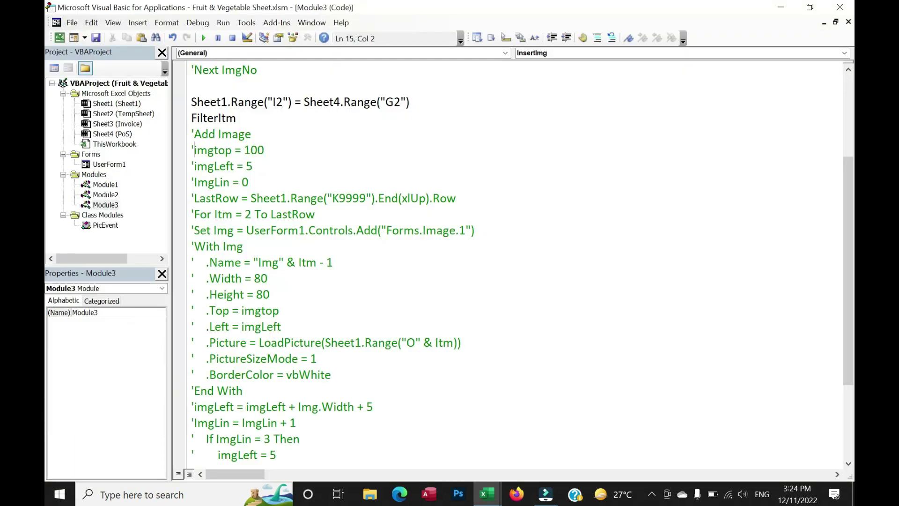
pyautogui.press('BackSpace')
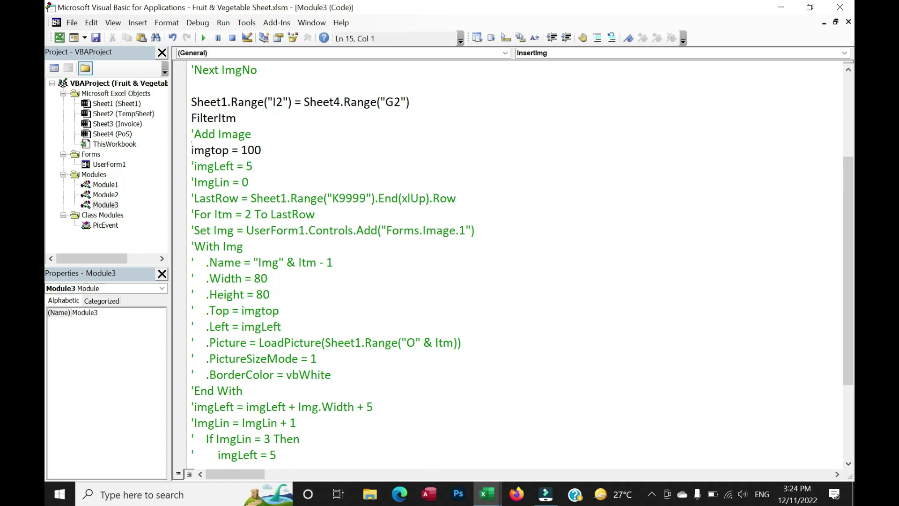
pyautogui.moveTo(261, 150); pyautogui.dragTo(242, 151)
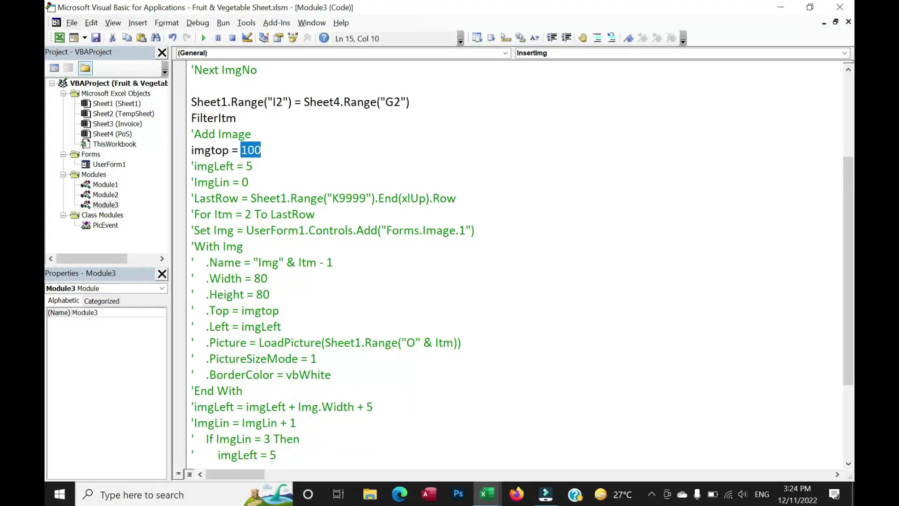
pyautogui.write('Sheet.Range(')
pyautogui.hotkey('alt', 'F11')
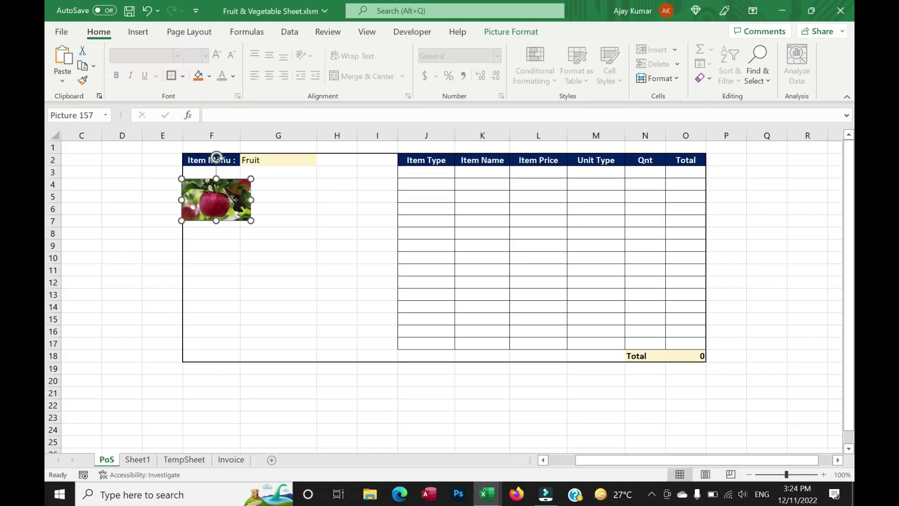
# - Check cell F4's position and complete imgtop = Sheet4.Range("F4").Top
pyautogui.moveTo(213, 204); pyautogui.dragTo(269, 229)
pyautogui.click(201, 187)
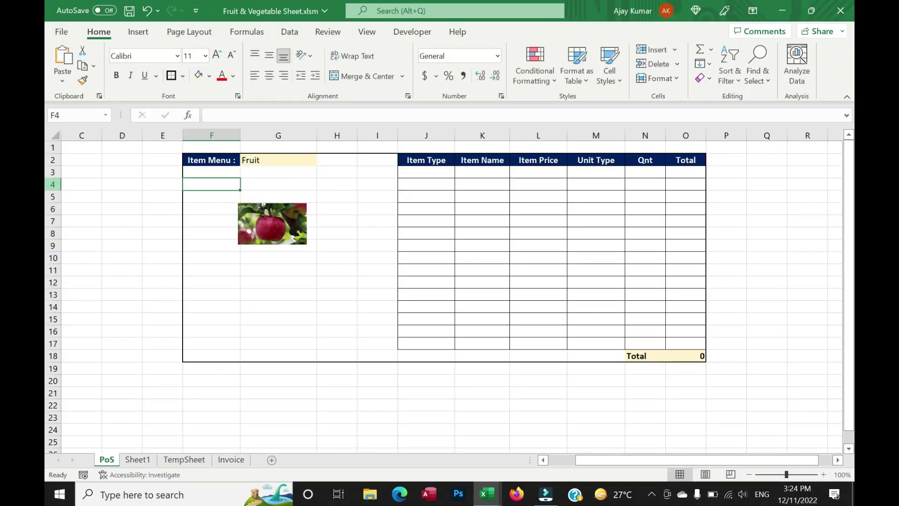
pyautogui.hotkey('alt', 'F11')
pyautogui.write('"F$')
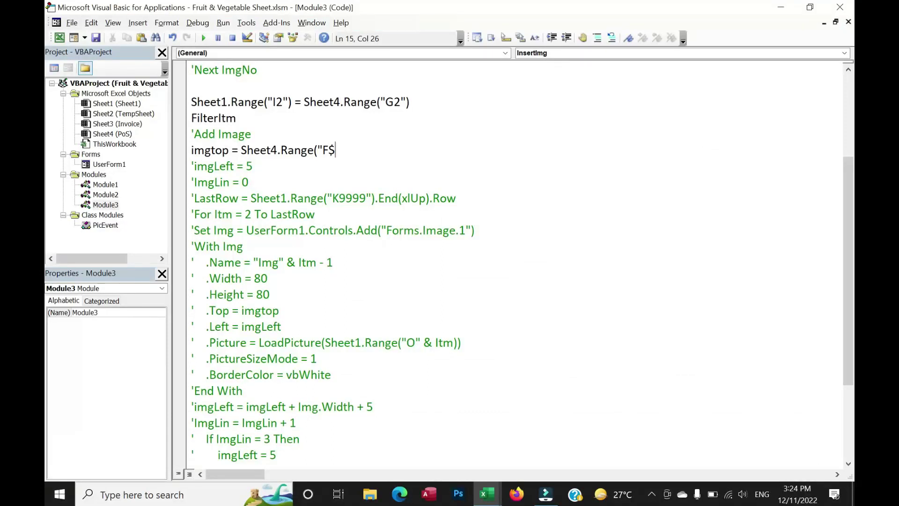
pyautogui.press('BackSpace')
pyautogui.write('4").top')
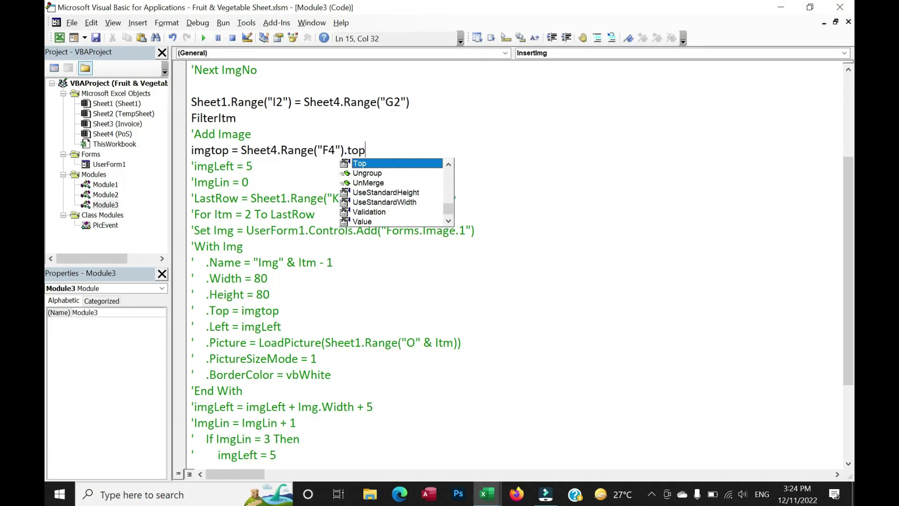
# - Set imgLeft to Sheet4.Range("F4").Left in place of 5 and uncomment that line
pyautogui.moveTo(365, 150); pyautogui.dragTo(240, 149)
pyautogui.hotkey('ctrl', 'c')
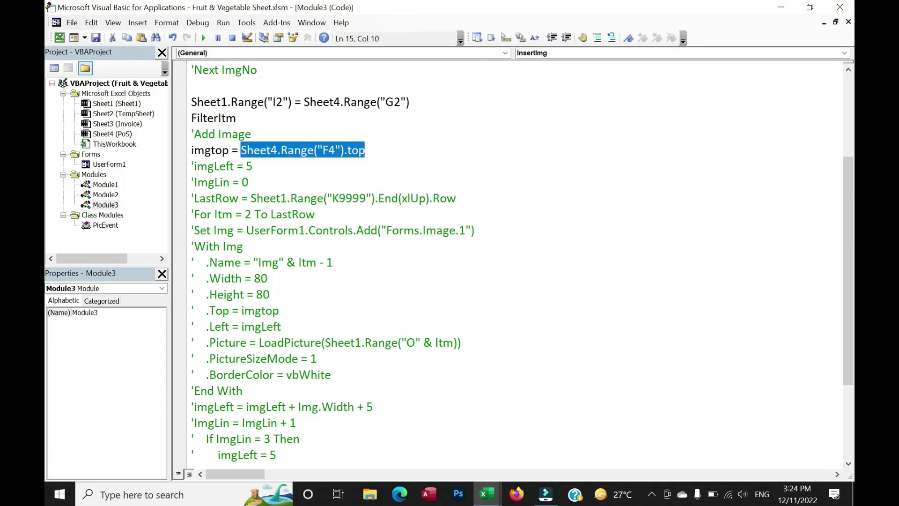
pyautogui.doubleClick(248, 166)
pyautogui.hotkey('ctrl', 'v')
pyautogui.press('Home')
pyautogui.press('Delete')
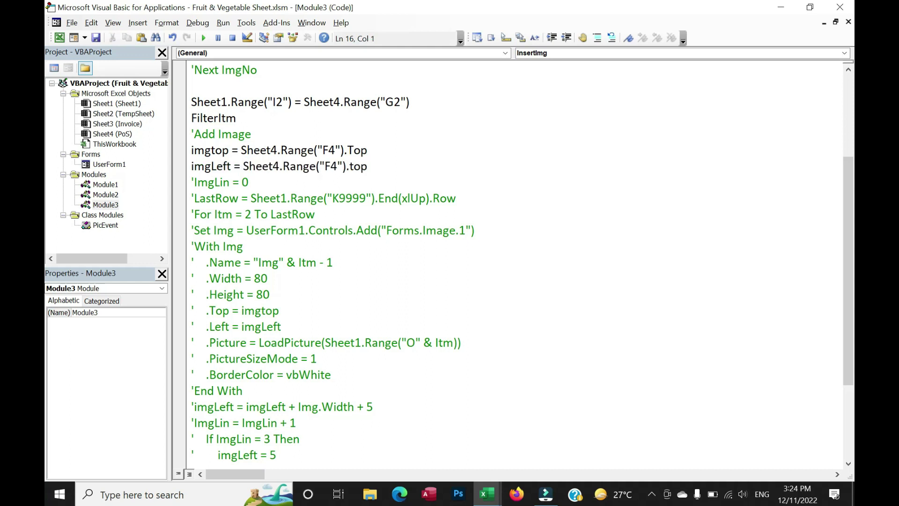
pyautogui.press('BackSpace')
pyautogui.press('BackSpace')
pyautogui.press('BackSpace')
pyautogui.press('BackSpace')
pyautogui.write('.Left')
# - Select and review the ImgLin line
pyautogui.click(249, 182)
pyautogui.hotkey('shift', 'Home')
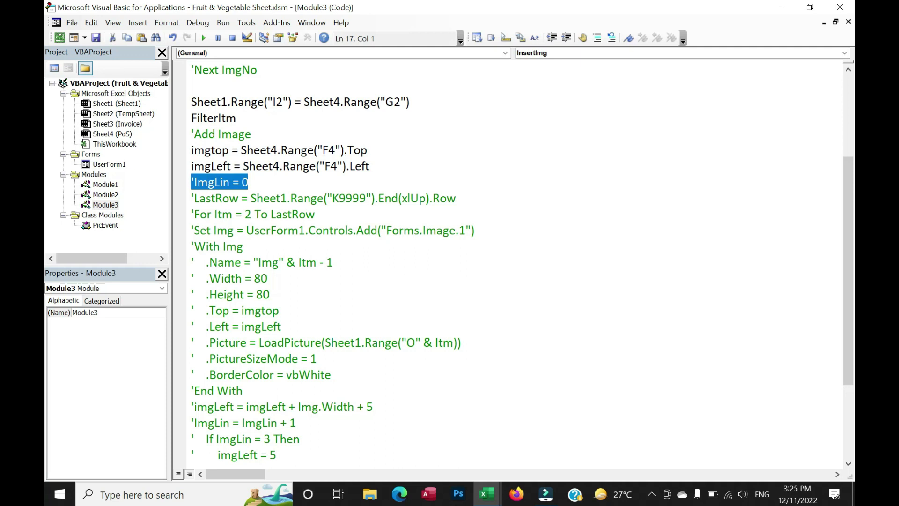
pyautogui.press('End')
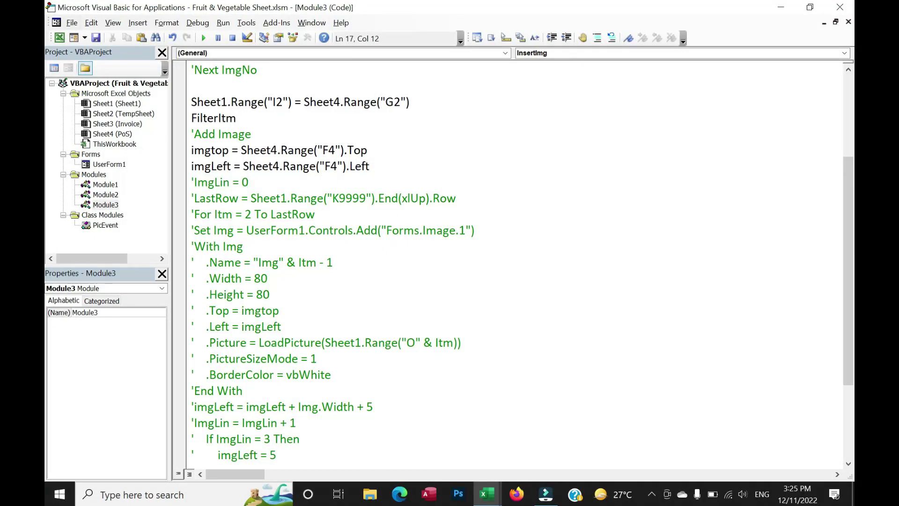
pyautogui.hotkey('alt', 'Tab')
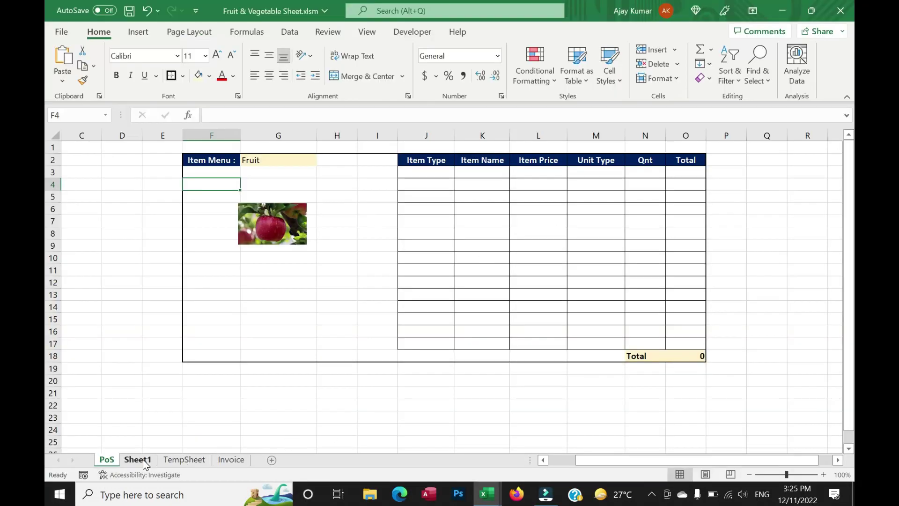
# - On Sheet1, inspect the filtered fruit table, its Item Type entries in K2:K7, and O2's picture path
pyautogui.click(142, 459)
pyautogui.moveTo(568, 161); pyautogui.dragTo(769, 246)
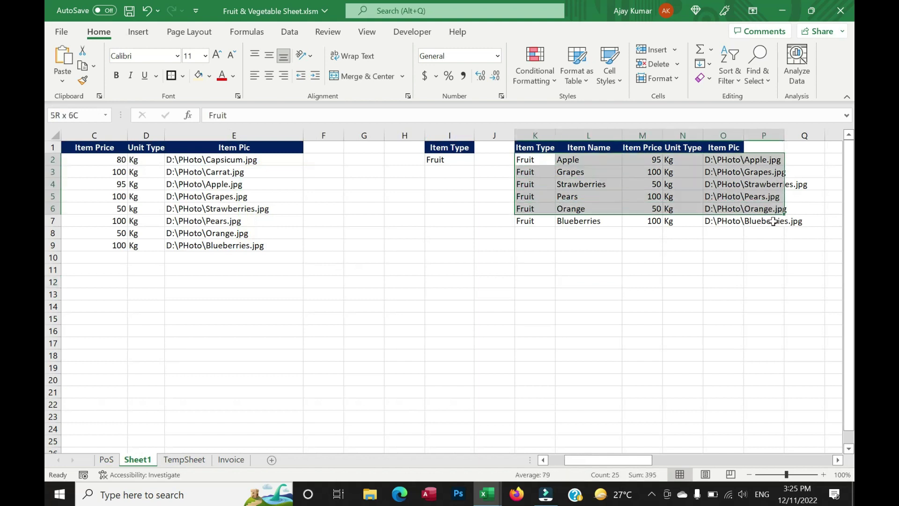
pyautogui.click(542, 160)
pyautogui.moveTo(542, 160); pyautogui.dragTo(536, 233)
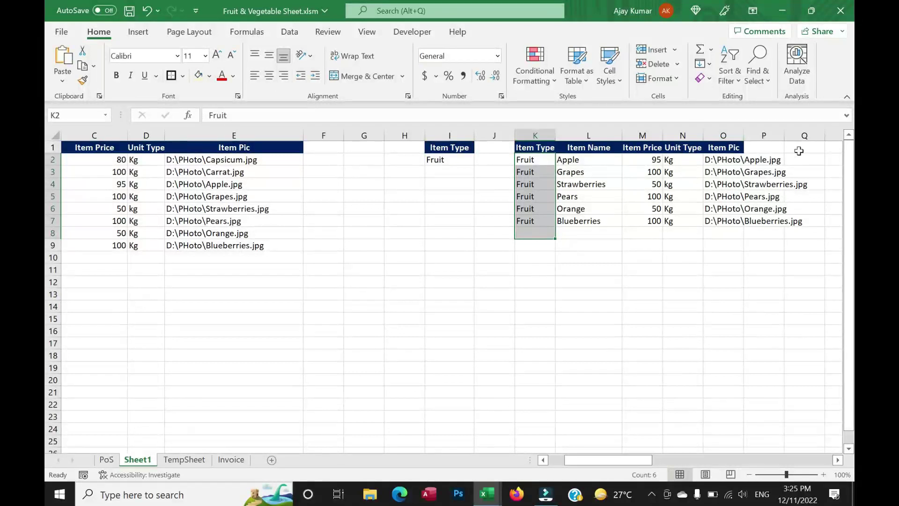
pyautogui.click(733, 162)
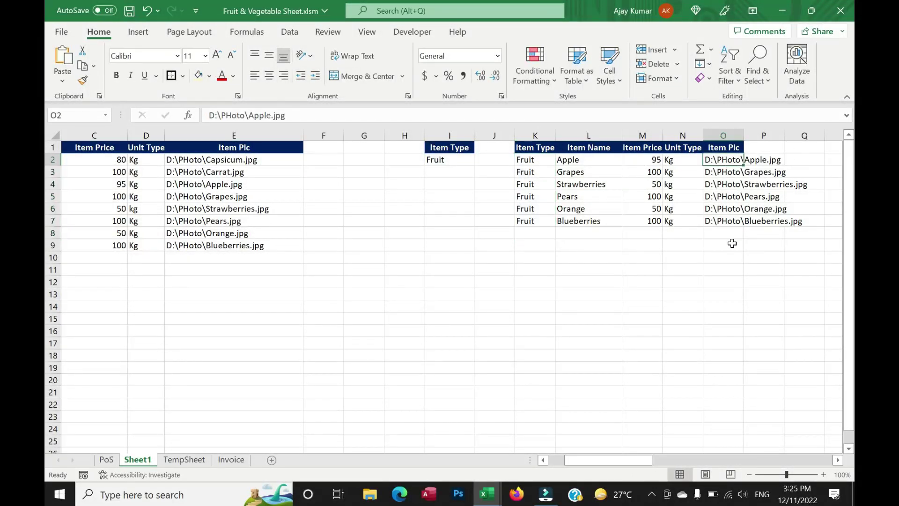
# - Walk down the six Fruit entries and their column O picture paths, then return to the macro code
pyautogui.moveTo(536, 159); pyautogui.dragTo(540, 224)
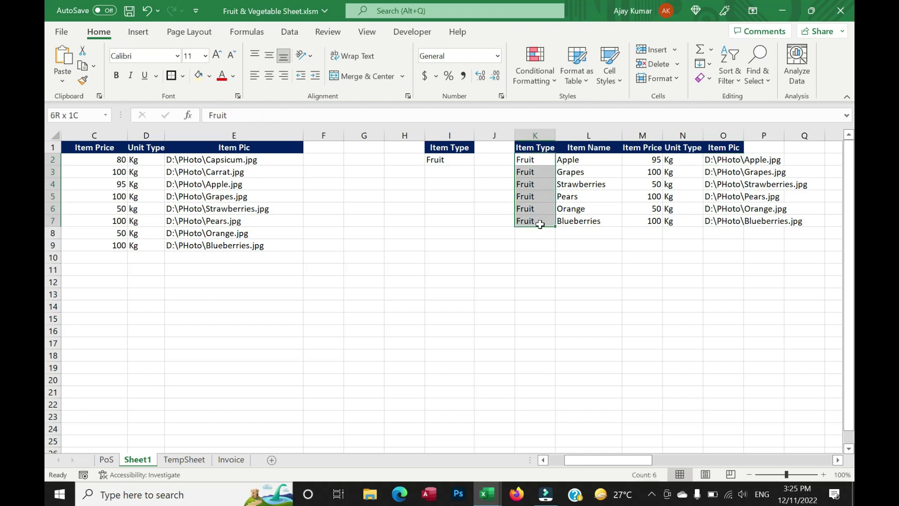
pyautogui.press('Down')
pyautogui.press('Down')
pyautogui.press('Down')
pyautogui.press('Up')
pyautogui.press('Up')
pyautogui.press('Up')
pyautogui.press('Up')
pyautogui.press('Up')
pyautogui.press('Up')
pyautogui.press('Right')
pyautogui.press('Right')
pyautogui.press('Right')
pyautogui.press('Right')
pyautogui.press('Down')
pyautogui.press('Down')
pyautogui.press('Down')
pyautogui.press('Down')
pyautogui.press('Down')
pyautogui.press('Down')
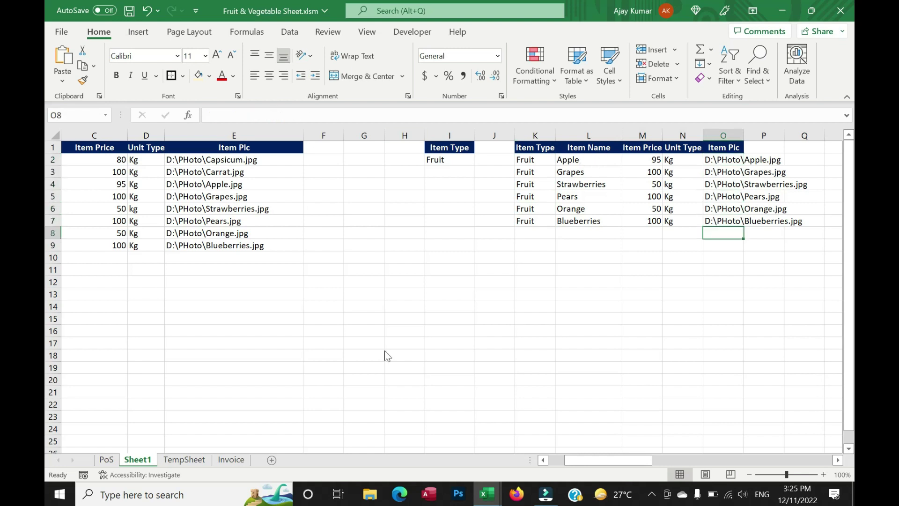
pyautogui.hotkey('alt', 'F11')
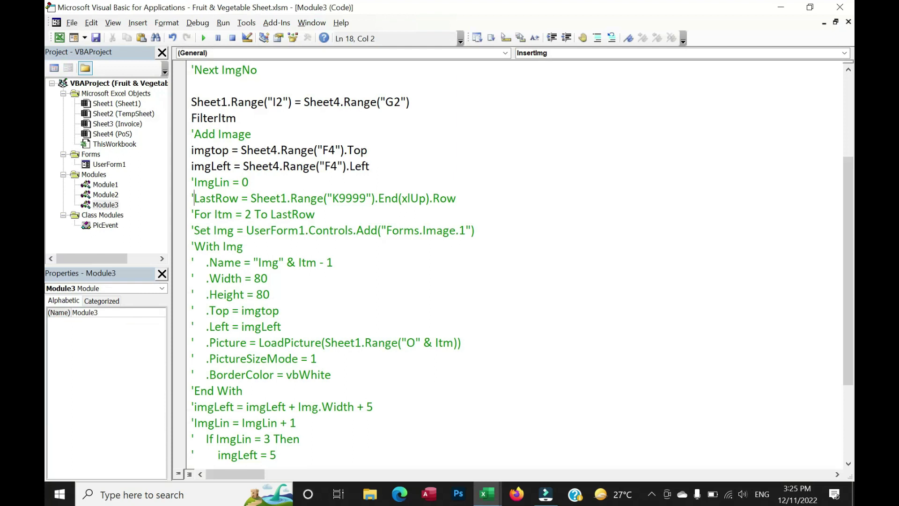
# - Uncomment the LastRow line and the For Itm loop line in InsertImg
pyautogui.press('Down')
pyautogui.press('Home')
pyautogui.press('Delete')
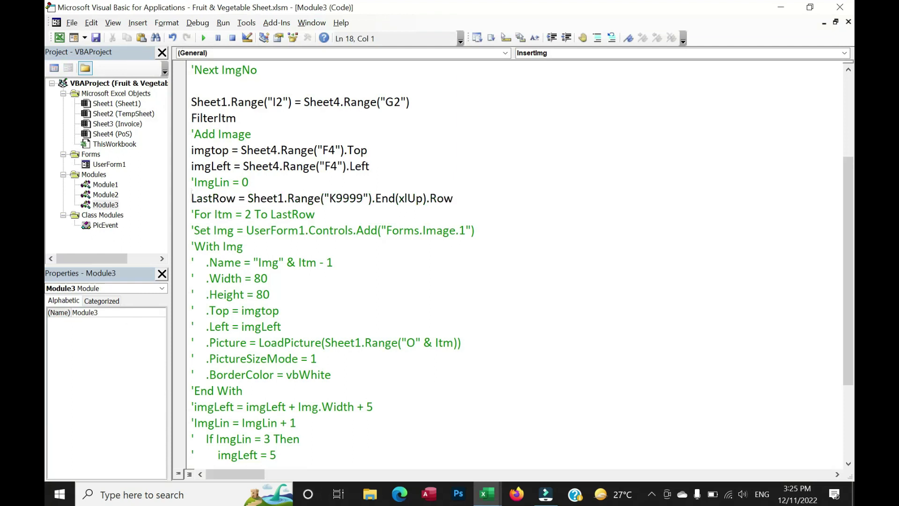
pyautogui.click(336, 198)
pyautogui.press('BackSpace')
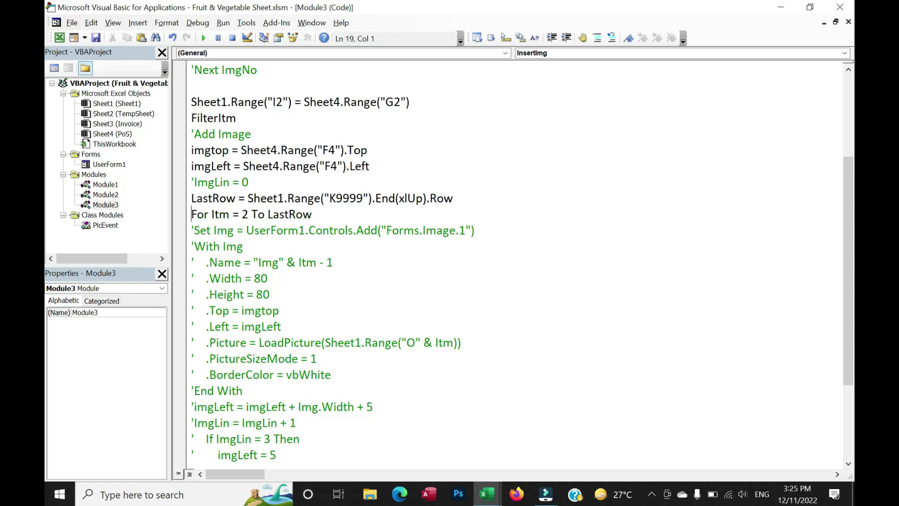
pyautogui.click(312, 214)
# - Check the Item Type rows K2 to K7 on the sheet, then uncomment the Set Img line
pyautogui.hotkey('alt', 'F11')
pyautogui.click(527, 161)
pyautogui.click(535, 225)
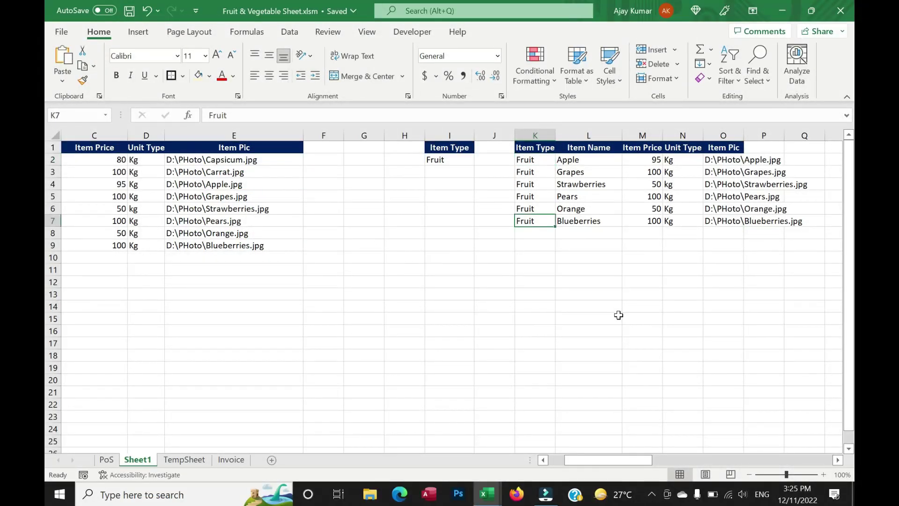
pyautogui.hotkey('alt', 'F11')
pyautogui.press('Down')
pyautogui.press('BackSpace')
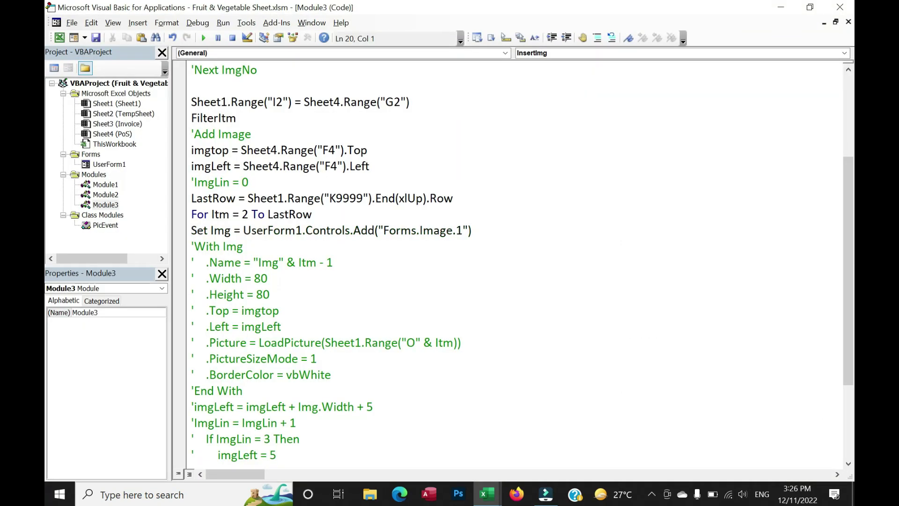
# - Change UserForm1.Controls.Add in the Set Img line to Sheet4.Pictures.Insert
pyautogui.moveTo(243, 230); pyautogui.dragTo(472, 230)
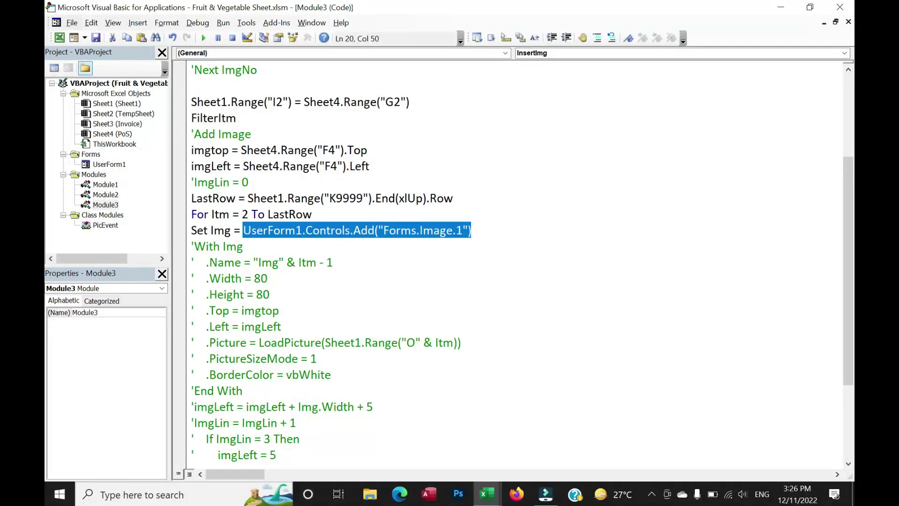
pyautogui.write('Sheet4')
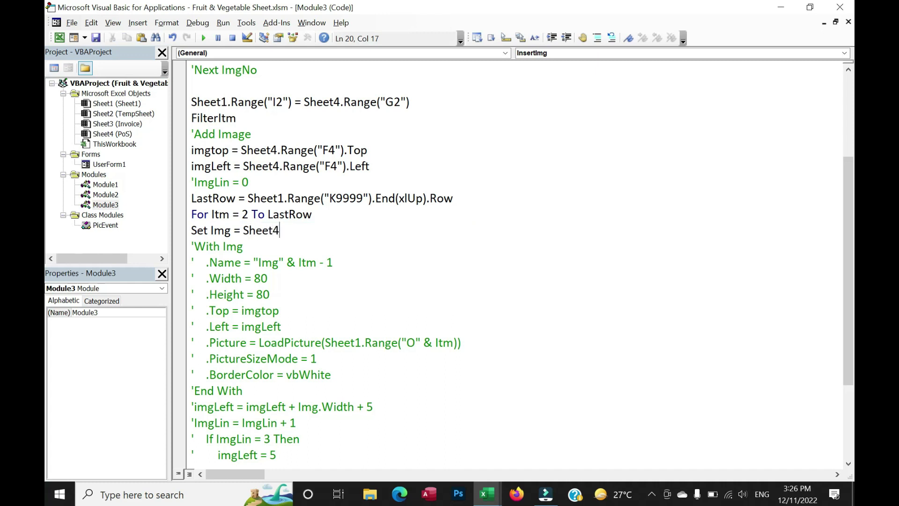
pyautogui.hotkey('ctrl', 'z')
pyautogui.click(302, 230)
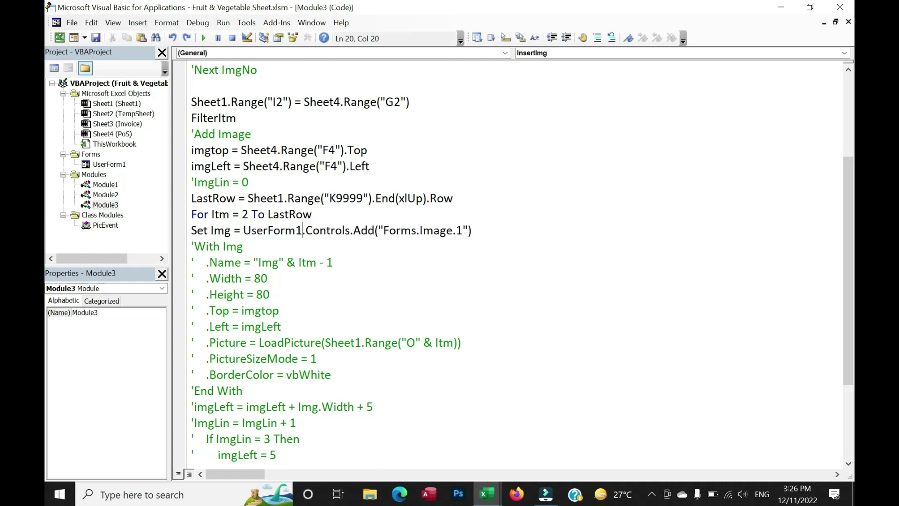
pyautogui.hotkey('ctrl', 'shift', 'Left')
pyautogui.write('Sheet4')
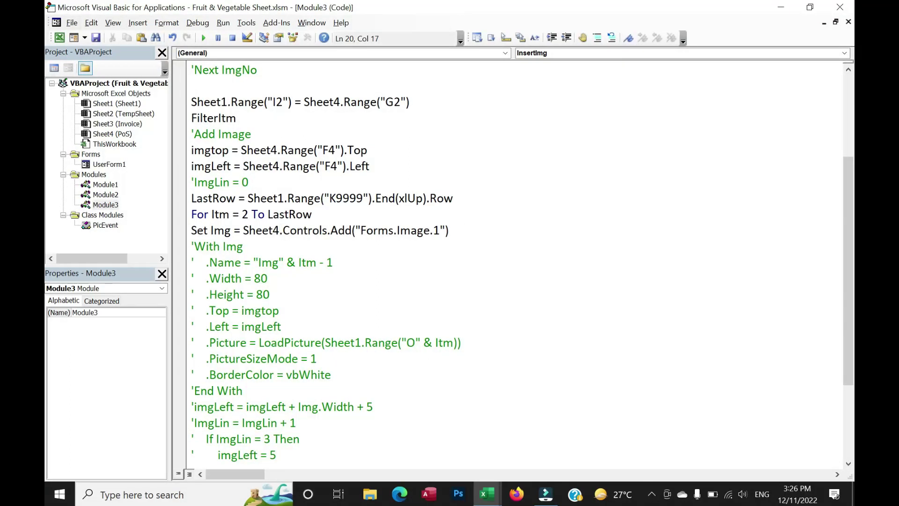
pyautogui.hotkey('ctrl', 'shift', 'Right')
pyautogui.write('Pictures')
pyautogui.hotkey('ctrl', 'shift', 'Right')
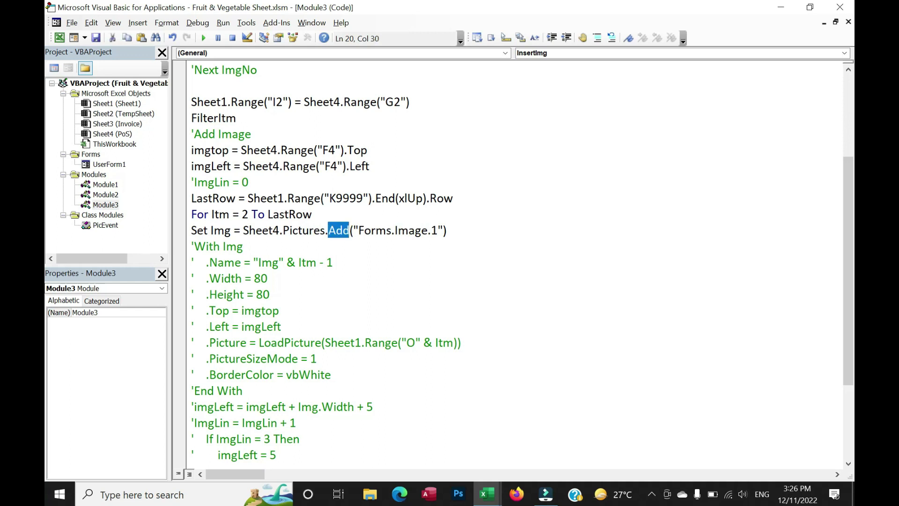
pyautogui.write('Insert')
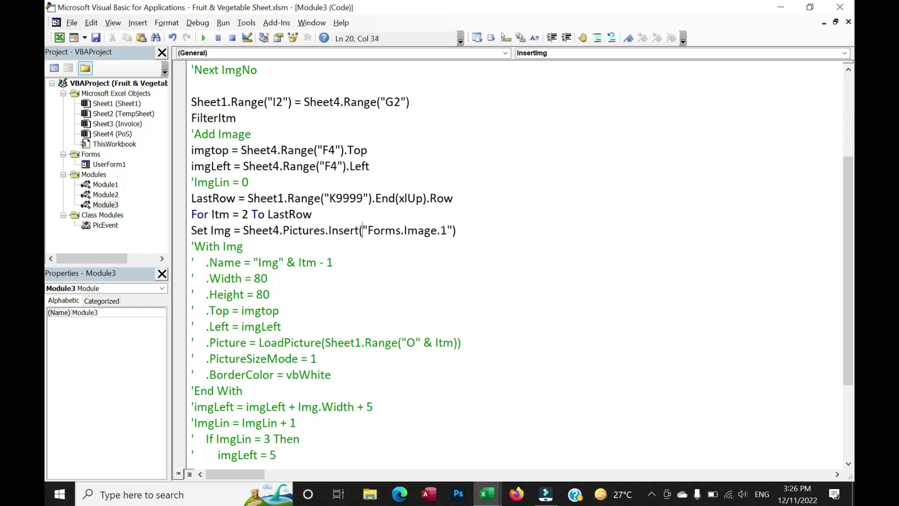
pyautogui.hotkey('ctrl', 'shift', 'Right')
pyautogui.hotkey('ctrl', 'shift', 'Right')
pyautogui.hotkey('ctrl', 'shift', 'Right')
pyautogui.hotkey('ctrl', 'shift', 'Right')
pyautogui.hotkey('ctrl', 'shift', 'Right')
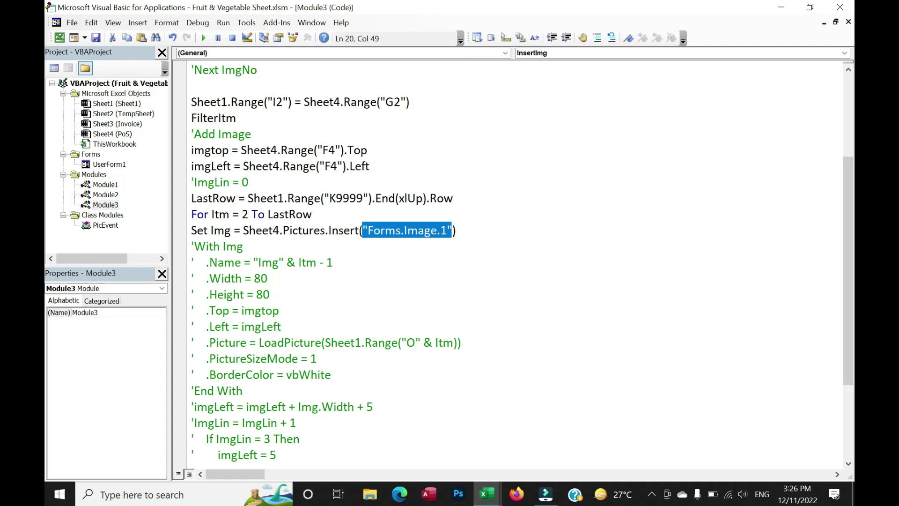
# - Check the O2 picture path, then type the argument Sheet1.Ra("O" & Itm).value) into Insert
pyautogui.hotkey('alt', 'F11')
pyautogui.click(726, 160)
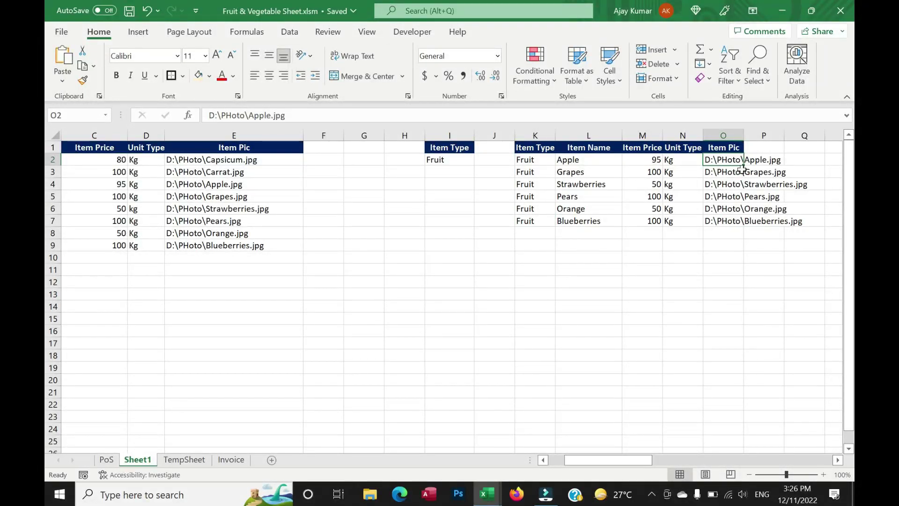
pyautogui.hotkey('alt', 'F11')
pyautogui.write('Sheet1.Ra(')
pyautogui.write('nge("O" &')
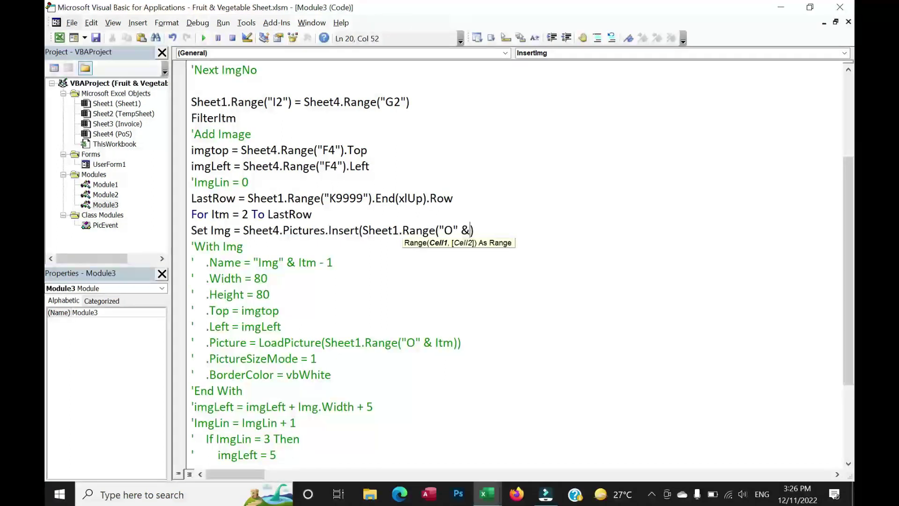
pyautogui.write(' Itm')
pyautogui.write(').value)')
# - Finish the Set Img line and set a breakpoint on it
pyautogui.press('Down')
pyautogui.click(179, 230)
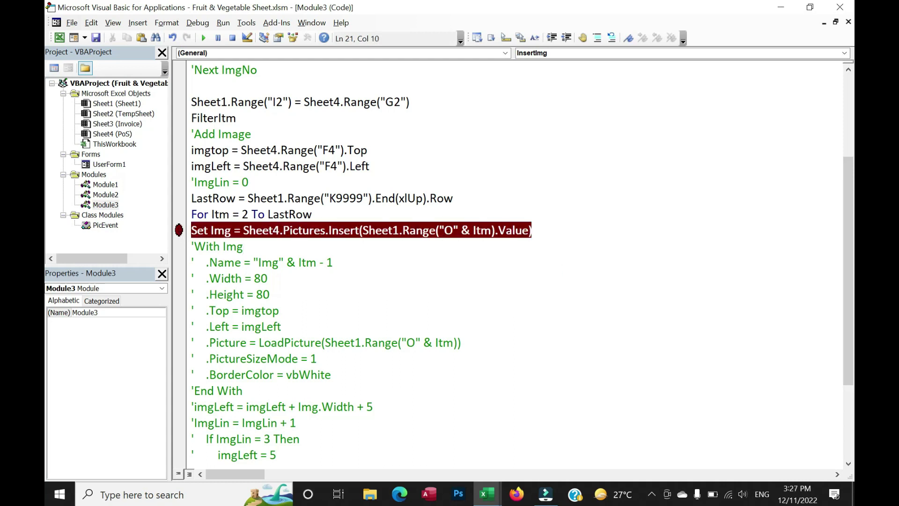
pyautogui.hotkey('alt', 'F11')
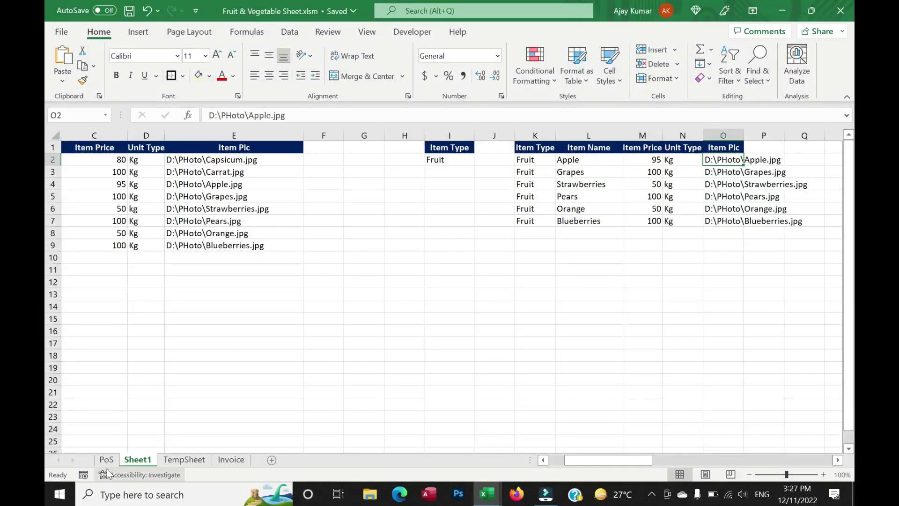
# - Delete the leftover apple picture on the PoS sheet and start editing G2 to retrigger the macro
pyautogui.click(107, 460)
pyautogui.click(266, 223)
pyautogui.press('Delete')
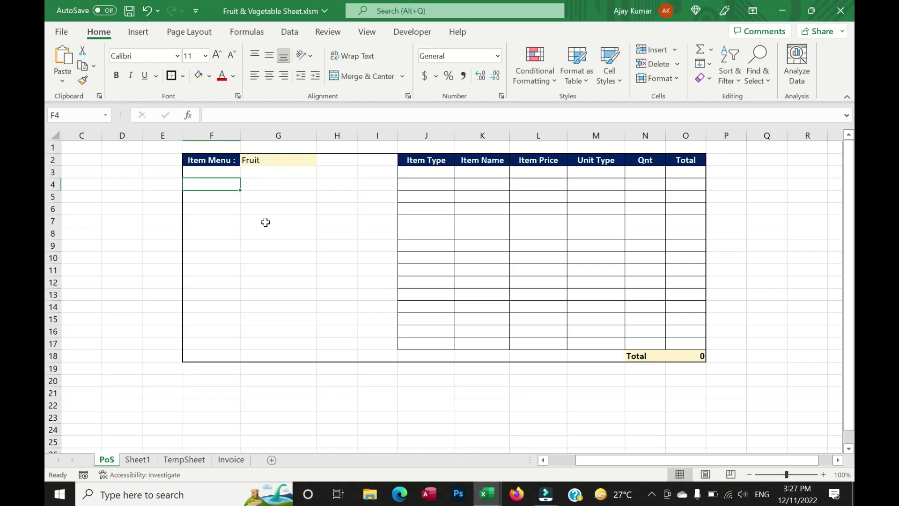
pyautogui.hotkey('alt', 'F11')
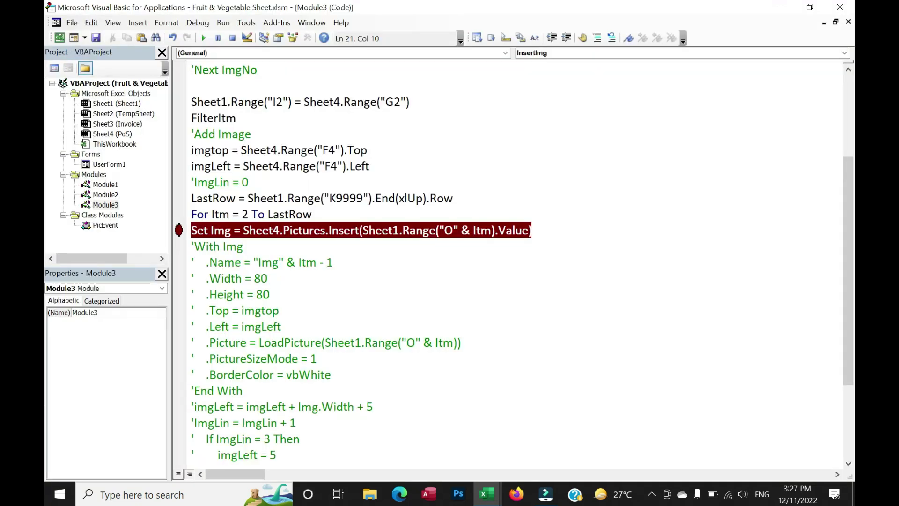
pyautogui.hotkey('alt', 'F11')
pyautogui.click(296, 159)
# - Recommit G2, dismiss the compile error, and uncomment the Next Itm line
pyautogui.press('F2')
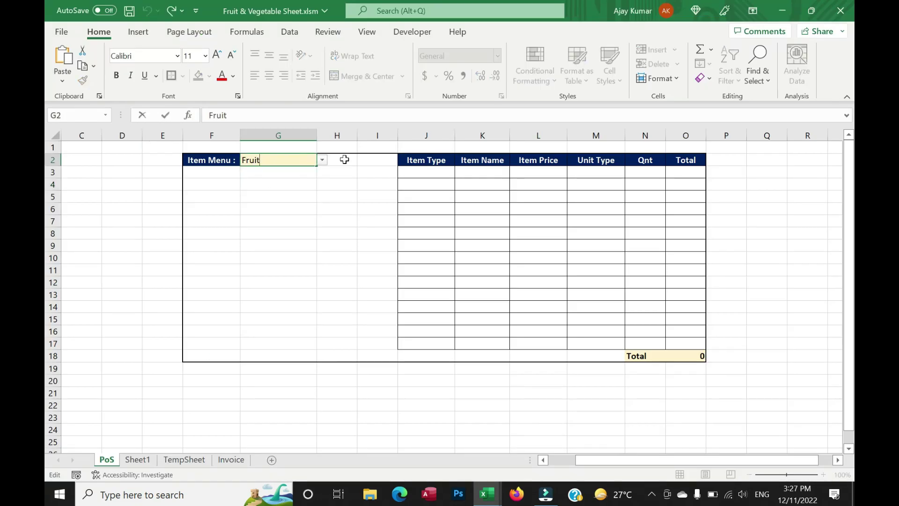
pyautogui.press('Return')
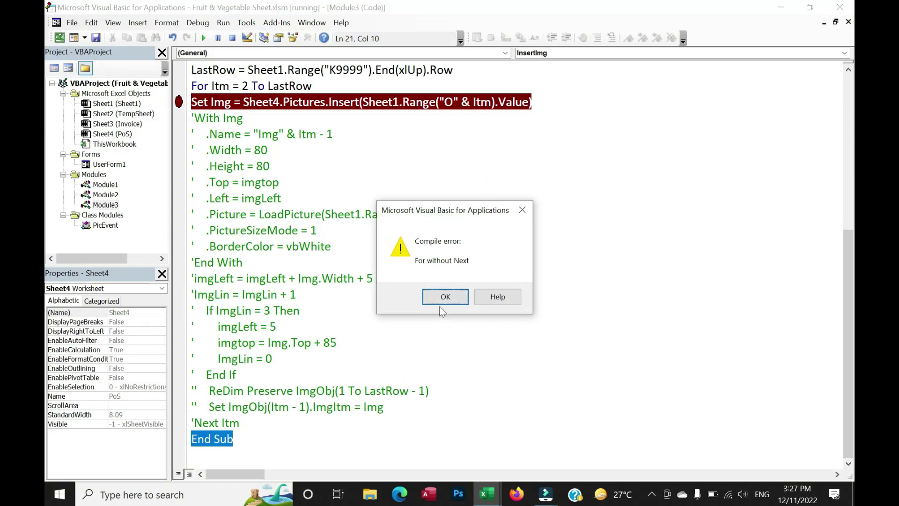
pyautogui.click(445, 298)
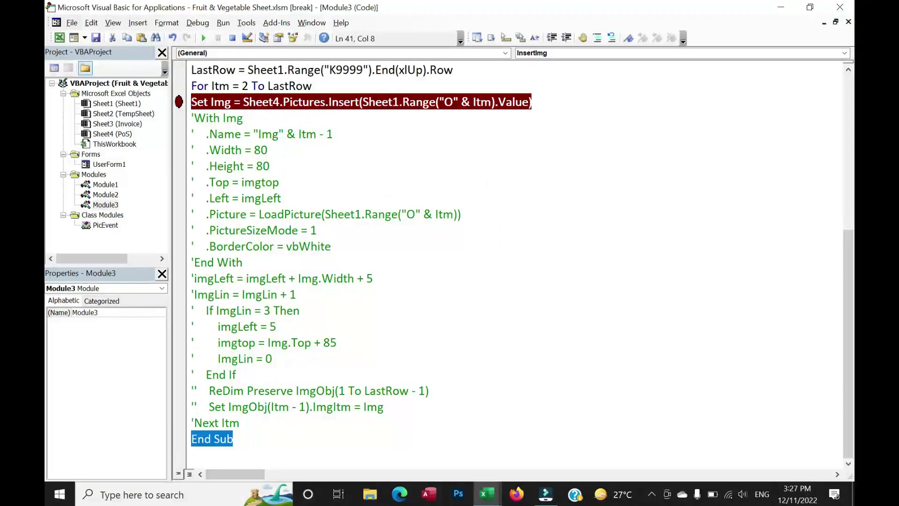
pyautogui.moveTo(191, 86); pyautogui.dragTo(312, 86)
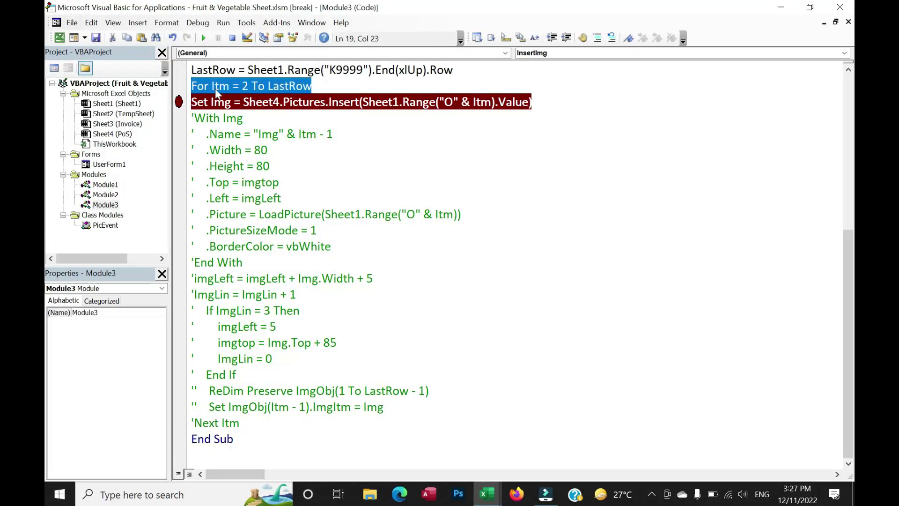
pyautogui.click(192, 422)
pyautogui.press('Delete')
# - Step through InsertImg with F8 to the For Itm loop, checking the fruit table and imgtop's value
pyautogui.press('F8')
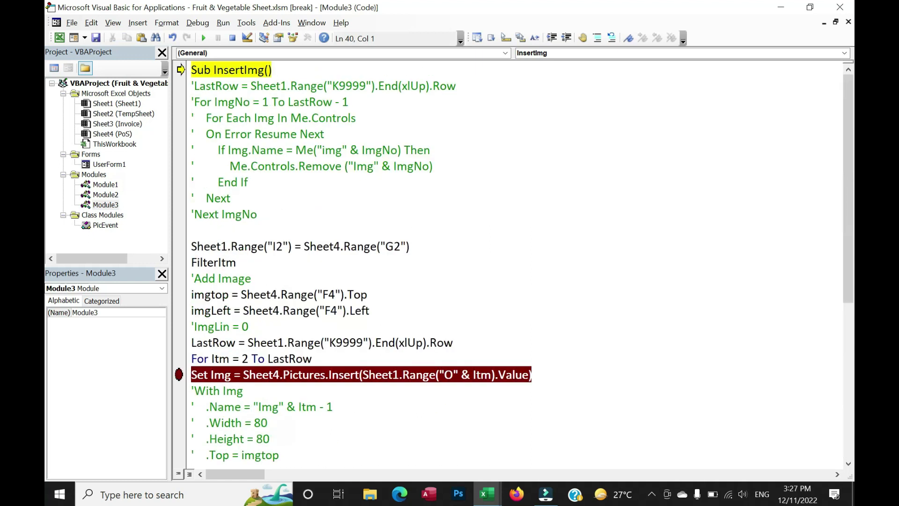
pyautogui.press('F8')
pyautogui.press('F8')
pyautogui.press('F8')
pyautogui.press('F8')
pyautogui.press('F8')
pyautogui.press('F8')
pyautogui.press('F8')
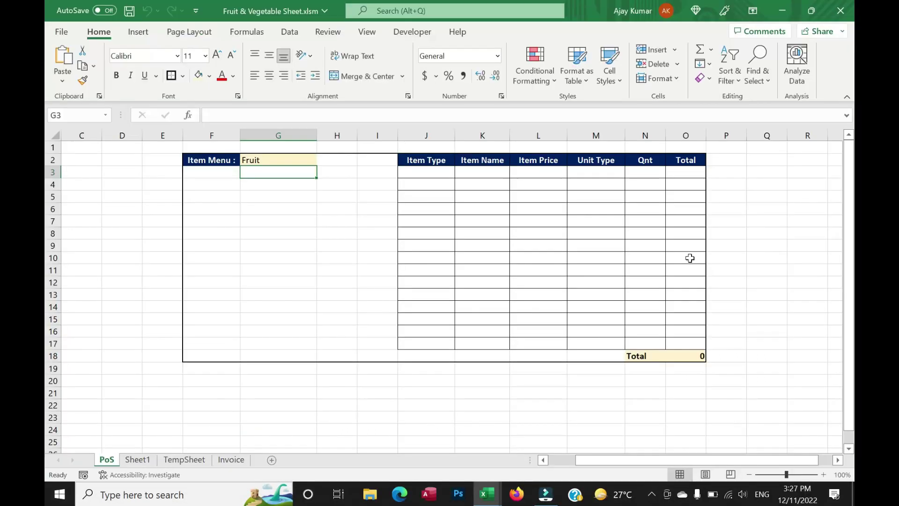
pyautogui.click(141, 460)
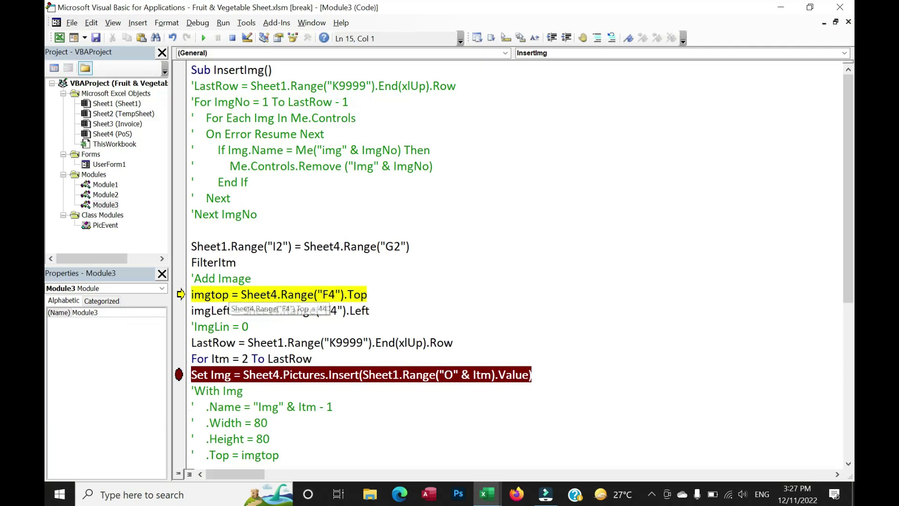
pyautogui.press('F8')
pyautogui.press('F8')
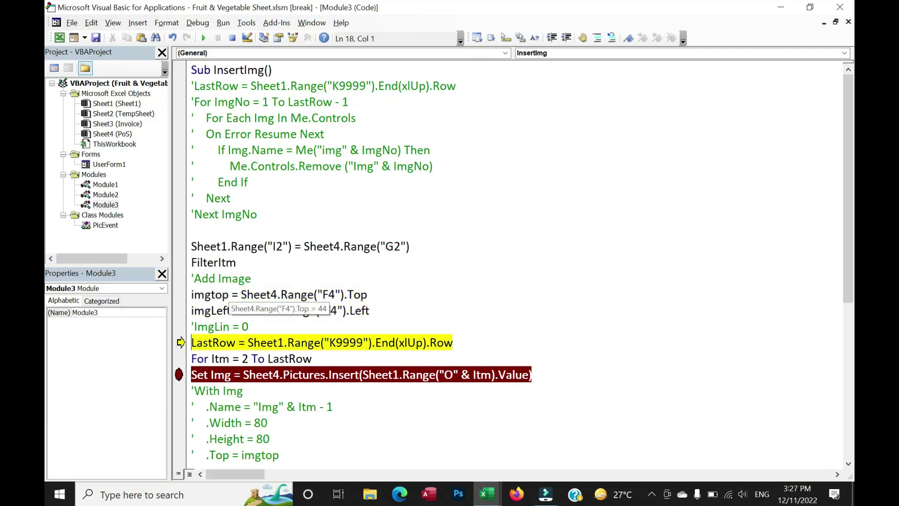
pyautogui.click(211, 294)
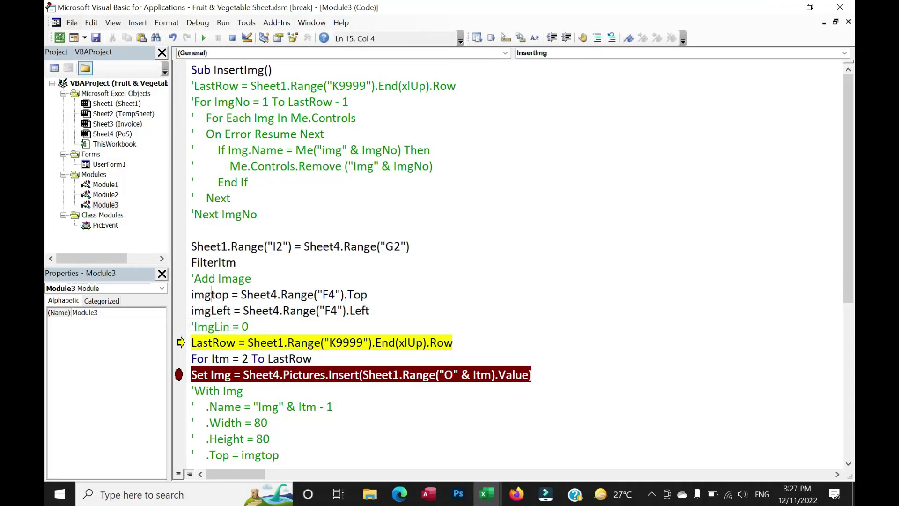
pyautogui.press('F8')
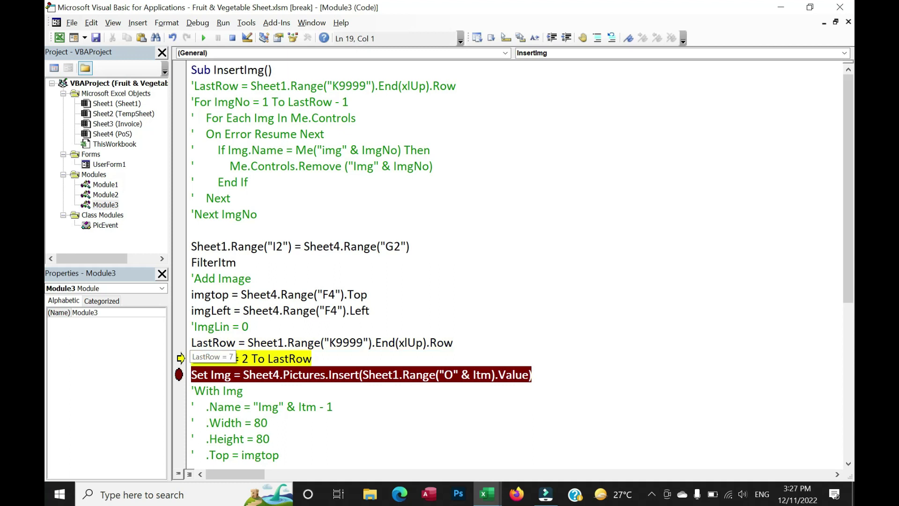
# - Step past the Set Img line and view the full-size apple picture placed on the PoS sheet
pyautogui.hotkey('alt', 'Tab')
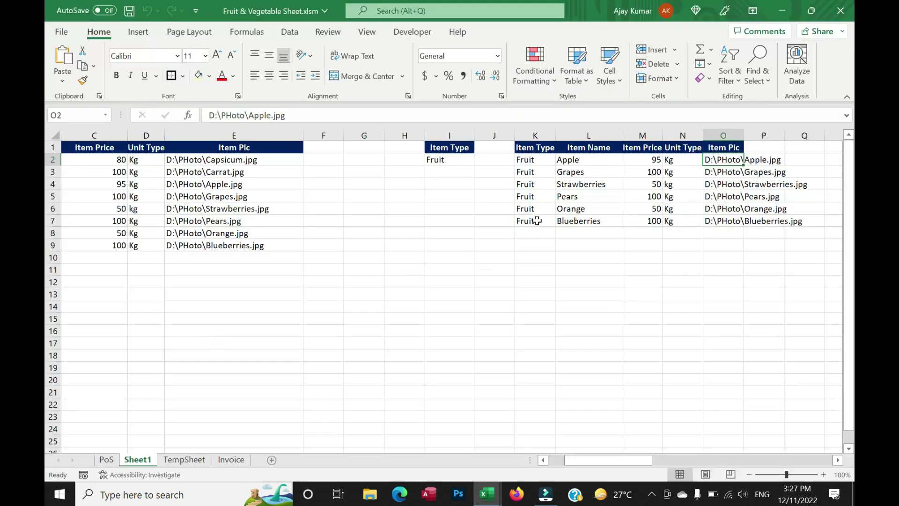
pyautogui.click(533, 222)
pyautogui.hotkey('alt', 'Tab')
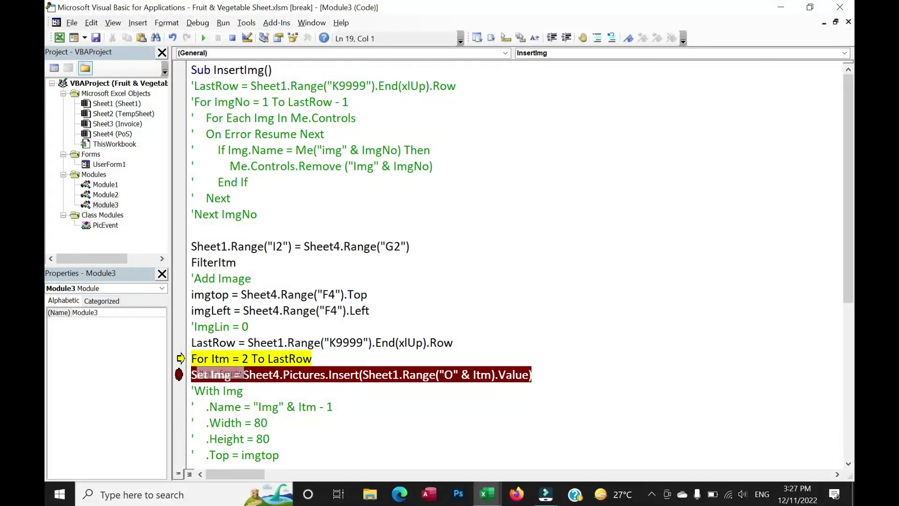
pyautogui.scroll(-4, 262, 374)
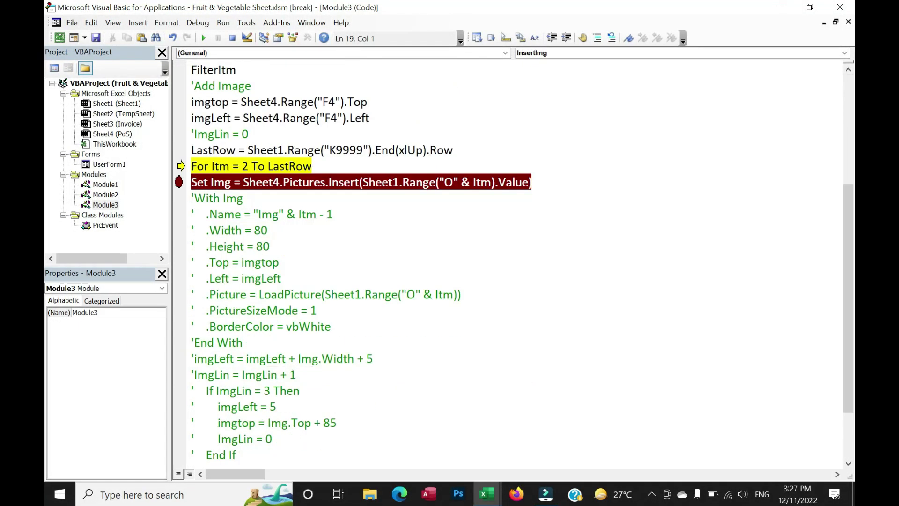
pyautogui.press('F8')
pyautogui.press('F8')
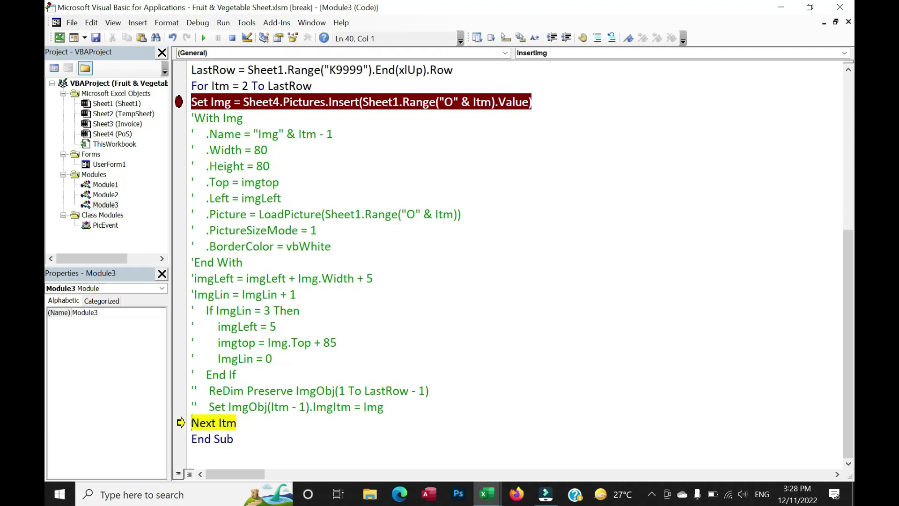
pyautogui.hotkey('alt', 'F11')
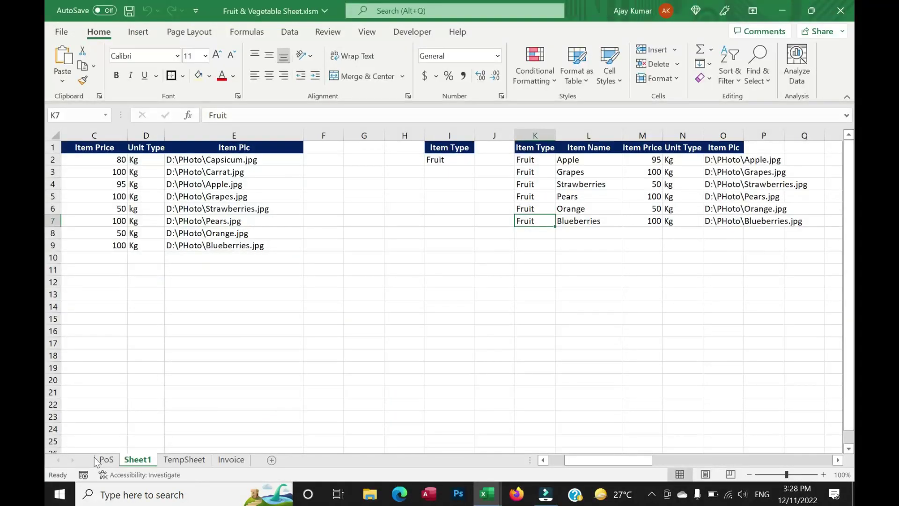
pyautogui.click(104, 460)
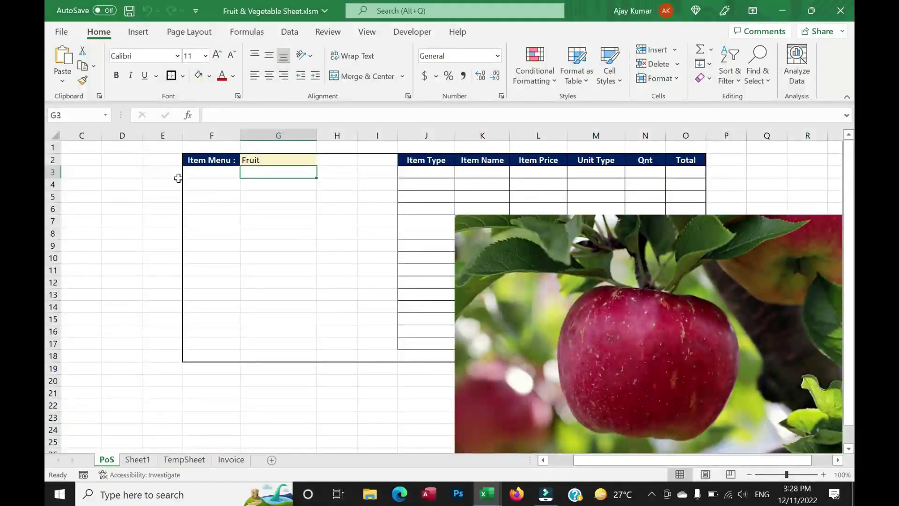
pyautogui.click(705, 293)
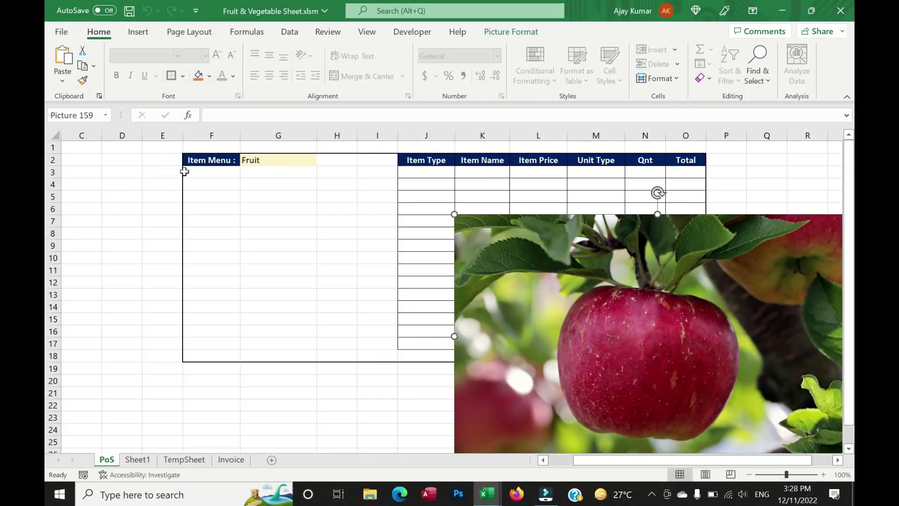
pyautogui.hotkey('alt', 'F11')
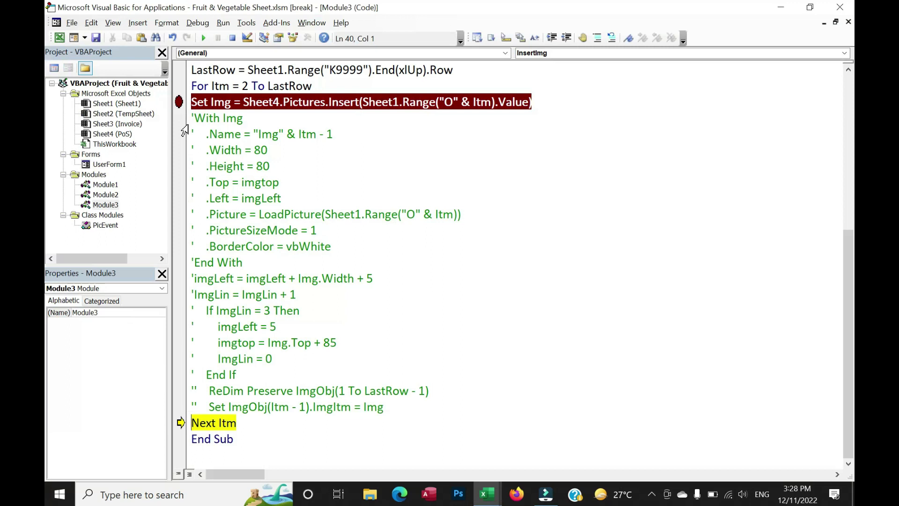
# - Reset the run, uncomment the With Img, .Name and End With lines, and drop the ' - 1' from the name
pyautogui.click(197, 134)
pyautogui.press('BackSpace')
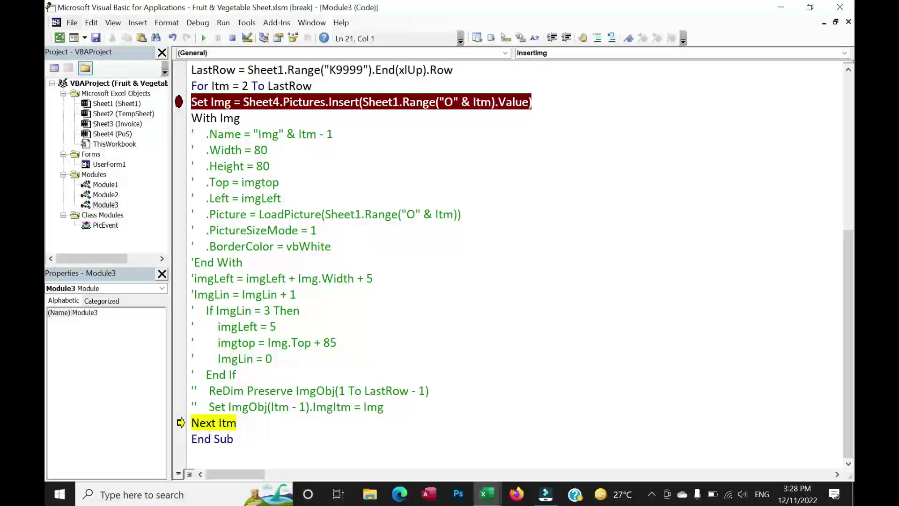
pyautogui.click(194, 262)
pyautogui.click(428, 292)
pyautogui.press('BackSpace')
pyautogui.click(198, 134)
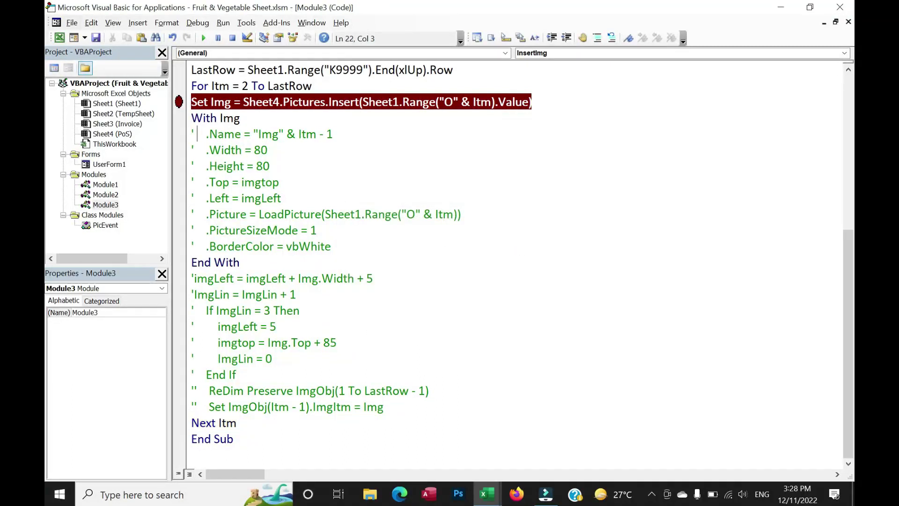
pyautogui.press('BackSpace')
pyautogui.press('End')
pyautogui.press('BackSpace')
pyautogui.press('BackSpace')
pyautogui.press('BackSpace')
pyautogui.press('BackSpace')
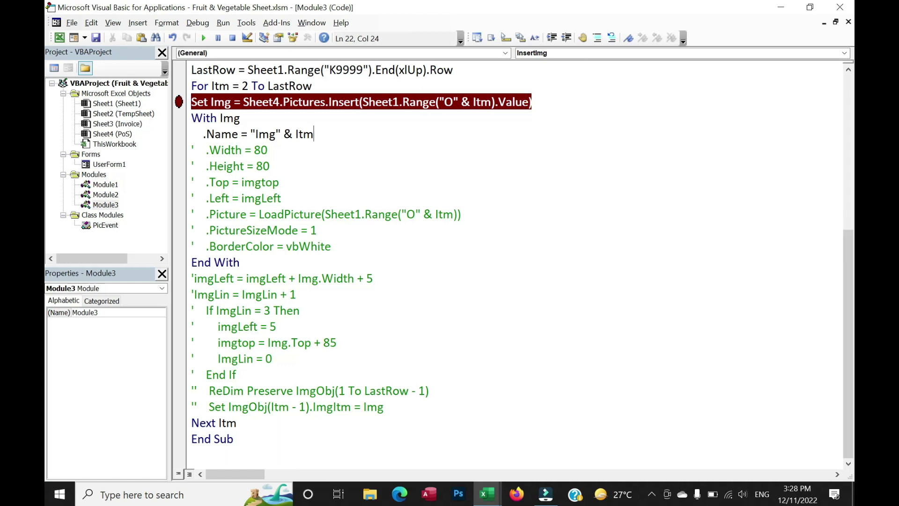
# - Delete the old apple picture, rerun the macro from G2, and select the newly inserted apple picture
pyautogui.hotkey('alt', 'F11')
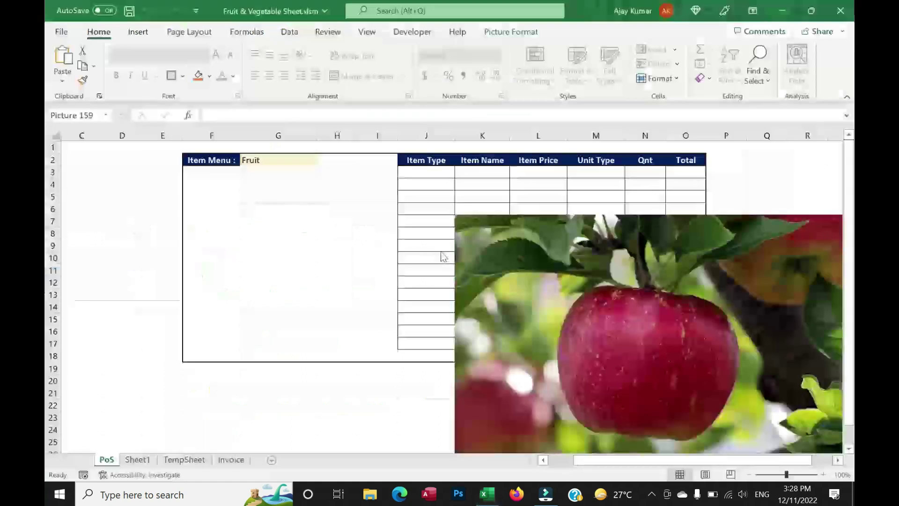
pyautogui.press('Delete')
pyautogui.hotkey('alt', 'F11')
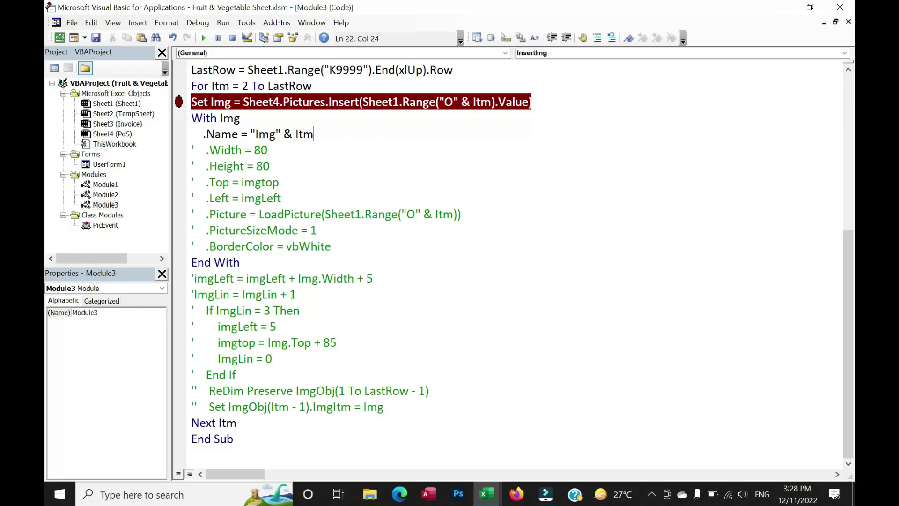
pyautogui.hotkey('alt', 'F11')
pyautogui.click(283, 170)
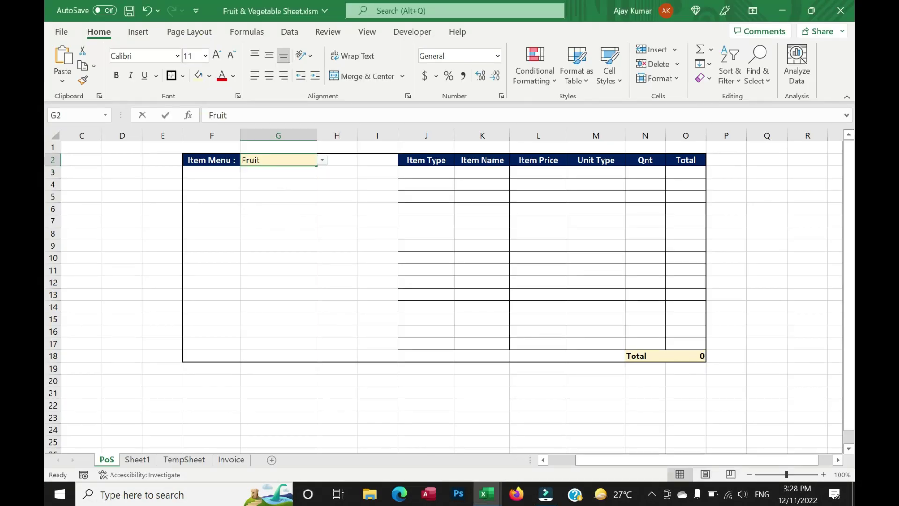
pyautogui.press('F8')
pyautogui.hotkey('alt', 'Tab')
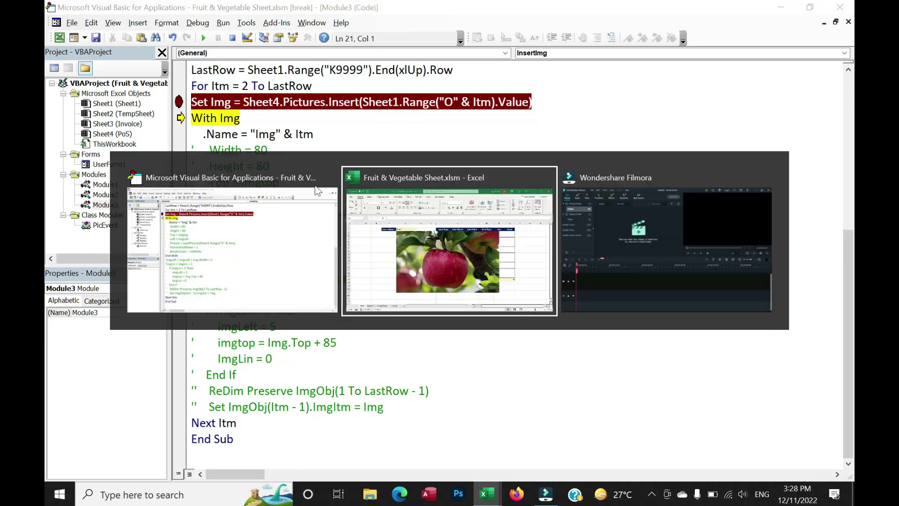
pyautogui.click(439, 239)
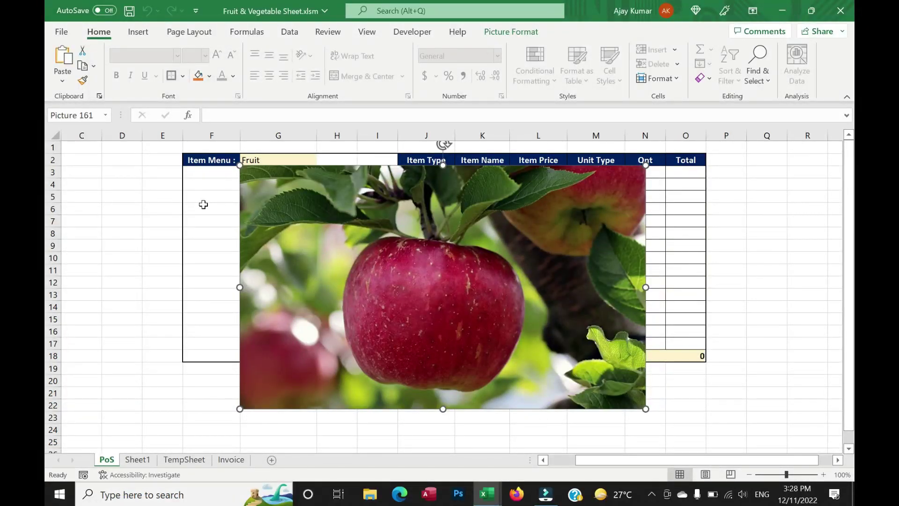
pyautogui.hotkey('alt', 'F11')
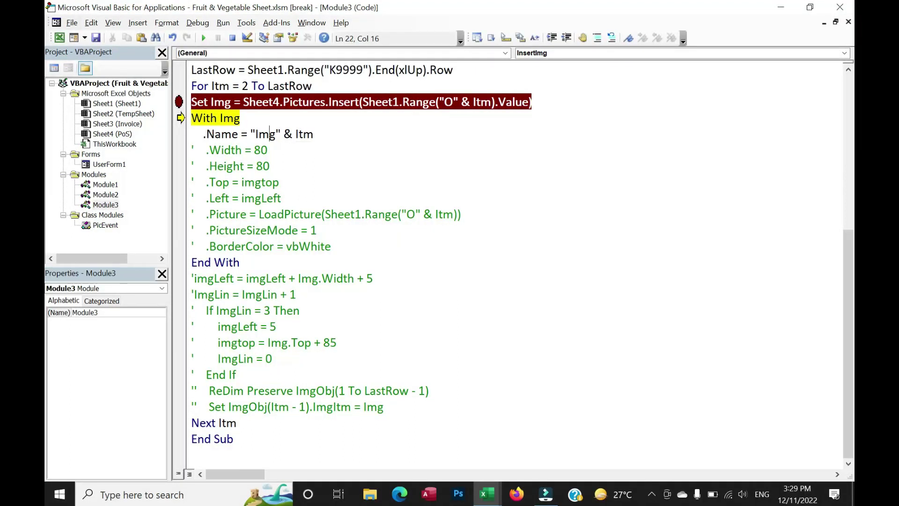
# - Run the .Name line and confirm in the Name Box the picture is renamed Img2
pyautogui.doubleClick(303, 135)
pyautogui.hotkey('shift', 'Left')
pyautogui.hotkey('shift', 'Left')
pyautogui.hotkey('shift', 'Left')
pyautogui.hotkey('shift', 'Left')
pyautogui.hotkey('shift', 'Left')
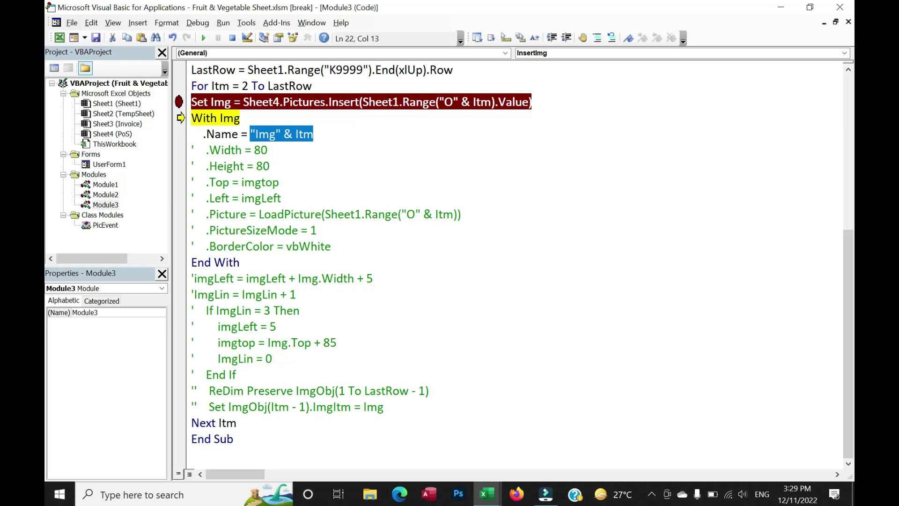
pyautogui.moveTo(262, 136)
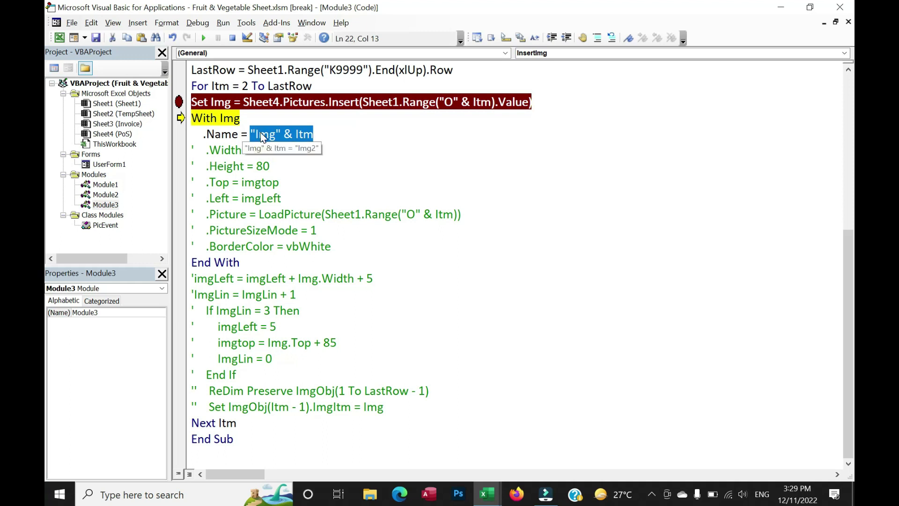
pyautogui.hotkey('alt', 'F11')
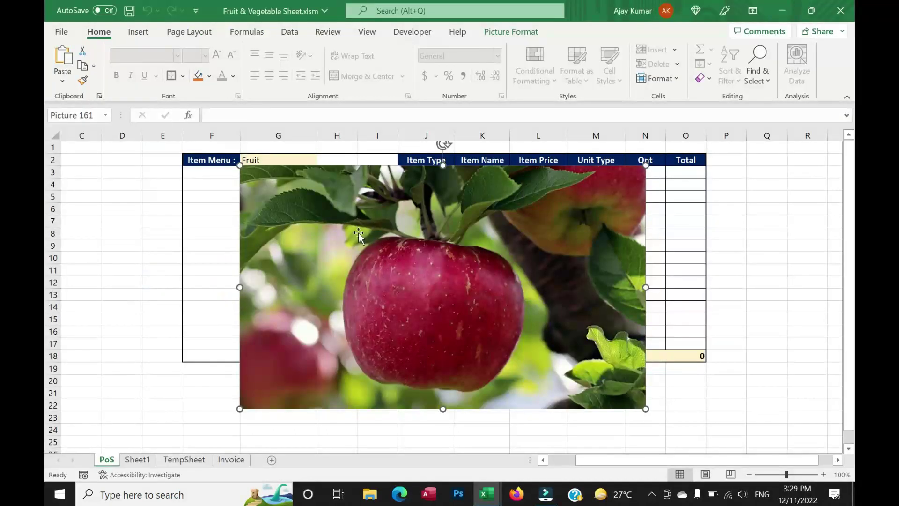
pyautogui.click(72, 115)
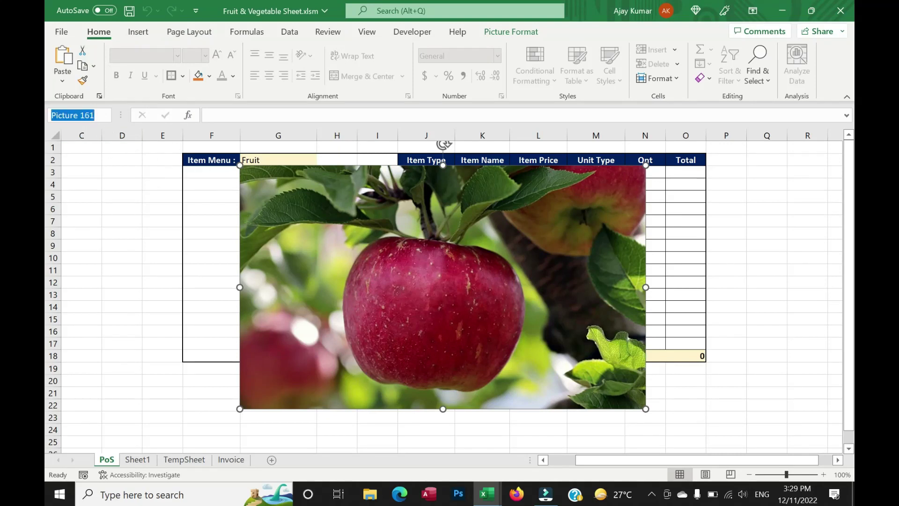
pyautogui.hotkey('alt', 'F11')
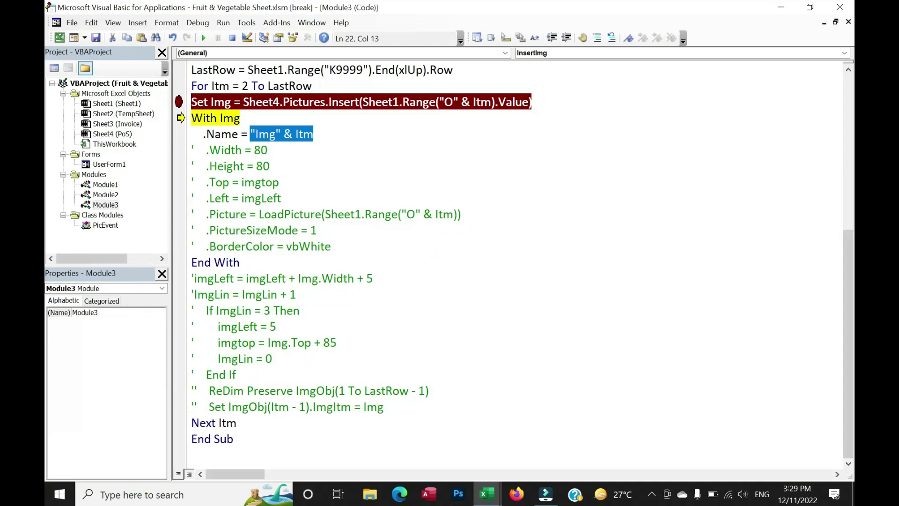
pyautogui.press('F8')
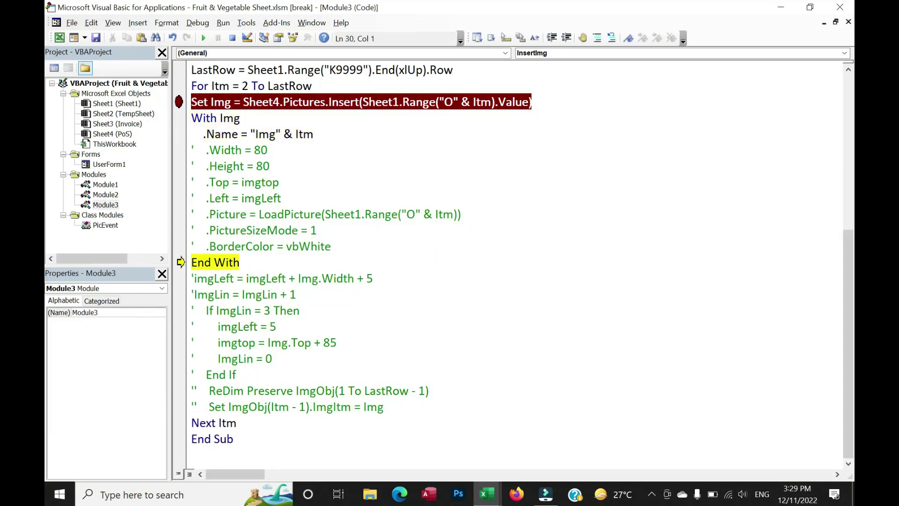
pyautogui.hotkey('alt', 'F11')
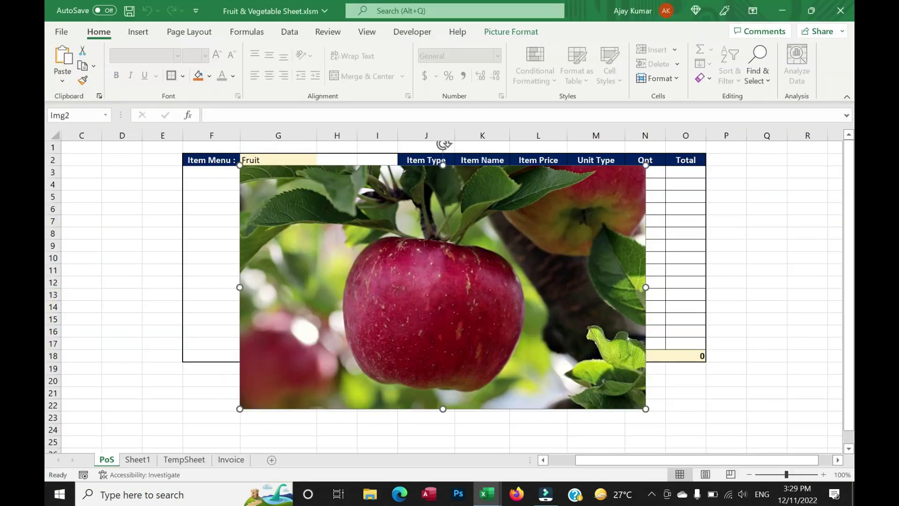
pyautogui.click(78, 115)
pyautogui.hotkey('alt', 'F11')
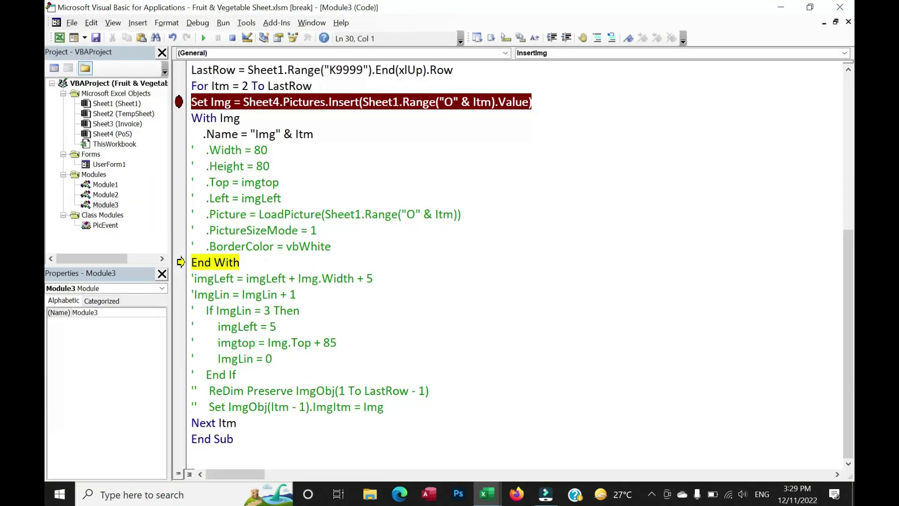
# - Uncomment the Width and Height 80 lines and move execution back to rerun them
pyautogui.moveTo(192, 150); pyautogui.dragTo(196, 150)
pyautogui.press('Delete')
pyautogui.press('Down')
pyautogui.press('Delete')
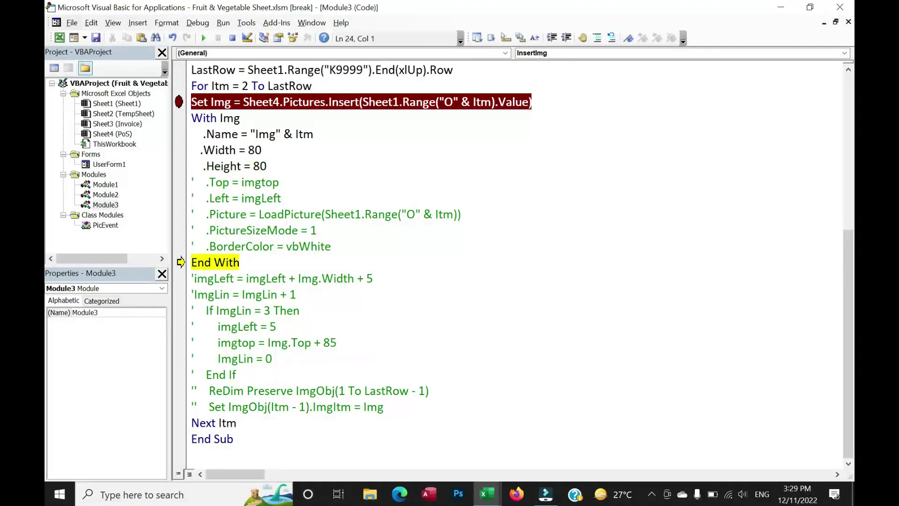
pyautogui.hotkey('alt', 'F11')
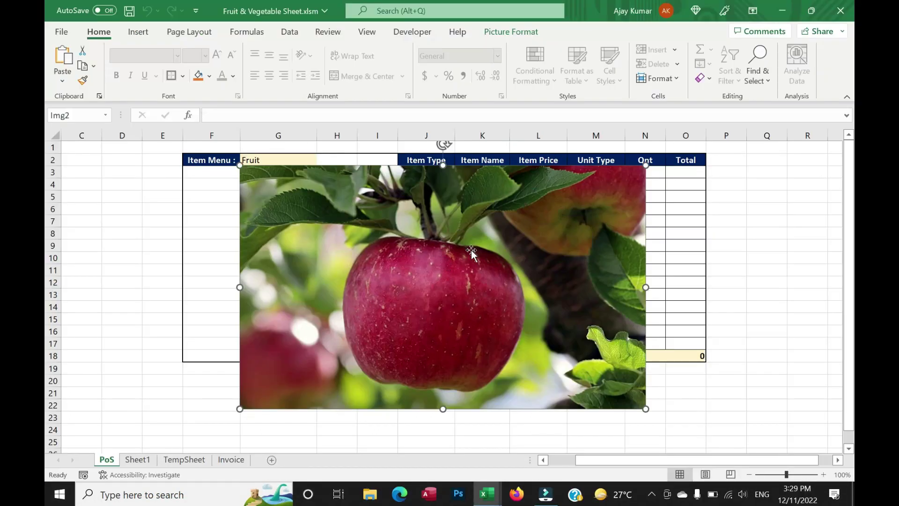
pyautogui.hotkey('alt', 'Tab')
pyautogui.moveTo(183, 254); pyautogui.dragTo(193, 153)
# - Check the resized apple picture and its size options on the PoS sheet
pyautogui.hotkey('alt', 'Tab')
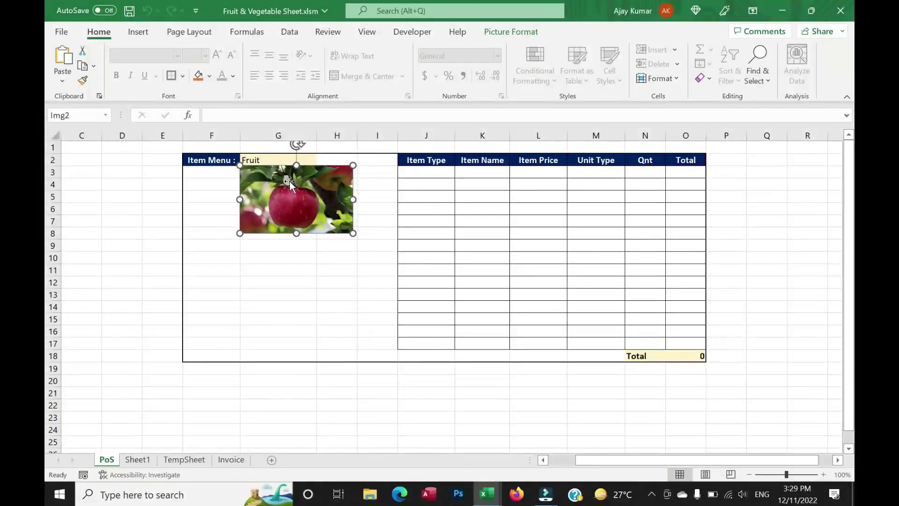
pyautogui.hotkey('alt', 'Tab')
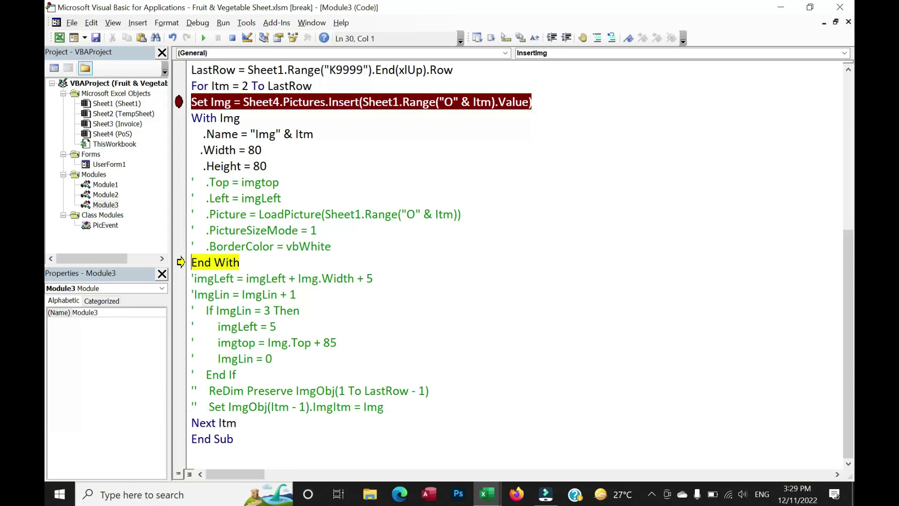
pyautogui.hotkey('alt', 'Tab')
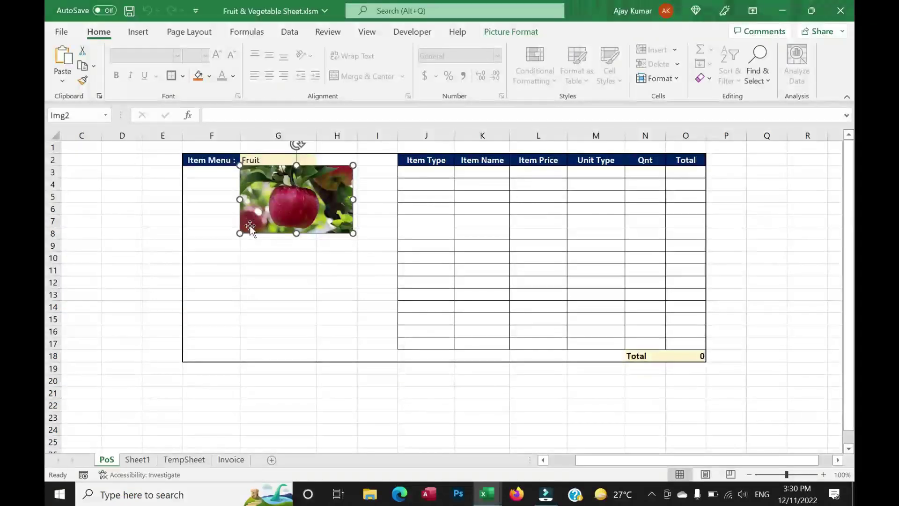
pyautogui.click(511, 31)
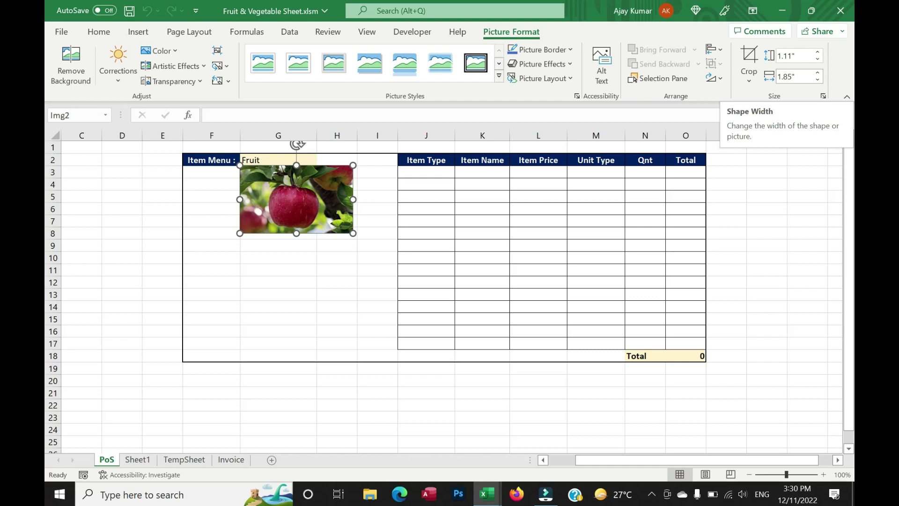
pyautogui.hotkey('alt', 'F11')
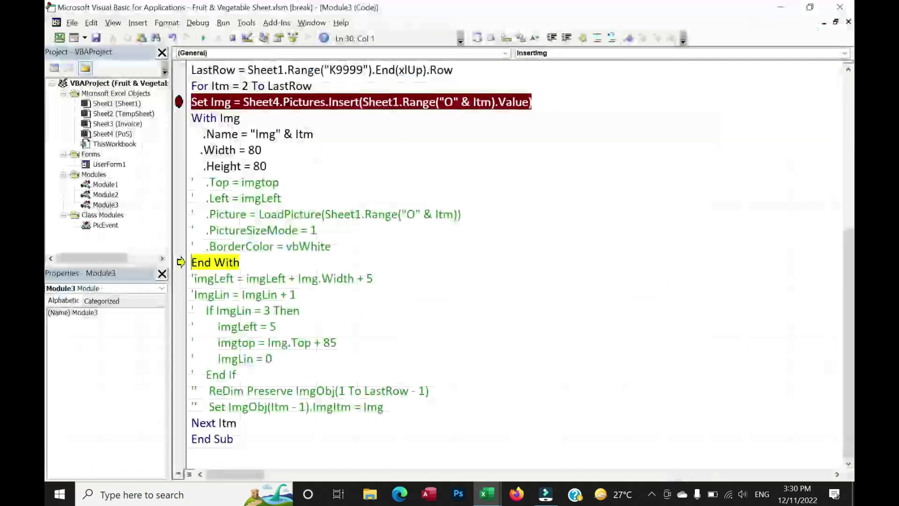
# - Add Sheet4.Shapes("Img" & Itm).LockAspectRatio = msoFalse and rerun the width and height lines
pyautogui.press('Return')
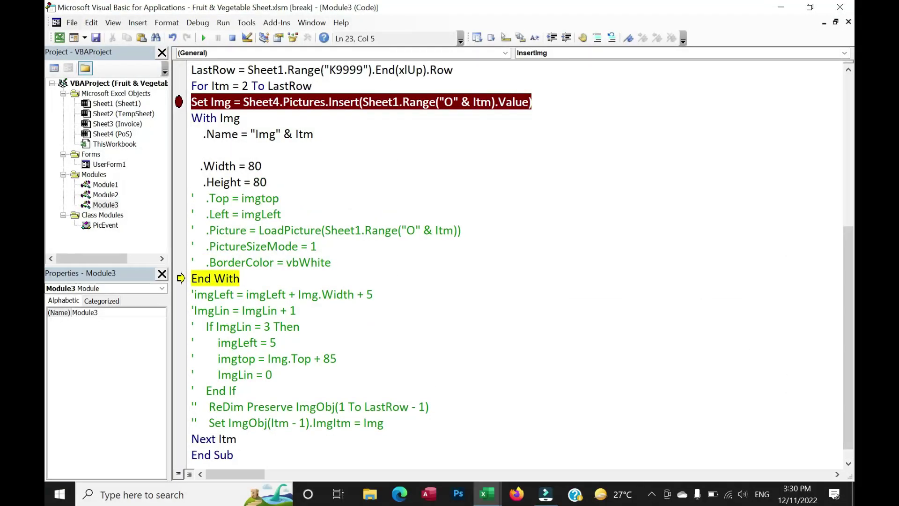
pyautogui.write('Sheet4')
pyautogui.write('.Shapes(')
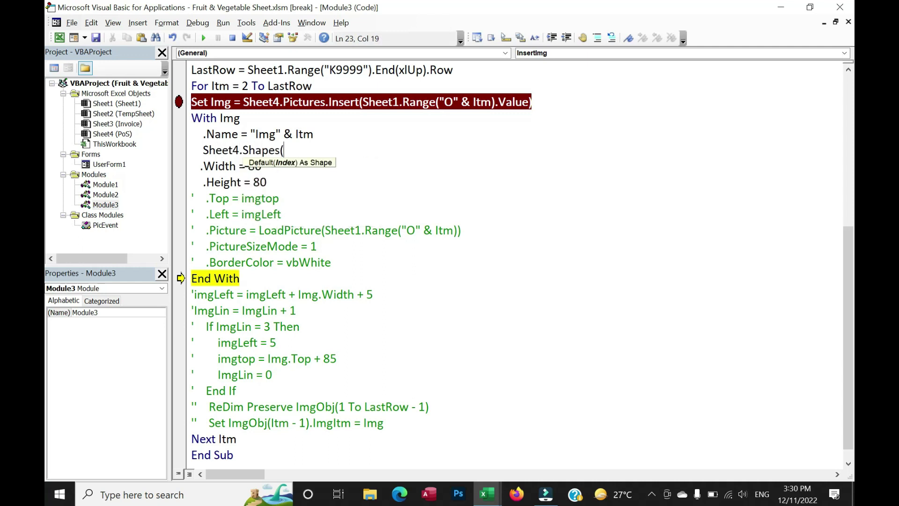
pyautogui.write('"Img" & Itm).lock ')
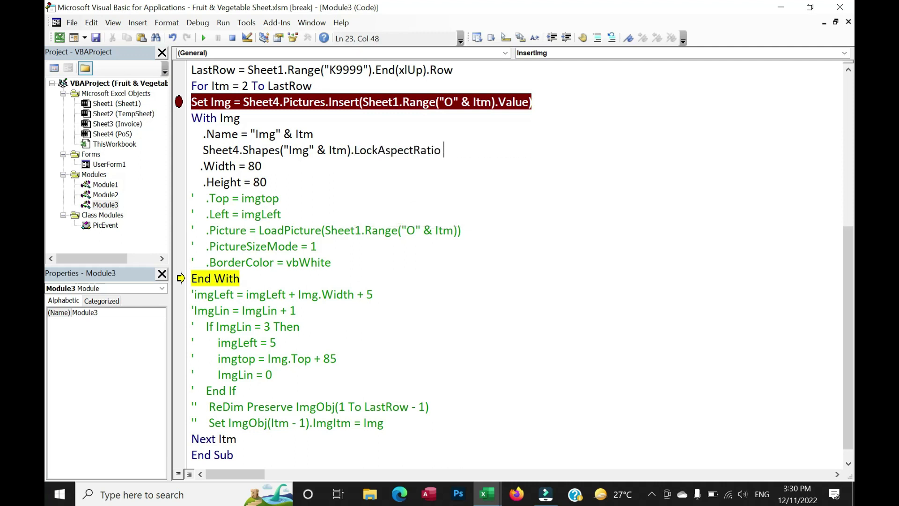
pyautogui.write('= msof')
pyautogui.press('Tab')
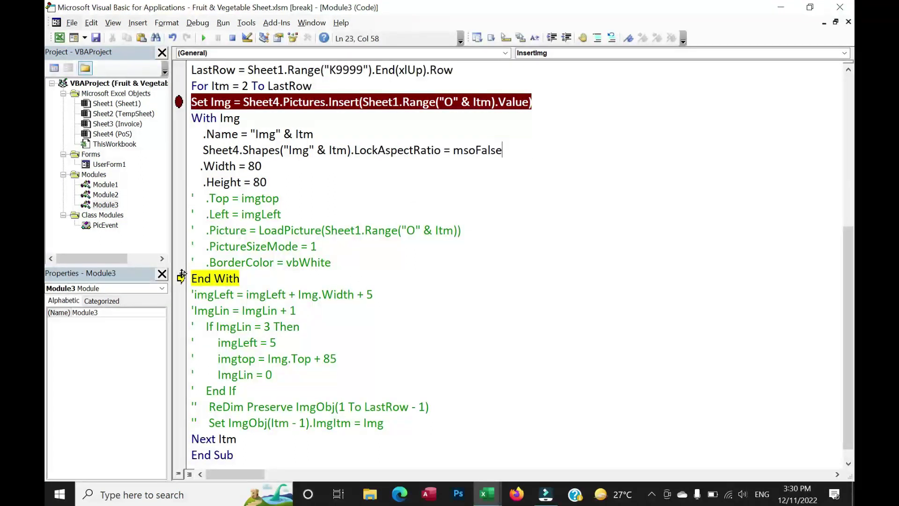
pyautogui.moveTo(180, 278); pyautogui.dragTo(180, 149)
pyautogui.press('F8')
pyautogui.press('F8')
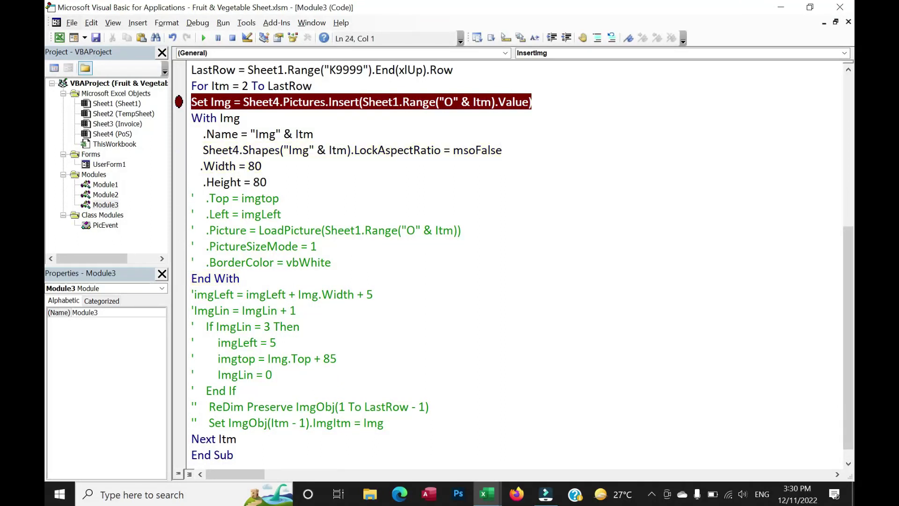
pyautogui.press('F8')
# - Check the apple picture's placement on the sheet, then uncomment the .Top and .Left lines
pyautogui.hotkey('alt', 'F11')
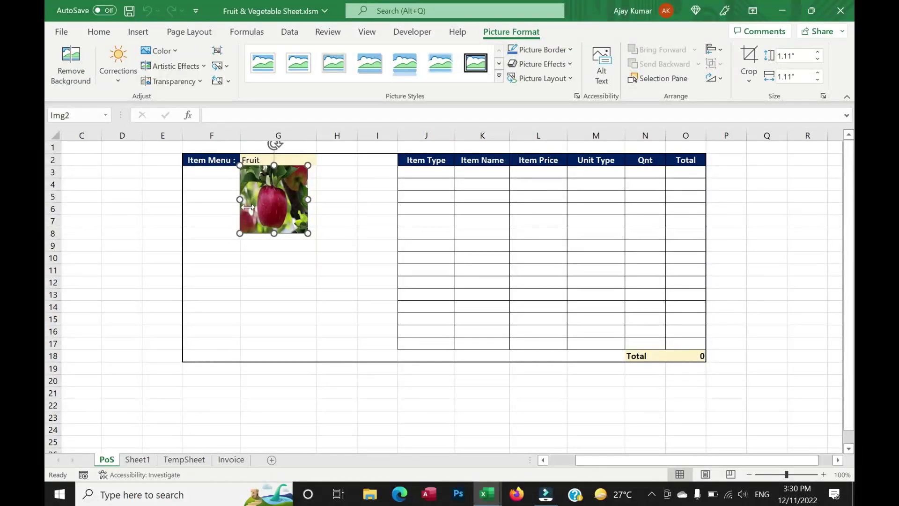
pyautogui.moveTo(259, 184); pyautogui.dragTo(211, 204)
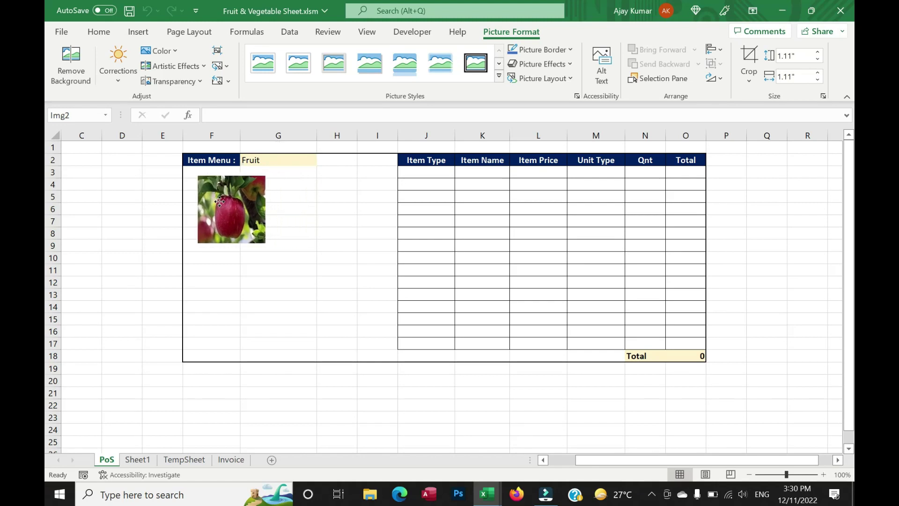
pyautogui.moveTo(212, 203); pyautogui.dragTo(271, 194)
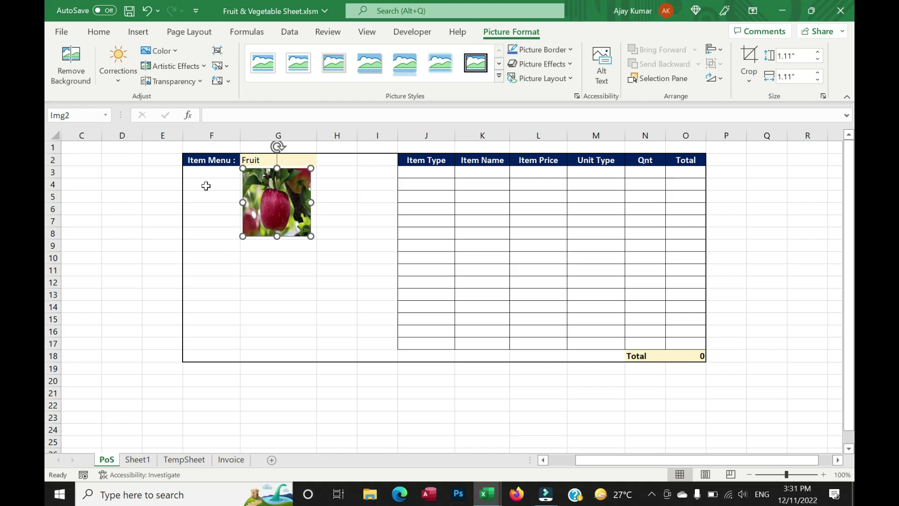
pyautogui.hotkey('alt', 'F11')
pyautogui.click(194, 198)
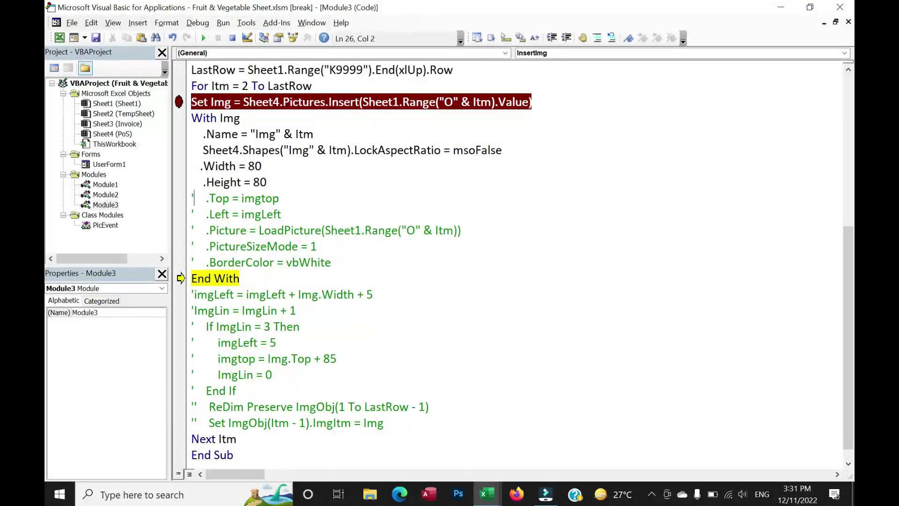
pyautogui.press('BackSpace')
pyautogui.press('Down')
pyautogui.press('Delete')
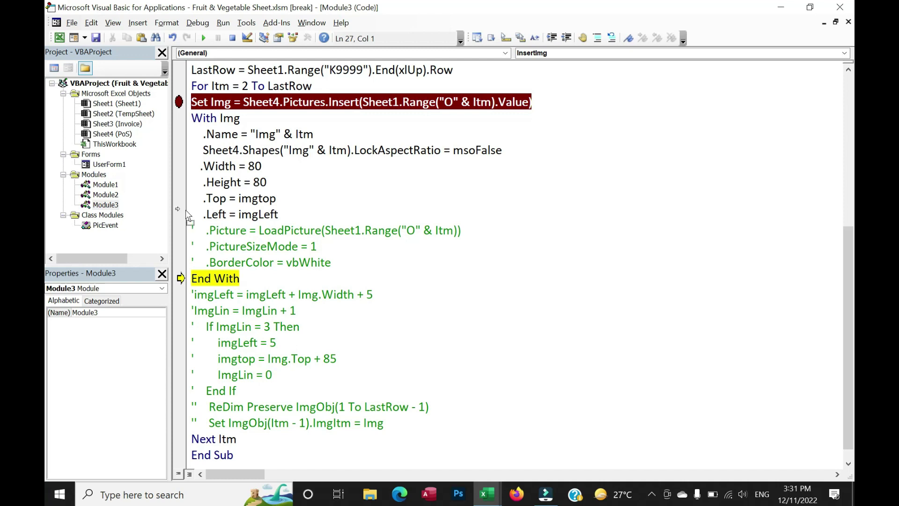
# - Rerun the Top and Left lines so the apple picture moves to imgtop/imgLeft in column F
pyautogui.moveTo(181, 279); pyautogui.dragTo(181, 182)
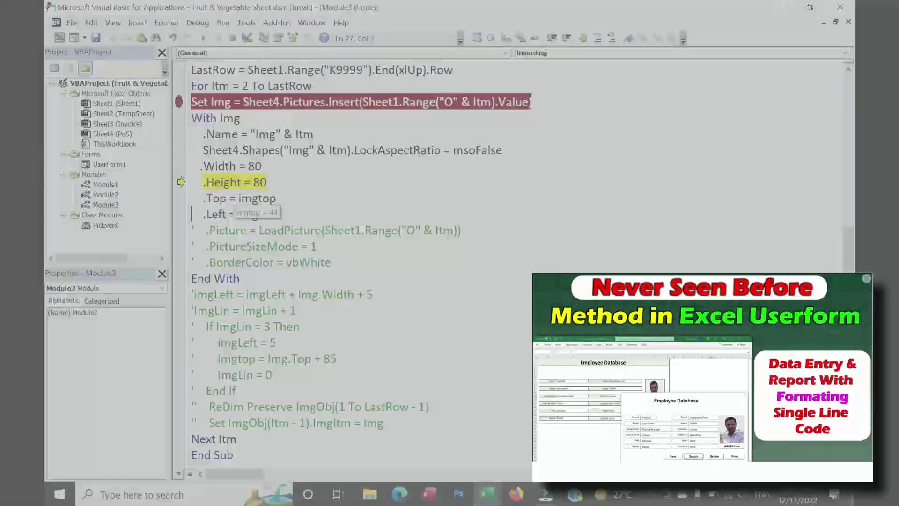
pyautogui.press('F8')
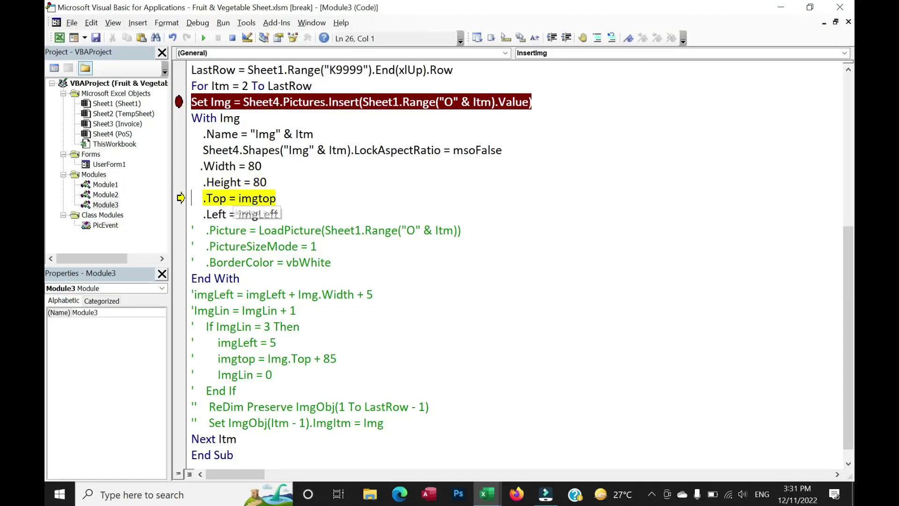
pyautogui.press('F8')
pyautogui.hotkey('alt', 'F11')
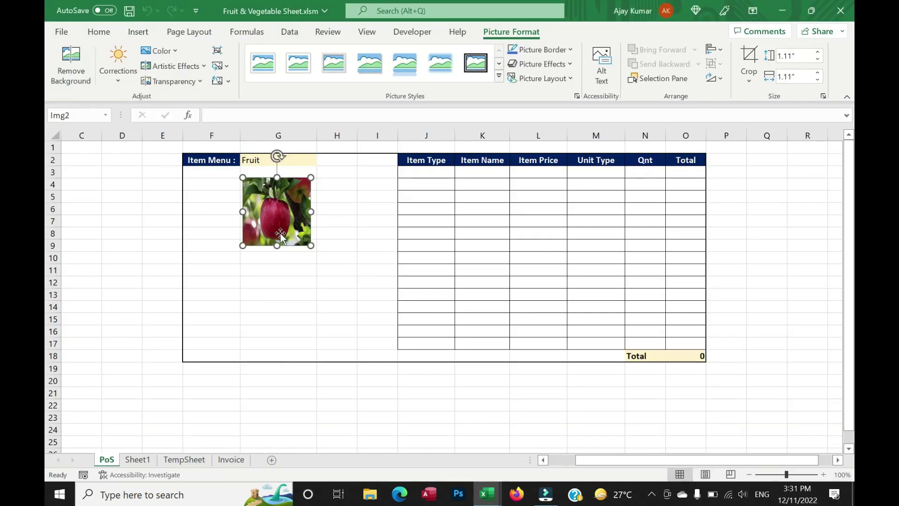
pyautogui.hotkey('alt', 'F11')
pyautogui.press('F8')
pyautogui.hotkey('alt', 'F11')
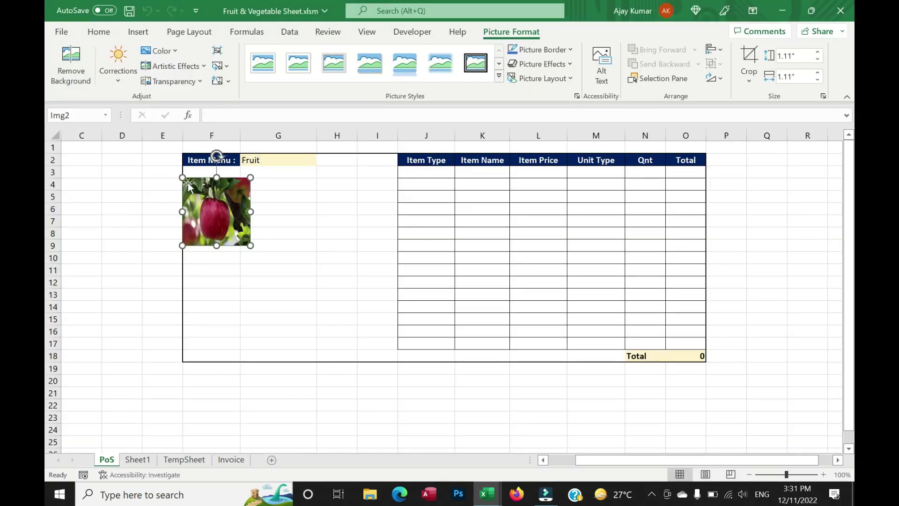
pyautogui.click(165, 185)
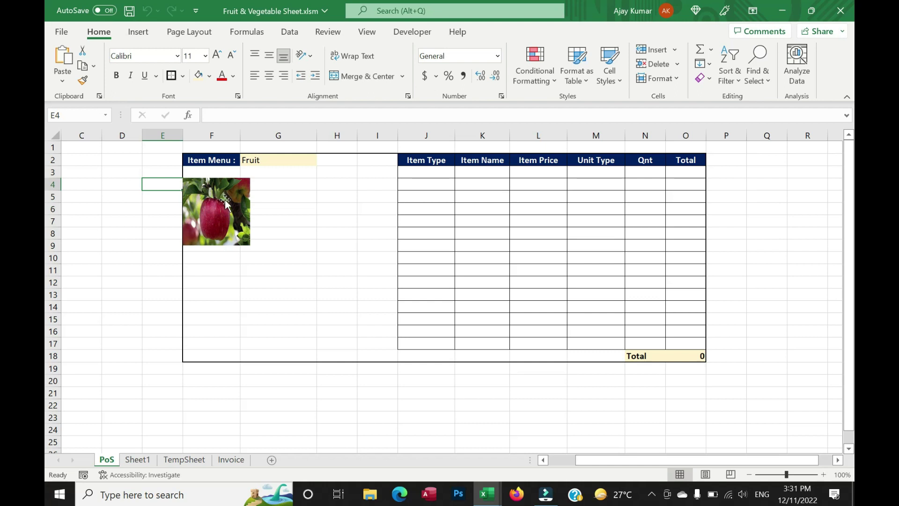
pyautogui.hotkey('alt', 'F11')
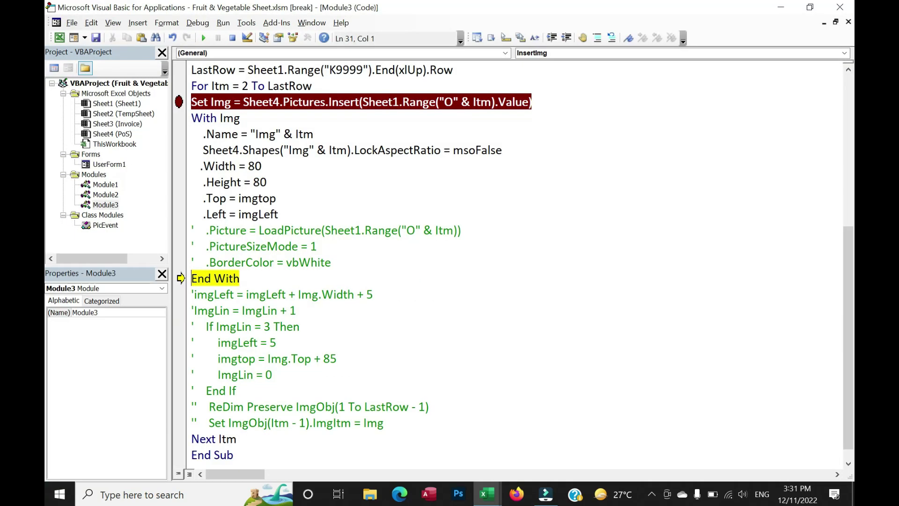
# - Delete the three unused commented property lines and step on to Next Itm
pyautogui.moveTo(192, 230); pyautogui.dragTo(330, 263)
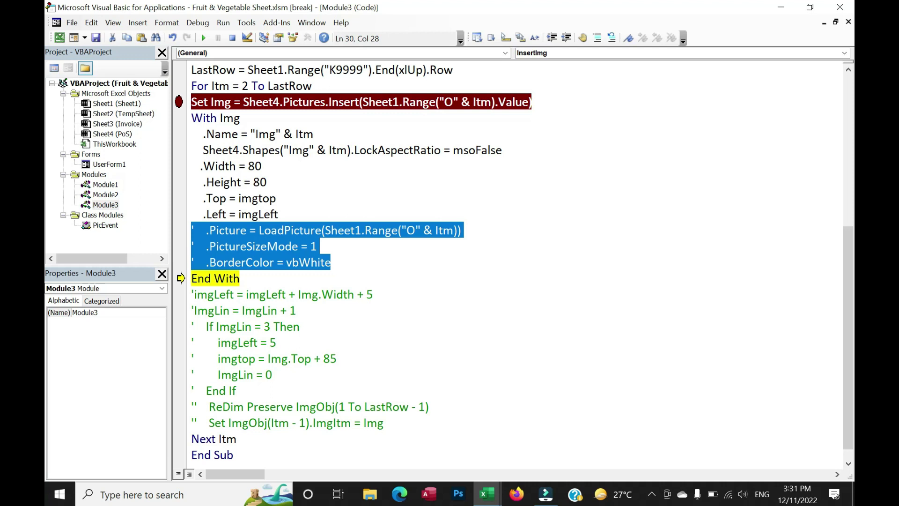
pyautogui.press('BackSpace')
pyautogui.press('BackSpace')
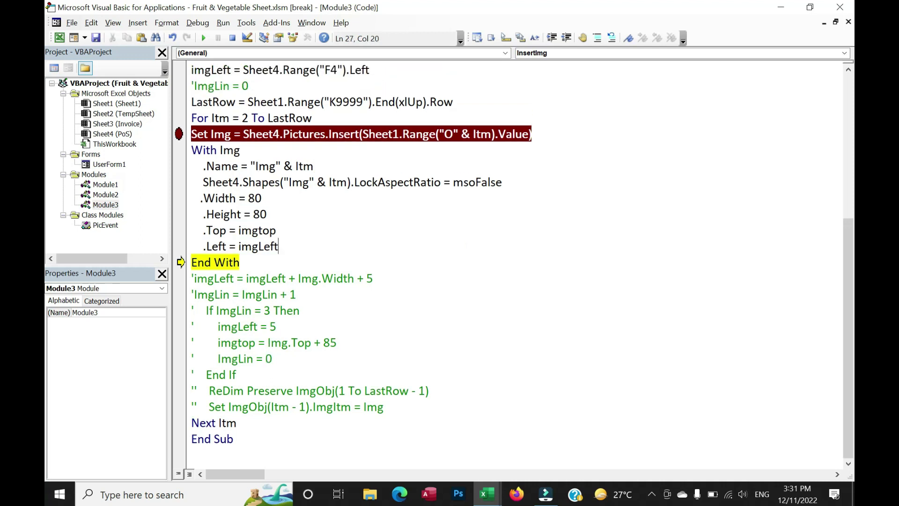
pyautogui.press('F8')
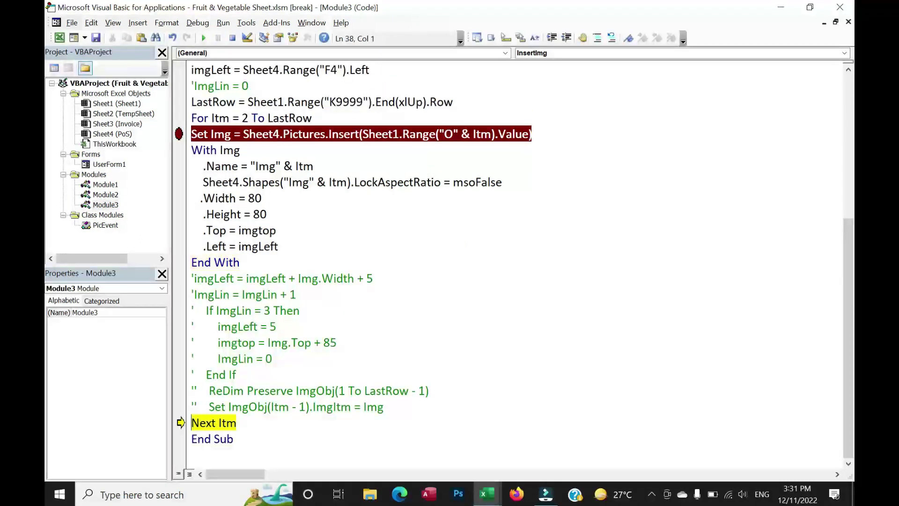
pyautogui.press('F8')
pyautogui.press('F8')
pyautogui.press('F8')
pyautogui.press('F8')
pyautogui.press('F8')
pyautogui.press('F8')
# - Delete the grapes picture overlapping the apple, then uncomment the imgLeft increment line
pyautogui.hotkey('alt', 'F11')
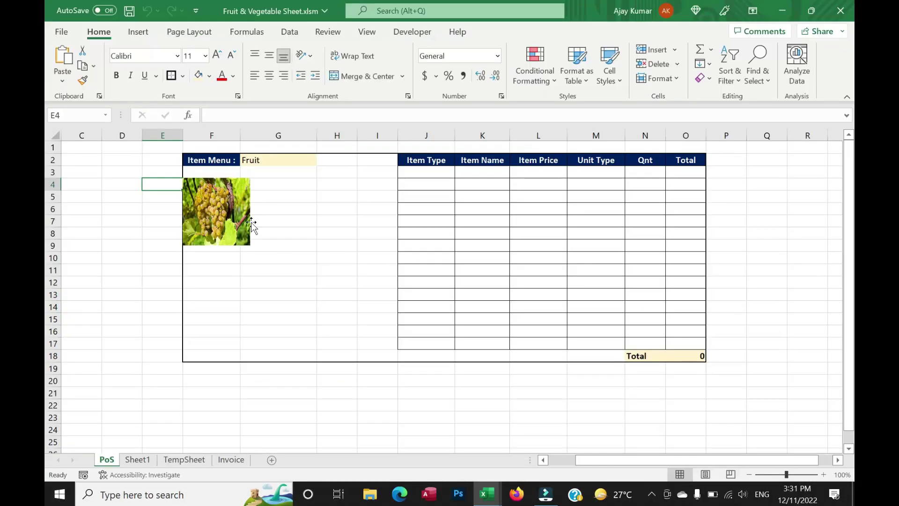
pyautogui.moveTo(207, 219)
pyautogui.mouseDown()
pyautogui.moveTo(221, 239)
pyautogui.moveTo(278, 216)
pyautogui.mouseUp()
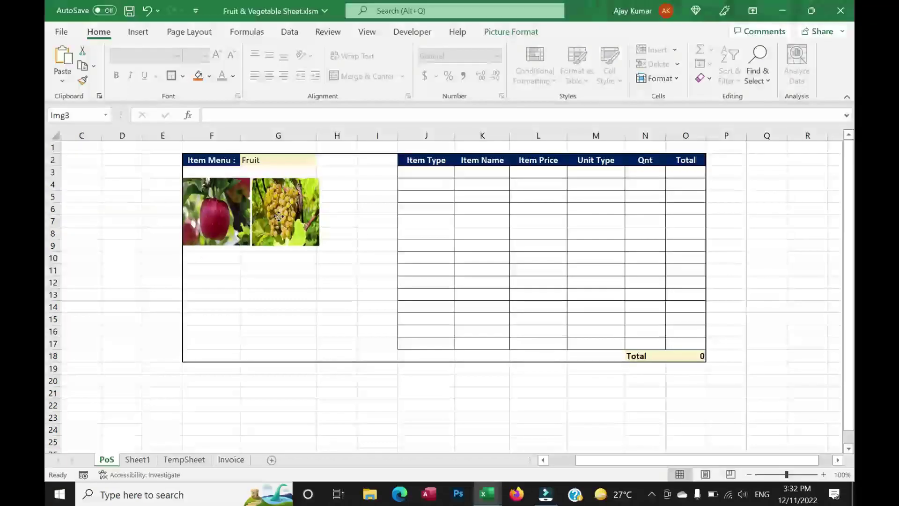
pyautogui.press('Delete')
pyautogui.hotkey('alt', 'F11')
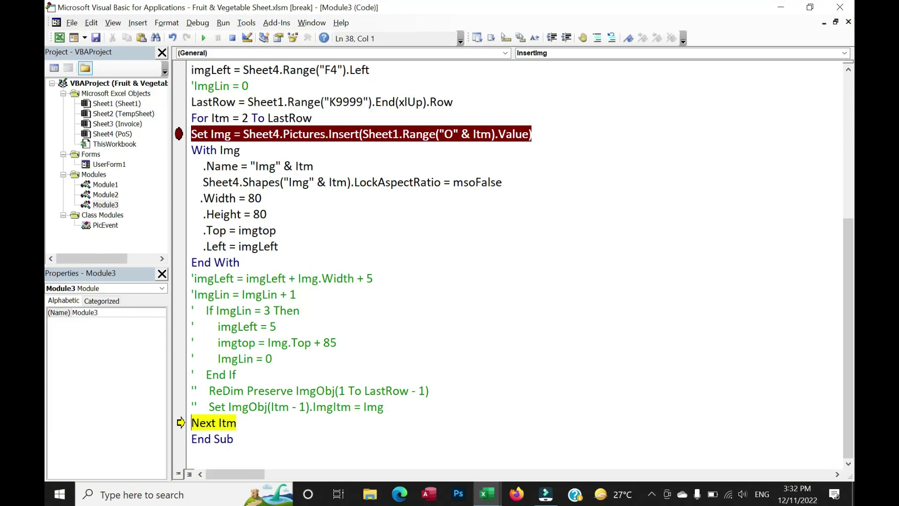
pyautogui.click(194, 278)
pyautogui.press('BackSpace')
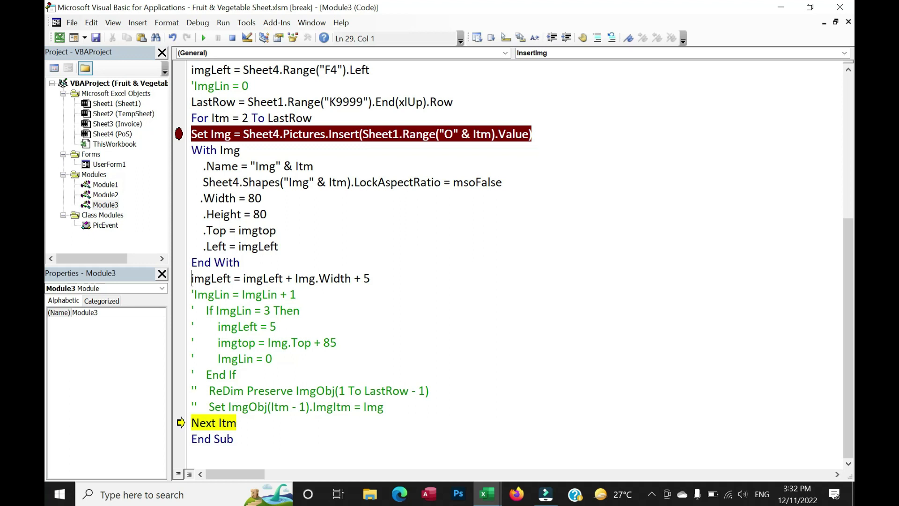
# - Review the Img.Width, imgLeft and 5-point gap terms in the position formula against the apple picture
pyautogui.click(298, 279)
pyautogui.click(331, 278)
pyautogui.moveTo(295, 278); pyautogui.dragTo(344, 278)
pyautogui.hotkey('alt', 'F11')
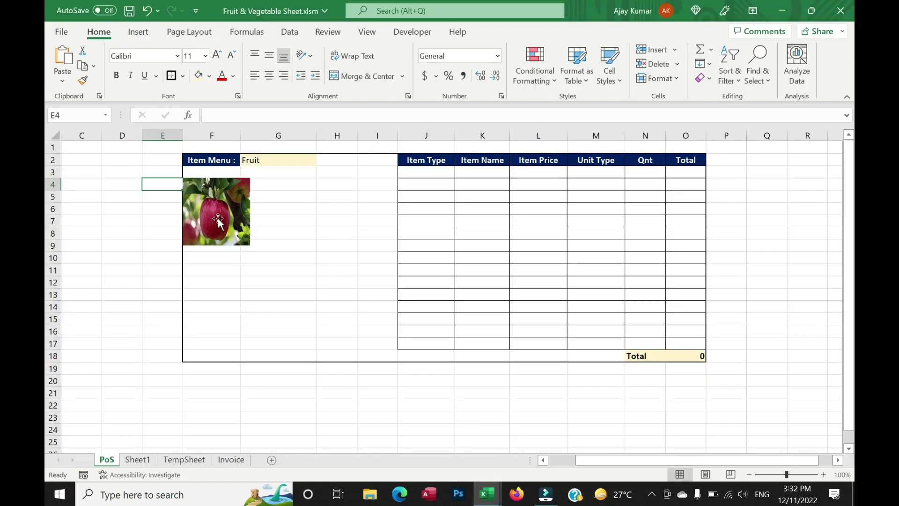
pyautogui.click(218, 218)
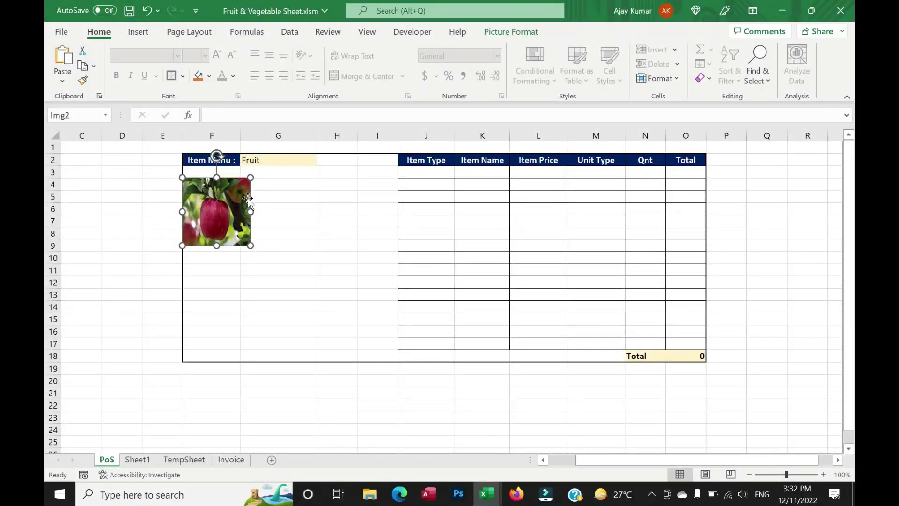
pyautogui.hotkey('alt', 'F11')
pyautogui.click(264, 279)
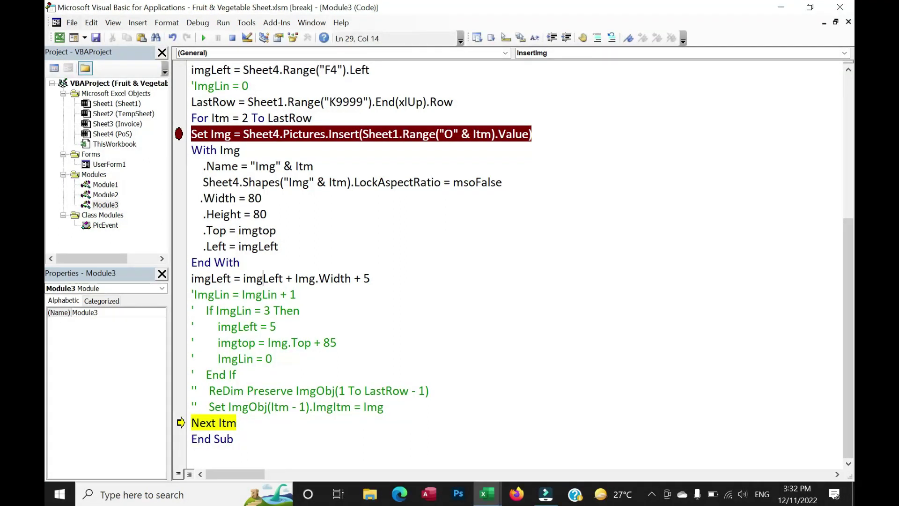
pyautogui.moveTo(351, 278); pyautogui.dragTo(298, 278)
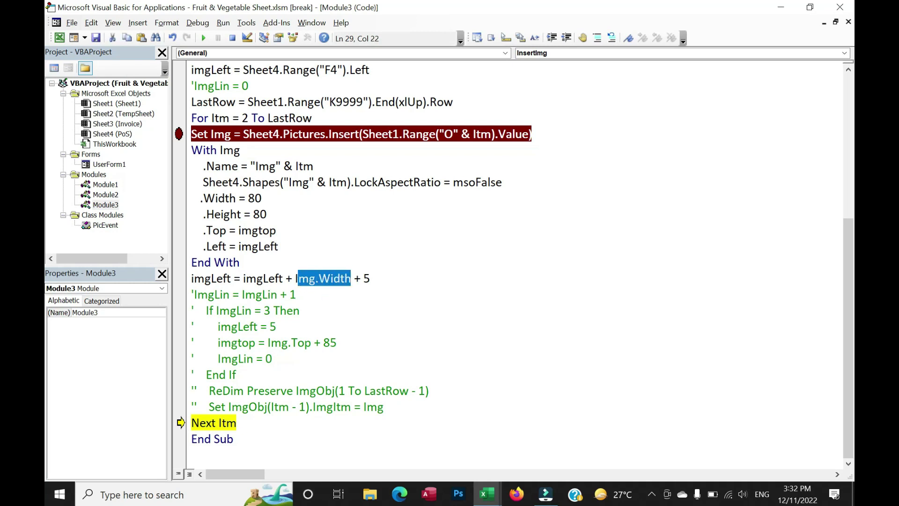
pyautogui.moveTo(371, 278); pyautogui.dragTo(354, 279)
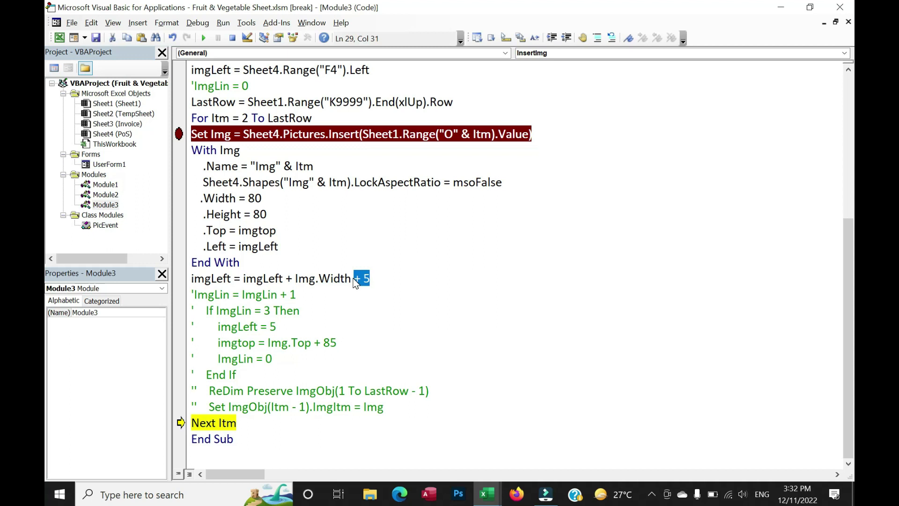
# - Rerun the macro, end it at the run-time error, delete the leftover apple picture and select G2
pyautogui.moveTo(181, 423); pyautogui.dragTo(185, 281)
pyautogui.press('F5')
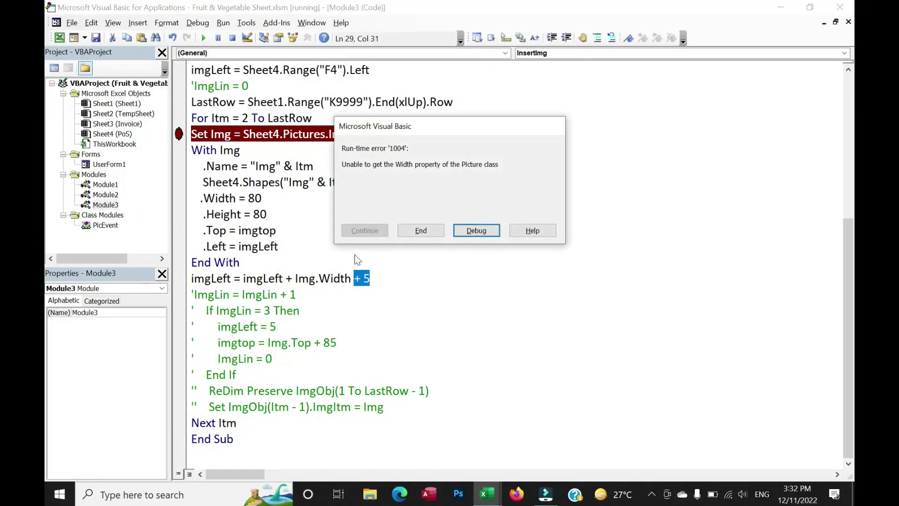
pyautogui.click(421, 230)
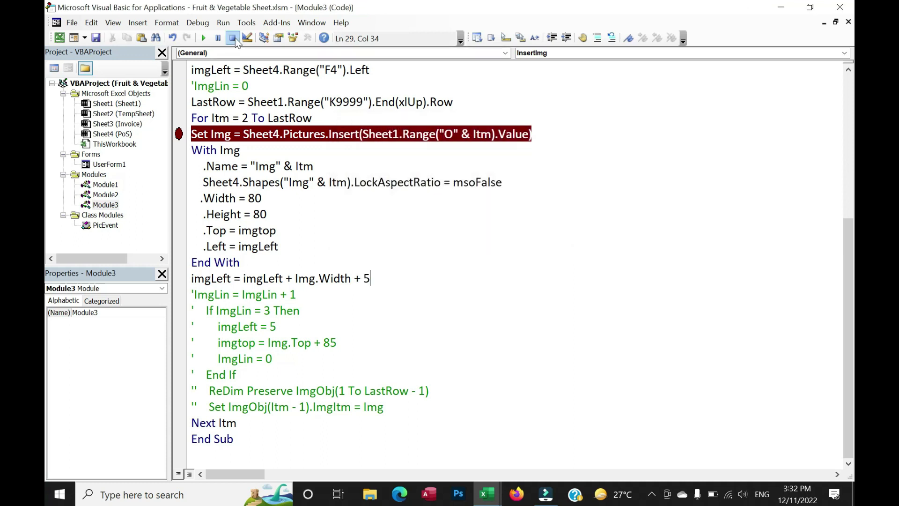
pyautogui.hotkey('alt', 'F11')
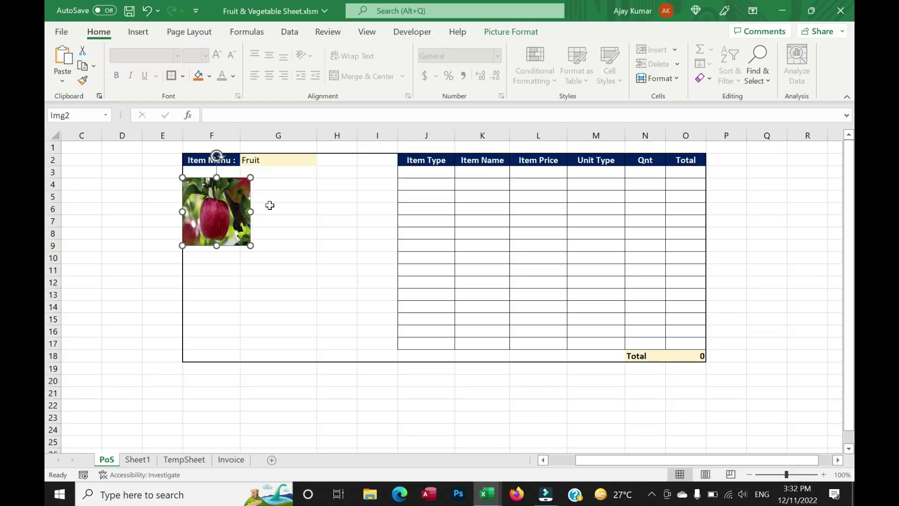
pyautogui.press('Delete')
pyautogui.click(272, 162)
# - Re-enter Fruit in G2 and step through the macro until all six fruit pictures sit side by side
pyautogui.press('F2')
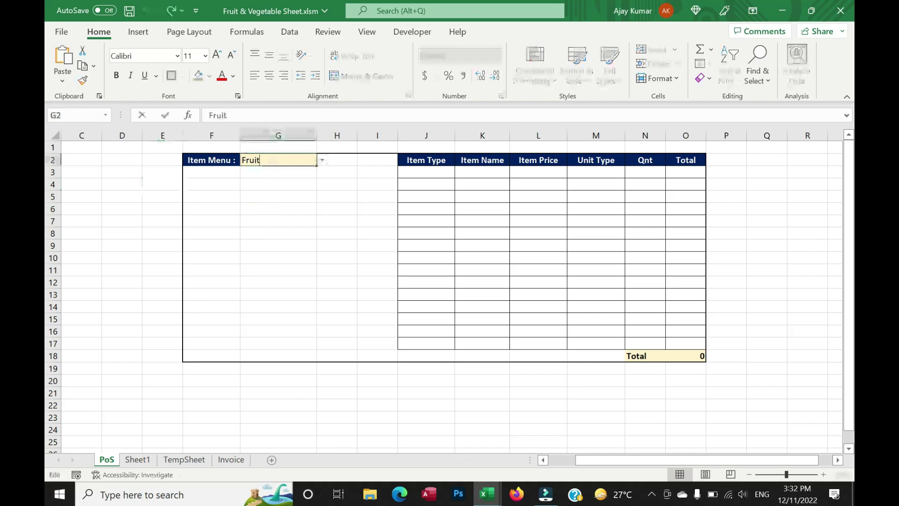
pyautogui.press('Return')
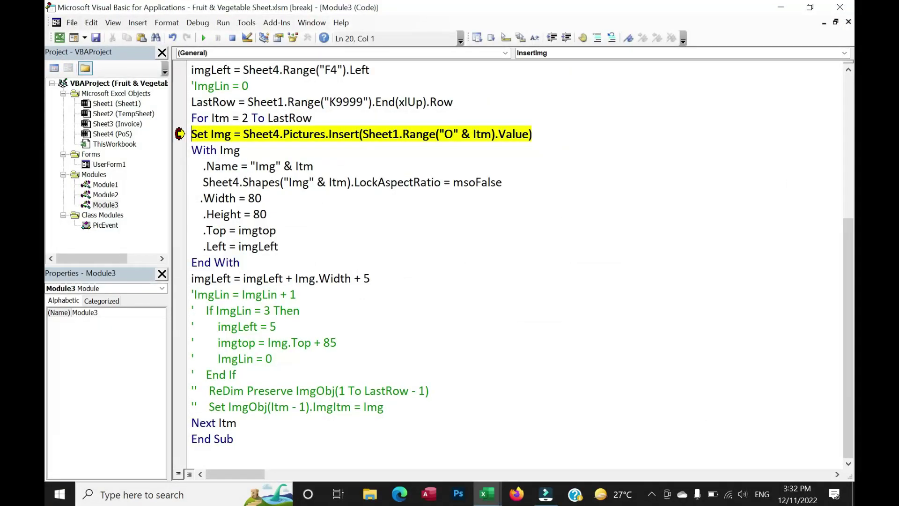
pyautogui.press('F8')
pyautogui.press('F8')
pyautogui.press('F8')
pyautogui.press('F8')
pyautogui.press('F8')
pyautogui.press('F8')
pyautogui.press('F8')
pyautogui.press('F8')
pyautogui.press('F8')
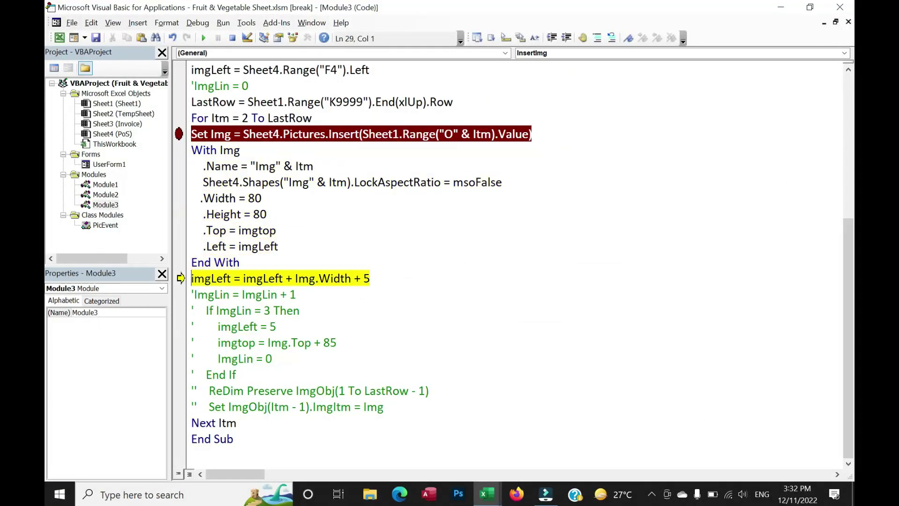
pyautogui.press('F8')
pyautogui.press('F8')
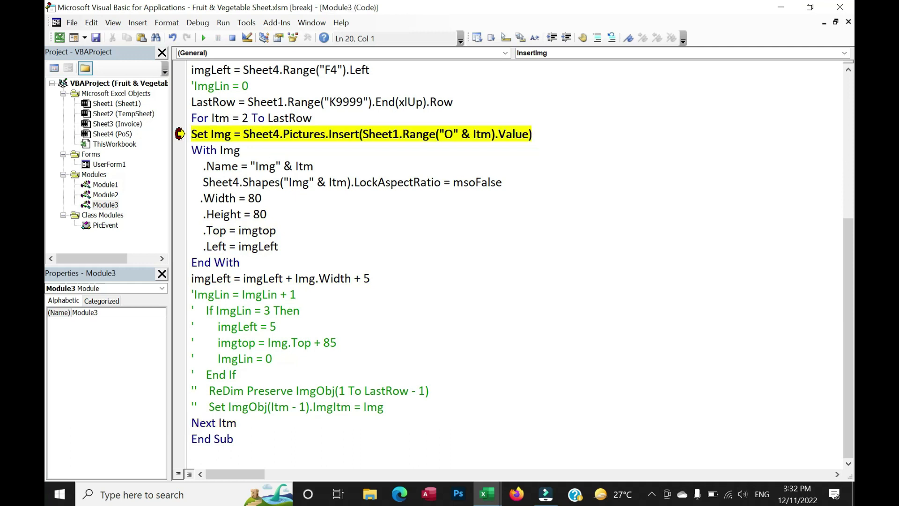
pyautogui.press('F8')
pyautogui.press('F8')
pyautogui.press('F8')
pyautogui.press('F8')
pyautogui.press('F8')
pyautogui.press('F8')
pyautogui.press('F8')
pyautogui.press('F8')
pyautogui.press('F8')
pyautogui.press('F8')
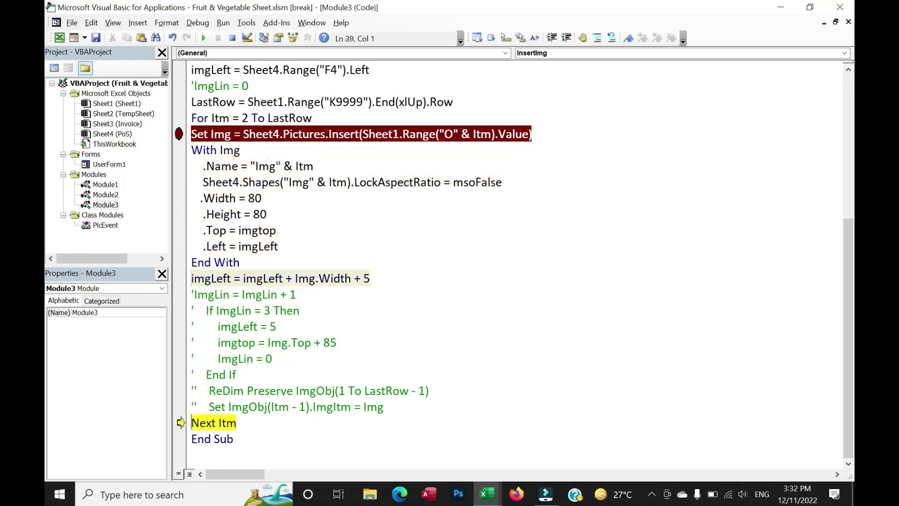
pyautogui.hotkey('alt', 'F11')
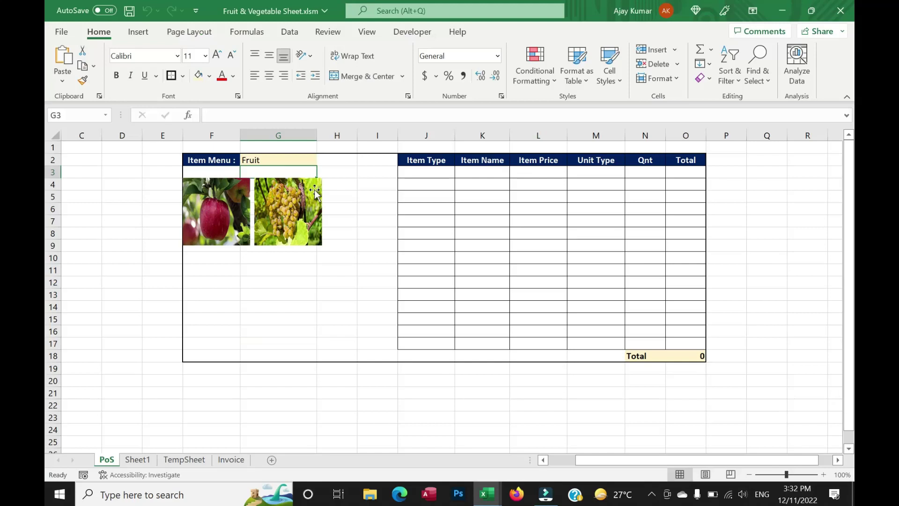
pyautogui.click(316, 306)
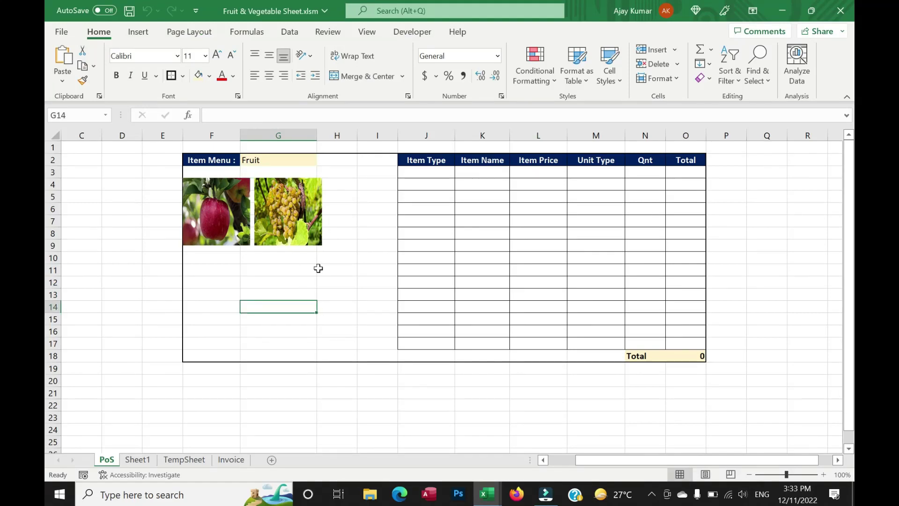
pyautogui.hotkey('alt', 'F11')
pyautogui.press('F8')
pyautogui.press('F8')
pyautogui.press('F8')
pyautogui.press('F8')
pyautogui.press('F8')
pyautogui.press('F8')
pyautogui.press('F8')
pyautogui.press('F8')
pyautogui.press('F8')
pyautogui.press('F8')
pyautogui.press('F8')
pyautogui.press('F8')
pyautogui.press('F8')
pyautogui.press('F8')
pyautogui.press('F8')
pyautogui.press('F8')
pyautogui.press('F8')
pyautogui.press('F8')
pyautogui.press('F8')
pyautogui.click(203, 37)
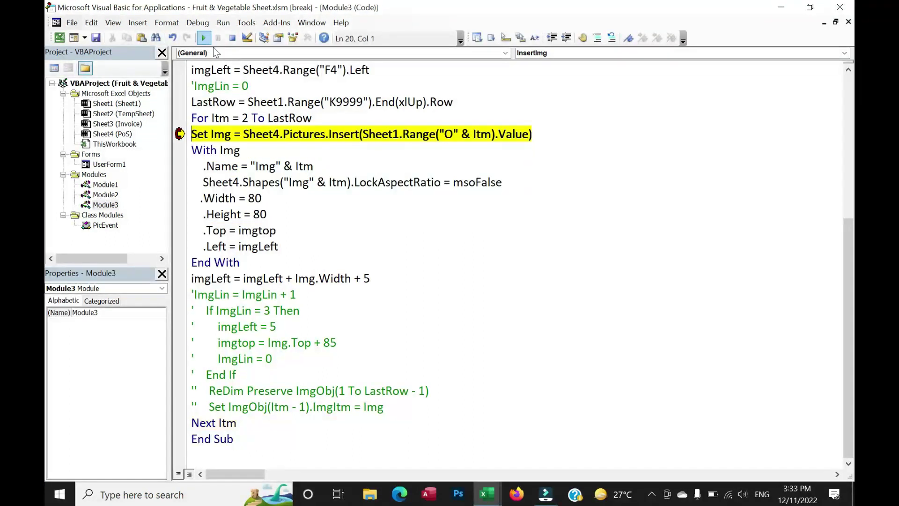
pyautogui.press('F5')
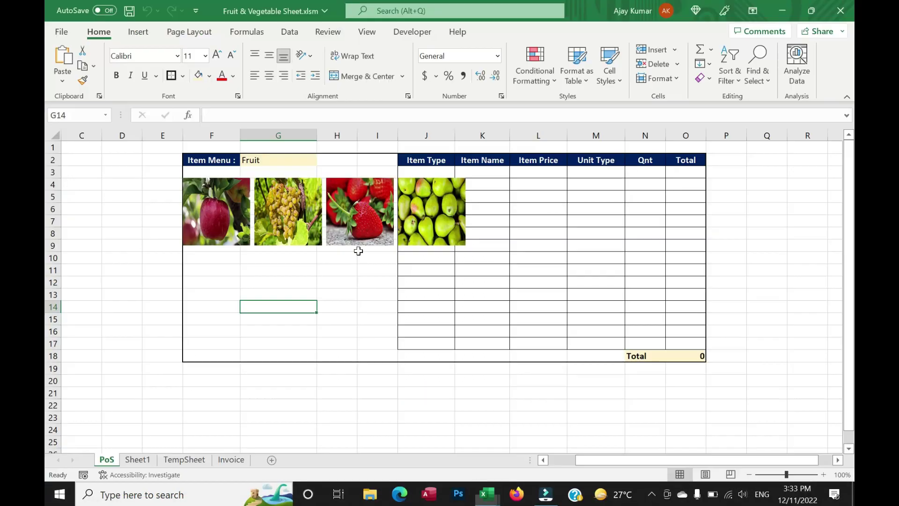
pyautogui.press('F5')
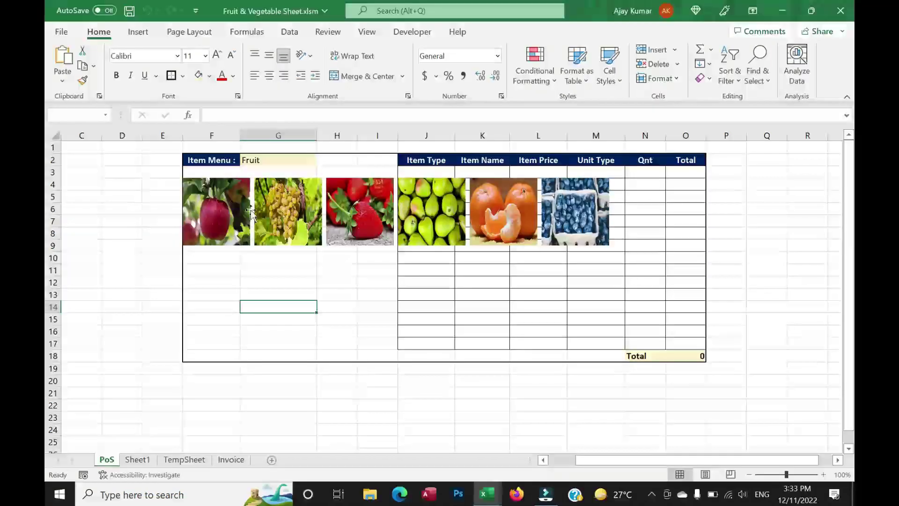
# - Move the pears, oranges and blueberries pictures to a second row and delete them, keeping strawberry, grape and apple
pyautogui.click(424, 209)
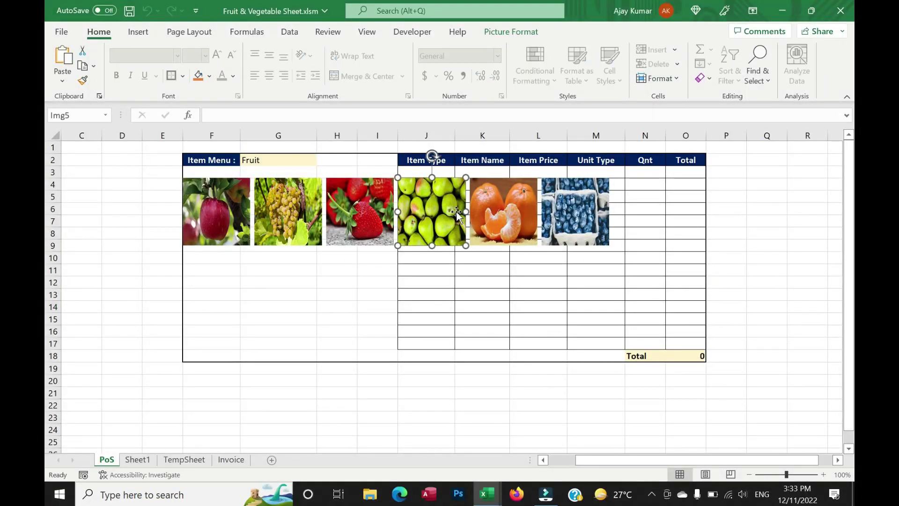
pyautogui.keyDown('ctrl'); pyautogui.click(565, 216); pyautogui.keyUp('ctrl')
pyautogui.keyDown('ctrl'); pyautogui.click(515, 215); pyautogui.keyUp('ctrl')
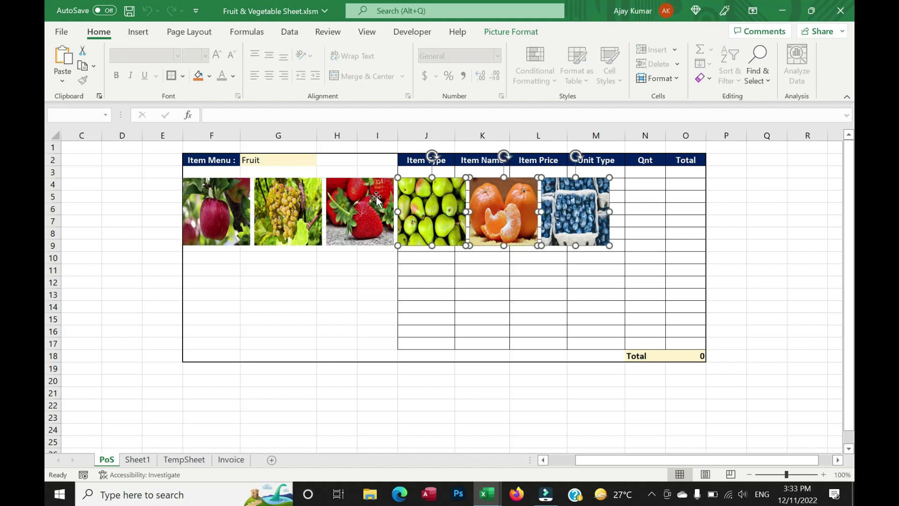
pyautogui.moveTo(496, 203); pyautogui.dragTo(281, 275)
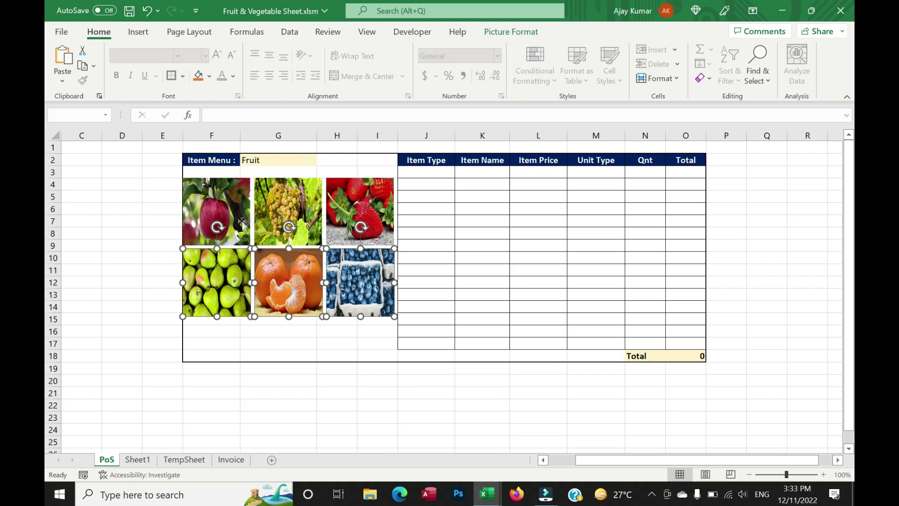
pyautogui.press('Delete')
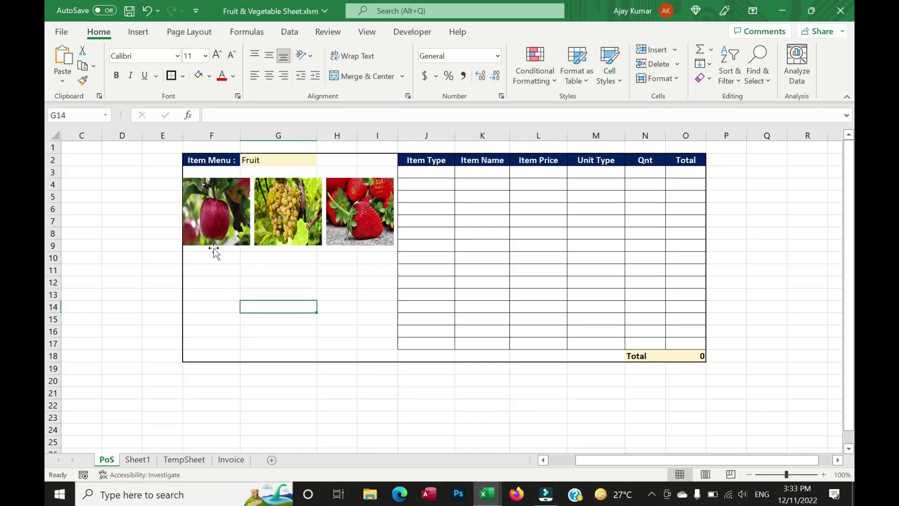
pyautogui.click(334, 238)
pyautogui.keyDown('ctrl'); pyautogui.click(257, 230); pyautogui.keyUp('ctrl')
pyautogui.keyDown('ctrl'); pyautogui.click(238, 221); pyautogui.keyUp('ctrl')
pyautogui.click(273, 267)
# - Delete the remaining strawberry, grape and apple pictures from the PoS sheet
pyautogui.hotkey('alt', 'F11')
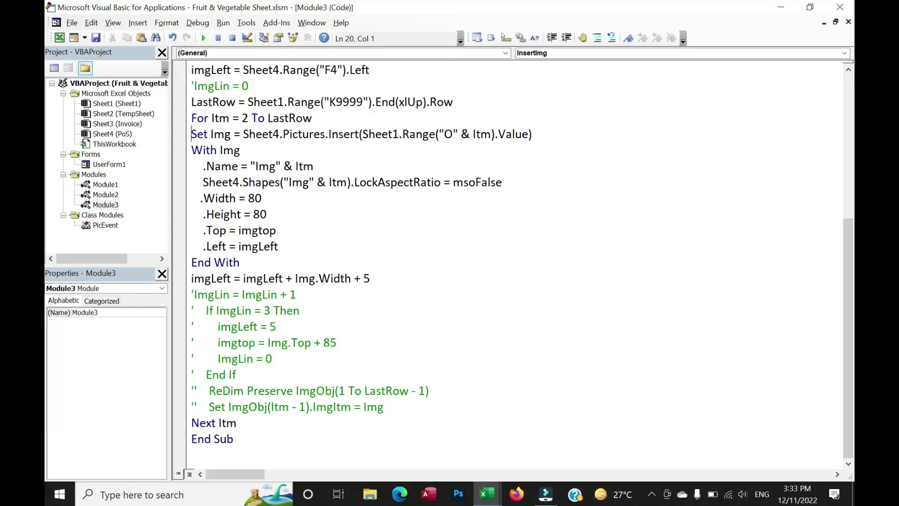
pyautogui.hotkey('alt', 'F11')
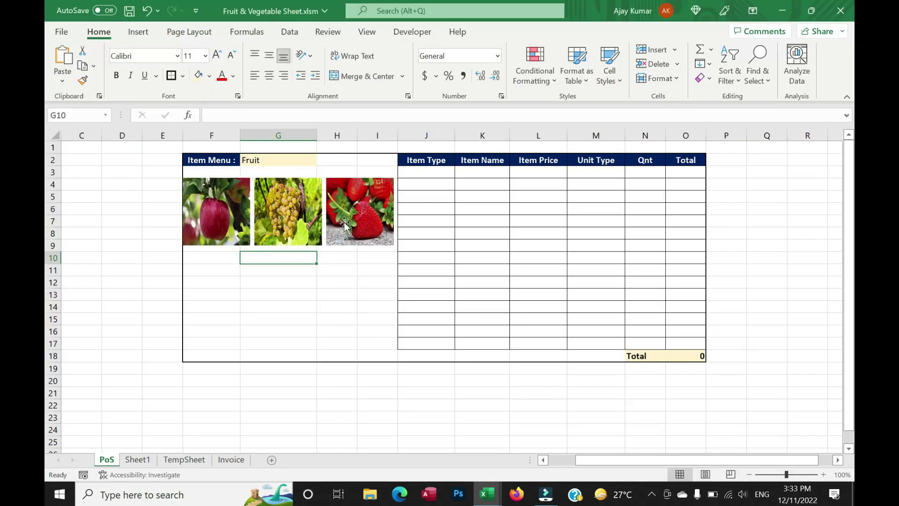
pyautogui.click(345, 221)
pyautogui.keyDown('ctrl'); pyautogui.click(311, 224); pyautogui.keyUp('ctrl')
pyautogui.keyDown('ctrl'); pyautogui.click(217, 224); pyautogui.keyUp('ctrl')
pyautogui.press('Delete')
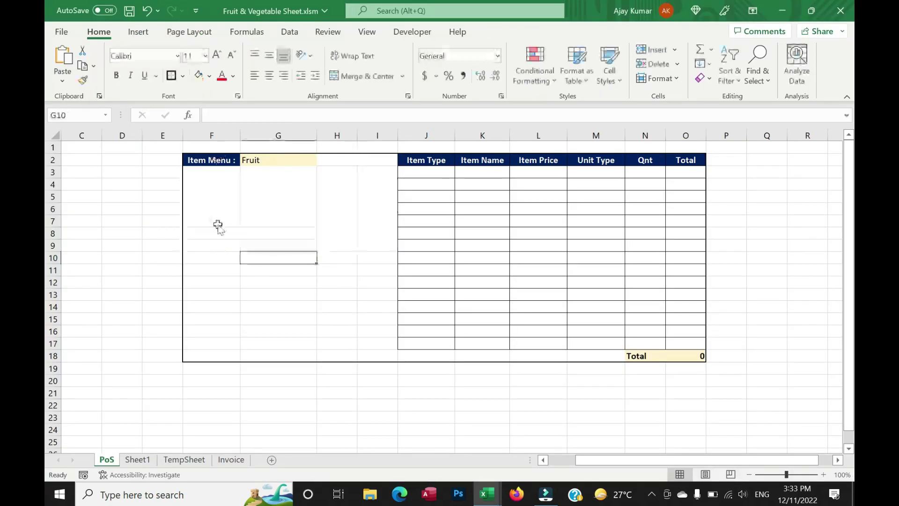
# - Uncomment the ImgLin = 0 and ImgLin = ImgLin + 1 lines in the InsertImg macro
pyautogui.hotkey('alt', 'F11')
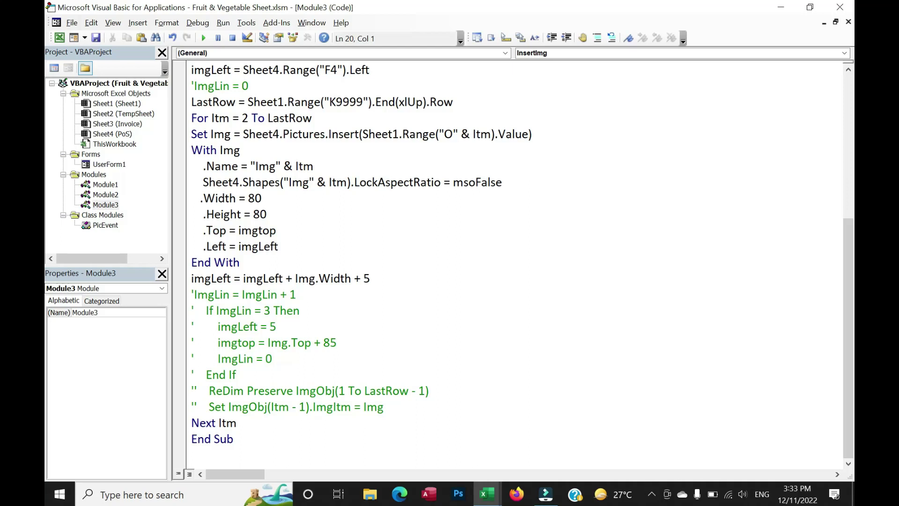
pyautogui.click(192, 86)
pyautogui.press('Delete')
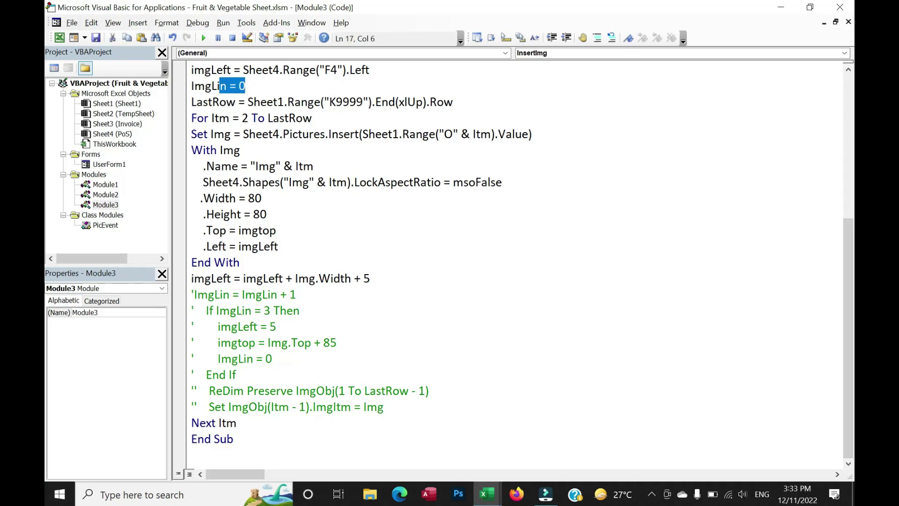
pyautogui.moveTo(245, 86); pyautogui.dragTo(191, 85)
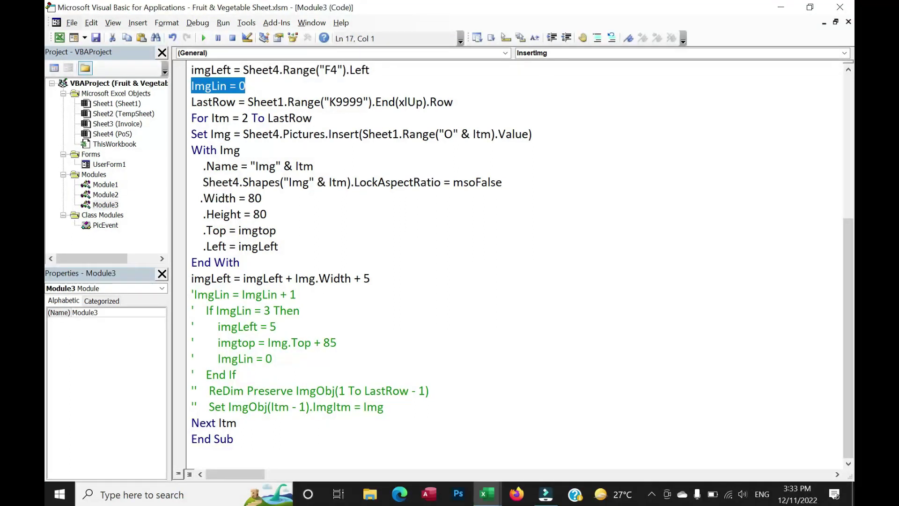
pyautogui.click(191, 294)
pyautogui.press('Delete')
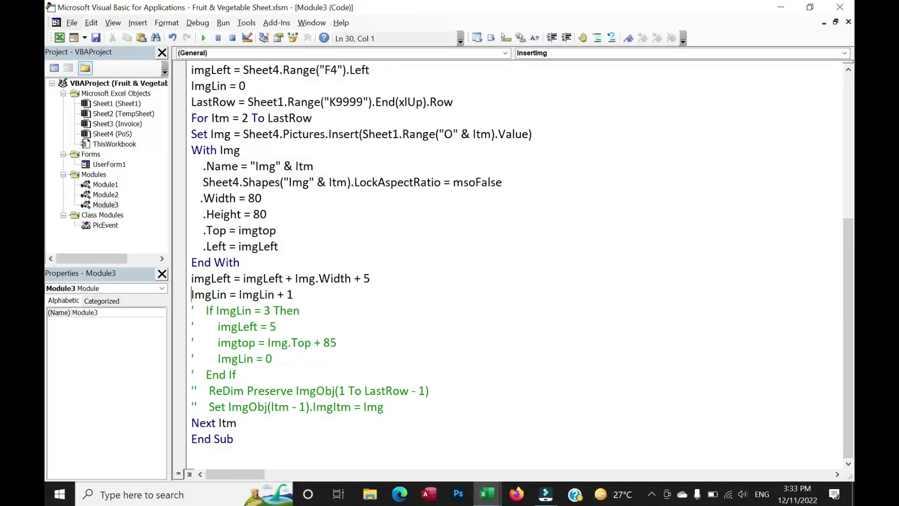
pyautogui.moveTo(293, 294); pyautogui.dragTo(192, 294)
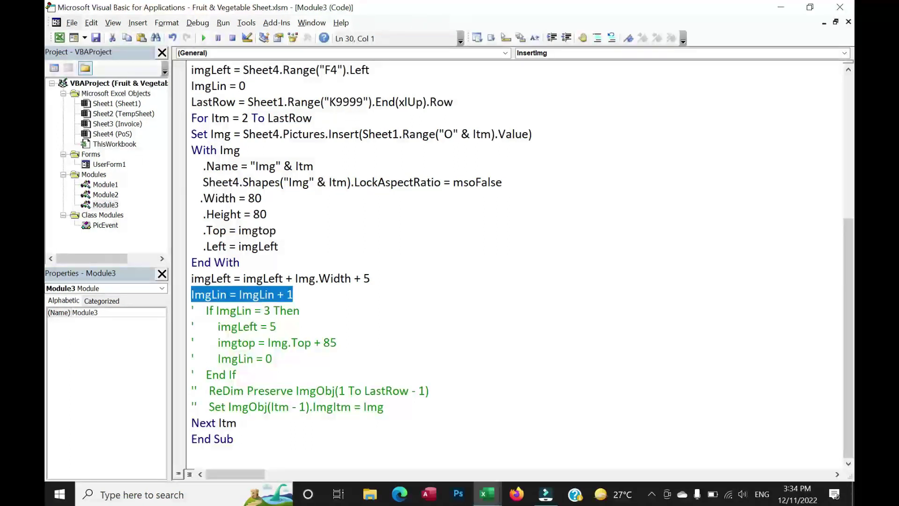
# - In the row-wrap block, replace imgLeft = 5 with Sheet4.Range("F4").Left and reselect the block
pyautogui.moveTo(192, 311)
pyautogui.mouseDown()
pyautogui.moveTo(277, 326)
pyautogui.moveTo(236, 375)
pyautogui.mouseUp()
pyautogui.click(612, 38)
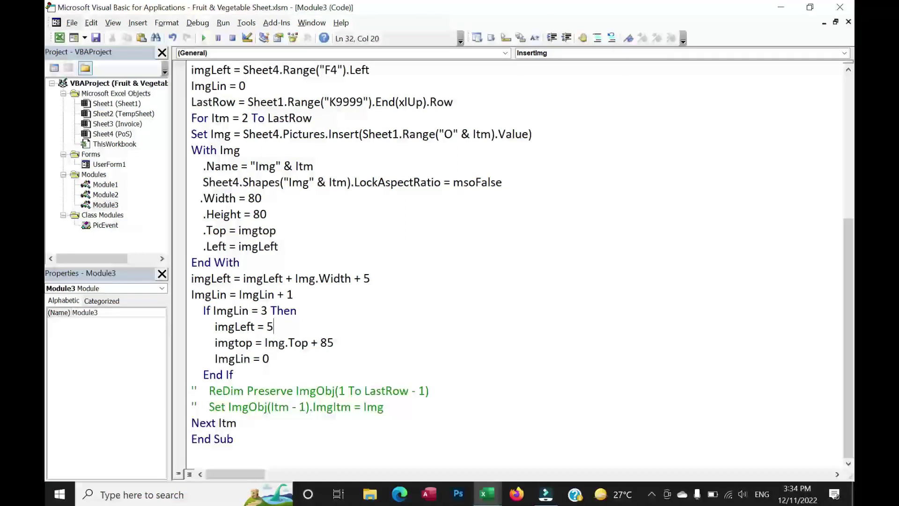
pyautogui.moveTo(243, 70); pyautogui.dragTo(370, 70)
pyautogui.hotkey('ctrl', 'c')
pyautogui.scroll(2, 515, 262)
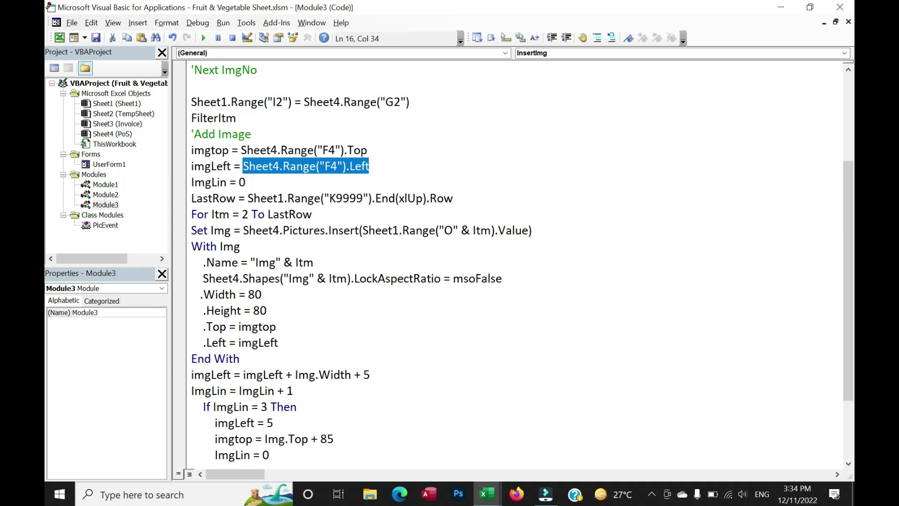
pyautogui.scroll(-1, 515, 263)
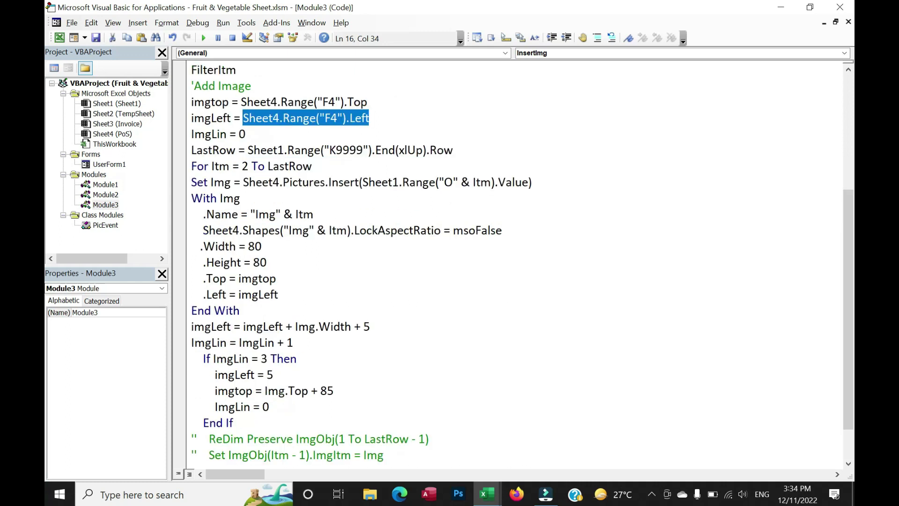
pyautogui.doubleClick(270, 375)
pyautogui.hotkey('ctrl', 'v')
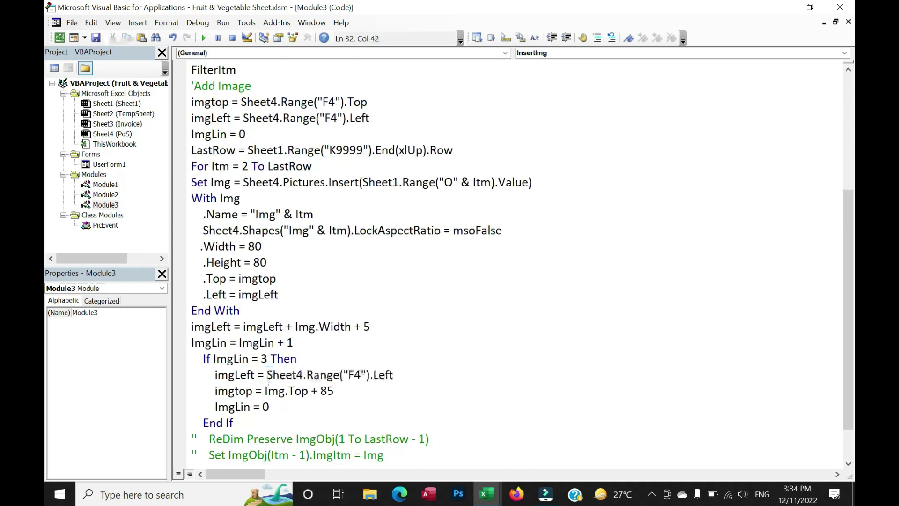
pyautogui.hotkey('alt', 'F11')
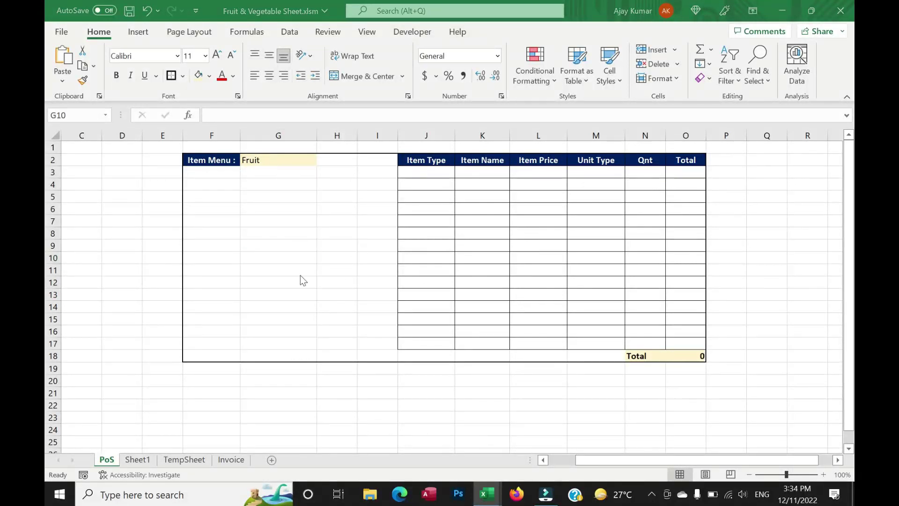
pyautogui.hotkey('alt', 'F11')
pyautogui.hotkey('alt', 'F11')
pyautogui.hotkey('alt', 'F11')
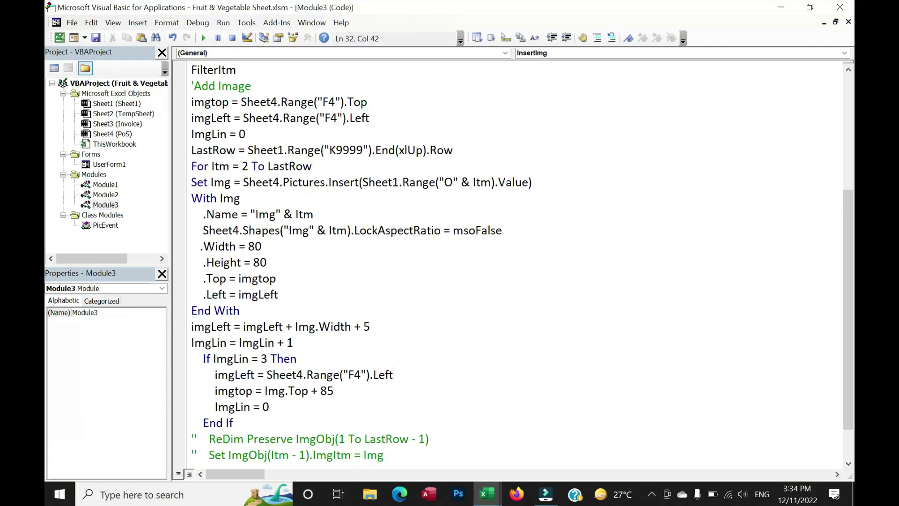
pyautogui.moveTo(192, 359); pyautogui.dragTo(234, 423)
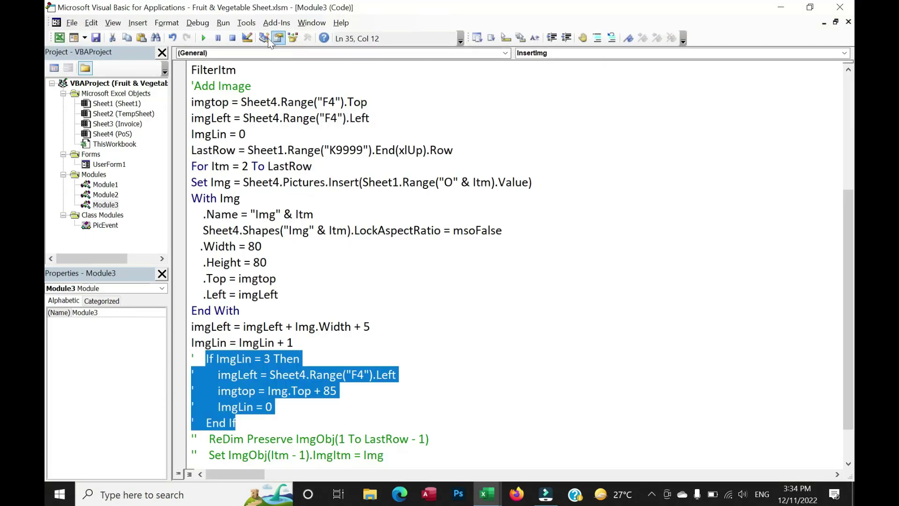
# - Reload the Fruit menu in G2 and move the pear picture below the apple
pyautogui.hotkey('alt', 'F11')
pyautogui.click(266, 156)
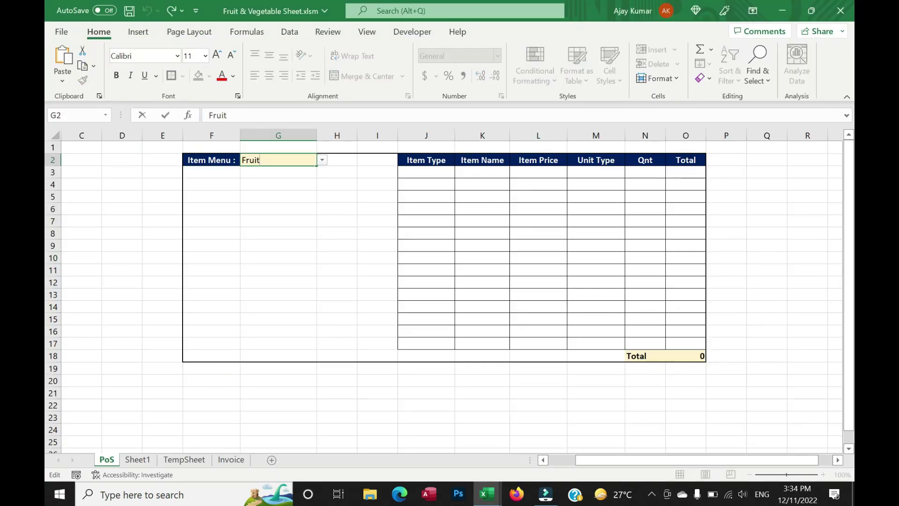
pyautogui.click(335, 281)
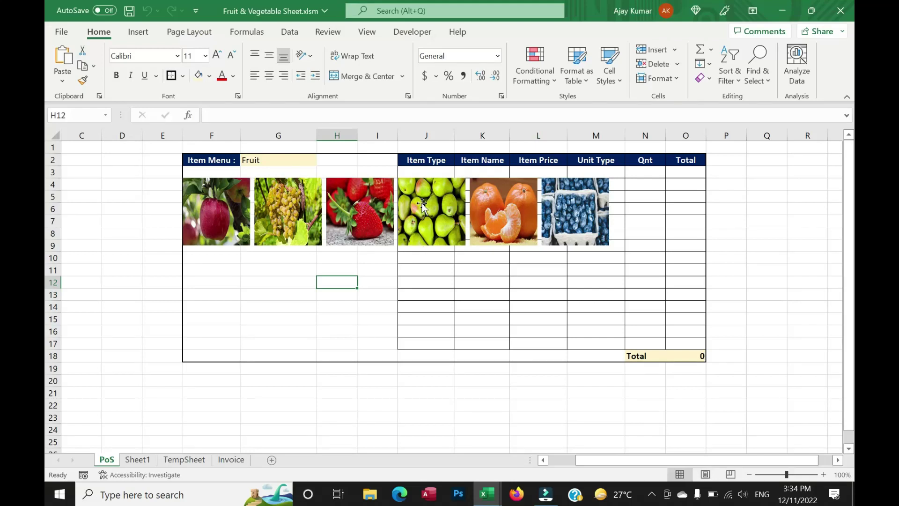
pyautogui.click(422, 204)
pyautogui.moveTo(422, 206); pyautogui.dragTo(200, 277)
pyautogui.click(204, 243)
pyautogui.click(204, 253)
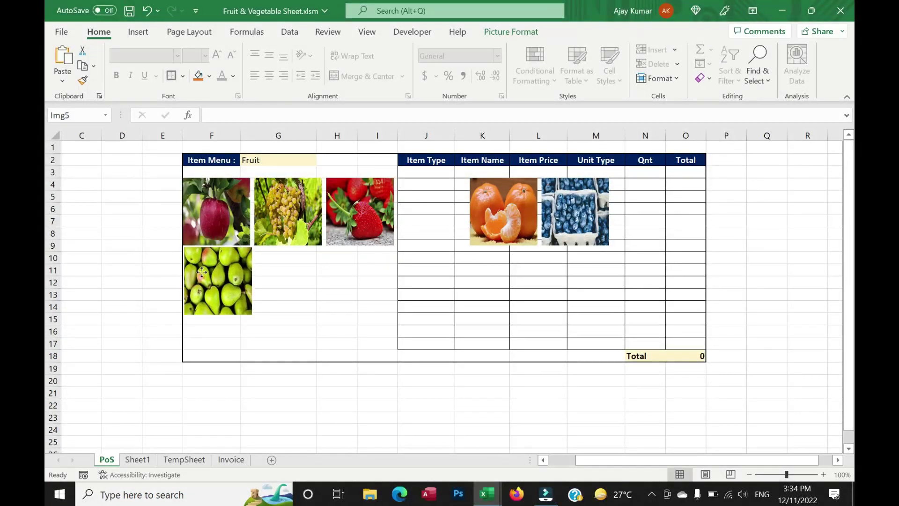
# - Delete the pear, orange and blueberry pictures from the PoS sheet
pyautogui.click(214, 281)
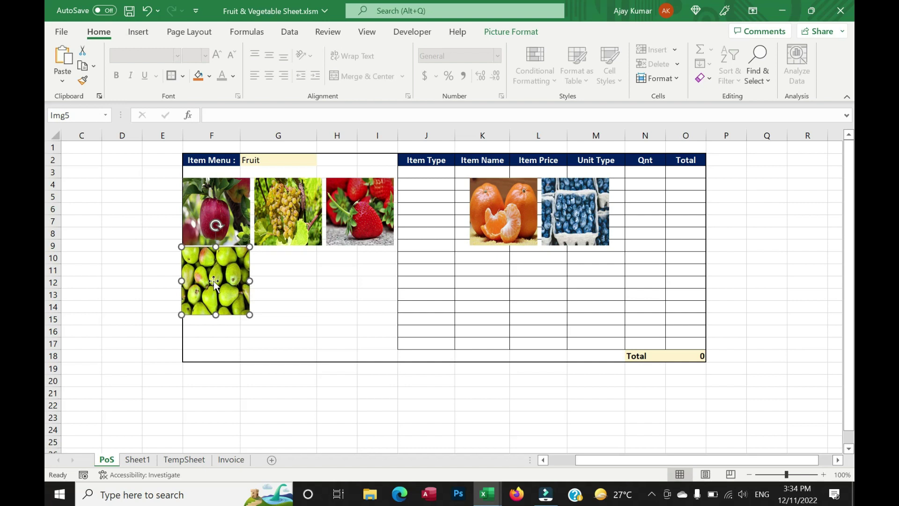
pyautogui.press('Delete')
pyautogui.click(470, 242)
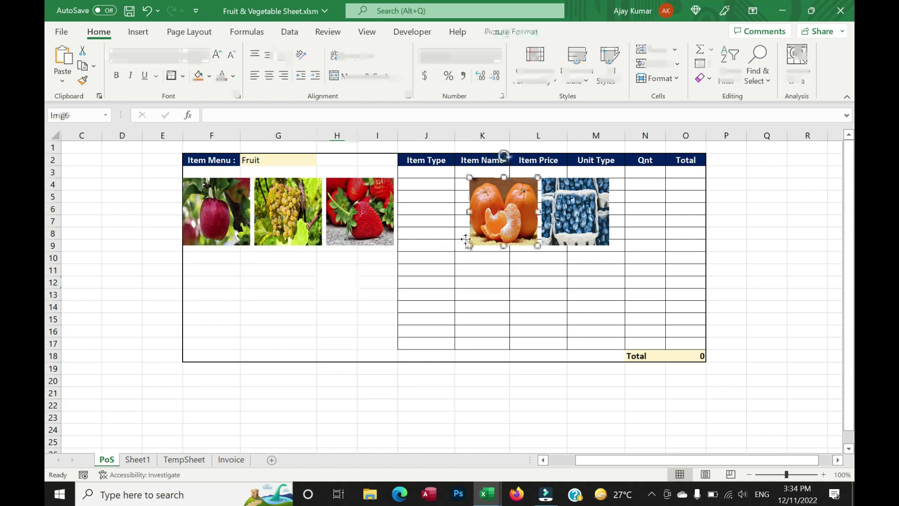
pyautogui.press('Delete')
pyautogui.click(556, 225)
pyautogui.press('Delete')
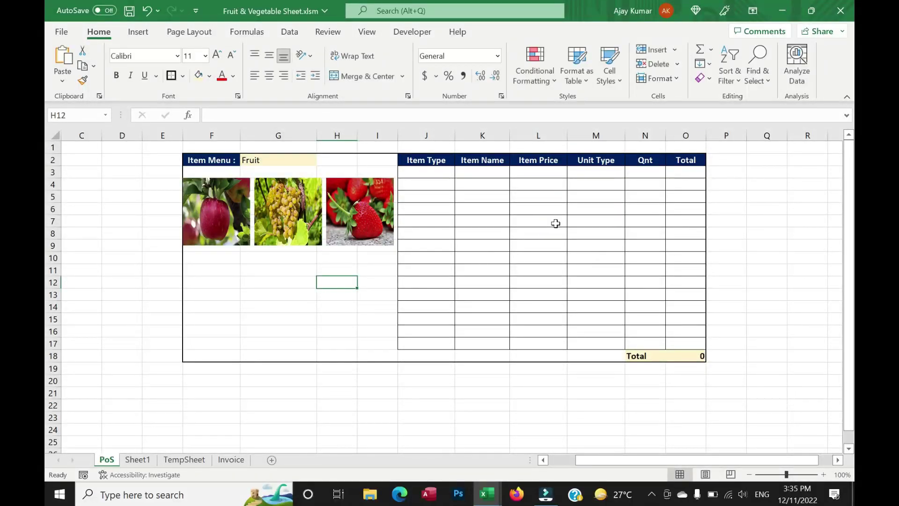
pyautogui.hotkey('alt', 'F11')
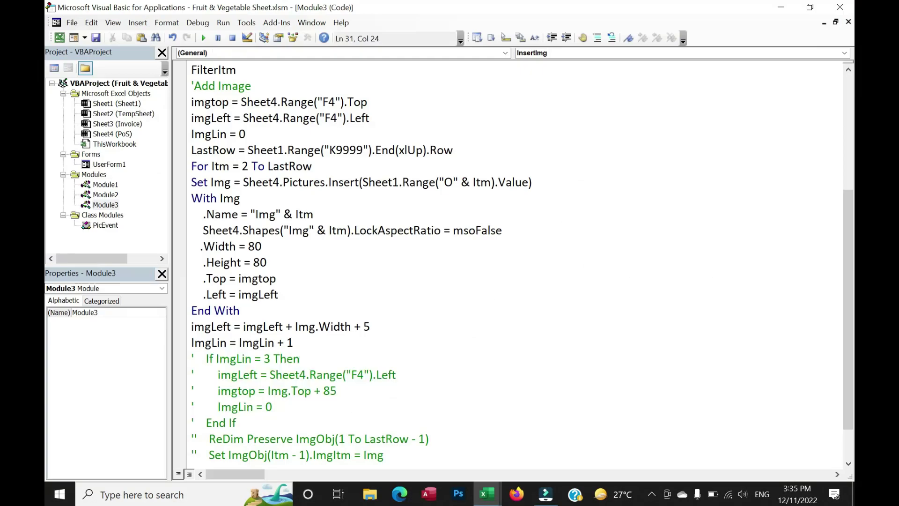
# - Uncomment the If ImgLin = 3 … End If block and check its imgtop line
pyautogui.click(243, 118)
pyautogui.moveTo(207, 359); pyautogui.dragTo(271, 407)
pyautogui.moveTo(392, 375); pyautogui.dragTo(192, 375)
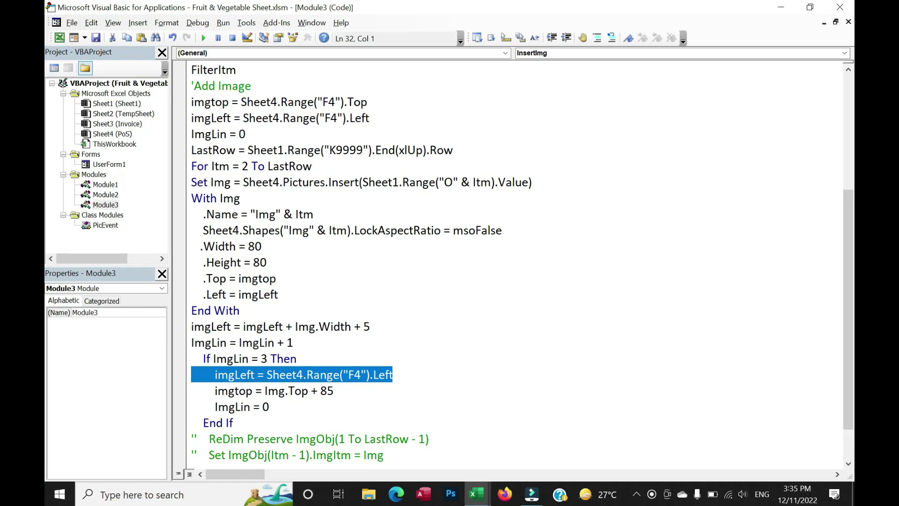
pyautogui.click(239, 391)
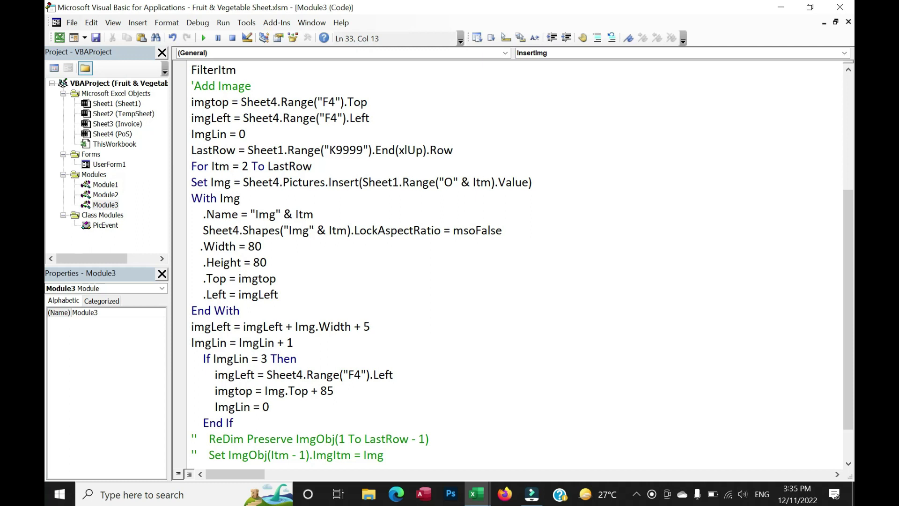
pyautogui.moveTo(264, 390); pyautogui.dragTo(289, 391)
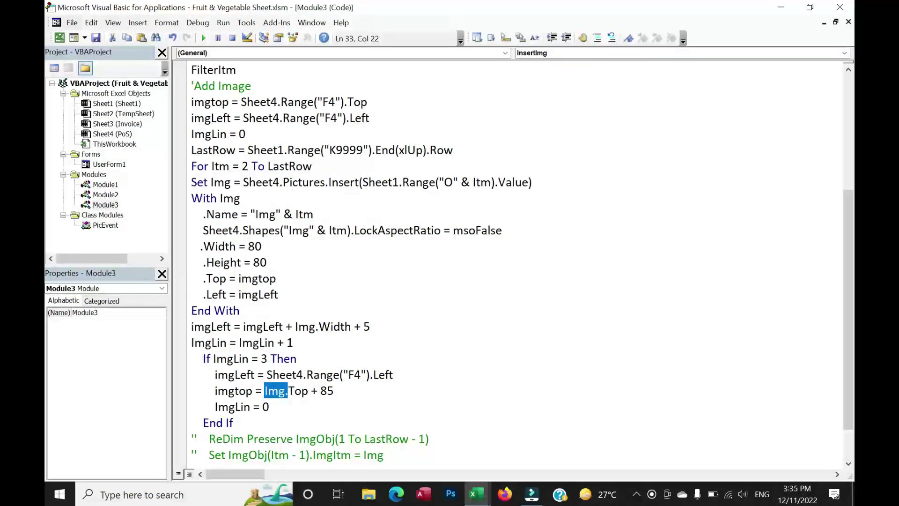
pyautogui.click(308, 390)
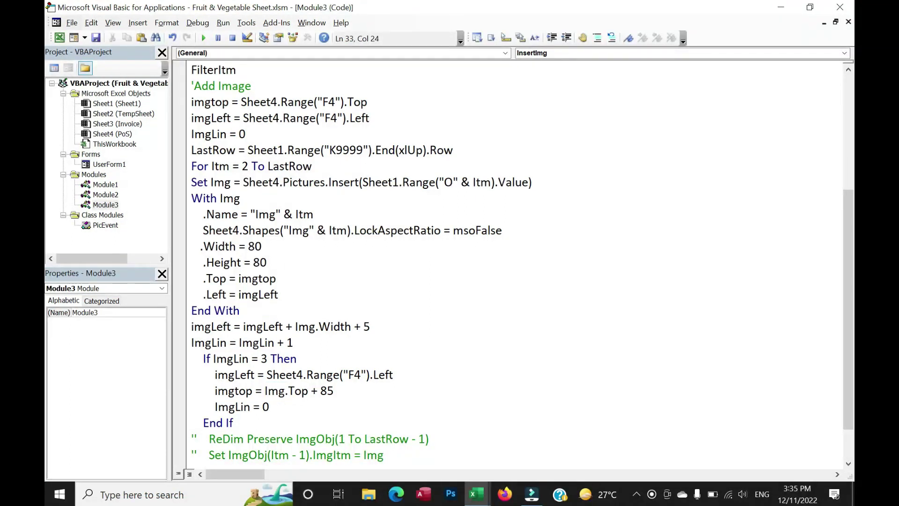
pyautogui.hotkey('alt', 'F11')
# - Re-enter Fruit in G2 so the pictures reload in rows of three
pyautogui.doubleClick(279, 161)
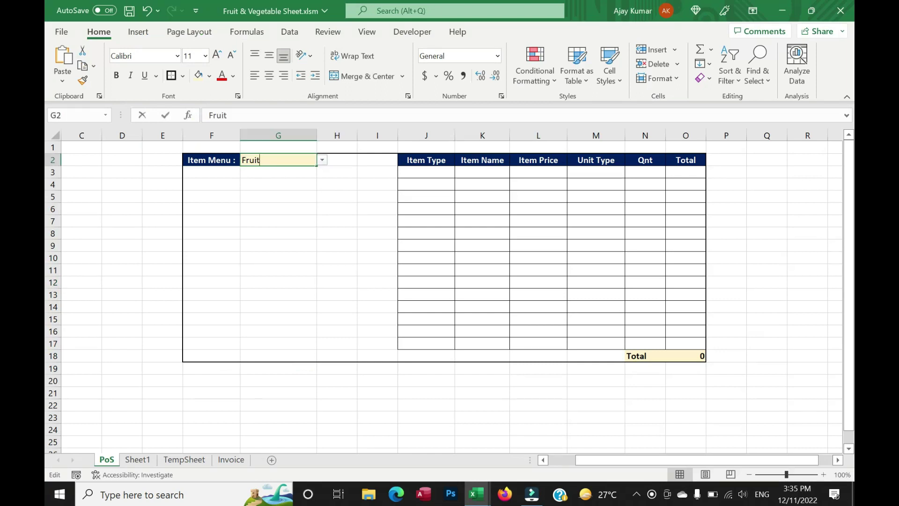
pyautogui.press('Return')
pyautogui.click(239, 200)
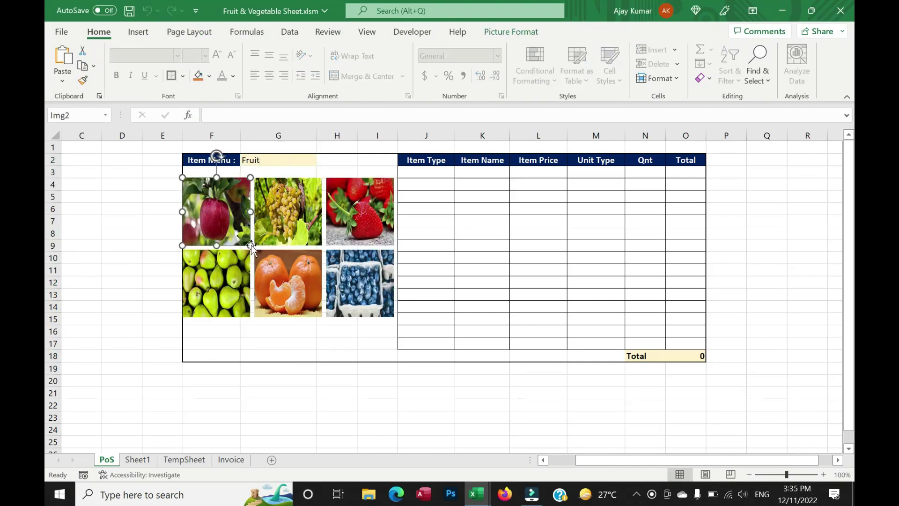
pyautogui.hotkey('alt', 'F11')
pyautogui.hotkey('alt', 'Tab')
# - Delete the orange and blueberry pictures and nudge the pear within the second row
pyautogui.click(303, 275)
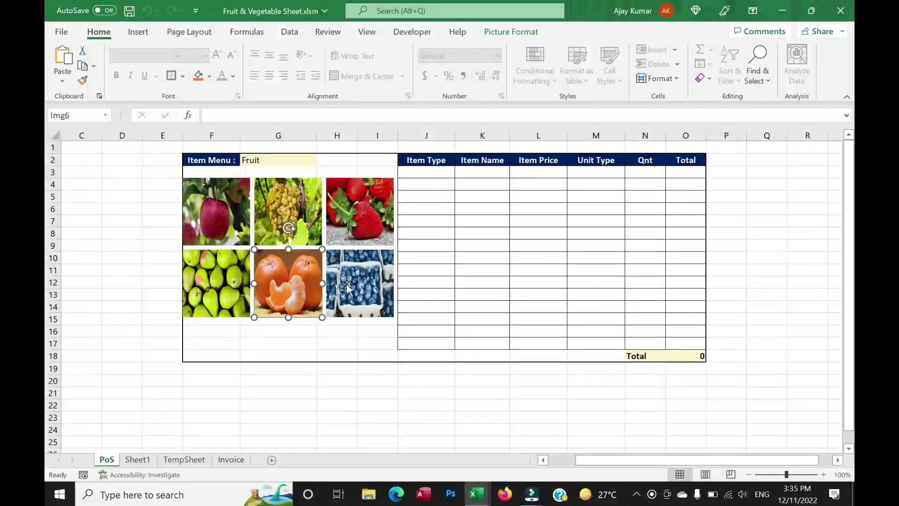
pyautogui.press('Delete')
pyautogui.click(367, 285)
pyautogui.press('Delete')
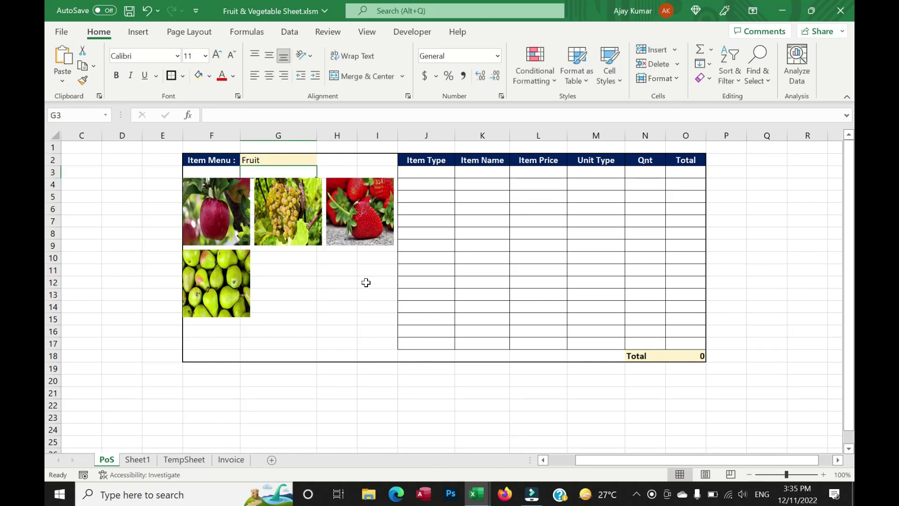
pyautogui.moveTo(236, 293)
pyautogui.mouseDown()
pyautogui.moveTo(310, 302)
pyautogui.moveTo(223, 224)
pyautogui.moveTo(227, 293)
pyautogui.mouseUp()
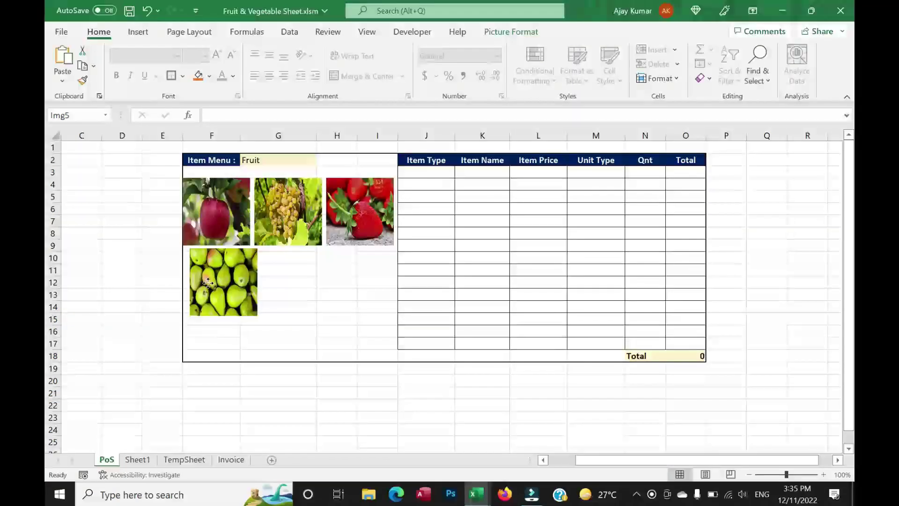
pyautogui.click(228, 196)
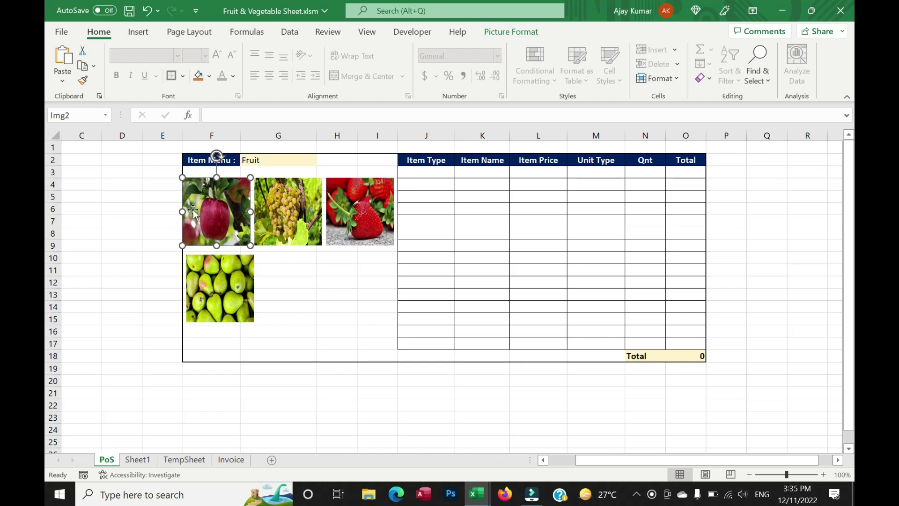
pyautogui.click(370, 193)
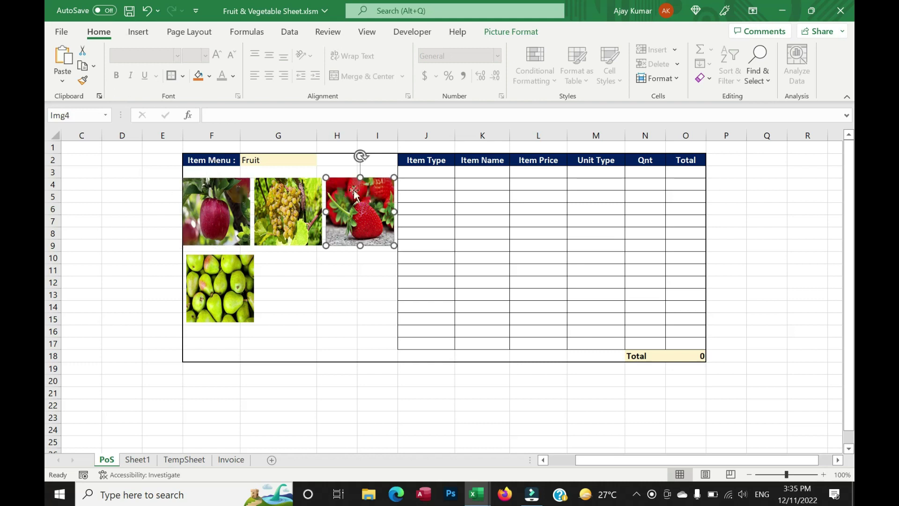
pyautogui.click(206, 190)
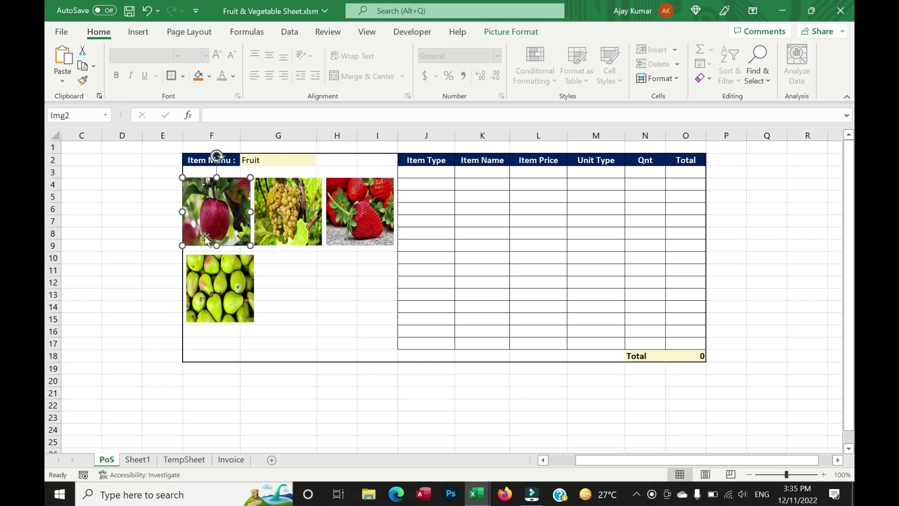
pyautogui.hotkey('alt', 'F11')
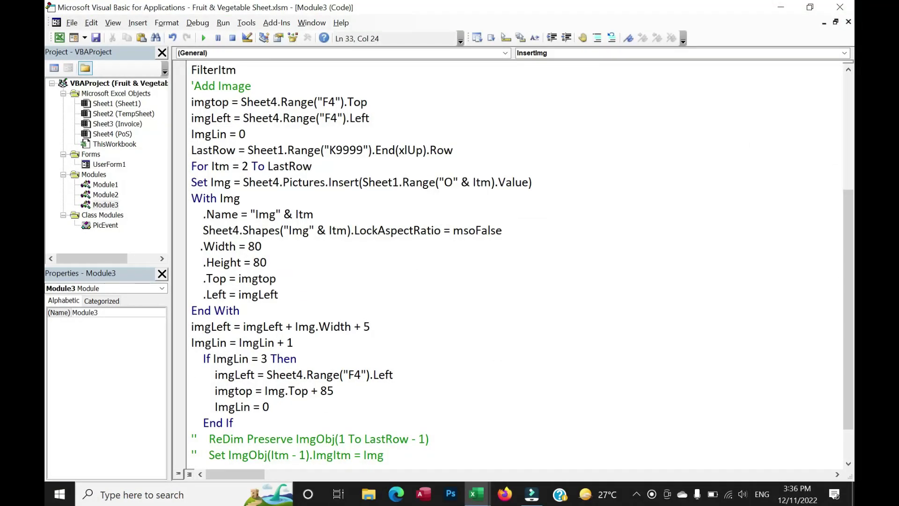
# - Review the picture width 80 and the imgtop = Img.Top + 85 row offset
pyautogui.doubleClick(255, 246)
pyautogui.doubleClick(326, 391)
pyautogui.doubleClick(367, 327)
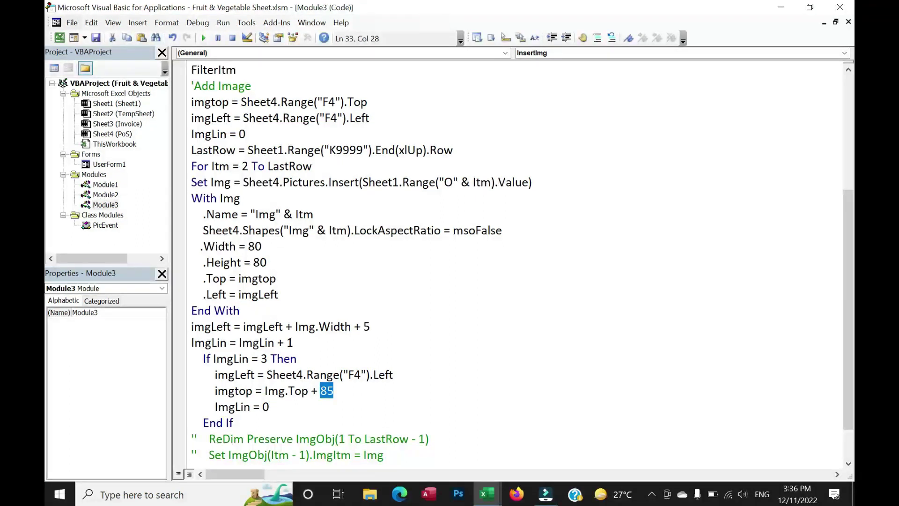
pyautogui.click(334, 391)
pyautogui.click(285, 390)
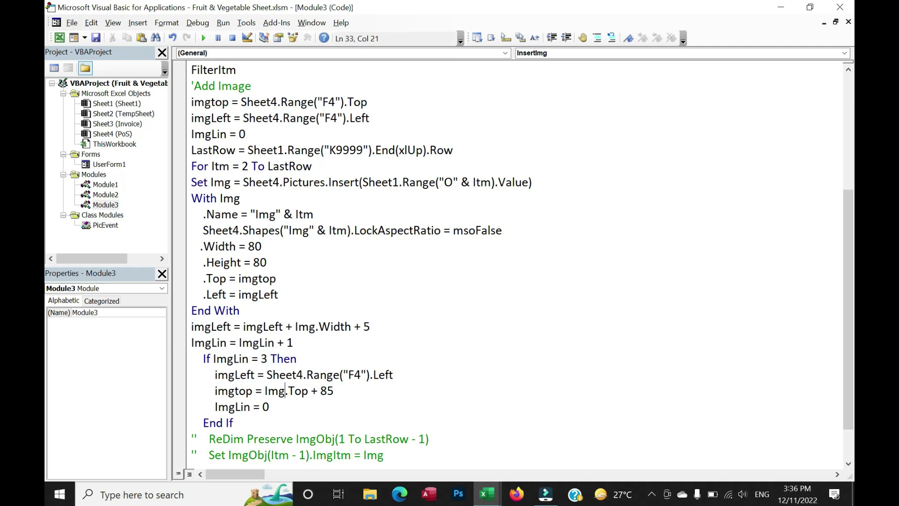
pyautogui.moveTo(334, 390); pyautogui.dragTo(215, 391)
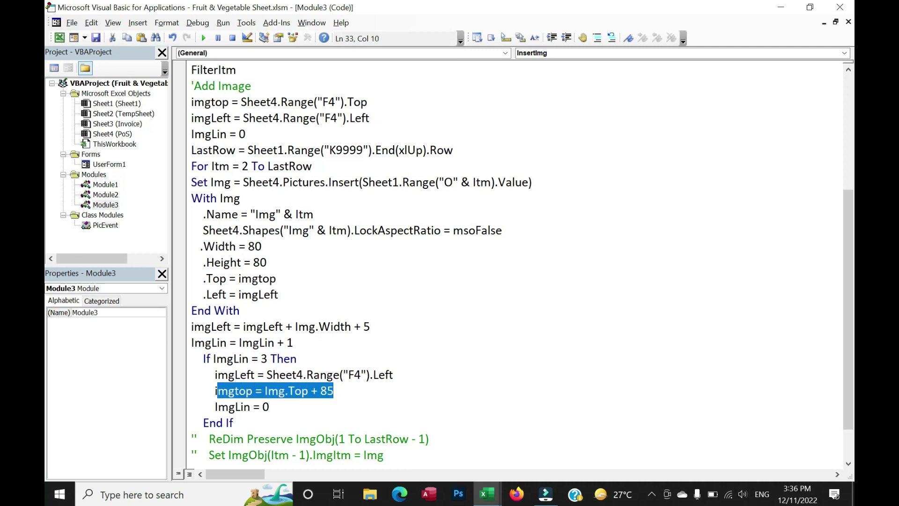
pyautogui.scroll(-1, 247, 396)
# - Delete the pear picture from the PoS sheet and review the ImgLin = 0 reset
pyautogui.hotkey('alt', 'F11')
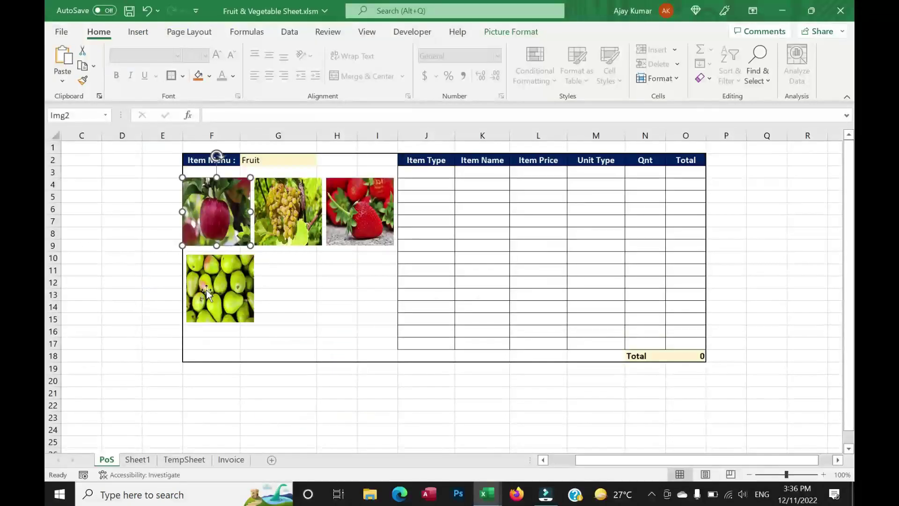
pyautogui.moveTo(240, 247)
pyautogui.mouseDown()
pyautogui.moveTo(224, 177)
pyautogui.moveTo(216, 274)
pyautogui.mouseUp()
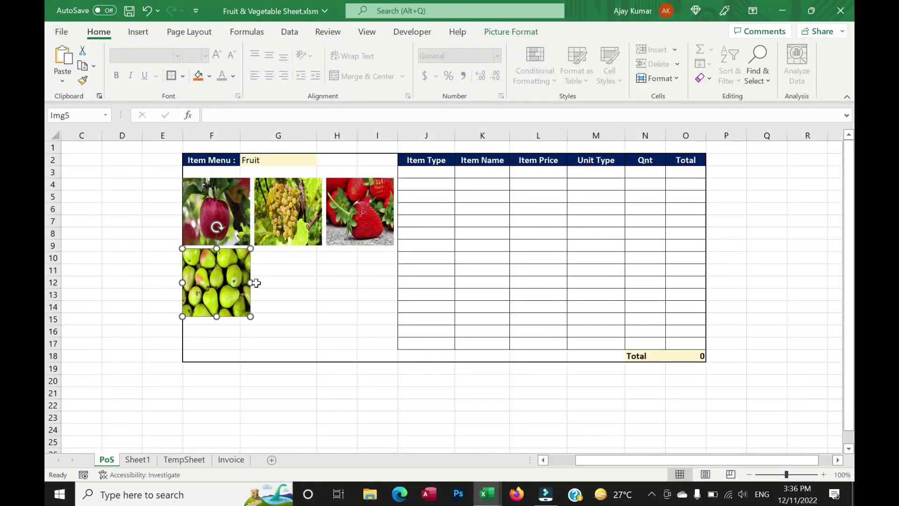
pyautogui.press('Delete')
pyautogui.hotkey('alt', 'F11')
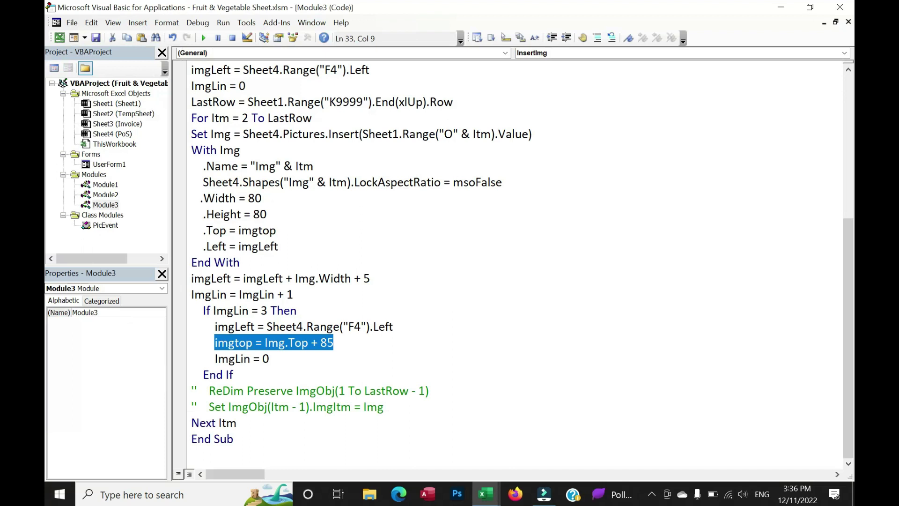
pyautogui.click(270, 359)
pyautogui.moveTo(270, 359); pyautogui.dragTo(215, 359)
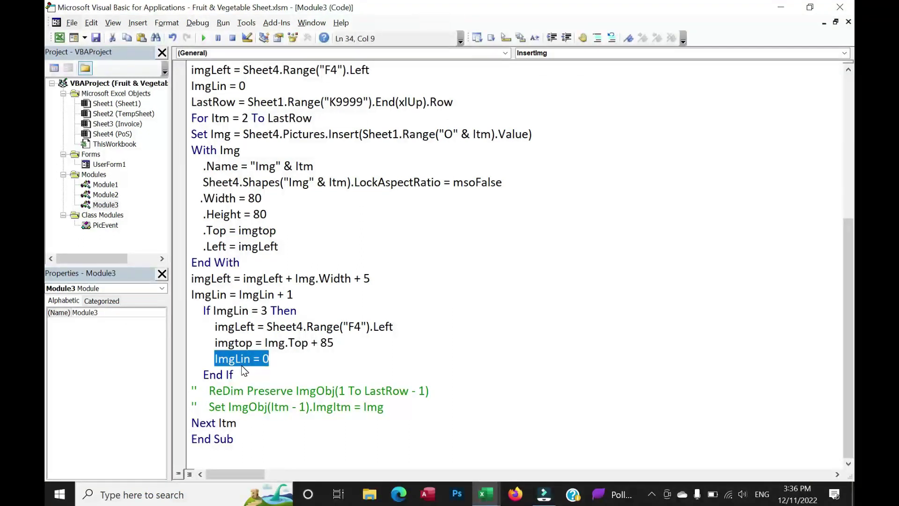
pyautogui.hotkey('alt', 'F11')
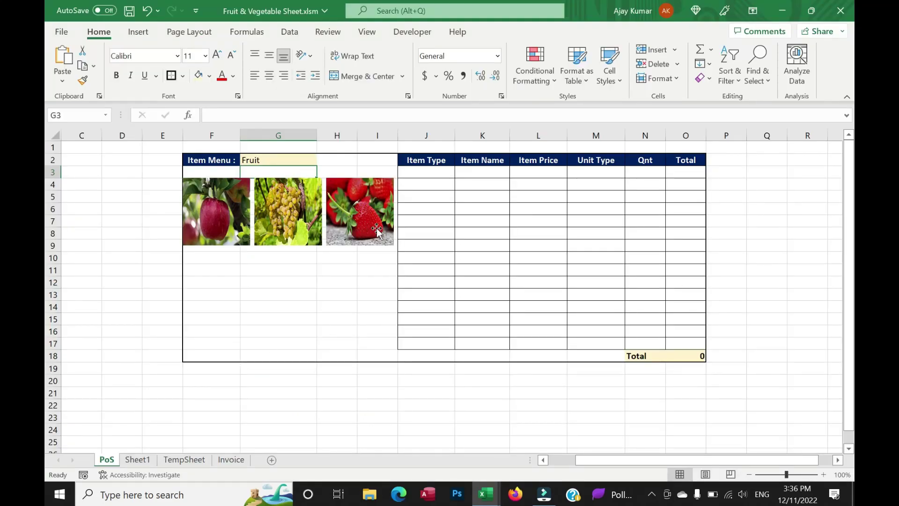
# - Change Sheet1 cell A3 from Vegetable to Fruit
pyautogui.click(137, 460)
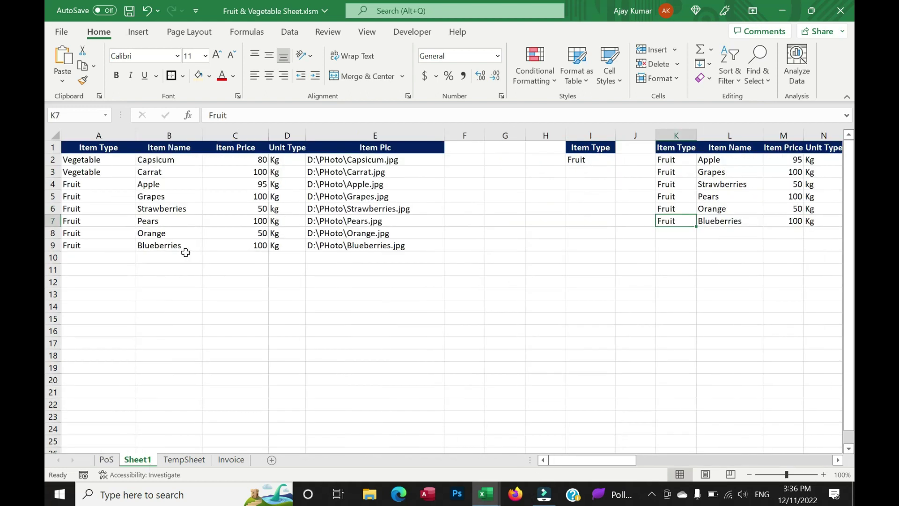
pyautogui.doubleClick(99, 173)
pyautogui.hotkey('shift', 'Home')
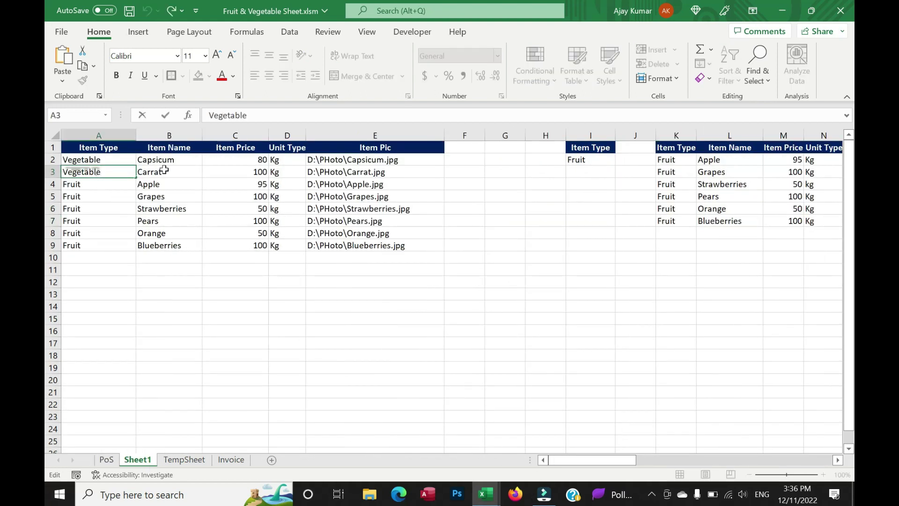
pyautogui.write('Fruit')
pyautogui.press('Return')
# - Delete the apple, grapes and strawberry pictures and re-enter G2 to rebuild the fruit grid
pyautogui.hotkey('ctrl', 'pageup')
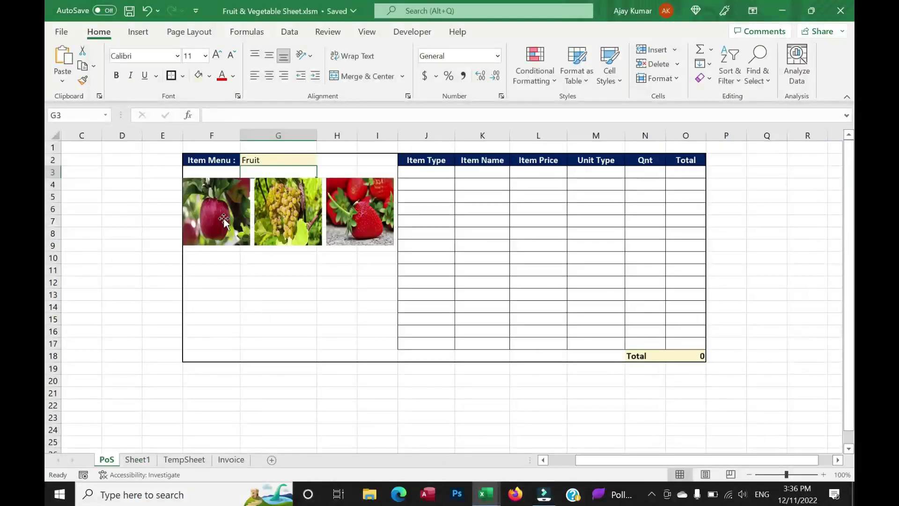
pyautogui.click(221, 218)
pyautogui.keyDown('ctrl'); pyautogui.click(272, 215); pyautogui.keyUp('ctrl')
pyautogui.keyDown('ctrl'); pyautogui.click(343, 215); pyautogui.keyUp('ctrl')
pyautogui.press('Delete')
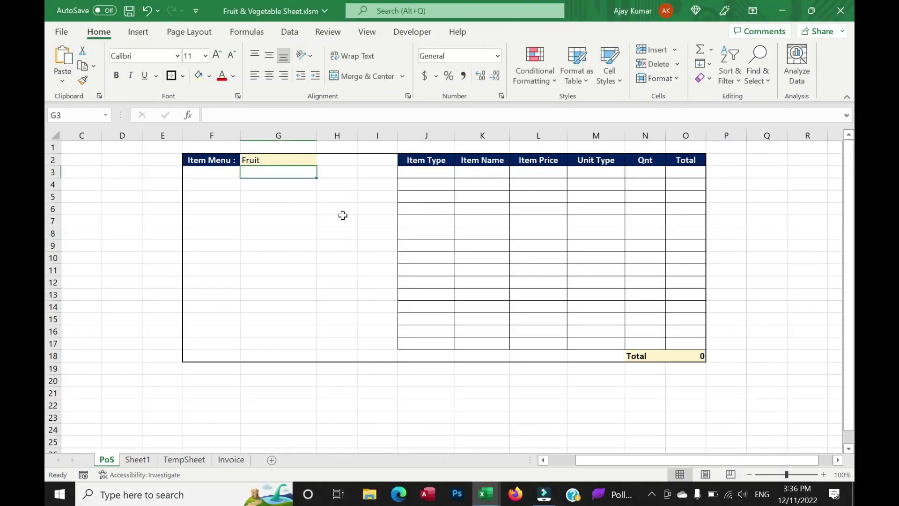
pyautogui.click(322, 227)
pyautogui.click(285, 164)
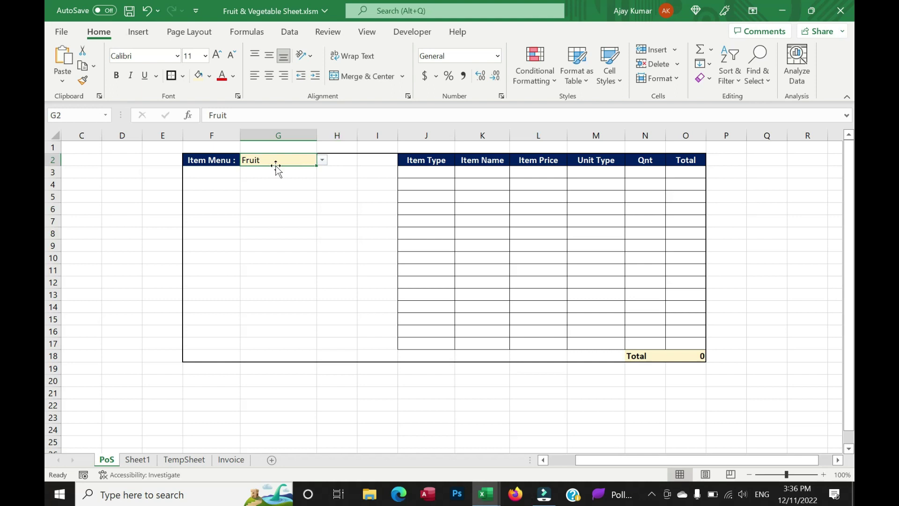
pyautogui.press('Return')
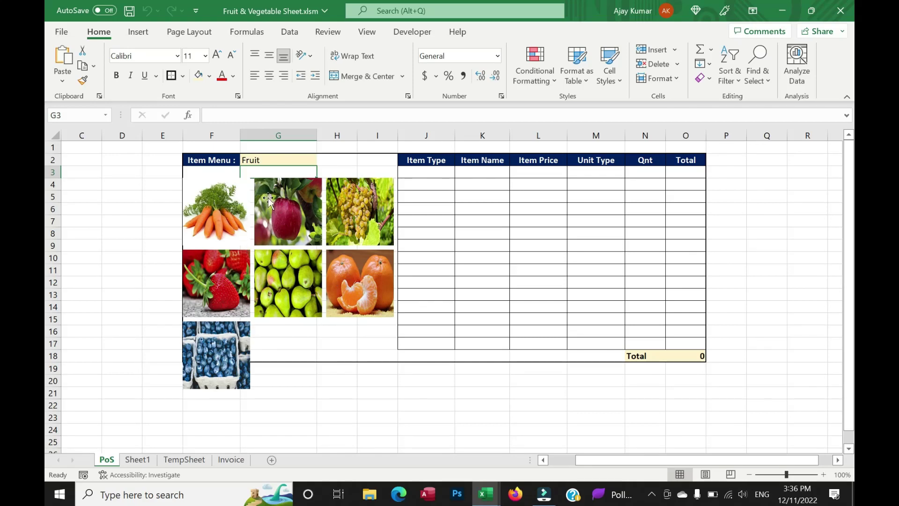
# - Delete the blueberries picture from the rebuilt grid
pyautogui.click(231, 364)
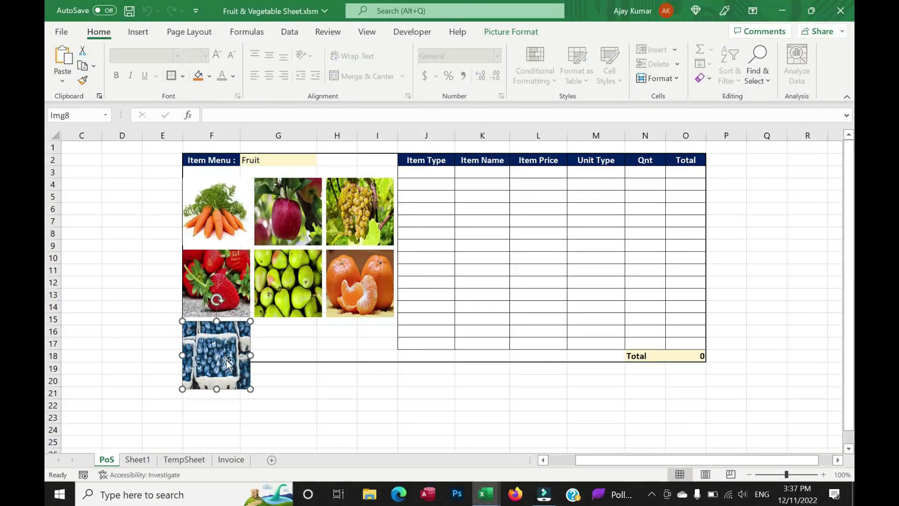
pyautogui.press('Delete')
pyautogui.hotkey('alt', 'F11')
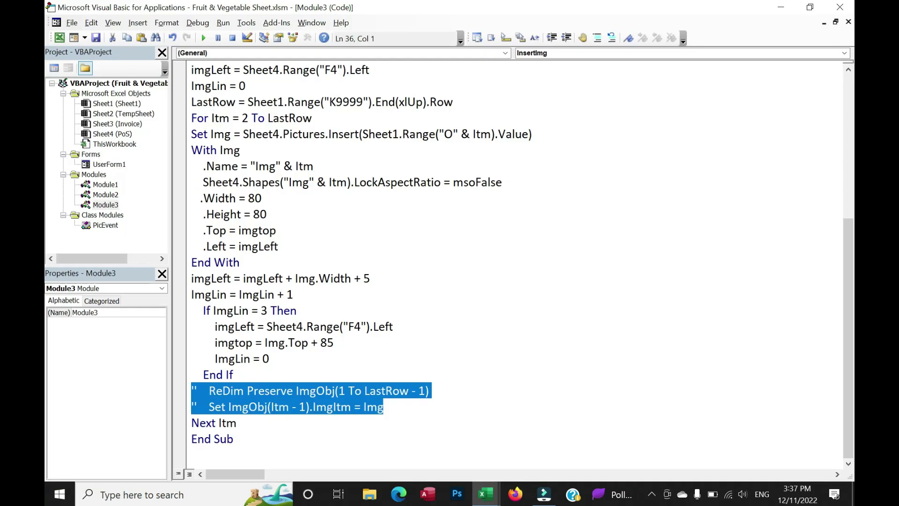
# - Comment out the ReDim Preserve and Set ImgObj lines in UserForm1's code
pyautogui.doubleClick(119, 165)
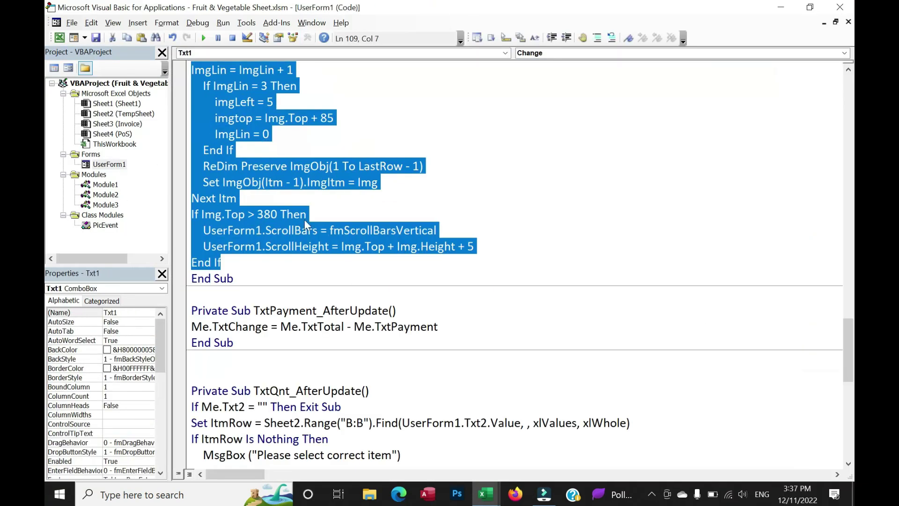
pyautogui.doubleClick(267, 145)
pyautogui.click(271, 246)
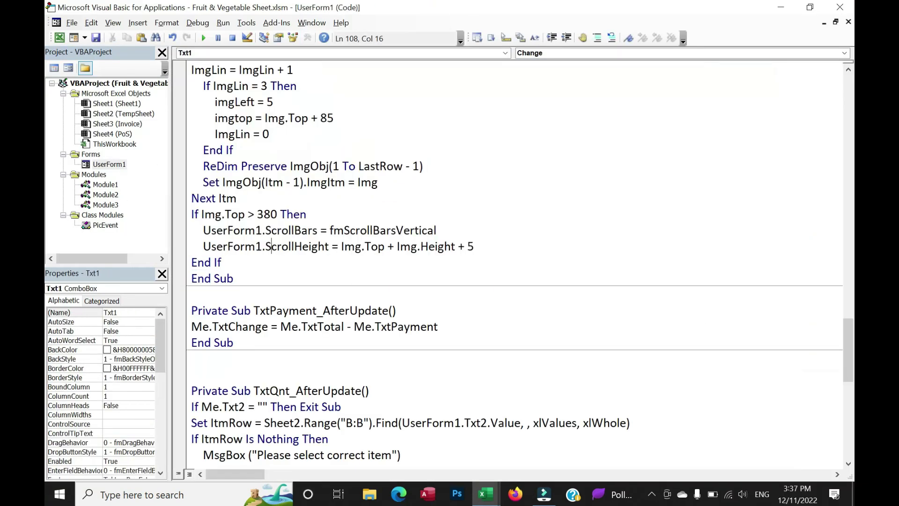
pyautogui.moveTo(378, 182); pyautogui.dragTo(192, 166)
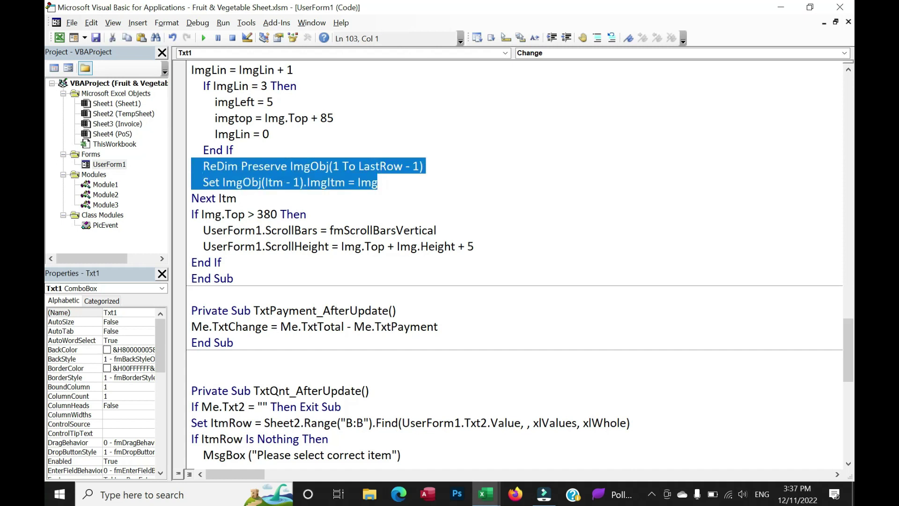
pyautogui.click(583, 39)
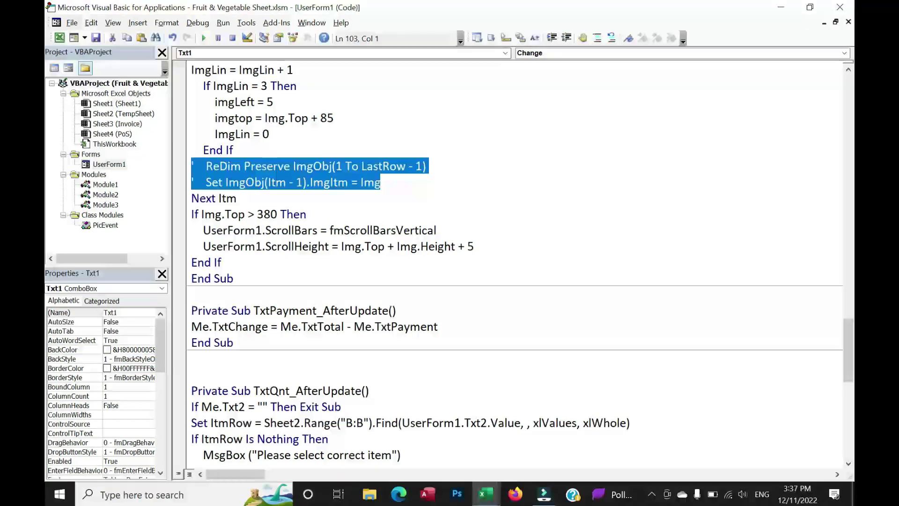
# - Run UserForm1 with Item Type Fruit to confirm the pictures still appear
pyautogui.click(203, 38)
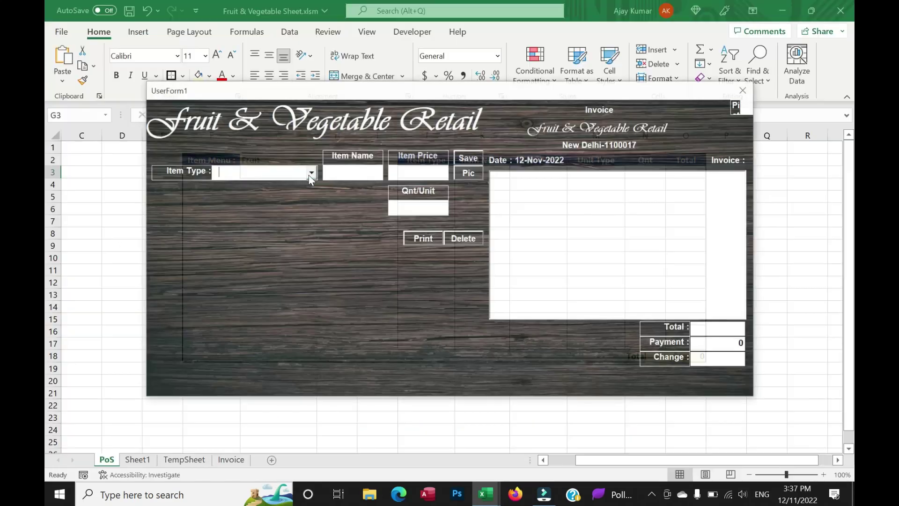
pyautogui.click(311, 173)
pyautogui.click(269, 182)
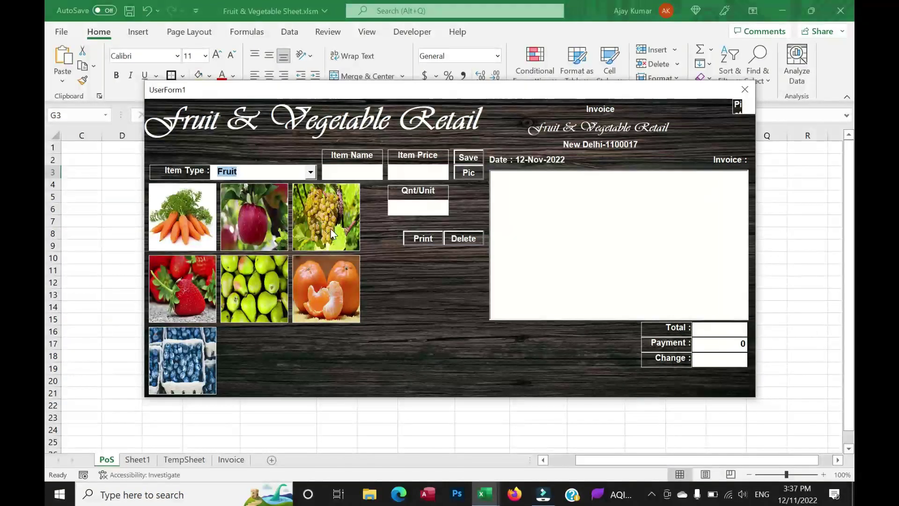
pyautogui.click(744, 89)
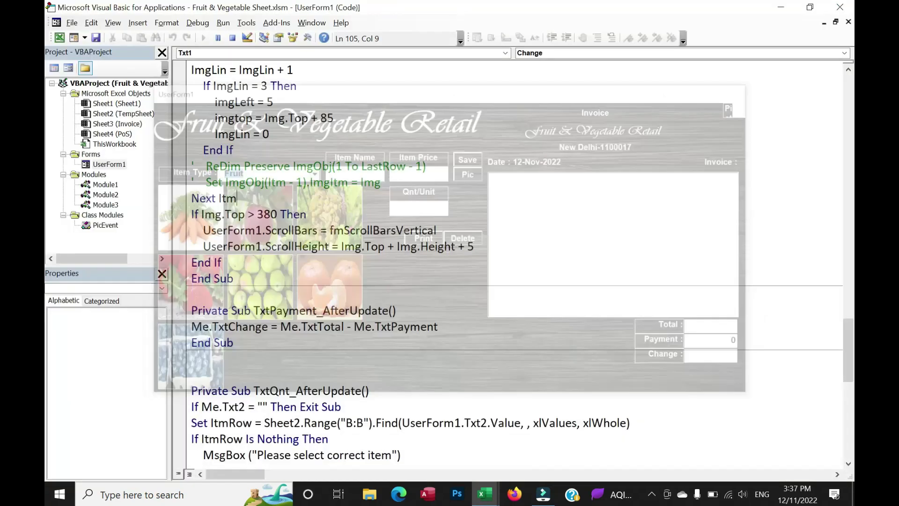
# - Delete the two commented-out lines from Module3's picture loop
pyautogui.doubleClick(106, 225)
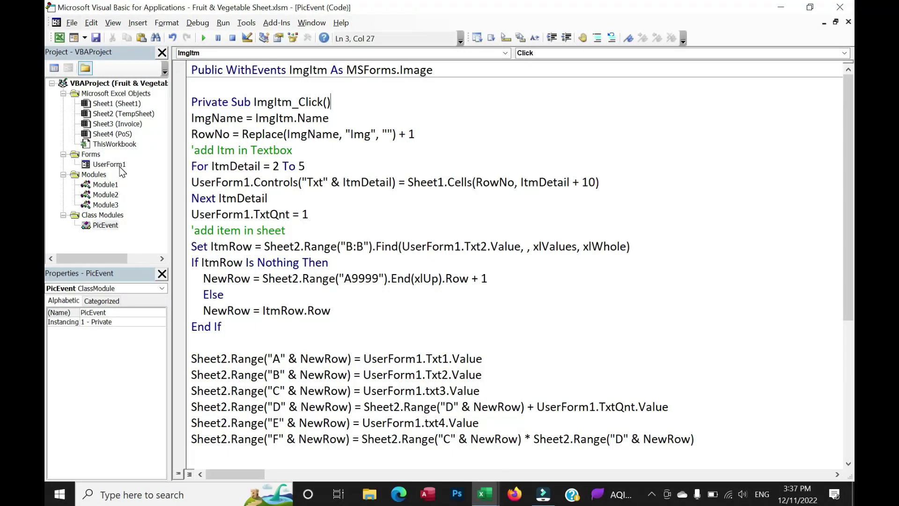
pyautogui.doubleClick(106, 204)
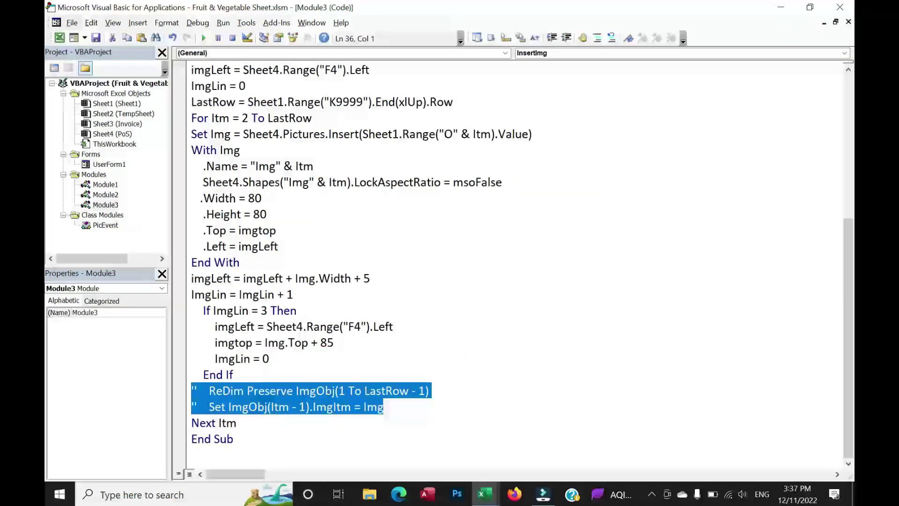
pyautogui.click(234, 375)
pyautogui.moveTo(315, 406)
pyautogui.mouseDown()
pyautogui.moveTo(384, 406)
pyautogui.moveTo(191, 391)
pyautogui.mouseUp()
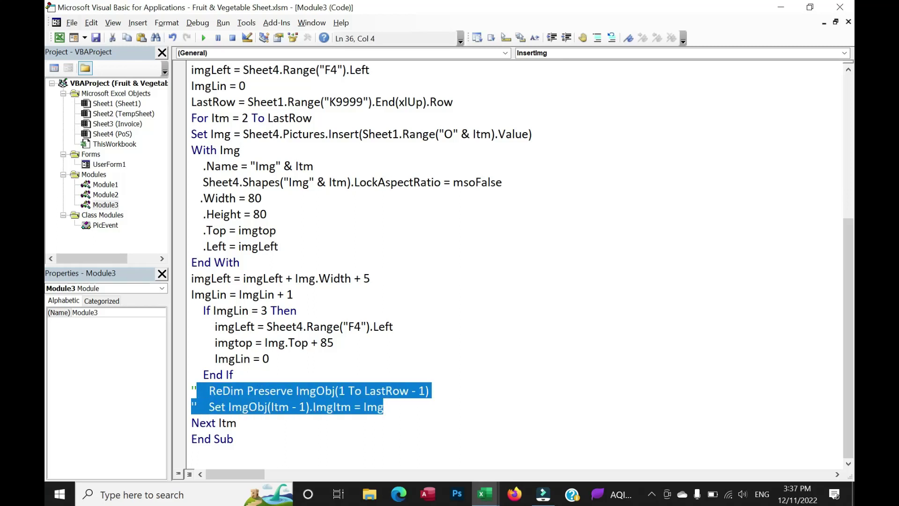
pyautogui.press('Delete')
pyautogui.press('BackSpace')
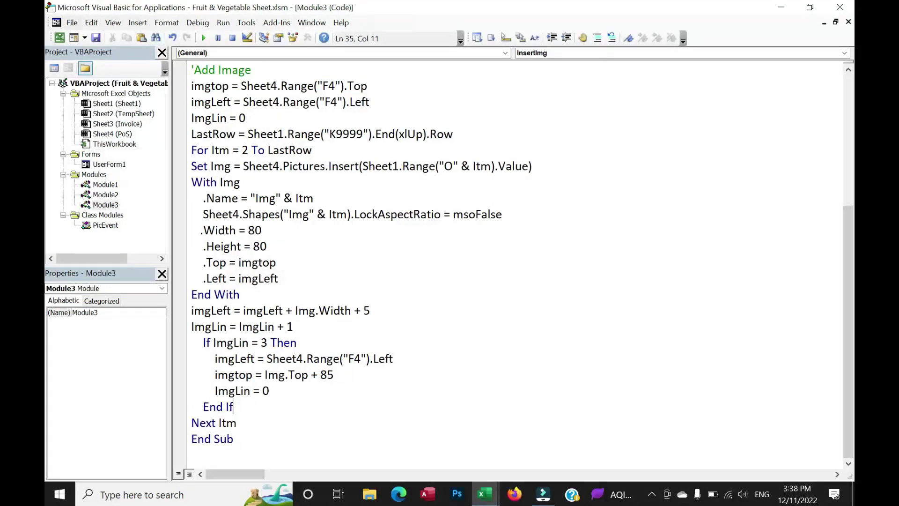
# - Add a new Sub EventCode() procedure below the InsertImg End Sub
pyautogui.hotkey('ctrl', 'End')
pyautogui.press('Return')
pyautogui.press('Return')
pyautogui.write('Sub')
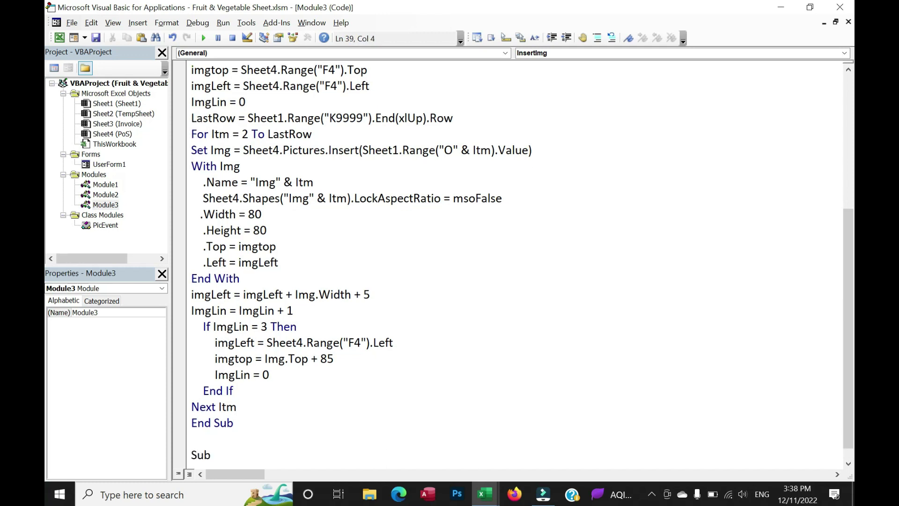
pyautogui.write(' EventCode()')
pyautogui.press('Return')
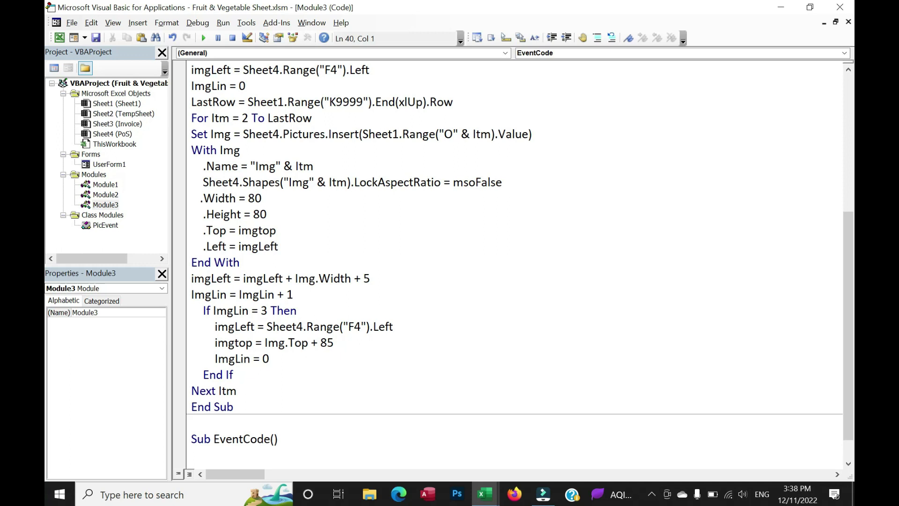
# - Write Msgbox(Application.Caller) in EventCode and open the F1 help for Caller
pyautogui.scroll(-1, 519, 263)
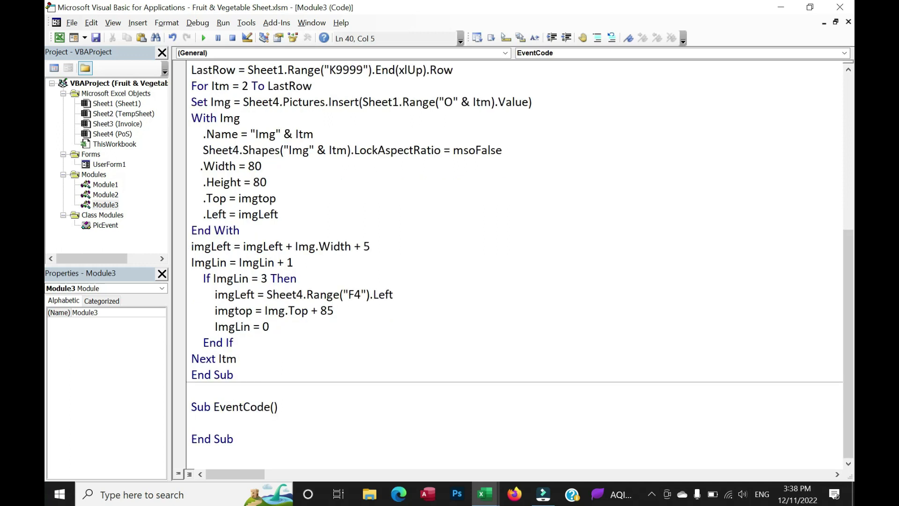
pyautogui.write('Msgbox(Application.call')
pyautogui.press('Tab')
pyautogui.write(')')
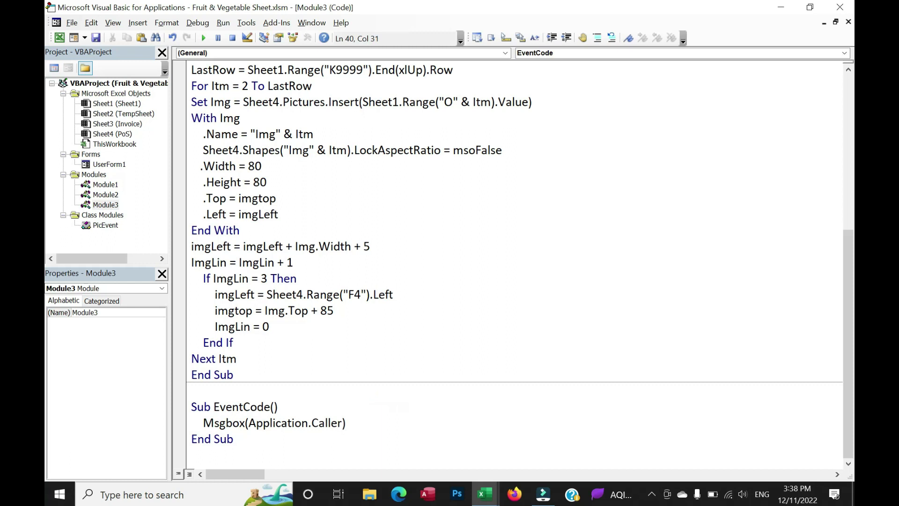
pyautogui.click(331, 423)
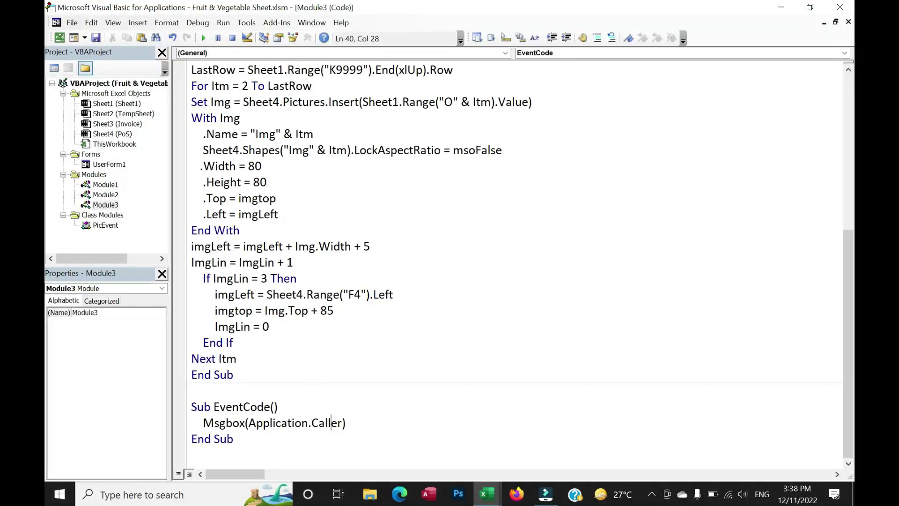
pyautogui.press('F1')
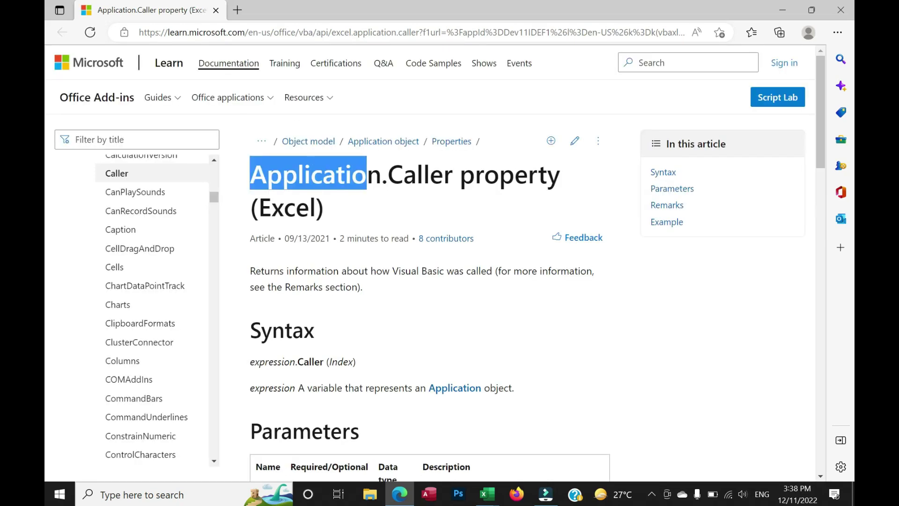
# - Read the Application.Caller help page and select Application.Caller in its Select Case example
pyautogui.moveTo(251, 175); pyautogui.dragTo(568, 181)
pyautogui.scroll(-2, 510, 291)
pyautogui.scroll(-5, 509, 289)
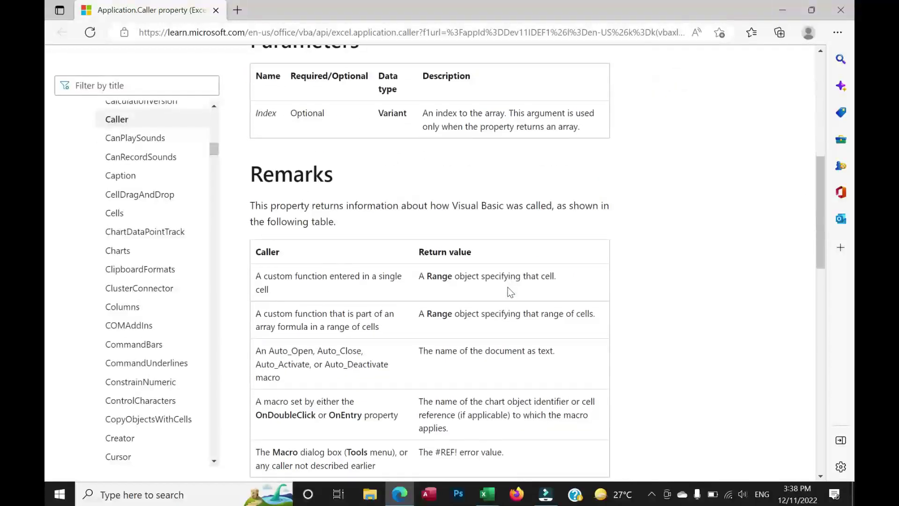
pyautogui.scroll(-1, 412, 294)
pyautogui.scroll(-8, 412, 298)
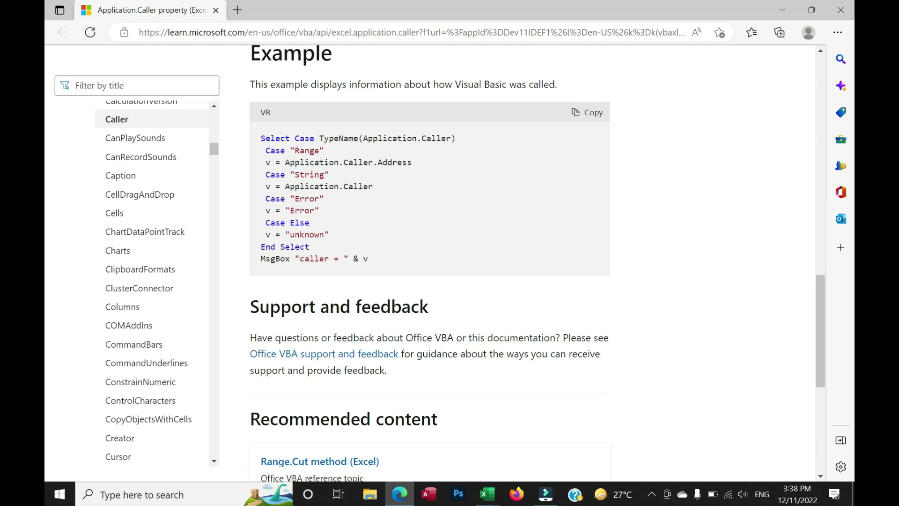
pyautogui.moveTo(378, 186); pyautogui.dragTo(285, 187)
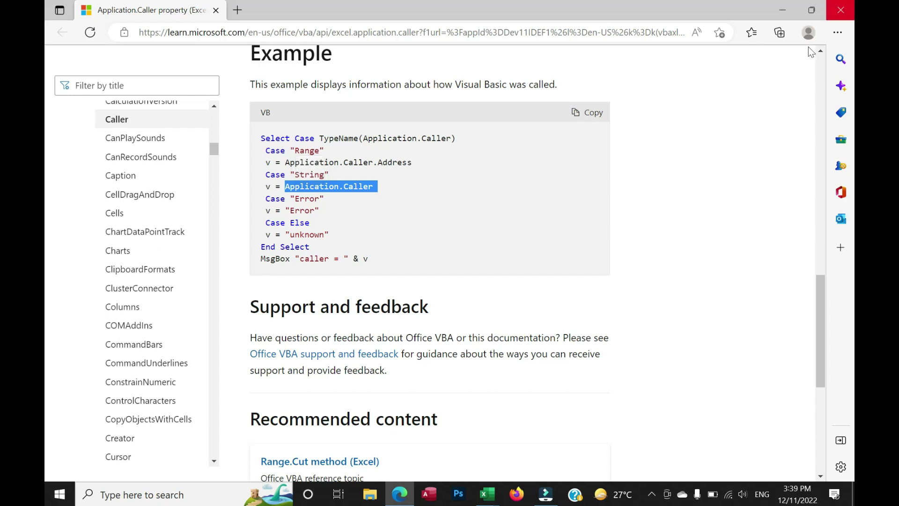
pyautogui.hotkey('alt', 'Tab')
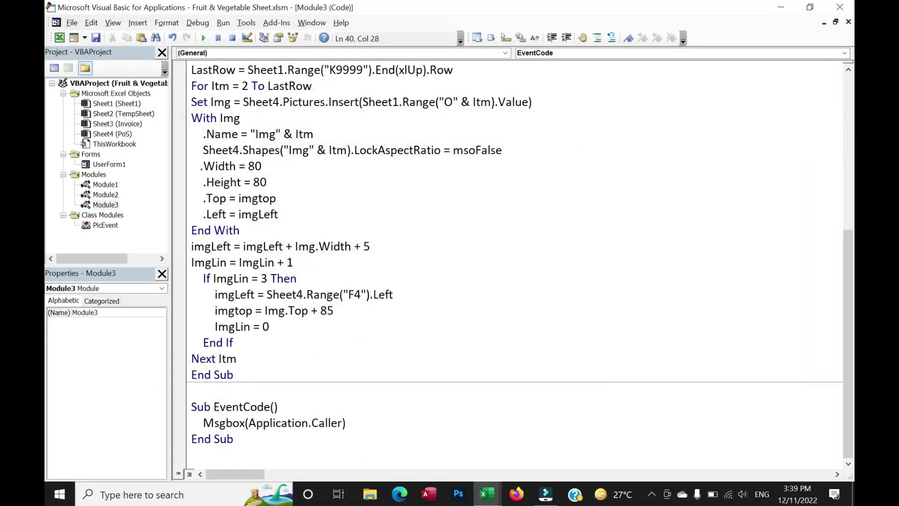
# - Choose Fruit in G2 and assign the EventCode macro to the carrot picture
pyautogui.click(243, 406)
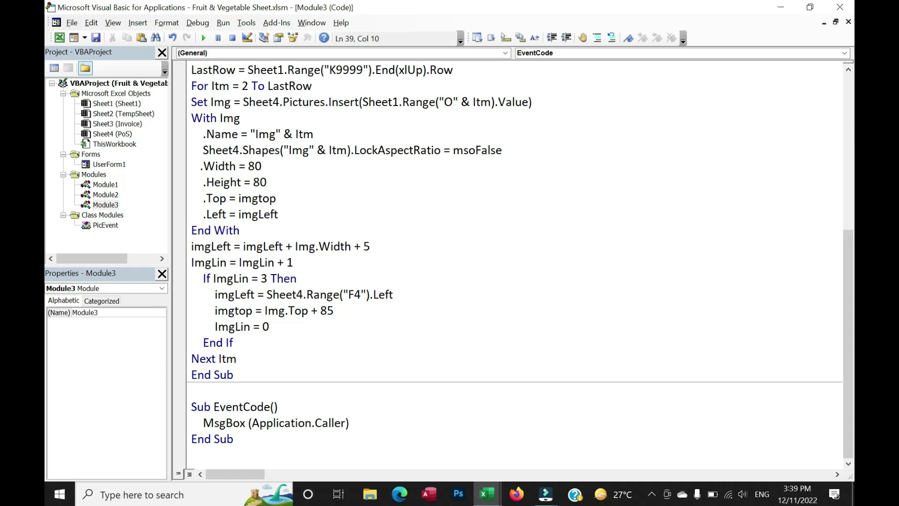
pyautogui.moveTo(213, 407); pyautogui.dragTo(264, 407)
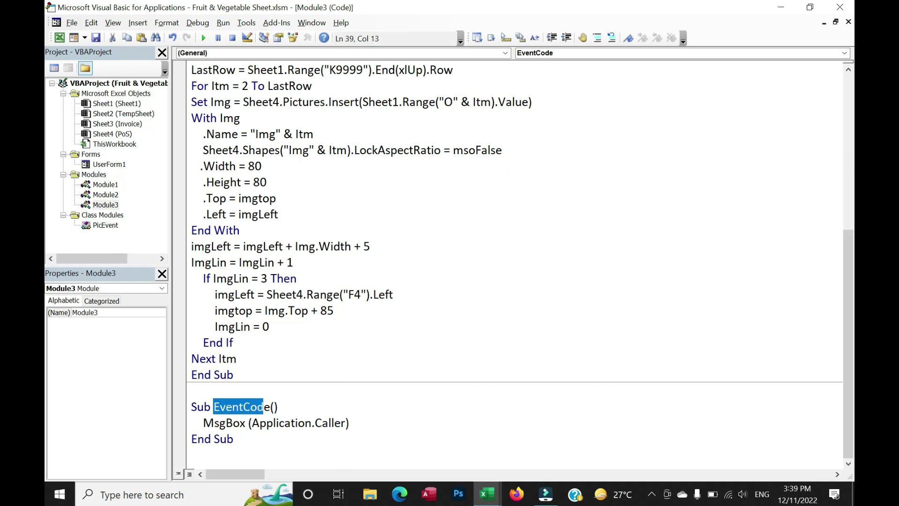
pyautogui.hotkey('alt', 'F11')
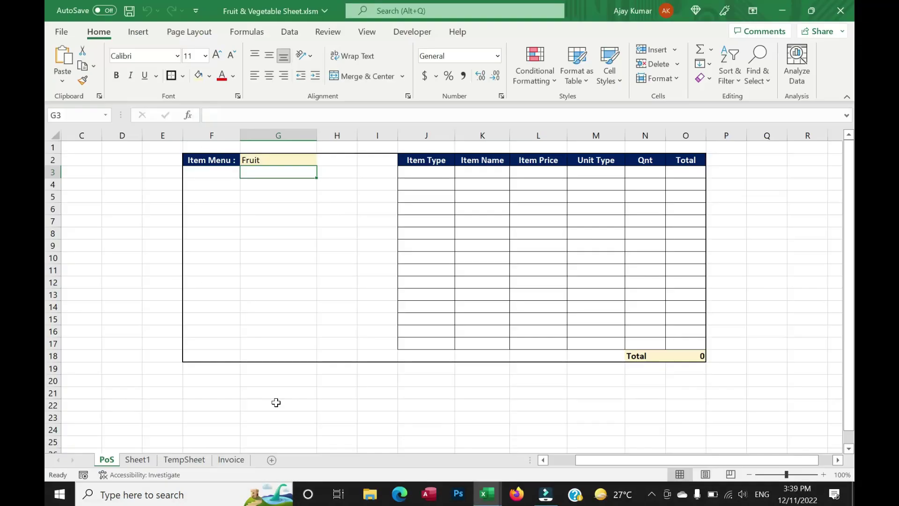
pyautogui.click(288, 160)
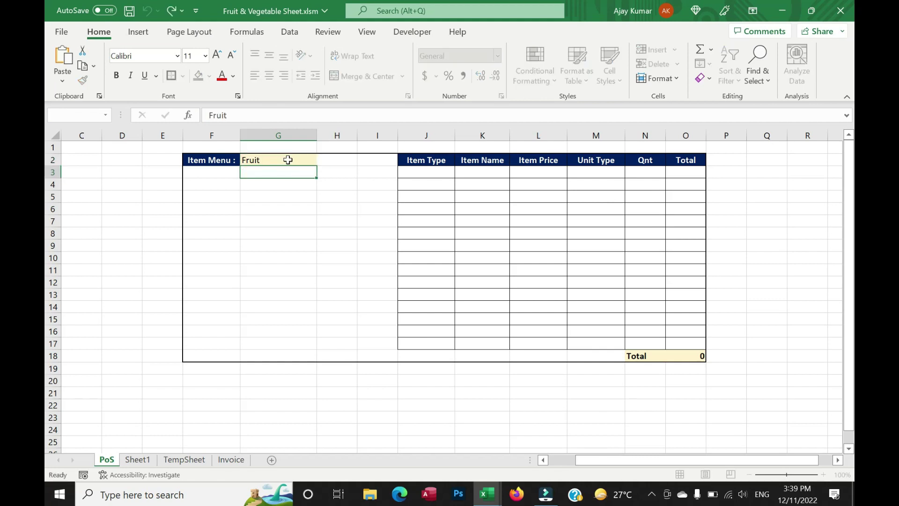
pyautogui.rightClick(240, 209)
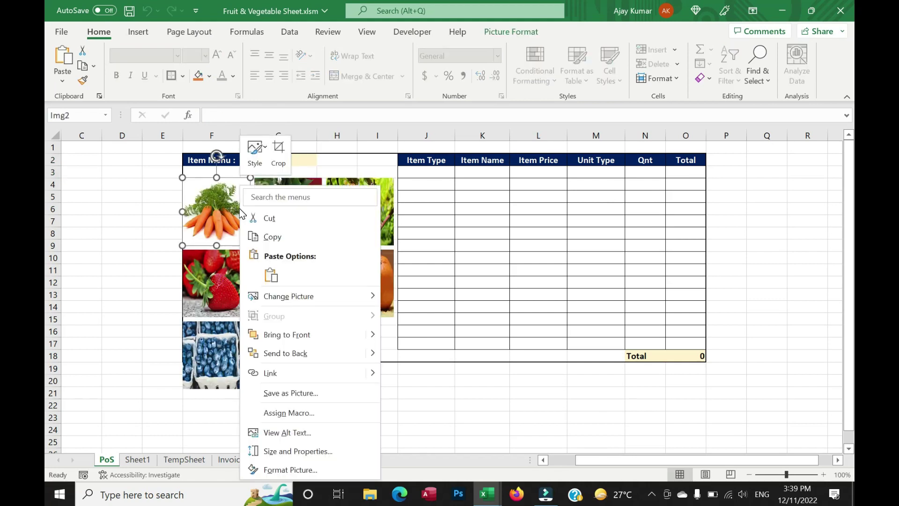
pyautogui.click(288, 412)
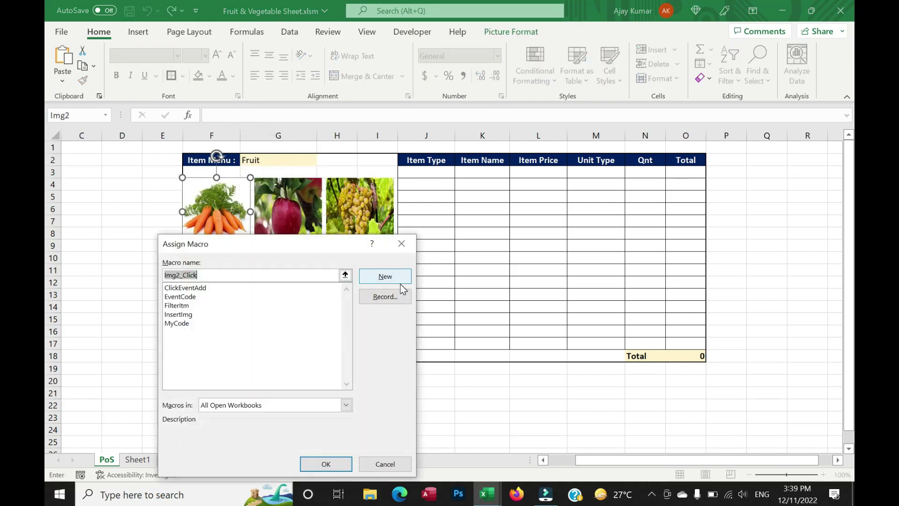
pyautogui.click(333, 467)
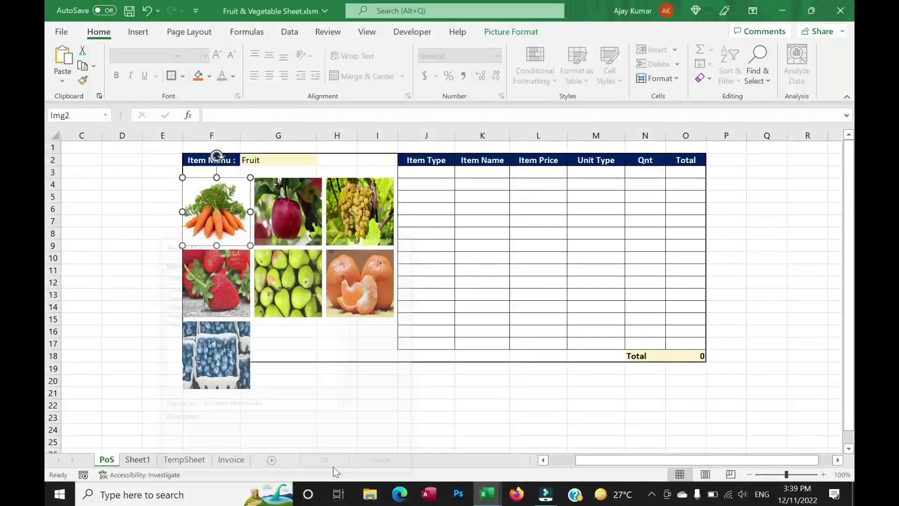
# - Click the carrot picture to test it and dismiss the Img2 message
pyautogui.click(300, 343)
pyautogui.click(234, 229)
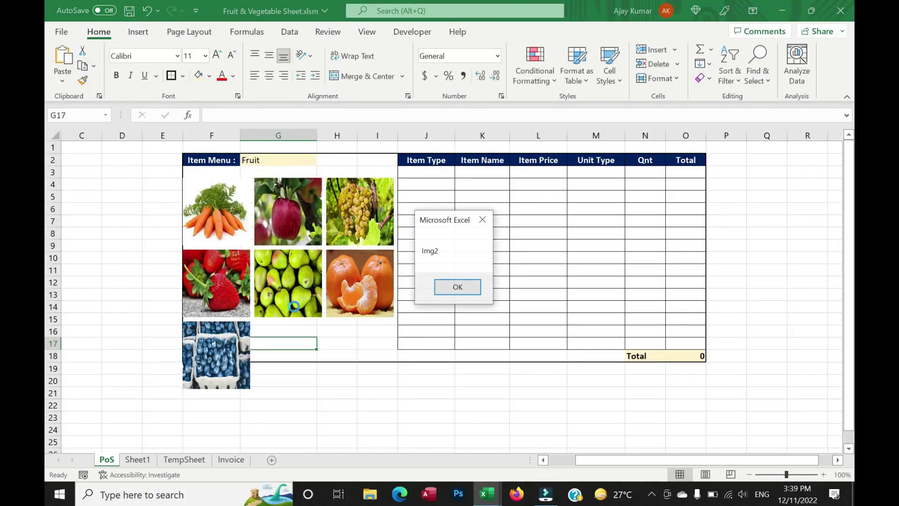
pyautogui.click(458, 288)
# - Select all the pictures on PoS and delete them
pyautogui.click(295, 220)
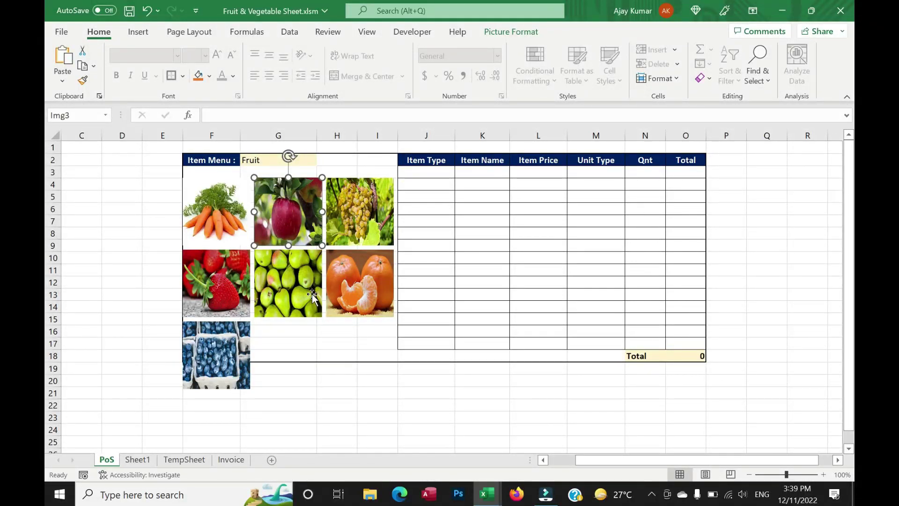
pyautogui.keyDown('ctrl'); pyautogui.click(242, 341); pyautogui.keyUp('ctrl')
pyautogui.keyDown('ctrl'); pyautogui.click(231, 235); pyautogui.keyUp('ctrl')
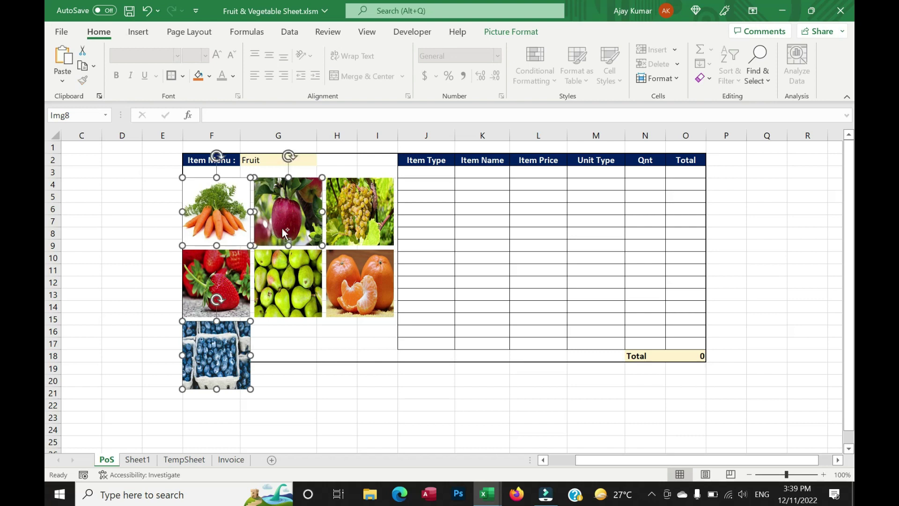
pyautogui.press('Delete')
# - On Sheet1, change Carrat's item type in A3 to Vegetable
pyautogui.click(137, 460)
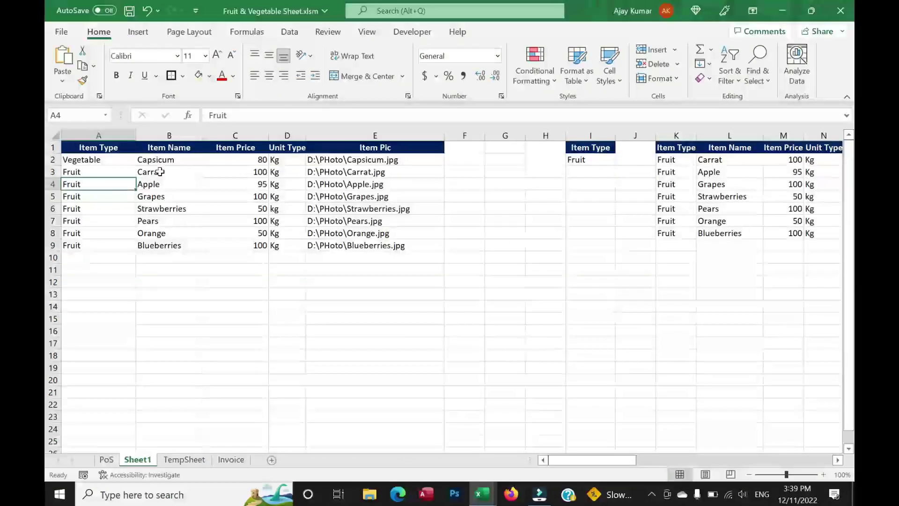
pyautogui.click(100, 171)
pyautogui.write('Ven')
pyautogui.press('BackSpace')
pyautogui.write('getable')
pyautogui.press('Return')
# - In Module3, add .OnAction = "EventCode" after the .Left = imgLeft line
pyautogui.hotkey('alt', 'F11')
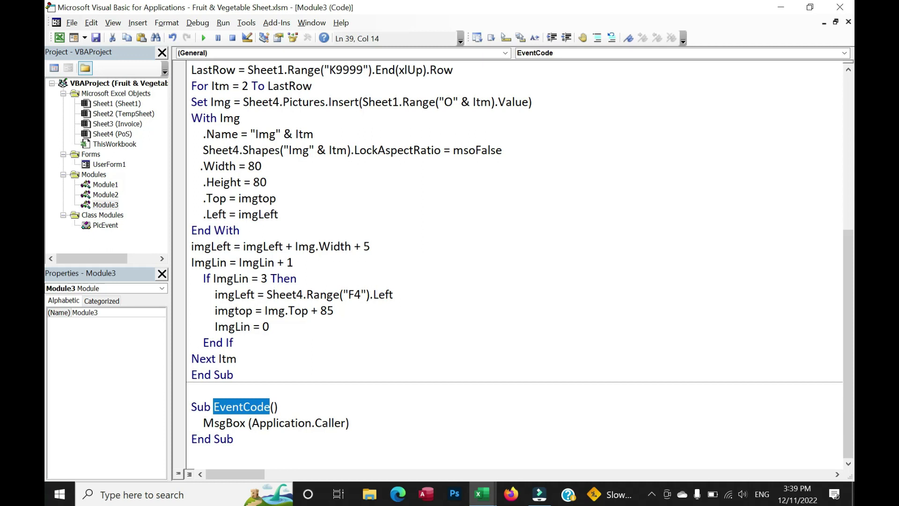
pyautogui.click(279, 214)
pyautogui.press('Return')
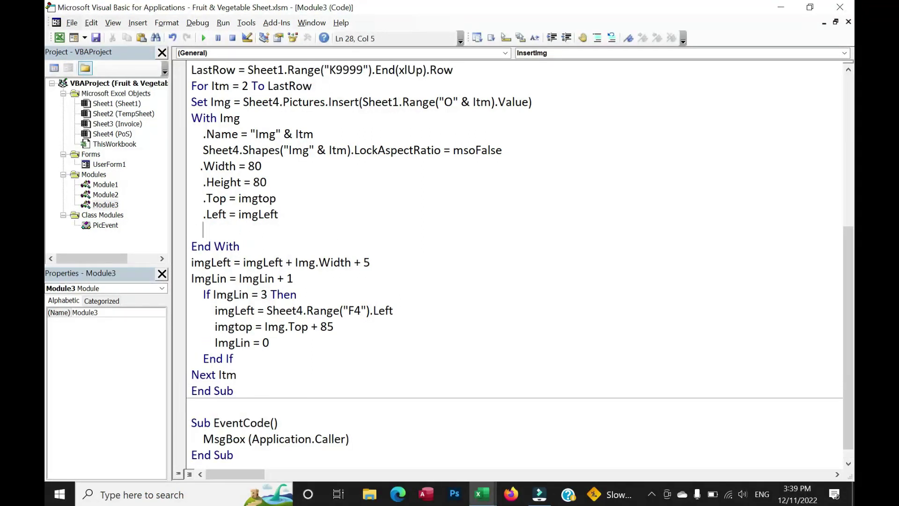
pyautogui.write('.OnC')
pyautogui.press('BackSpace')
pyautogui.write('Action =')
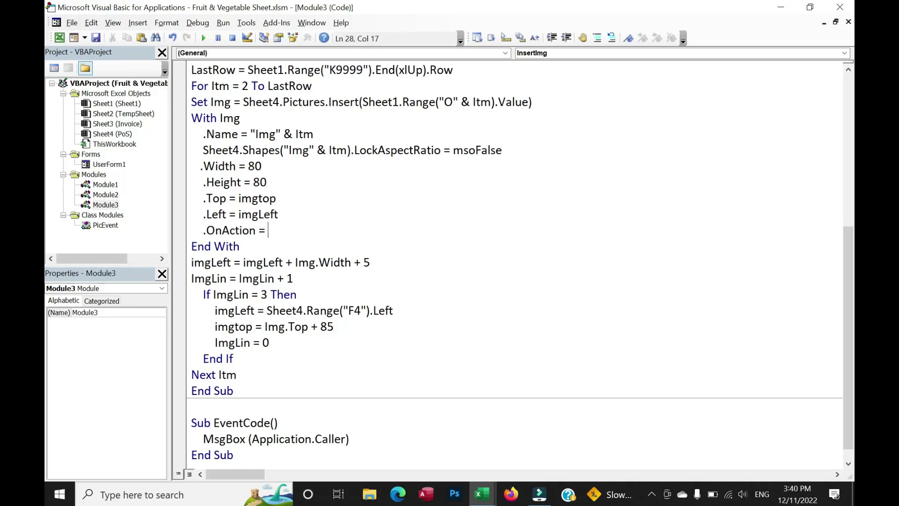
pyautogui.write('"EventCode"')
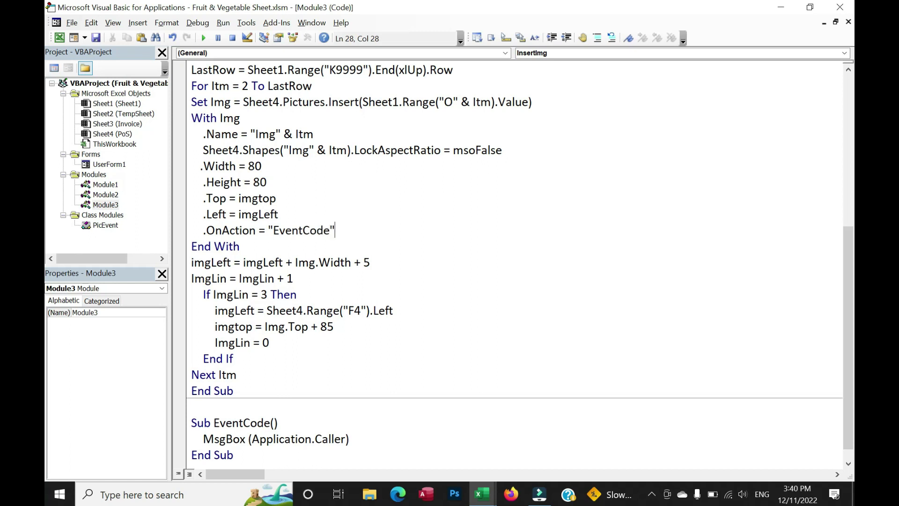
pyautogui.click(346, 346)
pyautogui.hotkey('alt', 'F11')
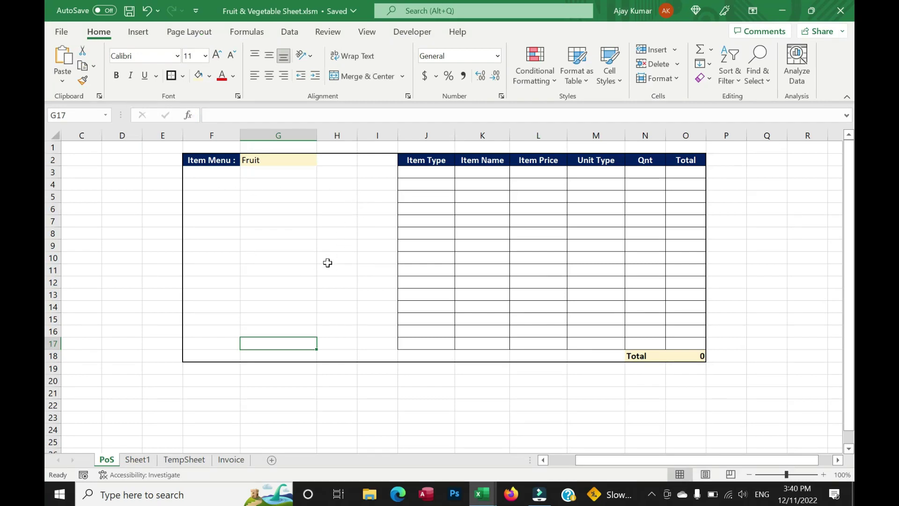
# - Re-pick Fruit in G2 and click each fruit picture, dismissing its Img name message
pyautogui.doubleClick(285, 159)
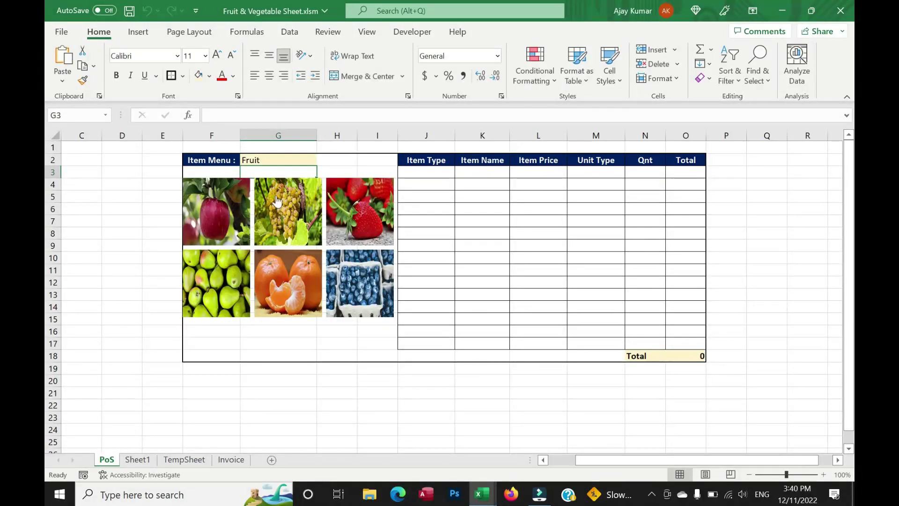
pyautogui.click(228, 203)
pyautogui.click(468, 288)
pyautogui.click(466, 288)
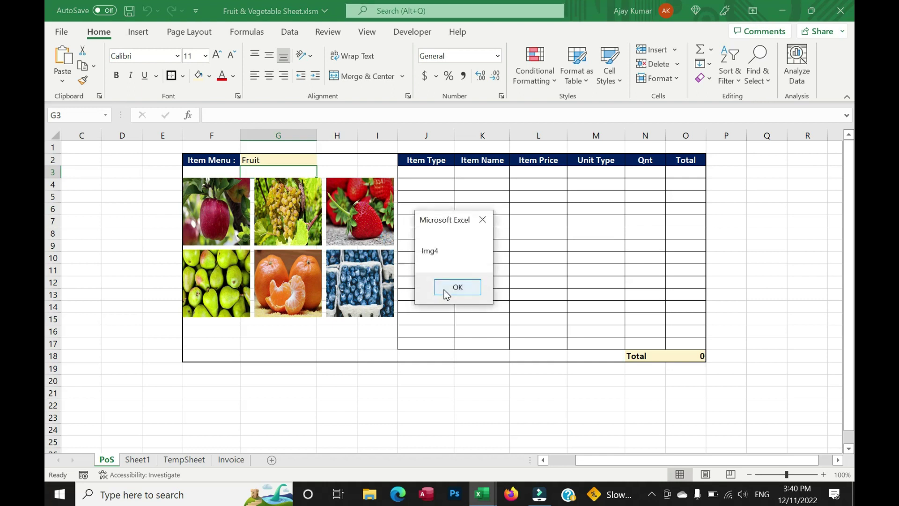
pyautogui.click(443, 288)
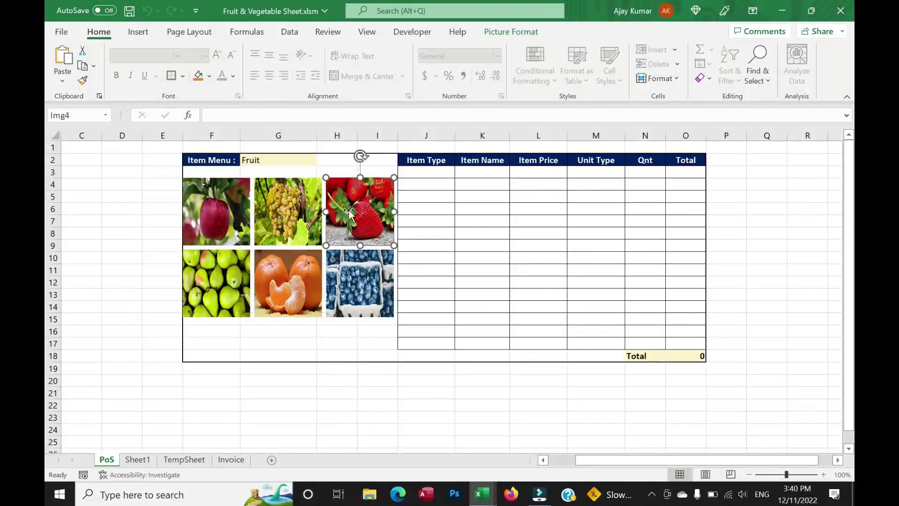
pyautogui.click(337, 332)
pyautogui.click(368, 235)
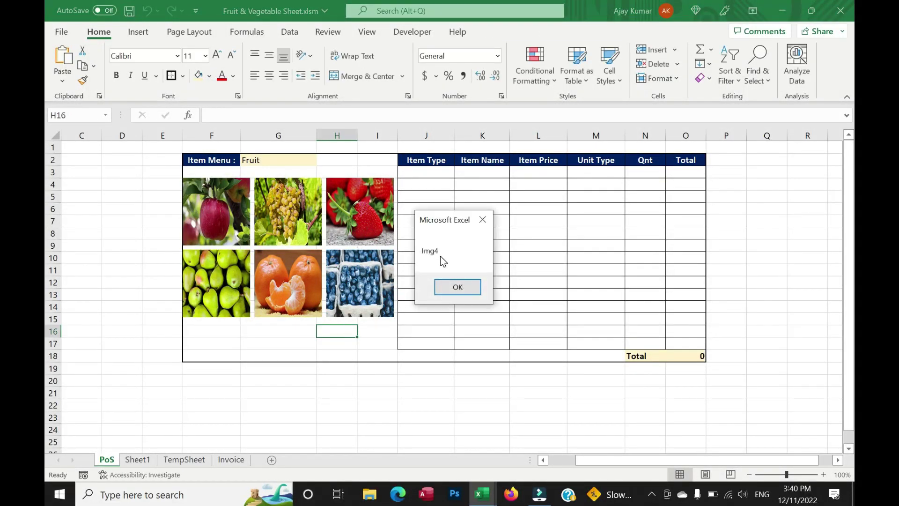
pyautogui.click(458, 286)
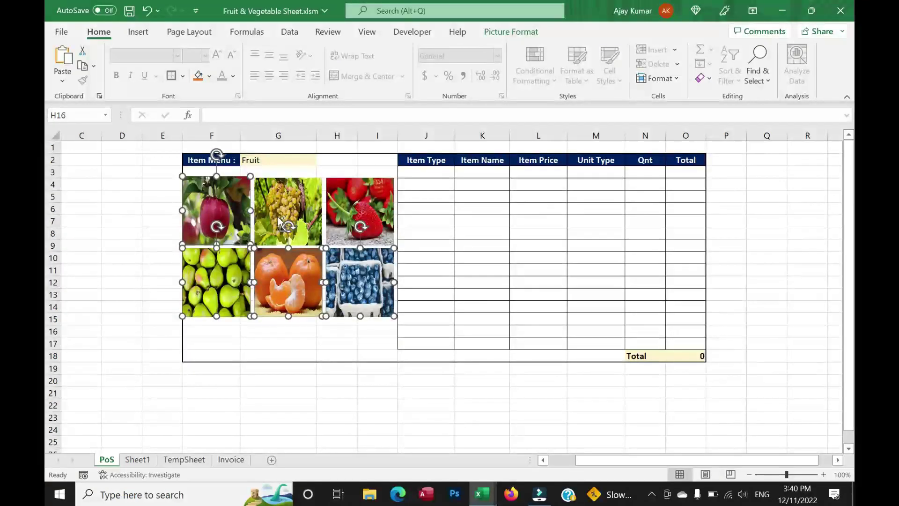
# - Rerun the G2 menu, test the apple picture's Img2 message, then view Apple in Sheet1
pyautogui.hotkey('alt', 'F11')
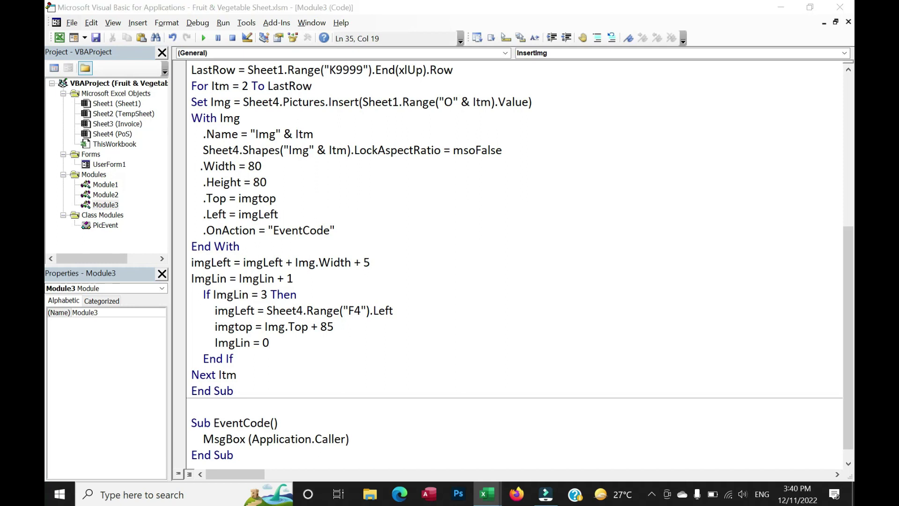
pyautogui.hotkey('alt', 'F11')
pyautogui.click(219, 187)
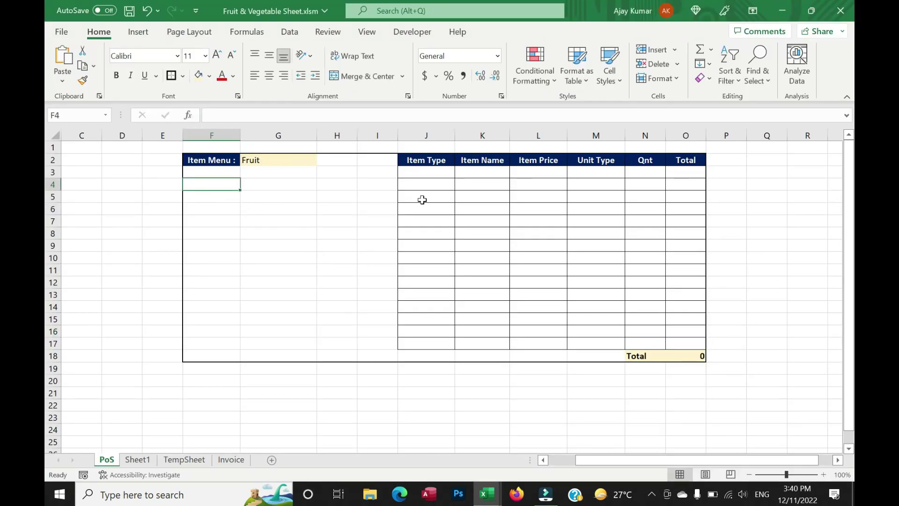
pyautogui.moveTo(415, 173); pyautogui.dragTo(666, 175)
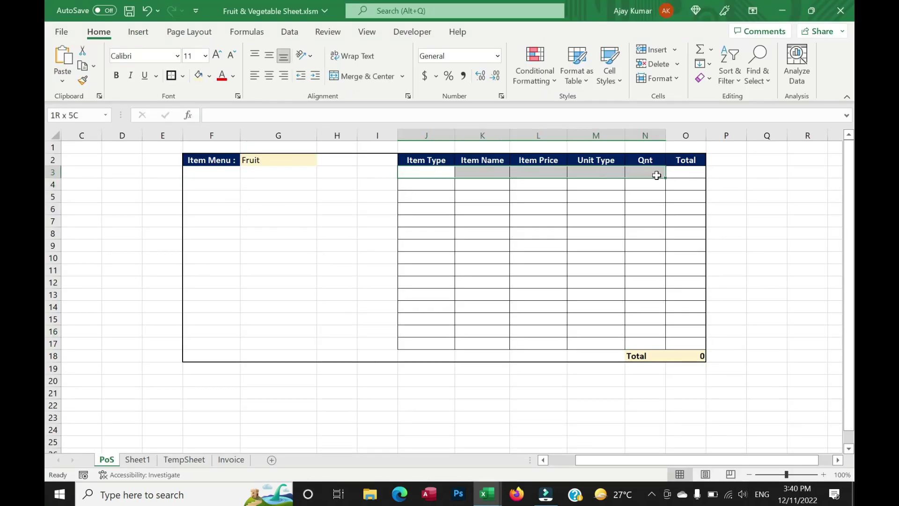
pyautogui.click(282, 160)
pyautogui.press('Return')
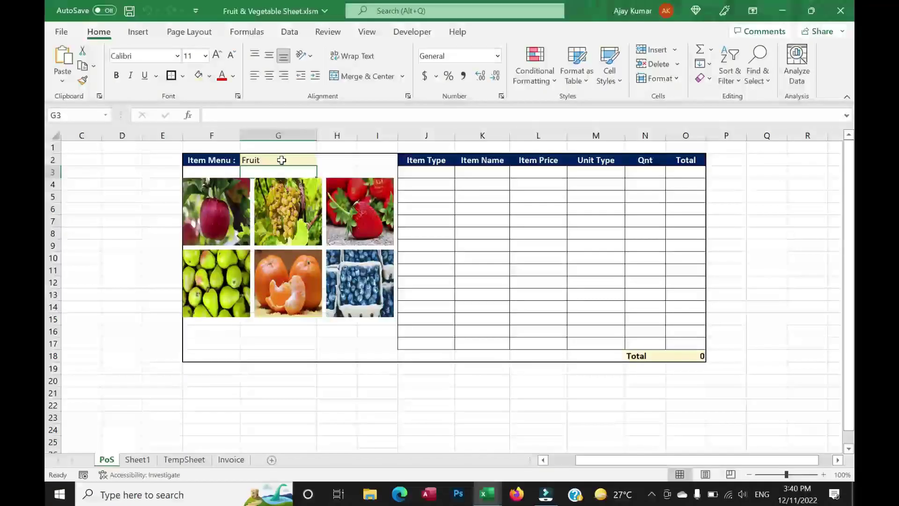
pyautogui.click(235, 192)
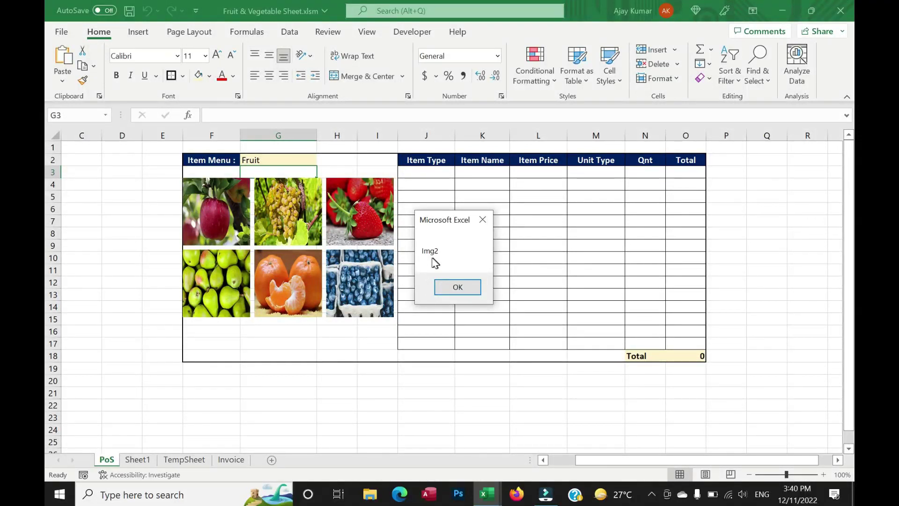
pyautogui.click(456, 291)
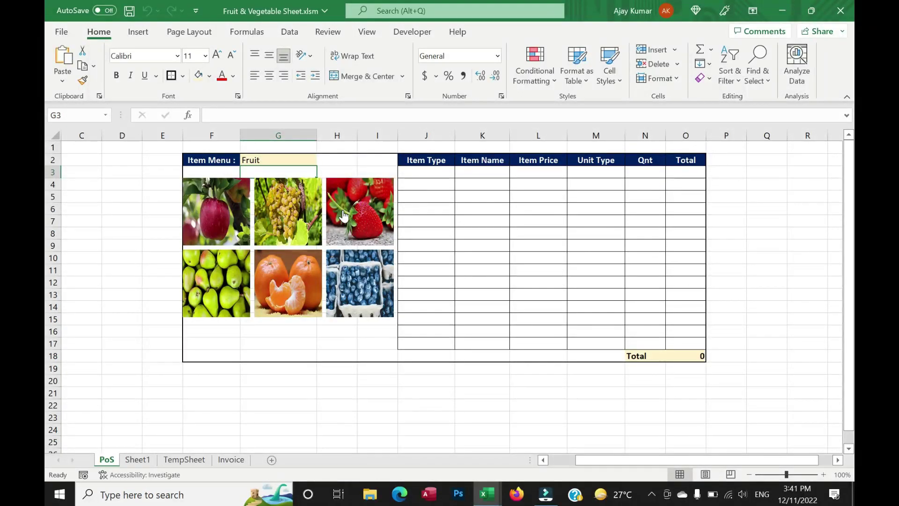
pyautogui.click(148, 460)
pyautogui.click(730, 160)
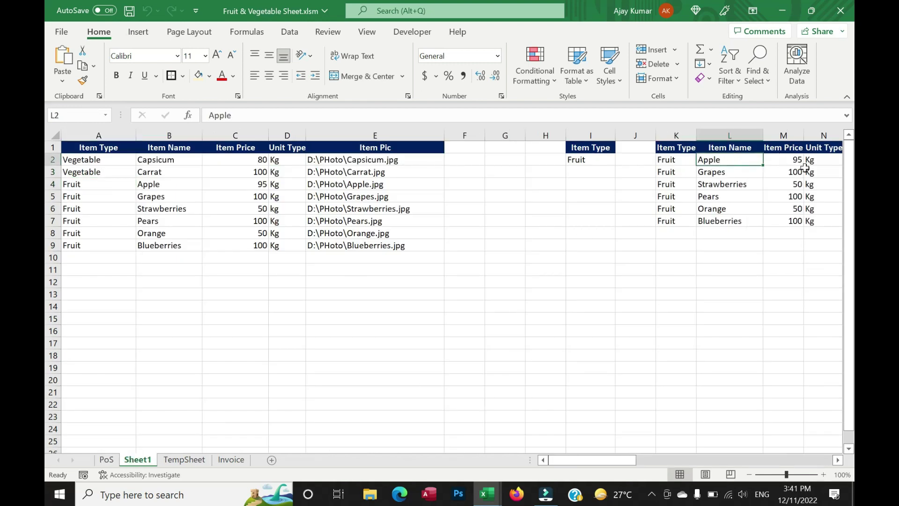
# - Look over the fruit item rows on Sheet1, selecting Apple in row 2
pyautogui.hotkey('ctrl', 'Right')
pyautogui.hotkey('ctrl', 'Left')
pyautogui.click(53, 159)
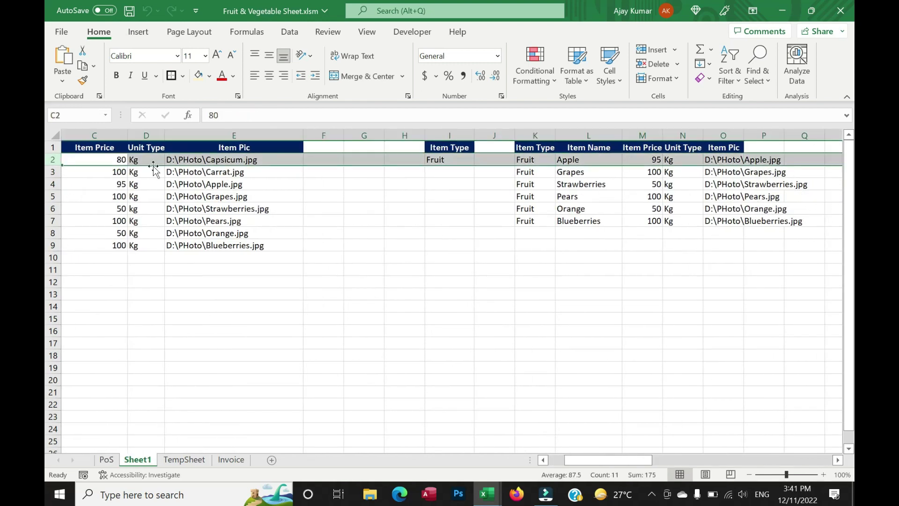
pyautogui.click(585, 160)
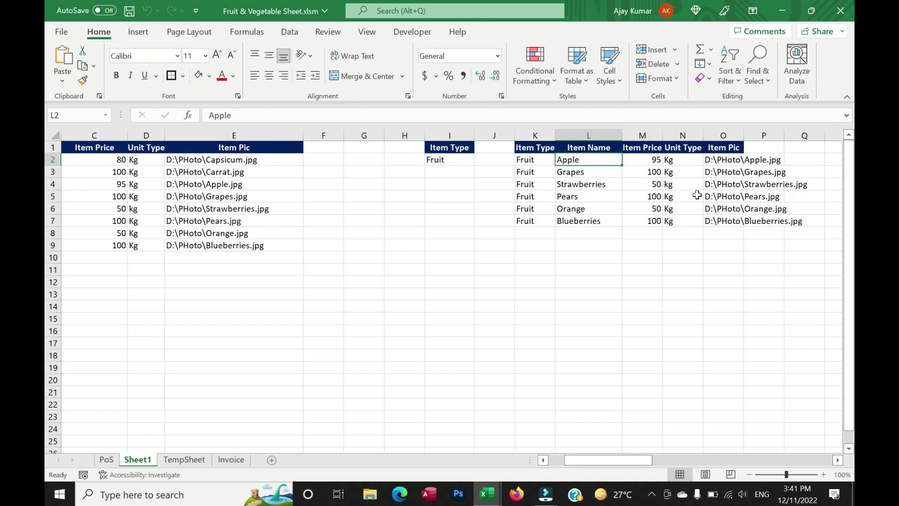
# - Add RowNo = Replace(Application.Caller, "Img", "") under Sub EventCode() and select the MsgBox line
pyautogui.hotkey('alt', 'F11')
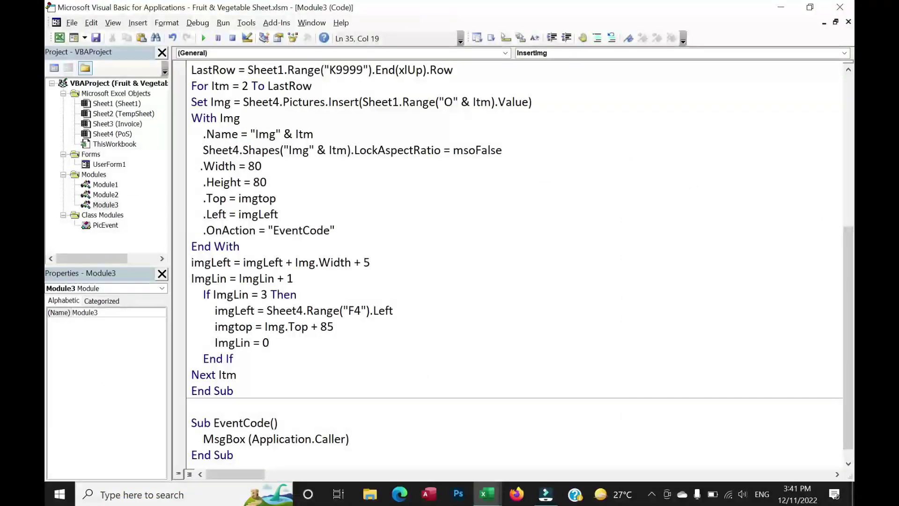
pyautogui.click(278, 423)
pyautogui.press('Return')
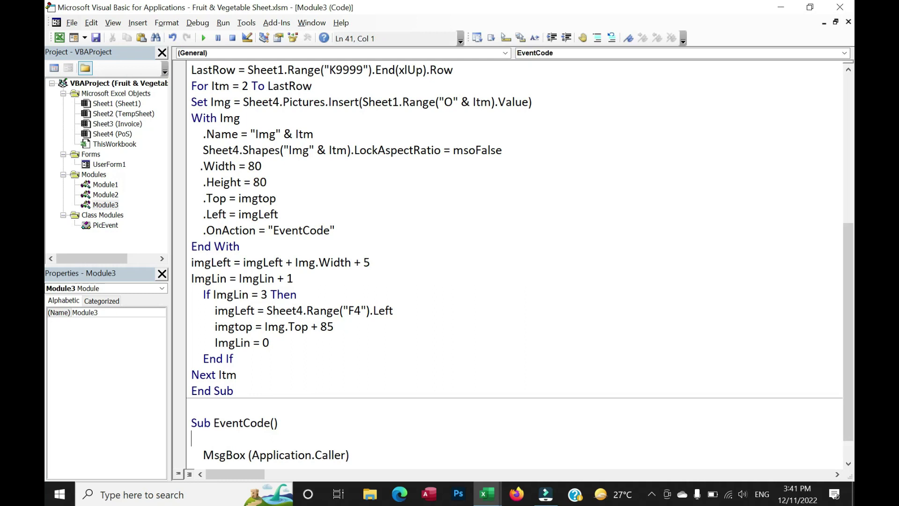
pyautogui.write('RowNo = ')
pyautogui.write('Replace')
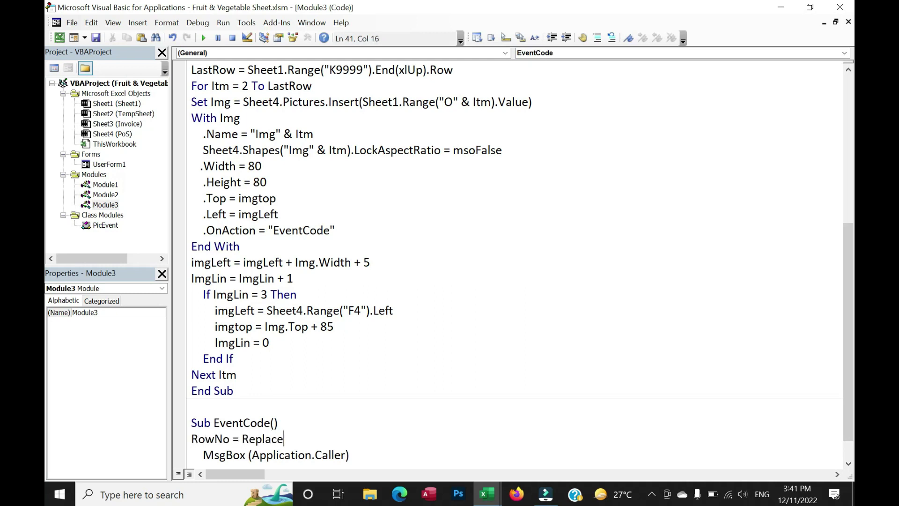
pyautogui.write('(Application.call')
pyautogui.press('Tab')
pyautogui.write(', "Img"')
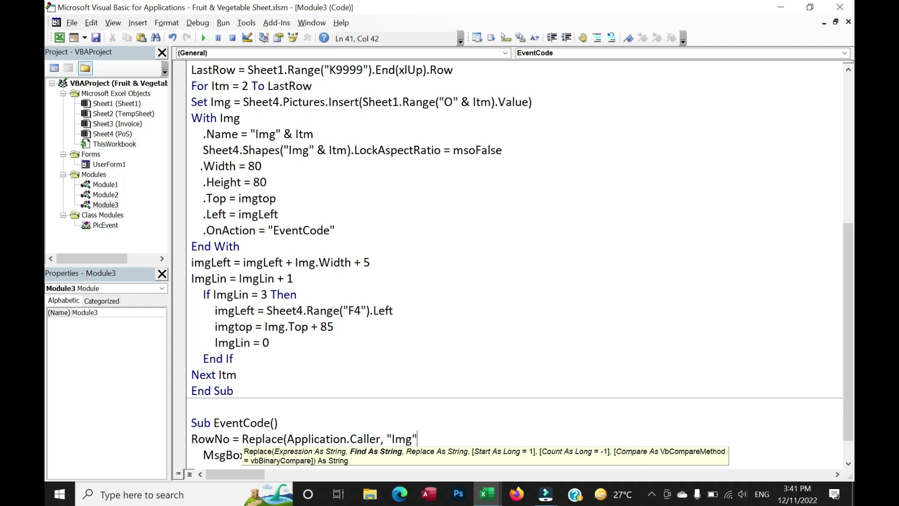
pyautogui.write(', "")')
pyautogui.press('Down')
pyautogui.moveTo(350, 456); pyautogui.dragTo(280, 455)
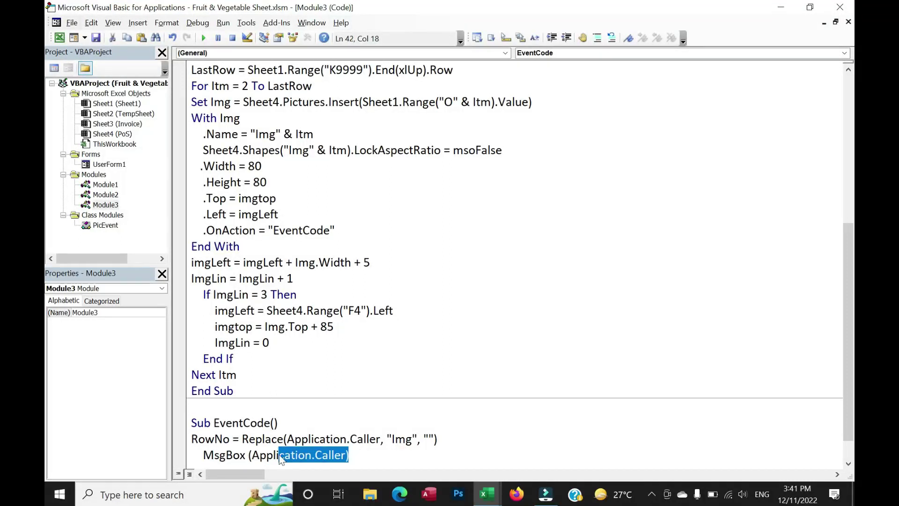
# - Trigger EventCode by clicking the apple picture on PoS and step past the RowNo line
pyautogui.hotkey('alt', 'F11')
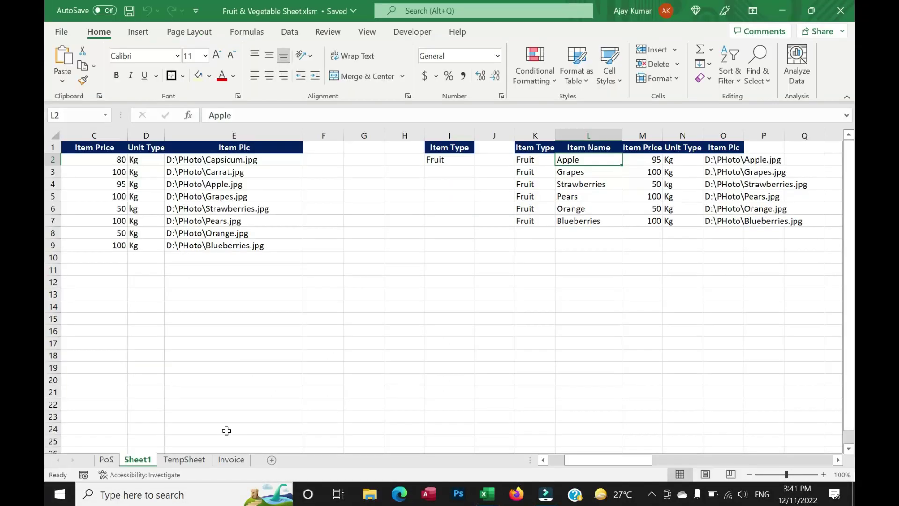
pyautogui.click(107, 460)
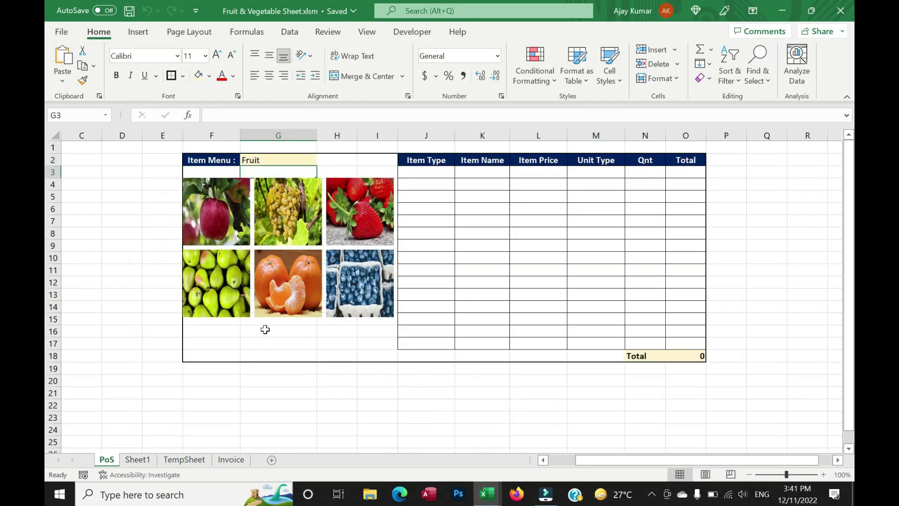
pyautogui.click(223, 213)
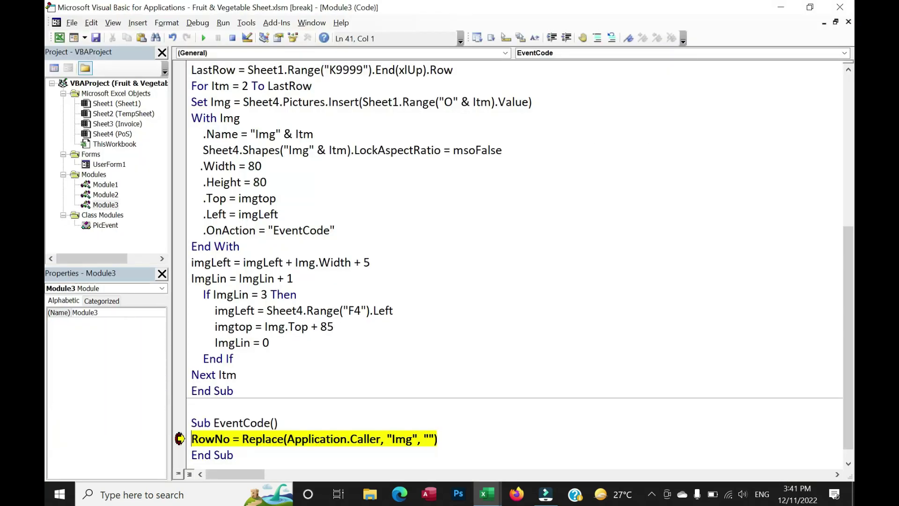
pyautogui.press('F8')
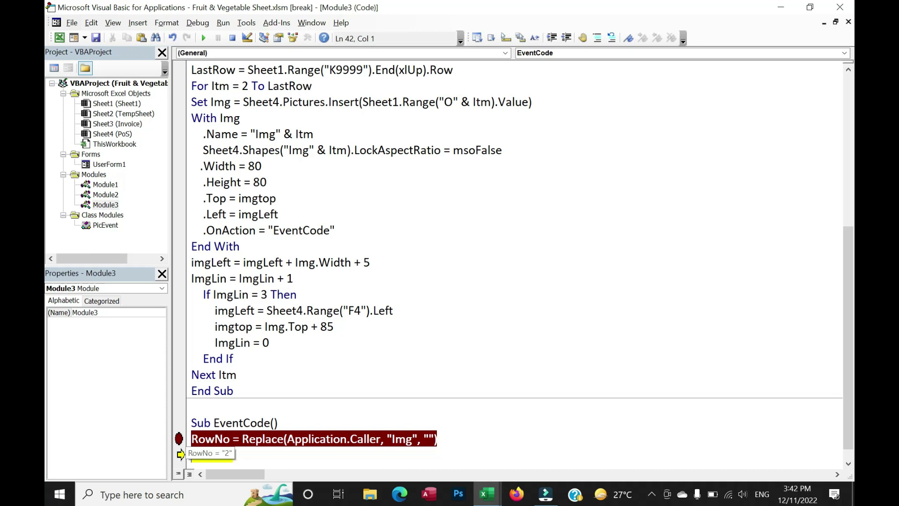
# - Try wrapping the Replace result in Val(), then remove the Val wrapper again
pyautogui.click(241, 439)
pyautogui.write('Val(')
pyautogui.press('End')
pyautogui.write(')')
pyautogui.press('BackSpace')
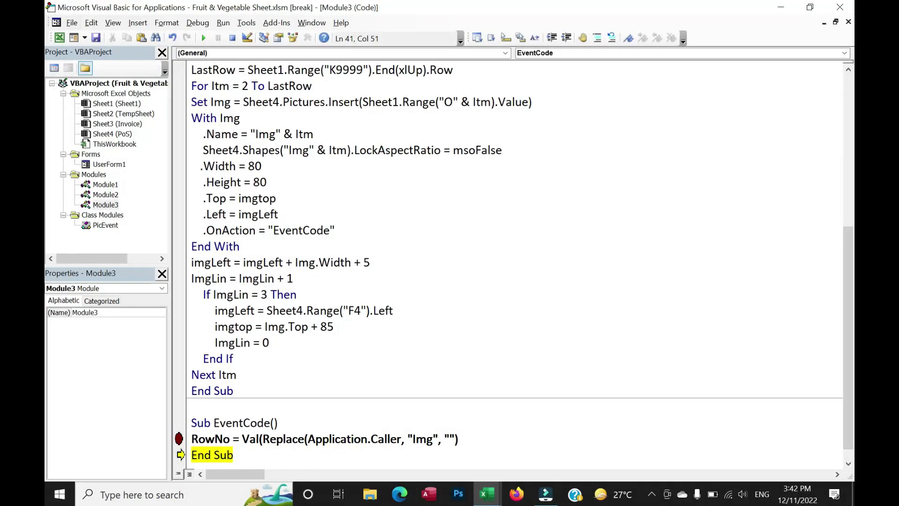
pyautogui.click(263, 439)
pyautogui.press('BackSpace')
pyautogui.press('BackSpace')
pyautogui.press('BackSpace')
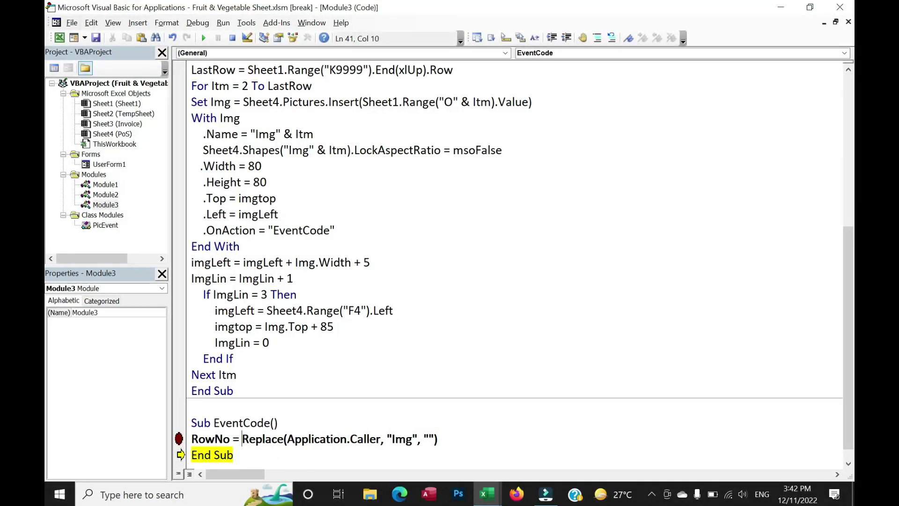
# - Declare Dim RowNo As Integer at the top of EventCode and stop the paused run
pyautogui.click(278, 423)
pyautogui.press('Return')
pyautogui.write('Dim RowNo as int')
pyautogui.press('Tab')
pyautogui.click(233, 38)
pyautogui.hotkey('ctrl', 'Tab')
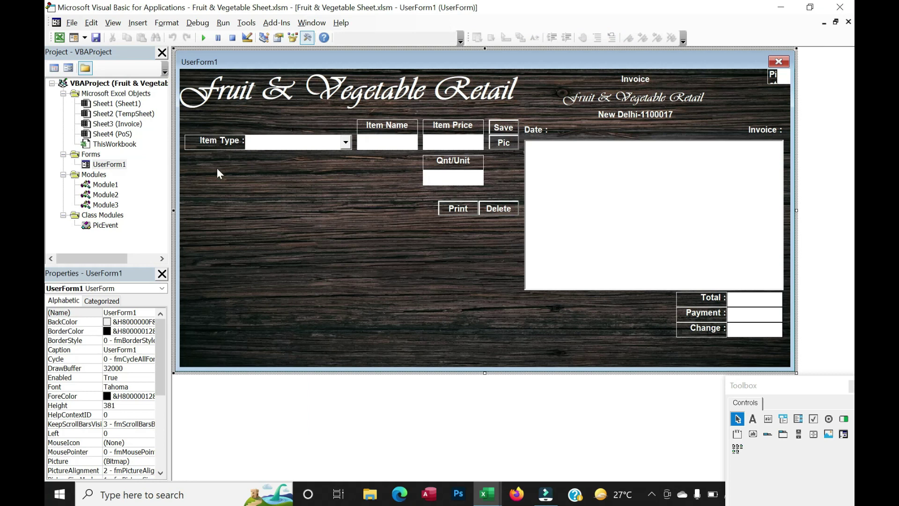
# - Rerun EventCode from the apple picture and step to check RowNo's value
pyautogui.hotkey('alt', 'F11')
pyautogui.click(220, 216)
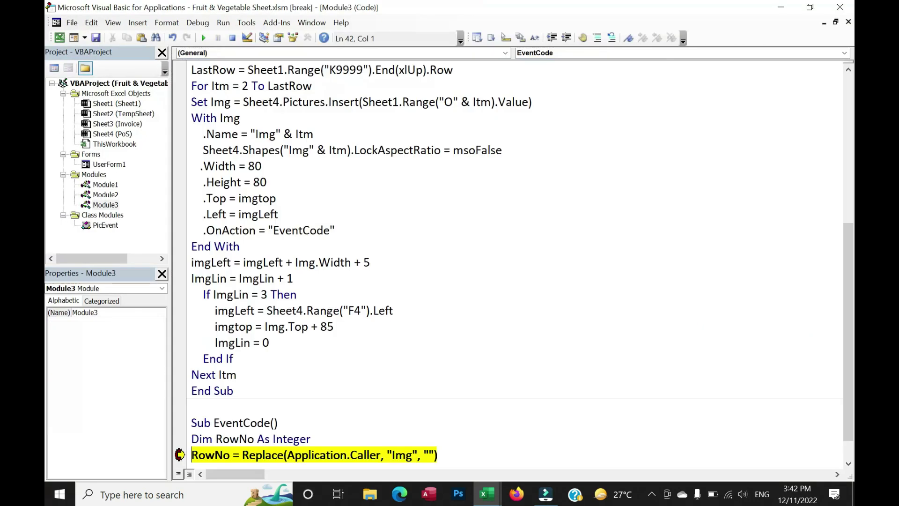
pyautogui.press('F8')
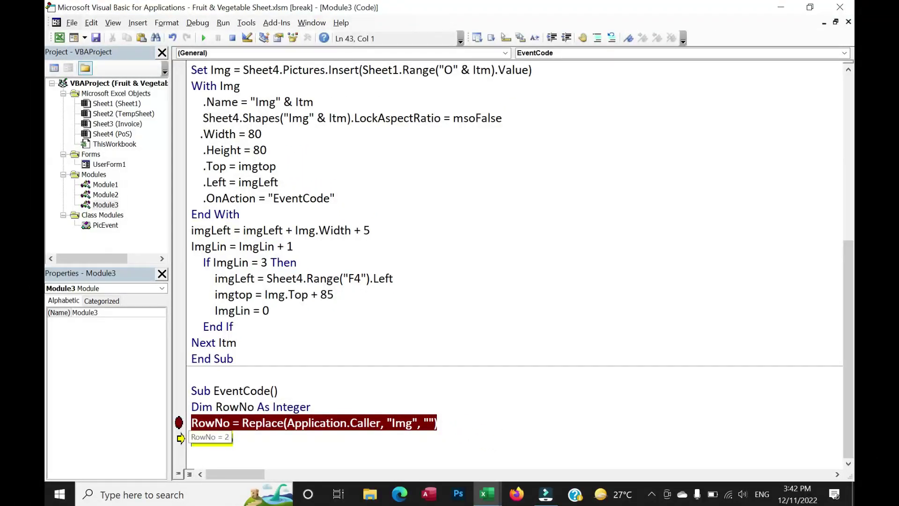
pyautogui.hotkey('alt', 'F11')
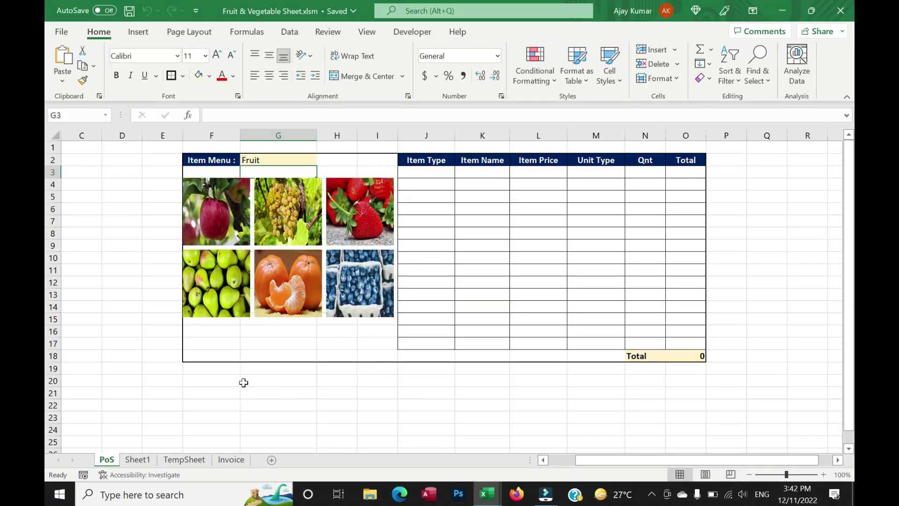
pyautogui.click(137, 460)
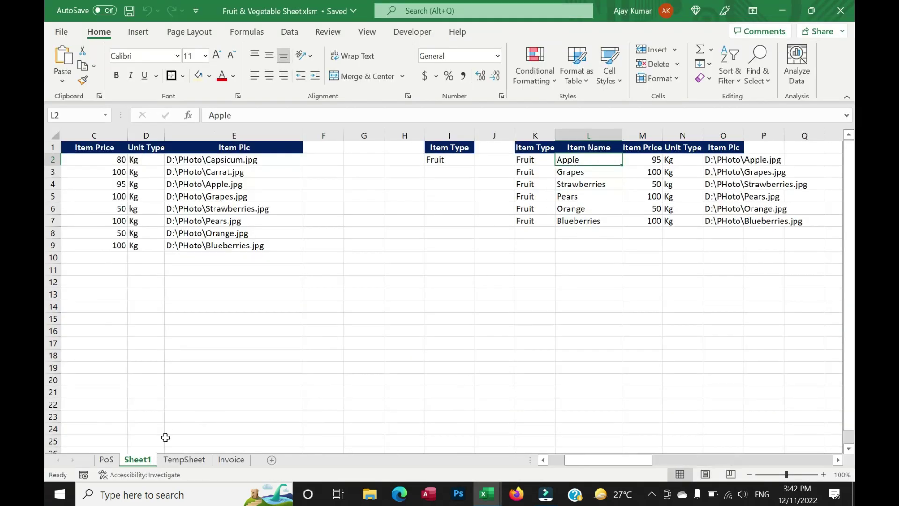
pyautogui.click(106, 460)
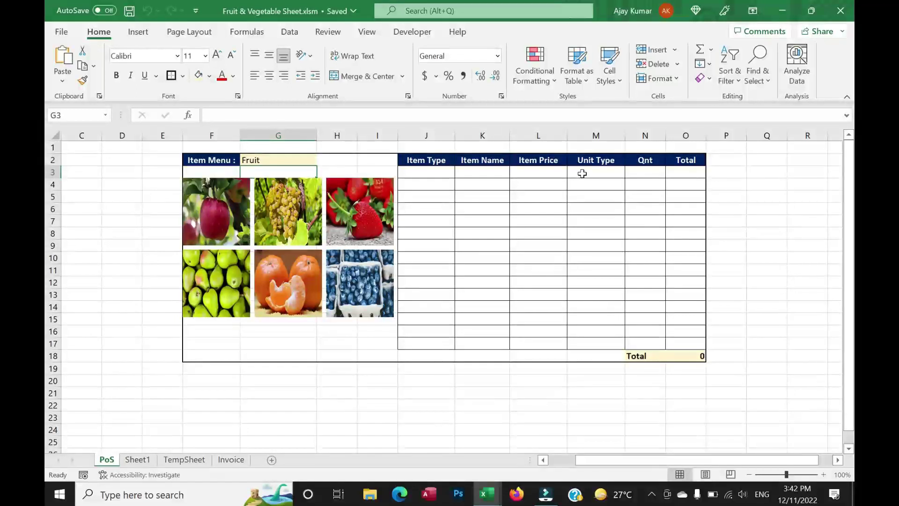
# - Start a NewRow = line after the RowNo line, checking the J3:O3 billing row
pyautogui.hotkey('alt', 'F11')
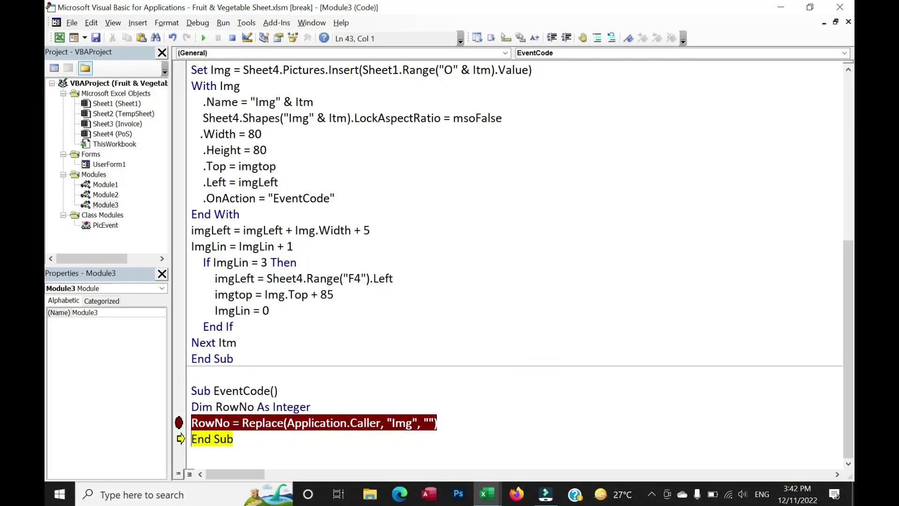
pyautogui.press('Return')
pyautogui.write('NewRow =')
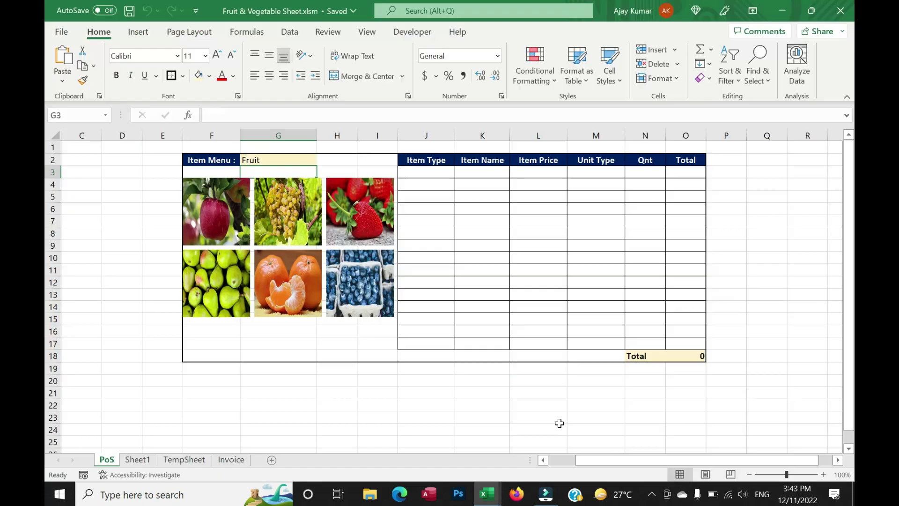
pyautogui.moveTo(425, 172); pyautogui.dragTo(680, 169)
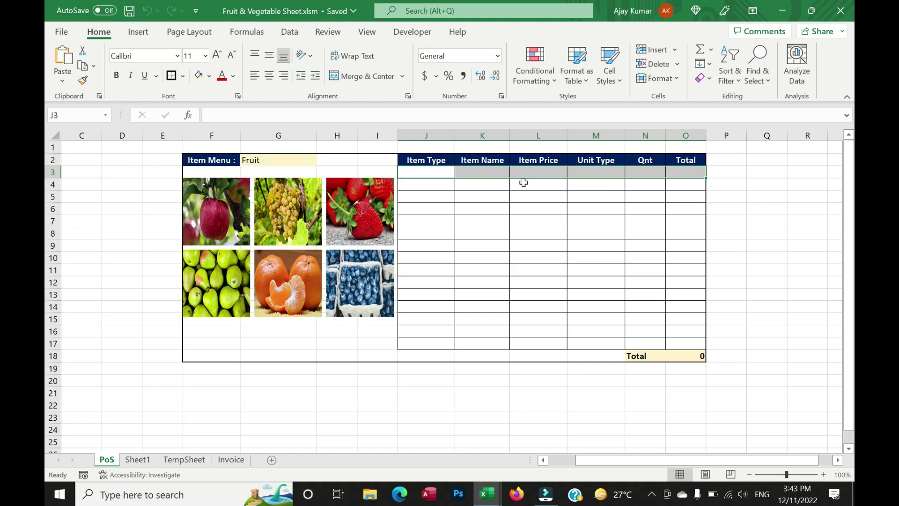
pyautogui.click(428, 176)
# - Complete NewRow = Sheet4.Range("K" & Rows.Count).End(xlUp).Row + 1
pyautogui.hotkey('alt', 'Tab')
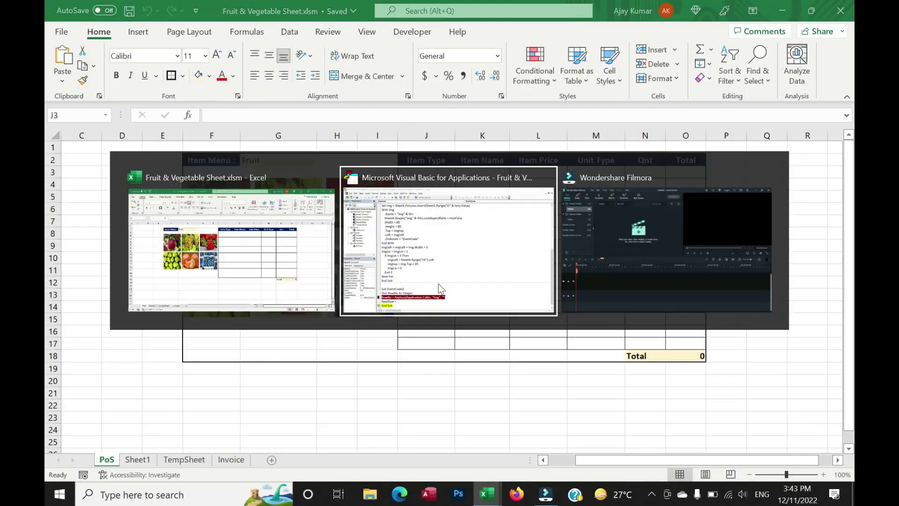
pyautogui.write('Sheet4.Range')
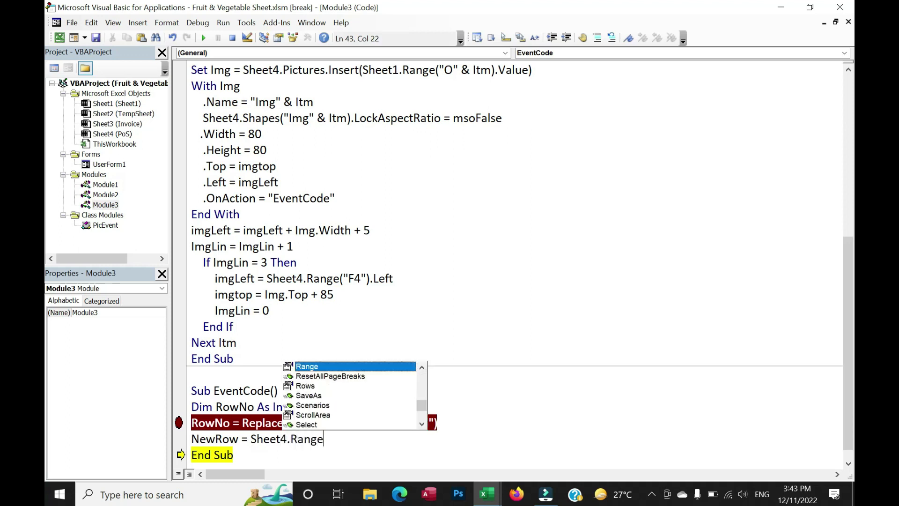
pyautogui.write('("K" & Rowsc.')
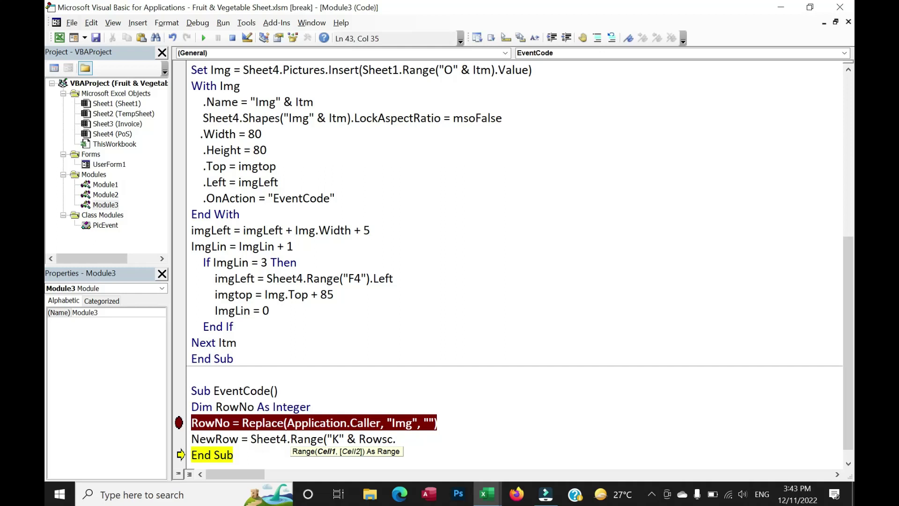
pyautogui.press('BackSpace')
pyautogui.press('BackSpace')
pyautogui.write('.count).end(xlup).row+1')
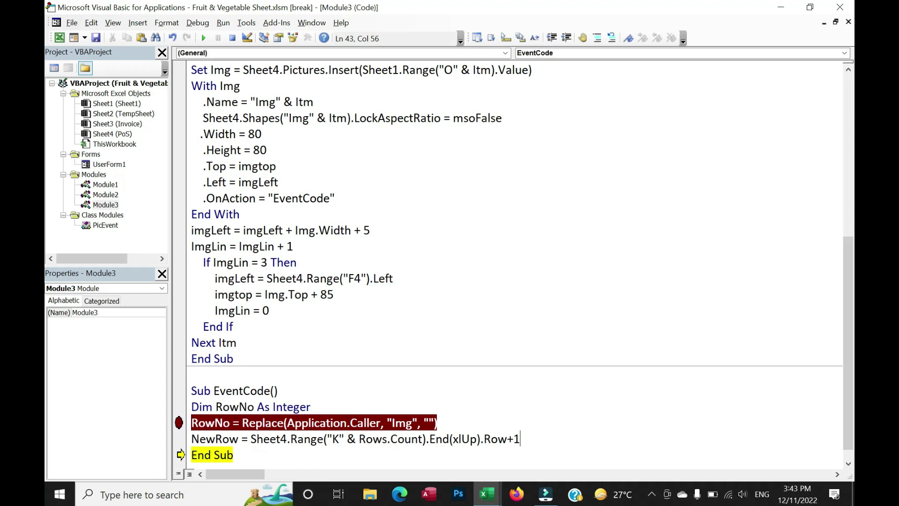
pyautogui.press('Return')
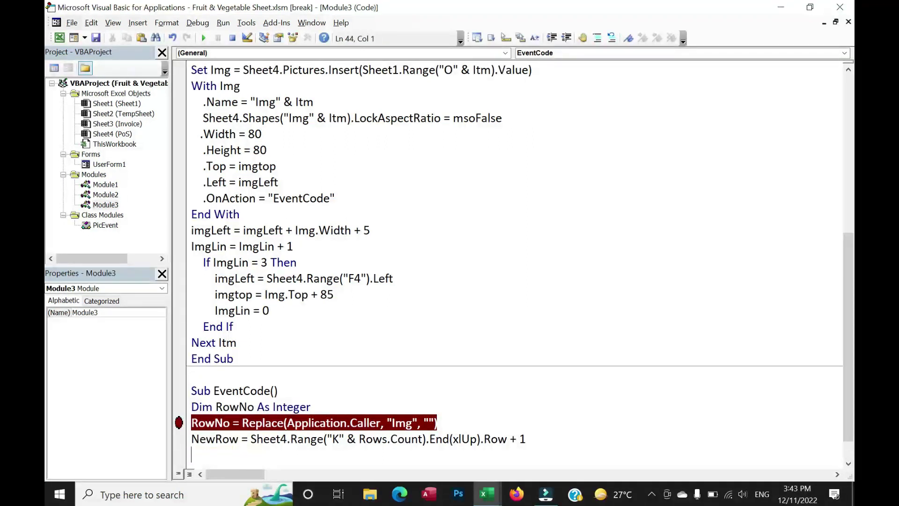
# - Add an indented Sheet4.Range("J" & NewRow) = line for the billing column J
pyautogui.scroll(-2, 514, 261)
pyautogui.press('Tab')
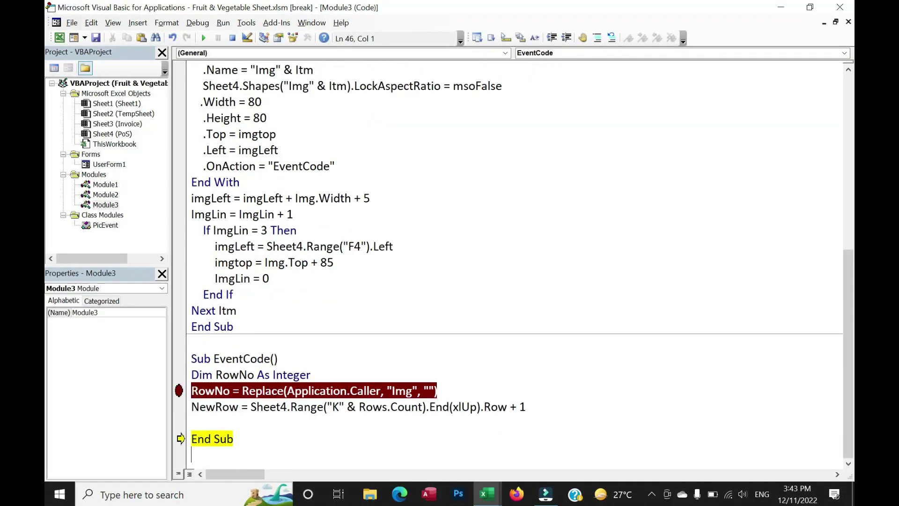
pyautogui.scroll(-2, 514, 256)
pyautogui.write('Sheet4.Range("K')
pyautogui.hotkey('alt', 'F11')
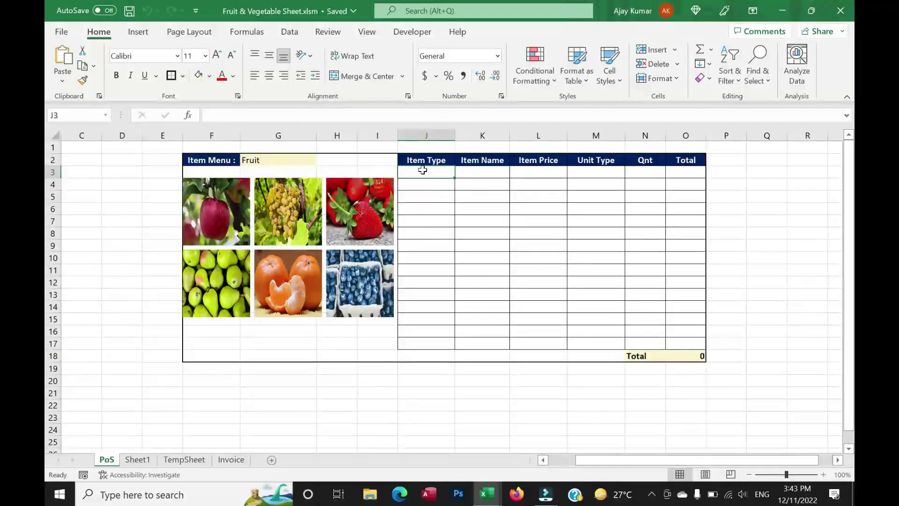
pyautogui.hotkey('alt', 'F11')
pyautogui.press('BackSpace')
pyautogui.write('J" &')
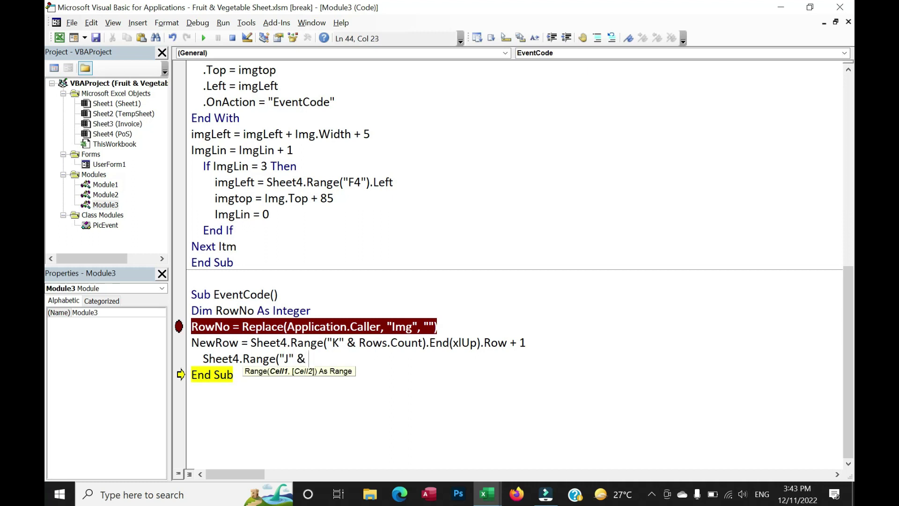
pyautogui.write(' NewRow) =')
# - Write the first copy line: Sheet4.Range("J" & NewRow) = Sheet1.Range("K" & RowNo).Value
pyautogui.hotkey('alt', 'F11')
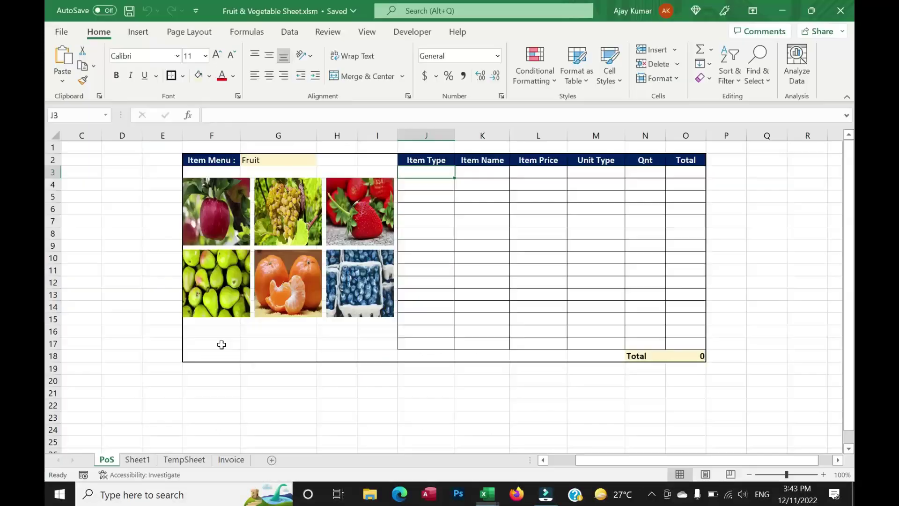
pyautogui.click(137, 460)
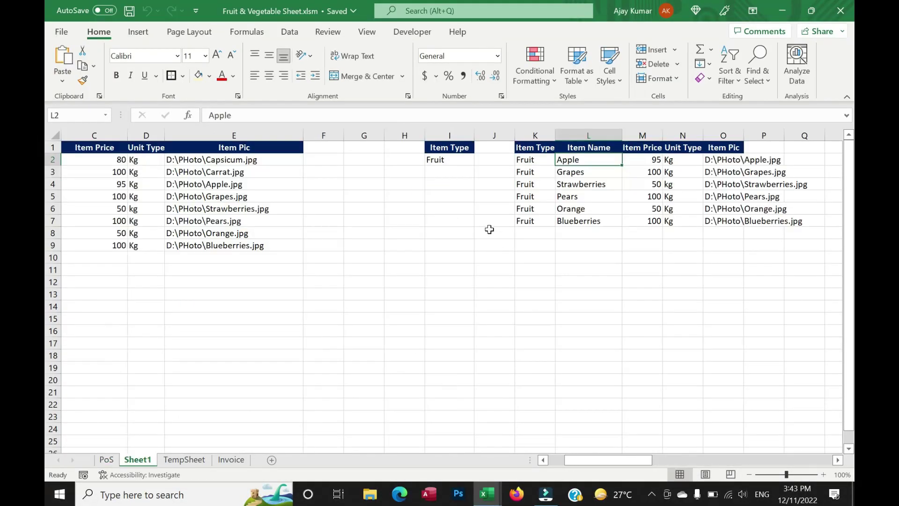
pyautogui.click(544, 160)
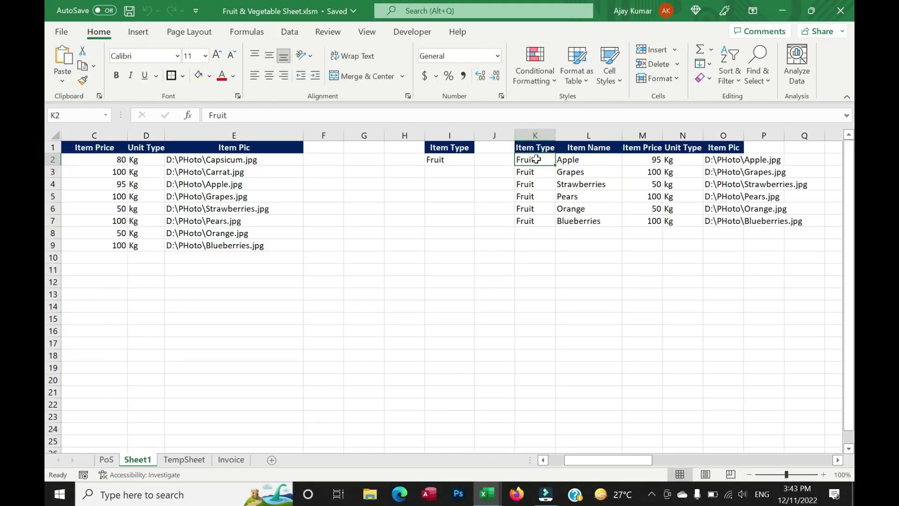
pyautogui.hotkey('alt', 'Tab')
pyautogui.write('Sheet')
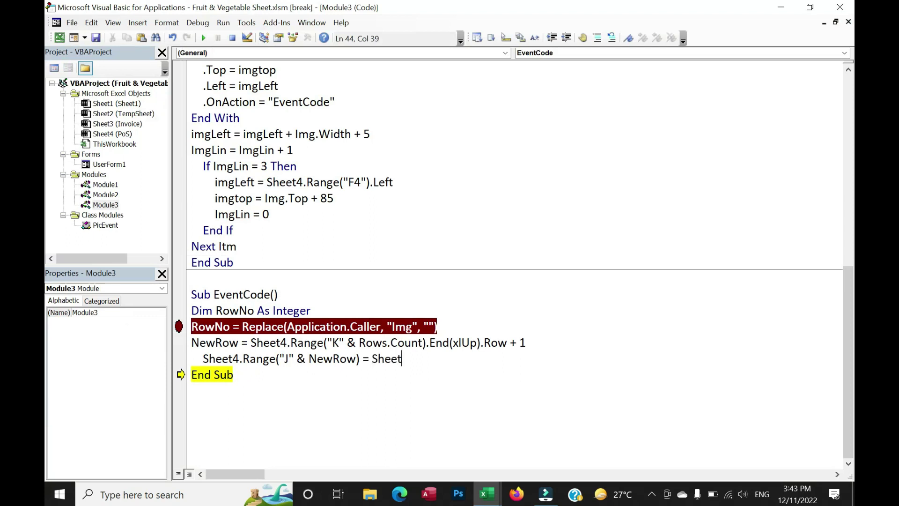
pyautogui.write('1.Range("K')
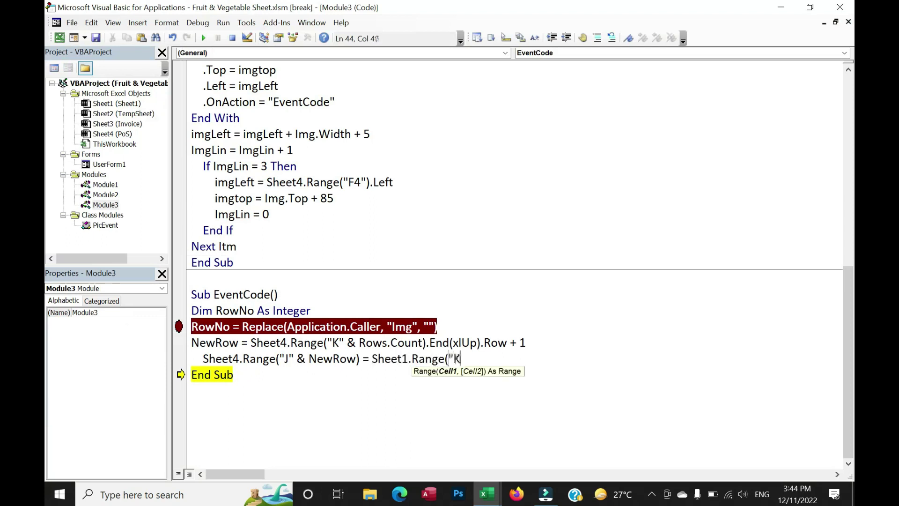
pyautogui.write('" &')
pyautogui.press('Down')
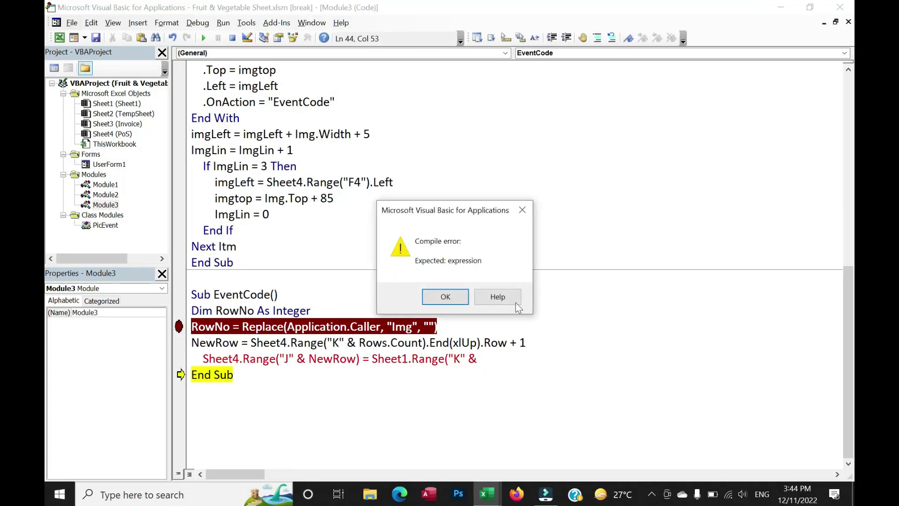
pyautogui.press('Return')
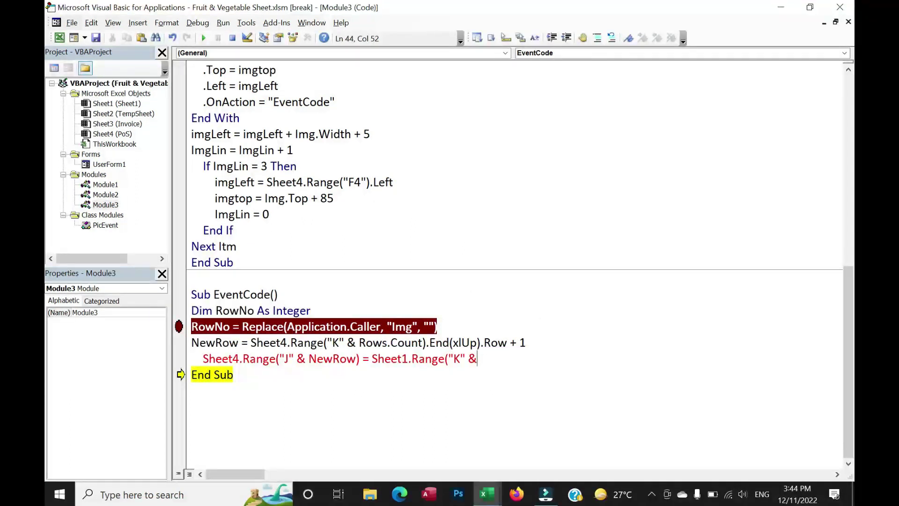
pyautogui.write(' Rowno).value')
pyautogui.press('Tab')
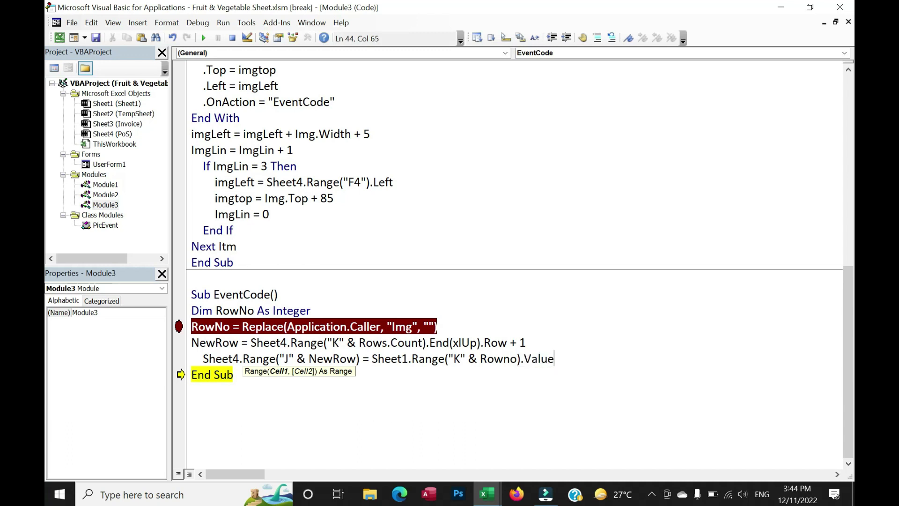
# - Duplicate the line and edit it to copy Sheet1 column L into PoS column K
pyautogui.hotkey('shift', 'Home')
pyautogui.hotkey('ctrl', 'c')
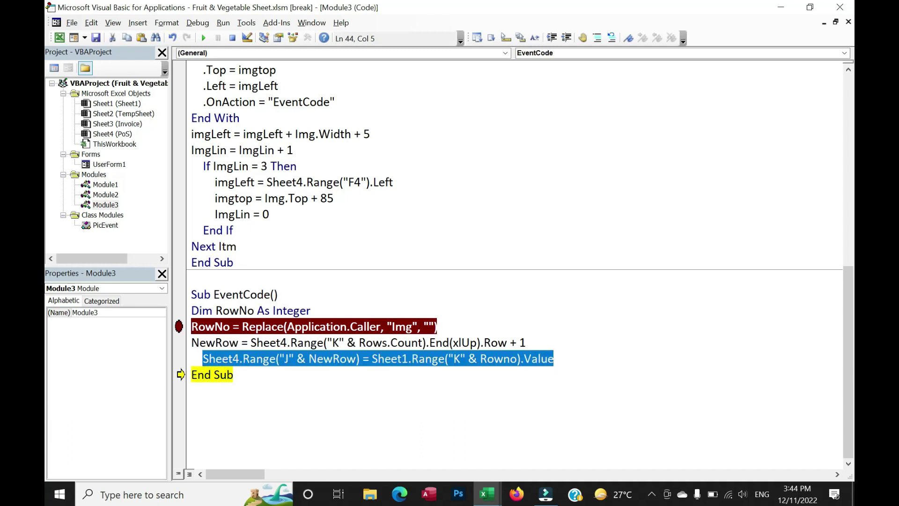
pyautogui.click(554, 359)
pyautogui.press('Return')
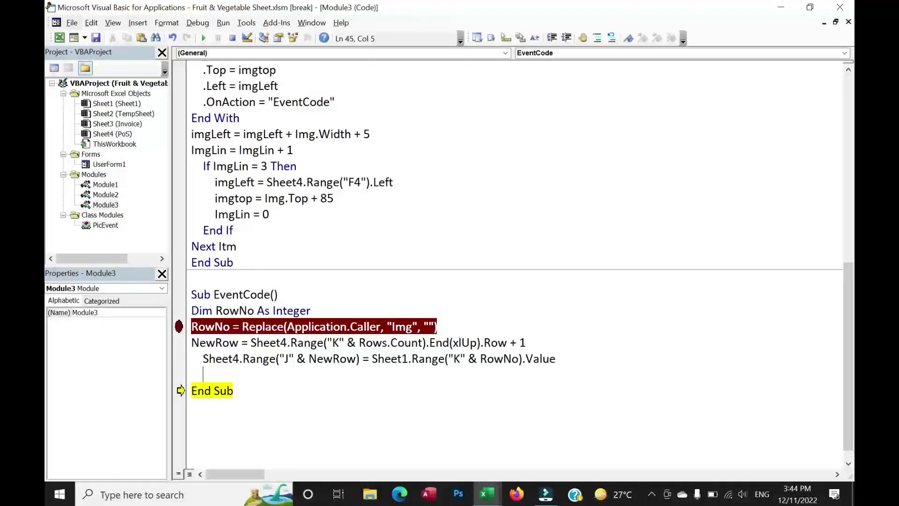
pyautogui.hotkey('ctrl', 'v')
pyautogui.hotkey('alt', 'Tab')
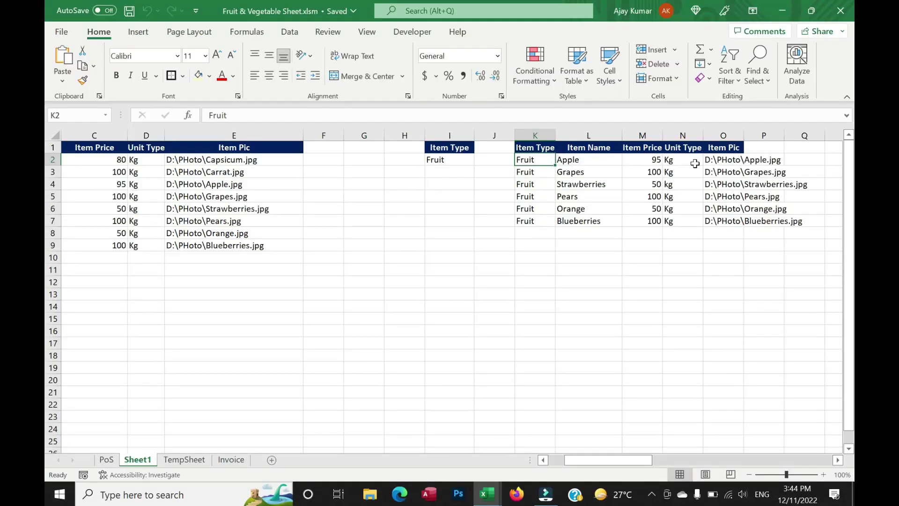
pyautogui.hotkey('alt', 'Tab')
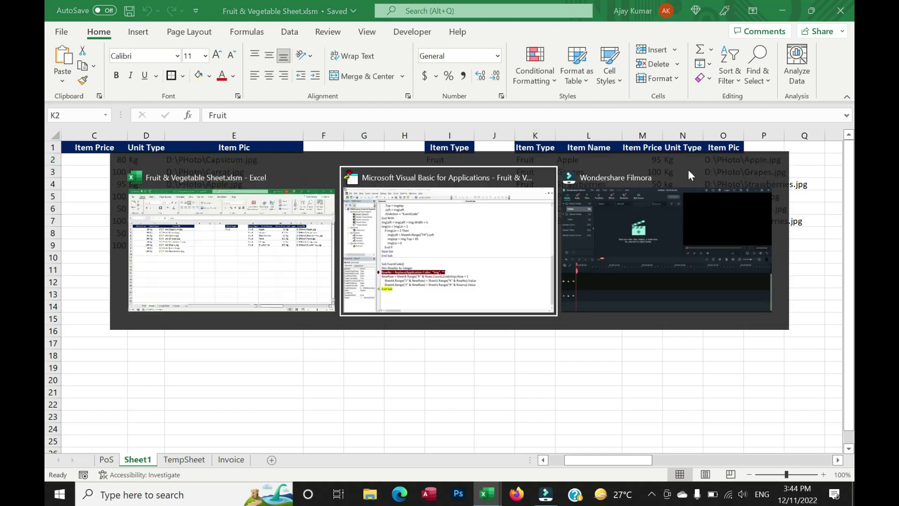
pyautogui.hotkey('shift', 'Right')
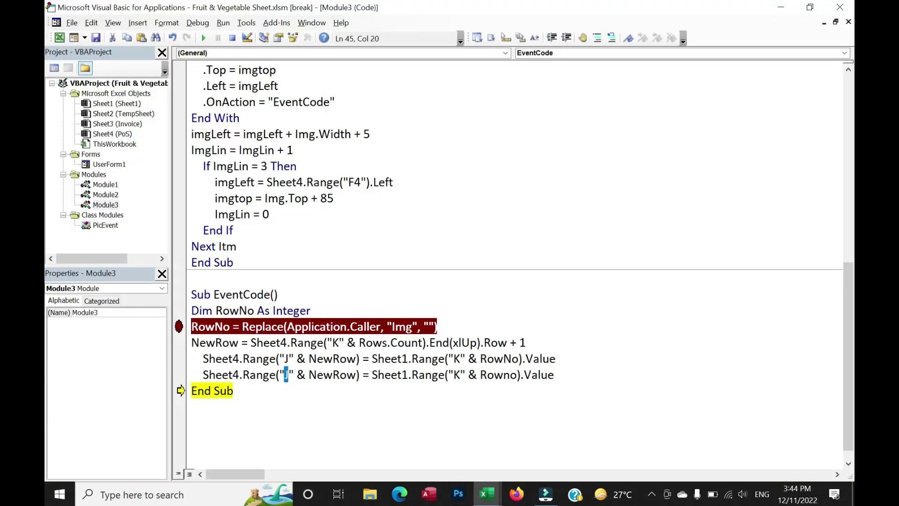
pyautogui.write('K')
pyautogui.hotkey('shift', 'Right')
pyautogui.write('L')
# - Add a third copy line sending Sheet1 column M into PoS column L
pyautogui.hotkey('alt', 'Tab')
pyautogui.click(603, 161)
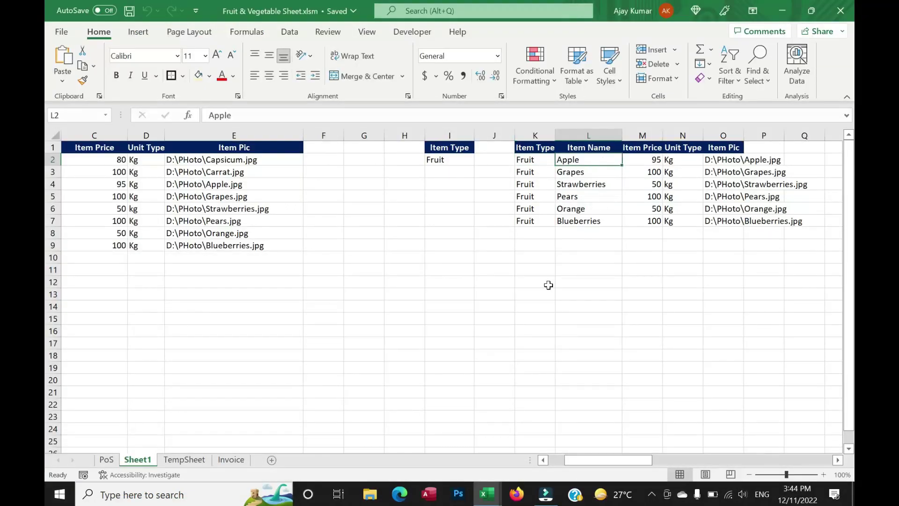
pyautogui.hotkey('alt', 'Tab')
pyautogui.press('Return')
pyautogui.hotkey('ctrl', 'v')
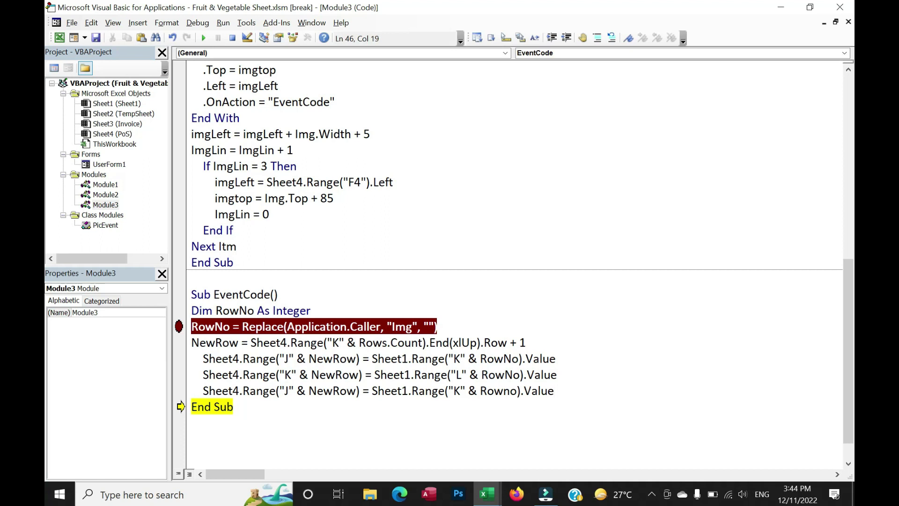
pyautogui.hotkey('shift', 'Right')
pyautogui.write('L')
pyautogui.press('BackSpace')
pyautogui.write('M')
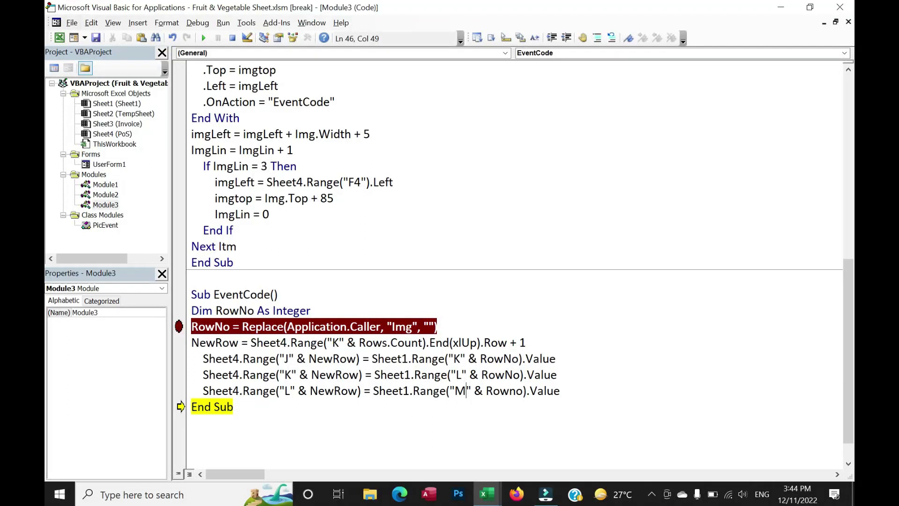
# - Add a fourth copy line sending Sheet1 column N into PoS column M
pyautogui.press('Return')
pyautogui.hotkey('ctrl', 'v')
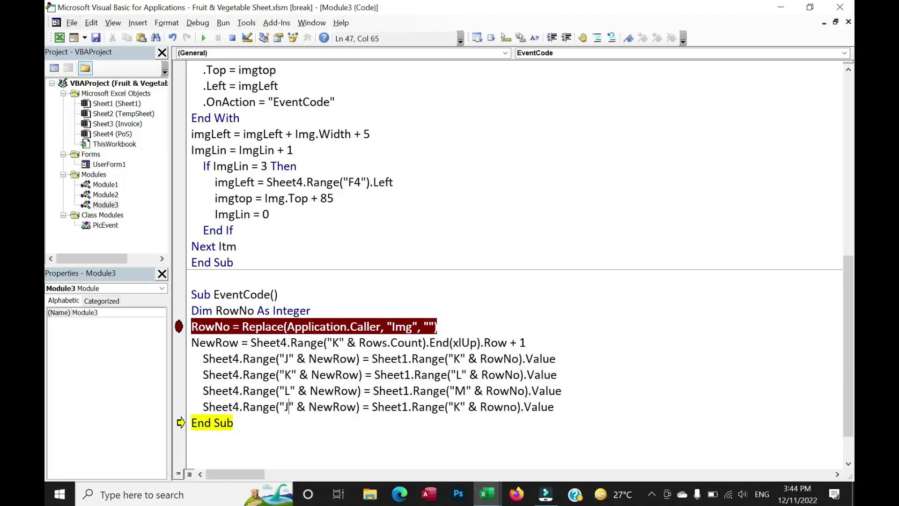
pyautogui.hotkey('shift', 'Left')
pyautogui.write('M')
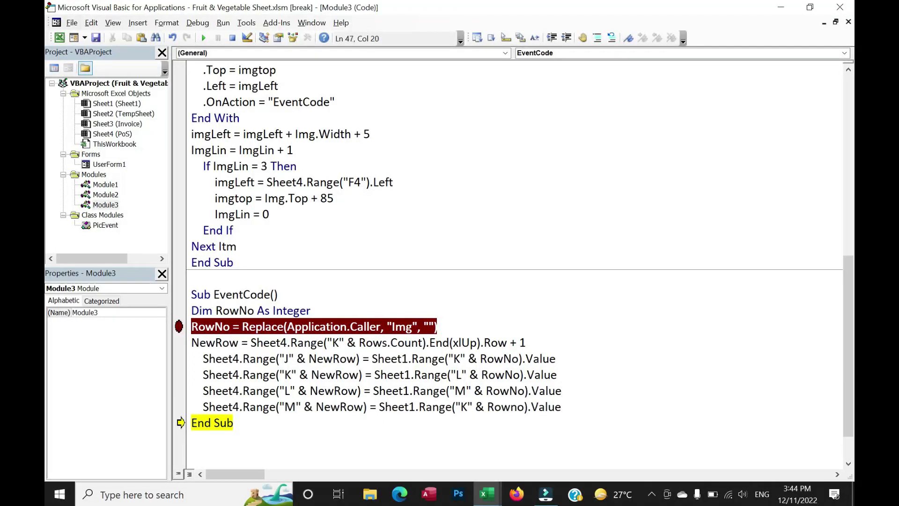
pyautogui.hotkey('shift', 'Left')
pyautogui.write('N')
# - Compare the copy lines' source columns against the Sheet1 item table columns K–N
pyautogui.press('Up')
pyautogui.press('Up')
pyautogui.press('Up')
pyautogui.hotkey('ctrl', 'Left')
pyautogui.hotkey('ctrl', 'Left')
pyautogui.hotkey('ctrl', 'Left')
pyautogui.hotkey('ctrl', 'shift', 'Right')
pyautogui.hotkey('ctrl', 'shift', 'Right')
pyautogui.hotkey('ctrl', 'shift', 'Right')
pyautogui.hotkey('ctrl', 'shift', 'Right')
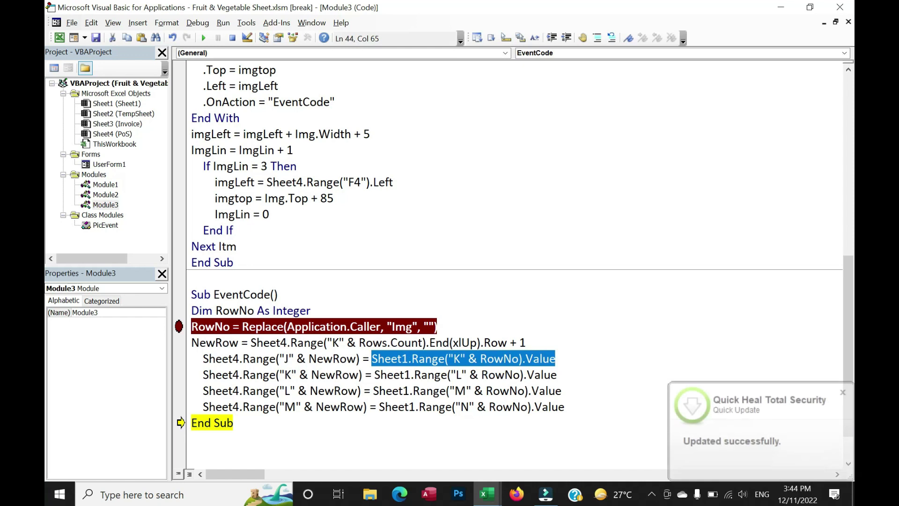
pyautogui.hotkey('alt', 'F11')
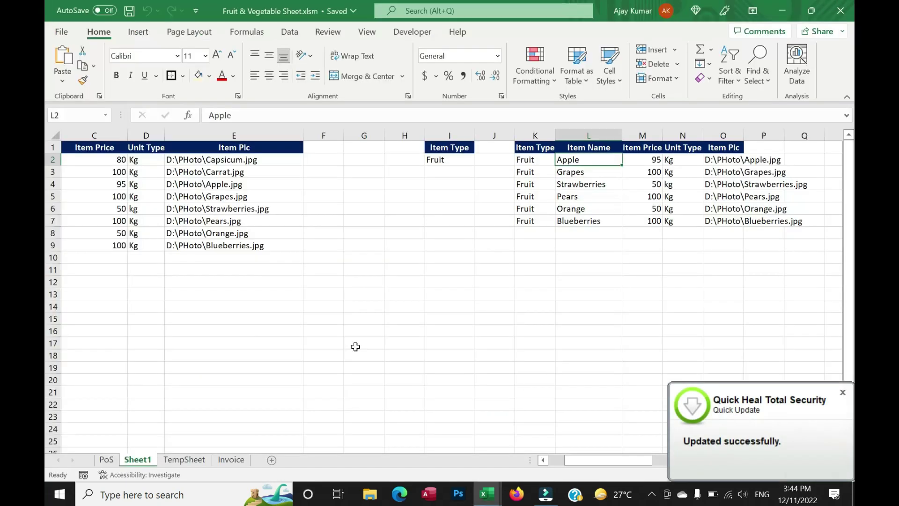
pyautogui.moveTo(541, 159)
pyautogui.mouseDown()
pyautogui.moveTo(733, 214)
pyautogui.moveTo(733, 224)
pyautogui.mouseUp()
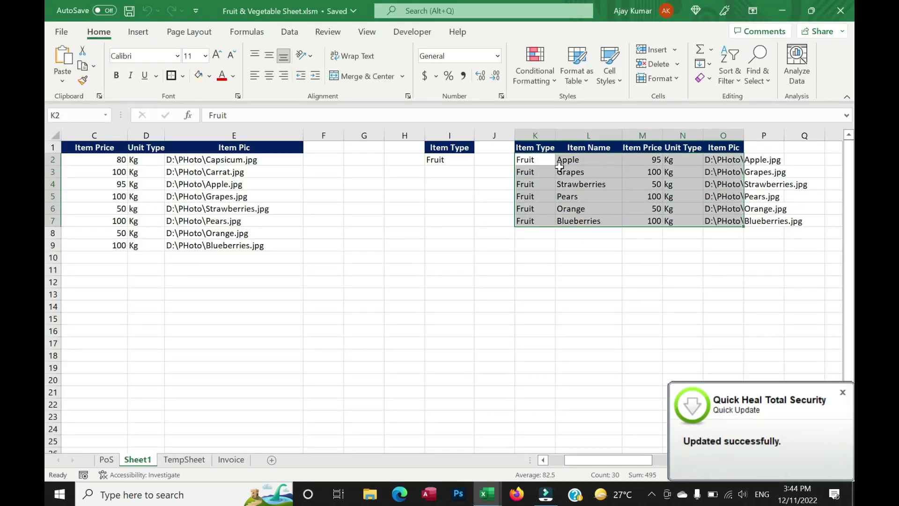
pyautogui.click(539, 160)
pyautogui.press('Right')
pyautogui.press('Right')
pyautogui.hotkey('alt', 'F11')
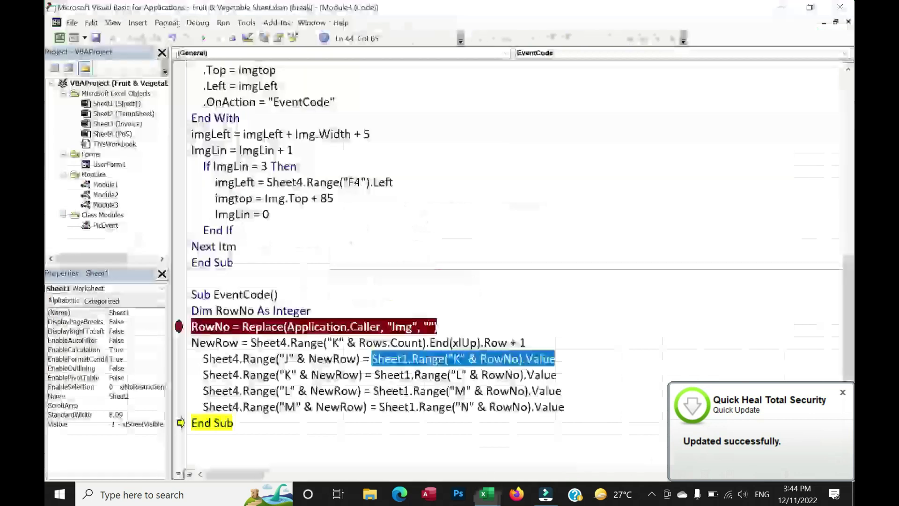
pyautogui.click(470, 375)
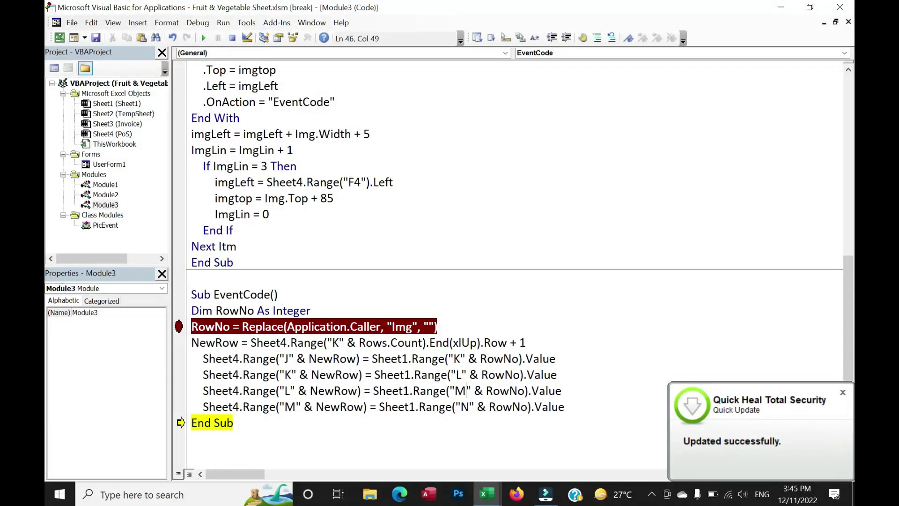
pyautogui.click(289, 359)
pyautogui.hotkey('alt', 'F11')
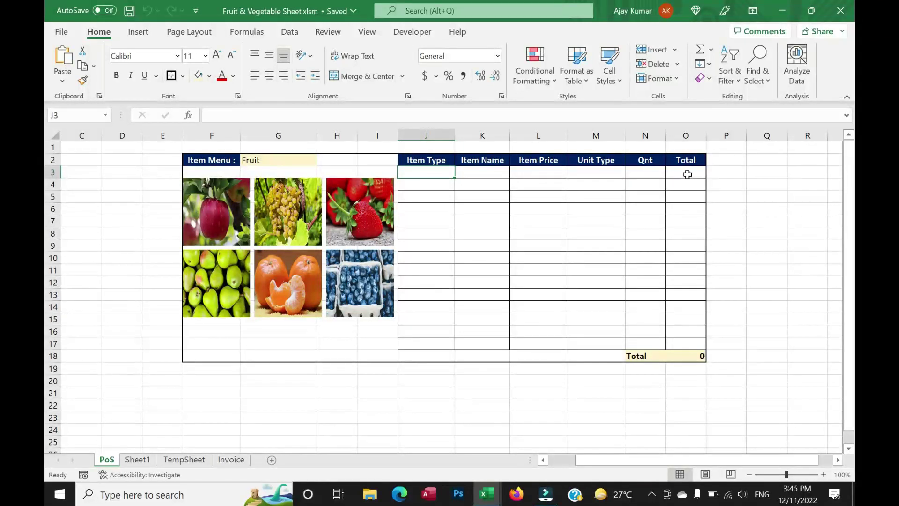
# - Below the copy lines, enter another Sheet4.Range("J" & NewRow) assignment and trim its source expression
pyautogui.hotkey('alt', 'F11')
pyautogui.press('End')
pyautogui.press('Return')
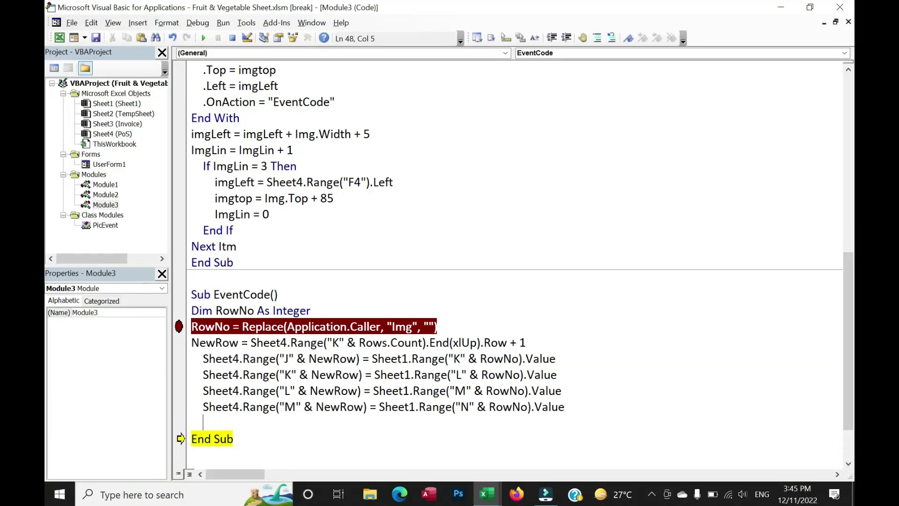
pyautogui.write('Sheet')
pyautogui.press('BackSpace')
pyautogui.press('BackSpace')
pyautogui.press('BackSpace')
pyautogui.press('BackSpace')
pyautogui.write('Sheet4.Range("J" & NewRow) = Sheet1.Range("K" & Rowno).Value')
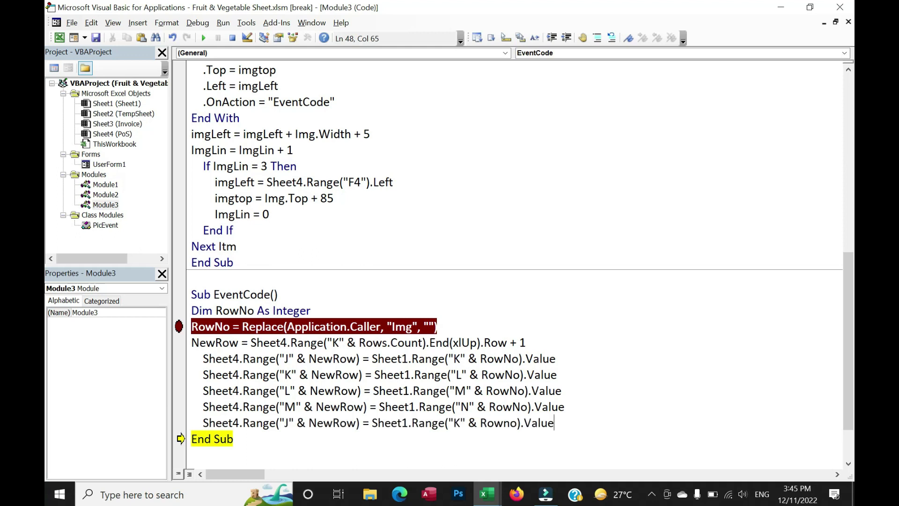
pyautogui.hotkey('shift', 'Left')
pyautogui.hotkey('shift', 'Left')
pyautogui.hotkey('shift', 'Left')
pyautogui.hotkey('shift', 'Left')
pyautogui.hotkey('shift', 'Left')
pyautogui.hotkey('shift', 'Left')
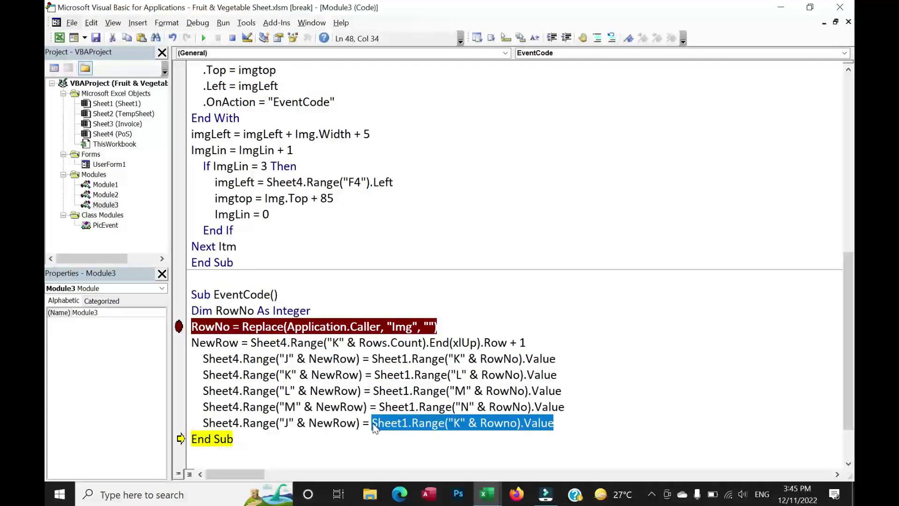
pyautogui.press('BackSpace')
pyautogui.hotkey('shift', 'Left')
pyautogui.hotkey('shift', 'Left')
pyautogui.hotkey('shift', 'Left')
pyautogui.hotkey('shift', 'Left')
pyautogui.hotkey('shift', 'Left')
pyautogui.hotkey('shift', 'Left')
pyautogui.hotkey('shift', 'Left')
pyautogui.hotkey('shift', 'Left')
pyautogui.hotkey('shift', 'Left')
pyautogui.hotkey('shift', 'Left')
pyautogui.hotkey('shift', 'Right')
pyautogui.hotkey('ctrl', 'c')
pyautogui.press('End')
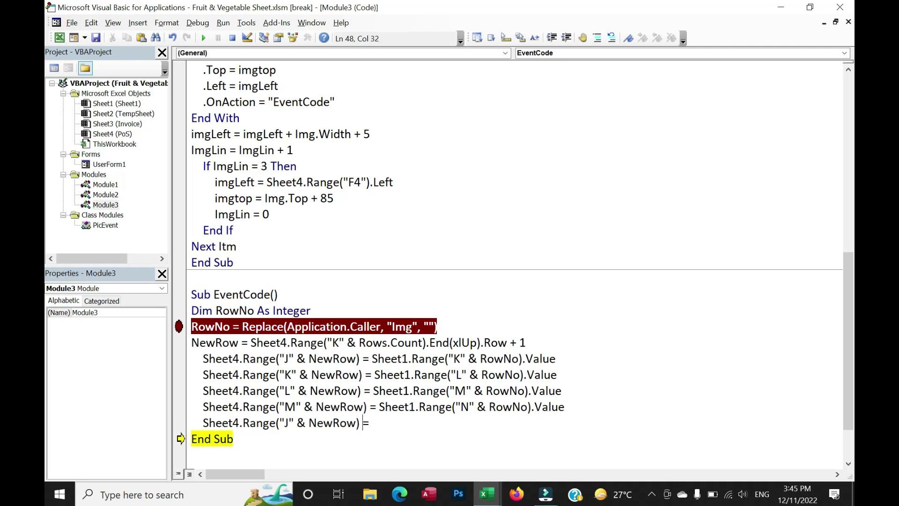
# - Change that line to Sheet4.Range("N" & NewRow) = 1 for the quantity
pyautogui.hotkey('alt', 'Tab')
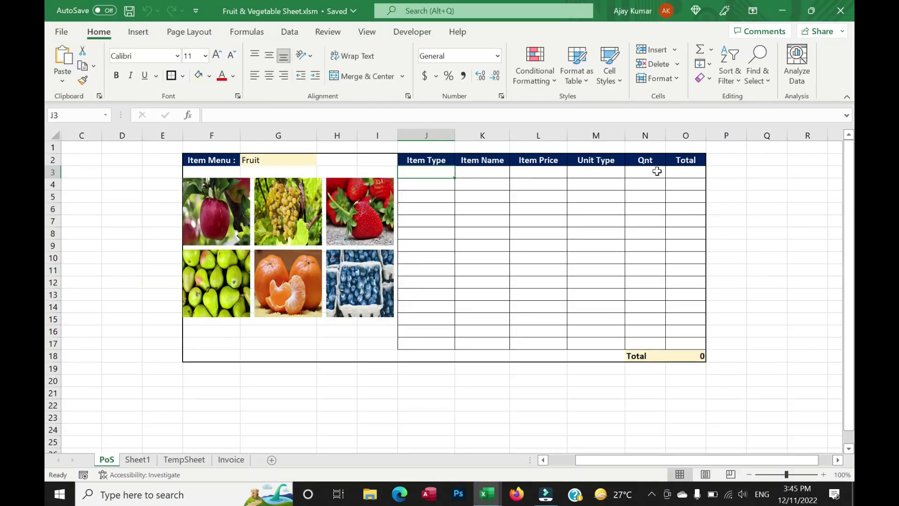
pyautogui.hotkey('alt', 'Tab')
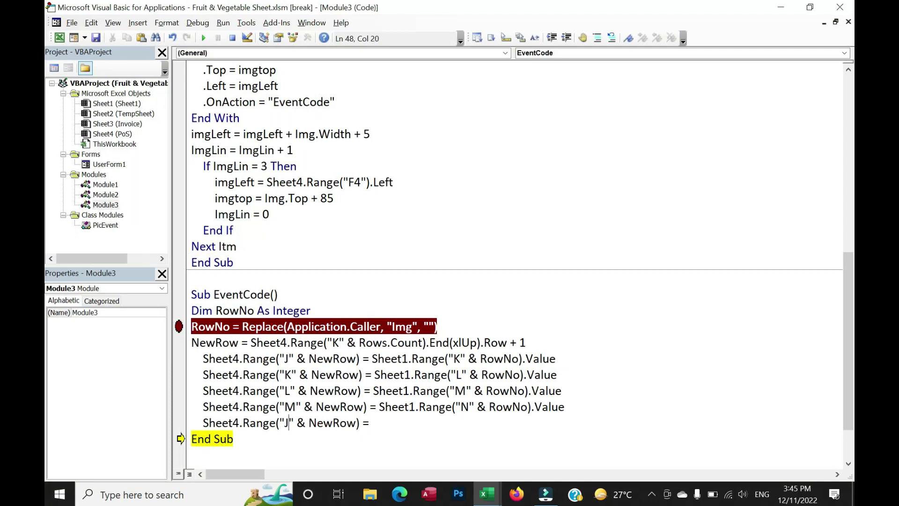
pyautogui.press('BackSpace')
pyautogui.write('N')
pyautogui.press('End')
pyautogui.write('1')
# - Start a new line for the Total by pasting the Sheet4.Range assignment again
pyautogui.press('Return')
pyautogui.hotkey('ctrl', 'v')
pyautogui.hotkey('alt', 'Tab')
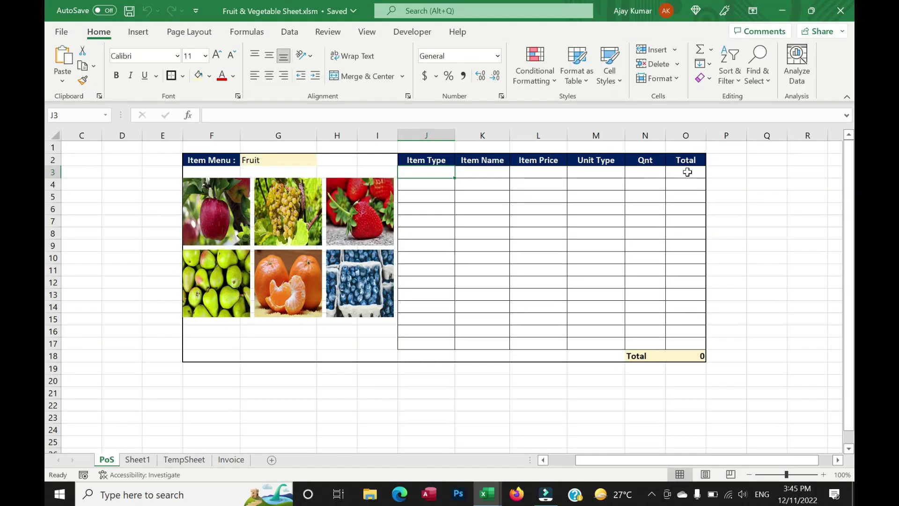
pyautogui.hotkey('alt', 'Tab')
# - Write the Total line: column O = Sheet4.Range("N"&NewRow) * Sheet4.Range("L"&NewRow)
pyautogui.press('BackSpace')
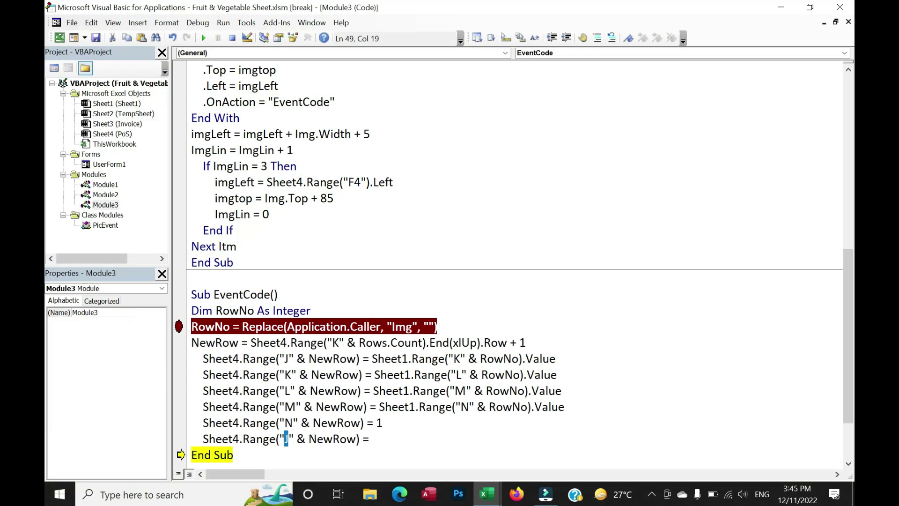
pyautogui.write('O')
pyautogui.press('Right')
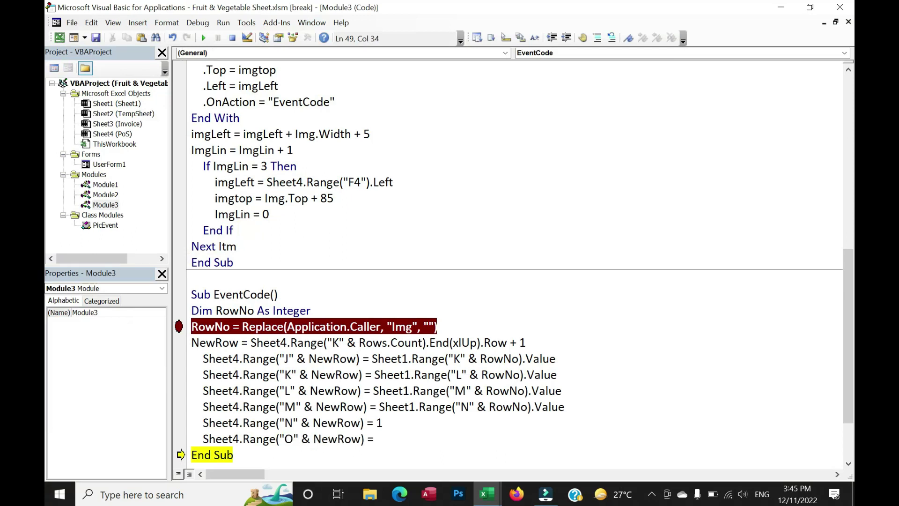
pyautogui.hotkey('ctrl', 'v')
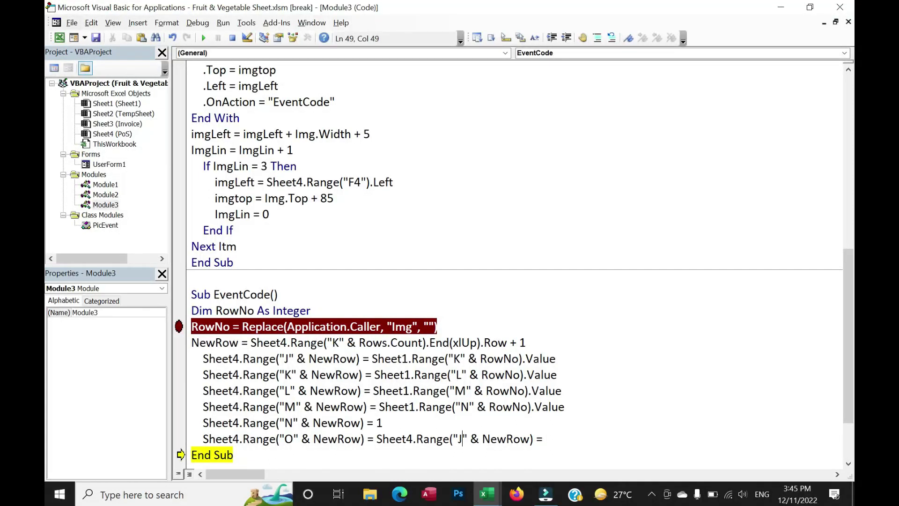
pyautogui.press('BackSpace')
pyautogui.write('N')
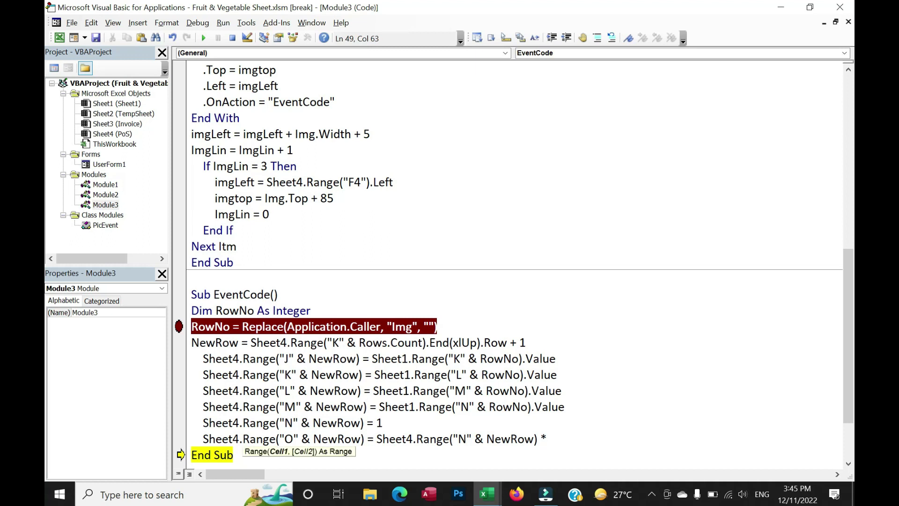
pyautogui.hotkey('alt', 'F11')
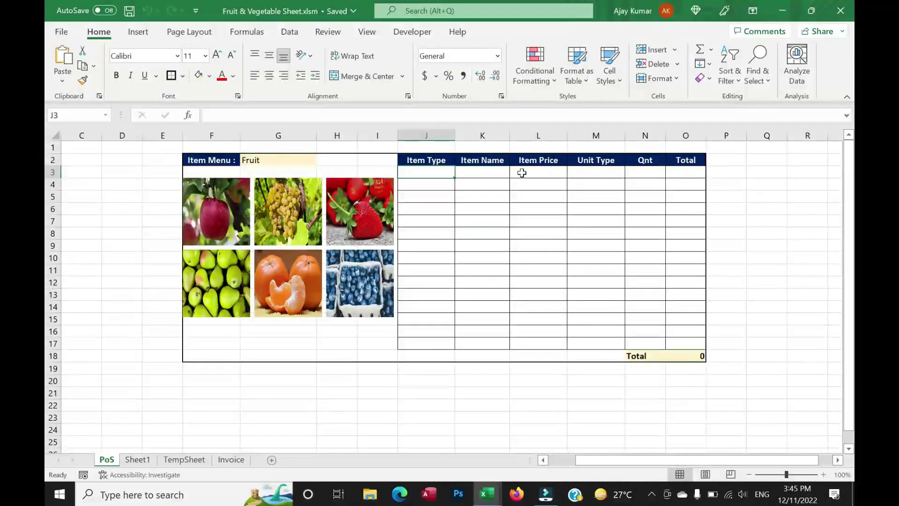
pyautogui.hotkey('alt', 'F11')
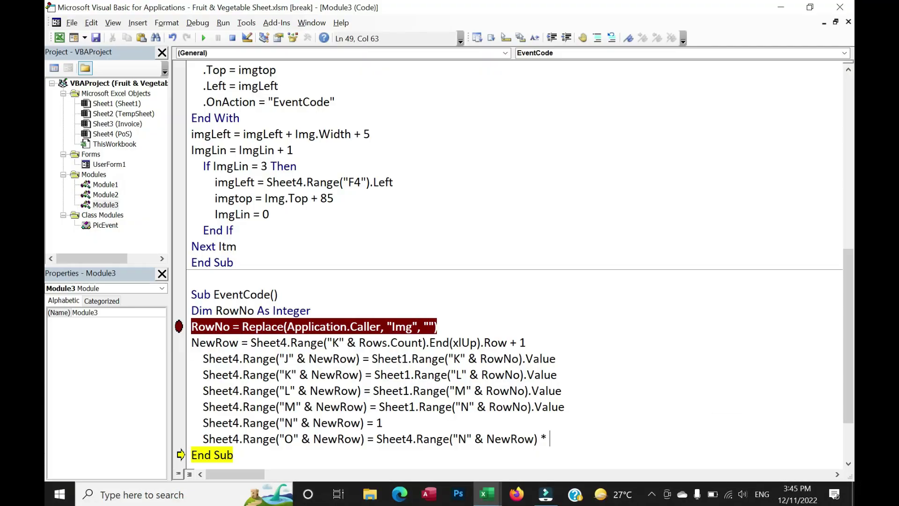
pyautogui.write('Sheet4.Range("J" & NewRow) =')
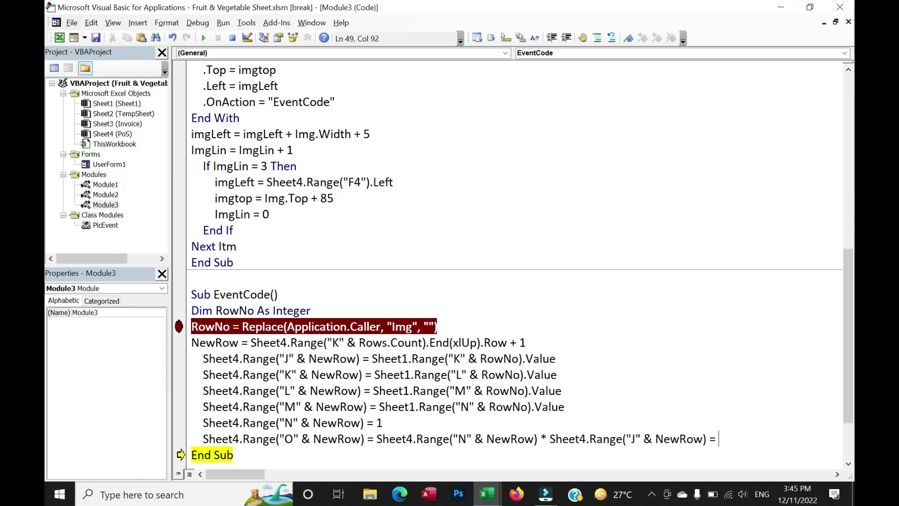
pyautogui.press('BackSpace')
pyautogui.write('L')
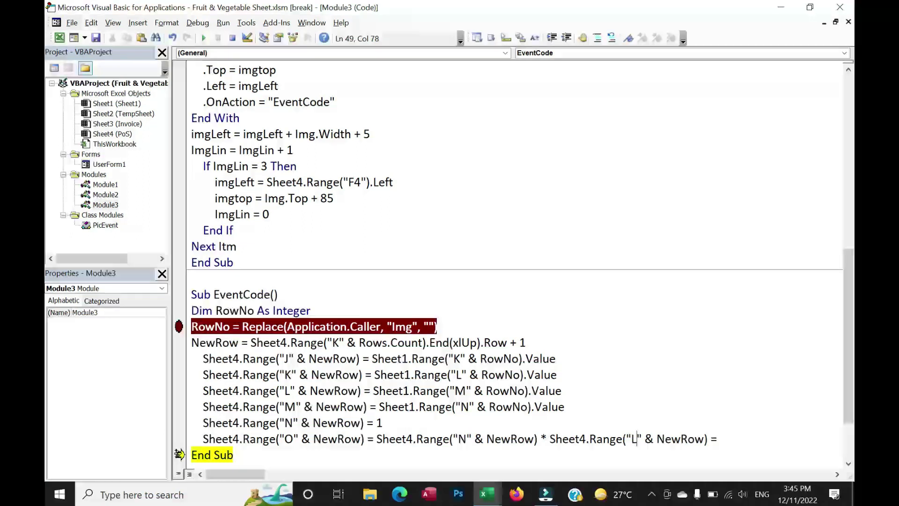
# - Dismiss the syntax error, delete the trailing '=', and move the execution point to the NewRow line
pyautogui.click(205, 370)
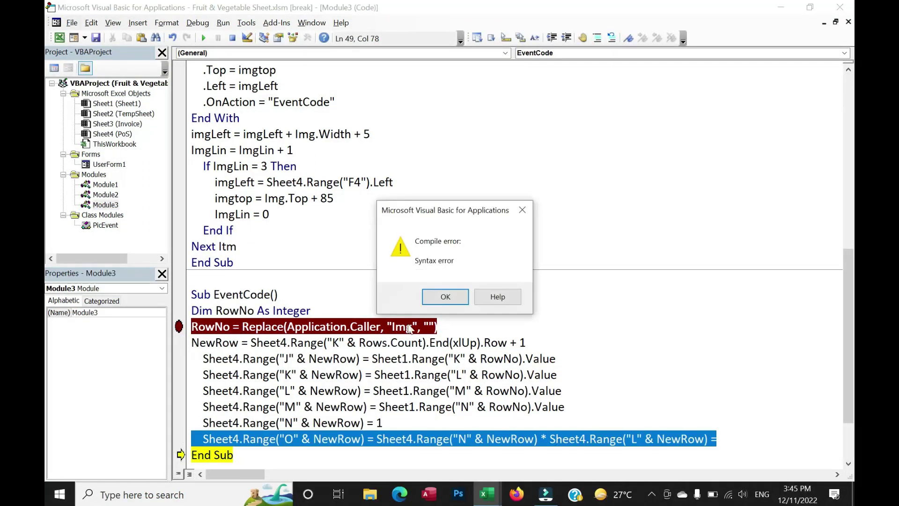
pyautogui.click(445, 295)
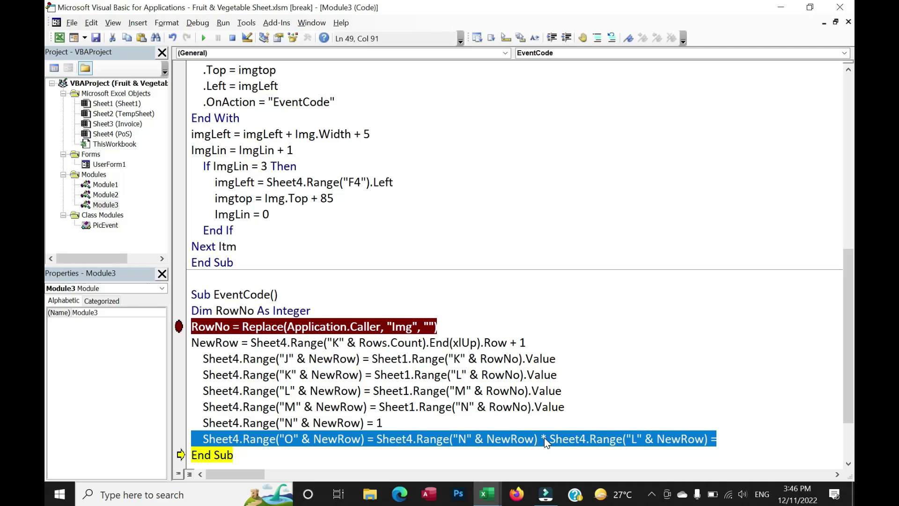
pyautogui.press('End')
pyautogui.press('BackSpace')
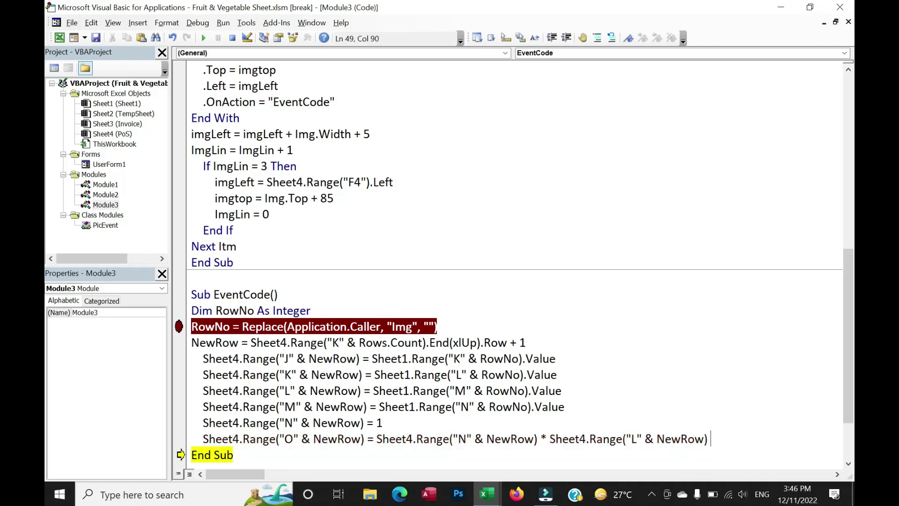
pyautogui.moveTo(181, 454); pyautogui.dragTo(181, 342)
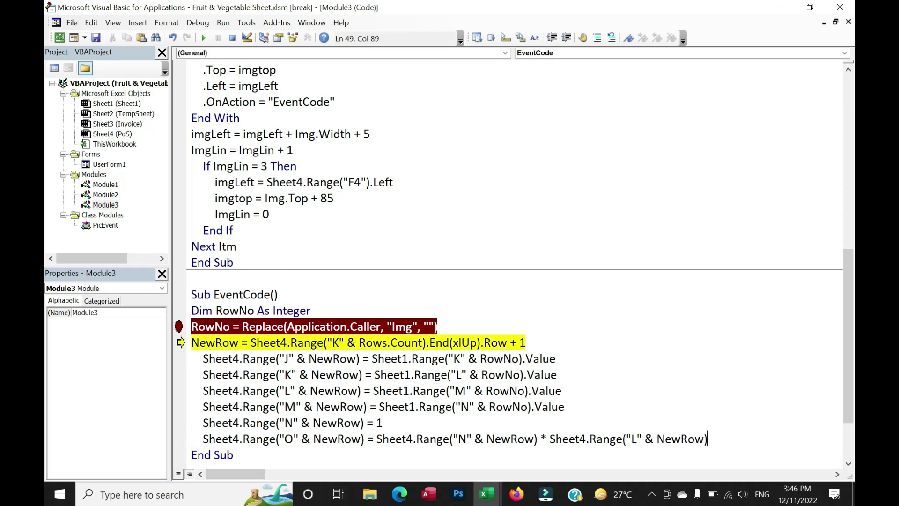
# - Step the macro once, then delete the Apple test row J3:O3 from the billing table
pyautogui.press('F8')
pyautogui.press('F8')
pyautogui.press('F8')
pyautogui.press('F8')
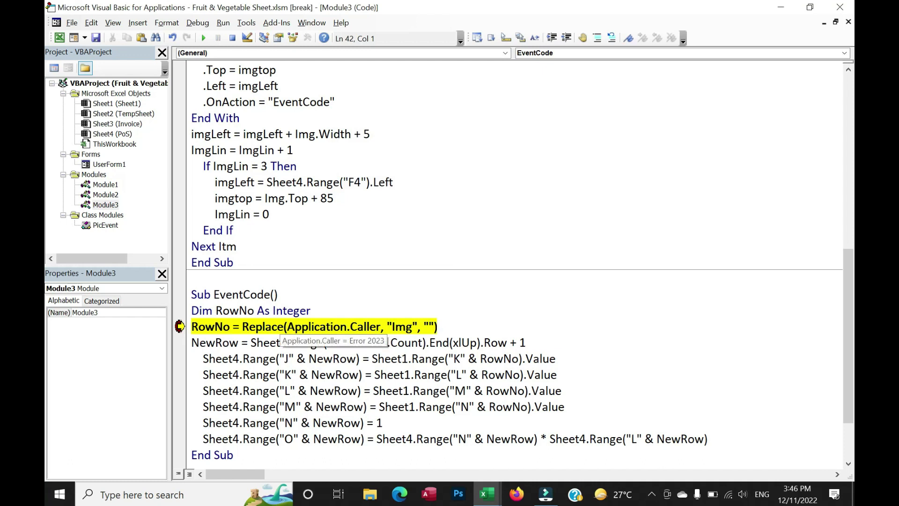
pyautogui.hotkey('alt', 'F11')
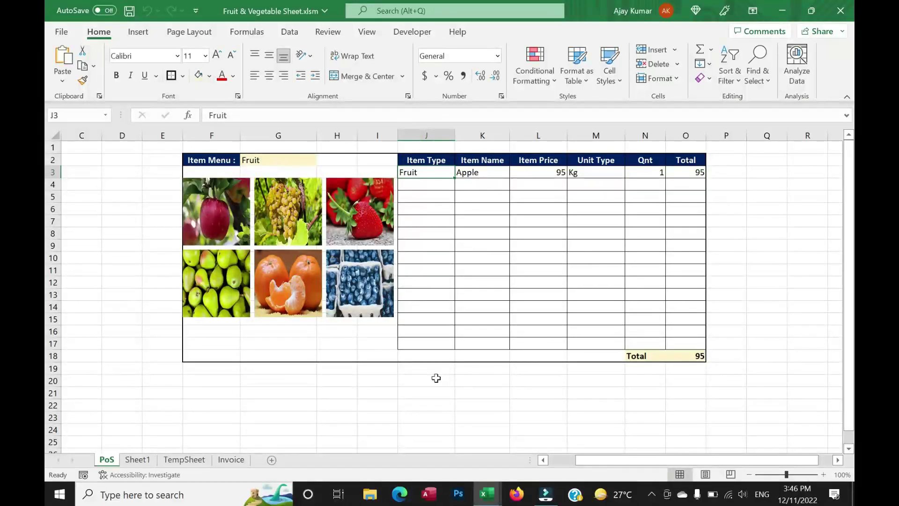
pyautogui.hotkey('alt', 'F11')
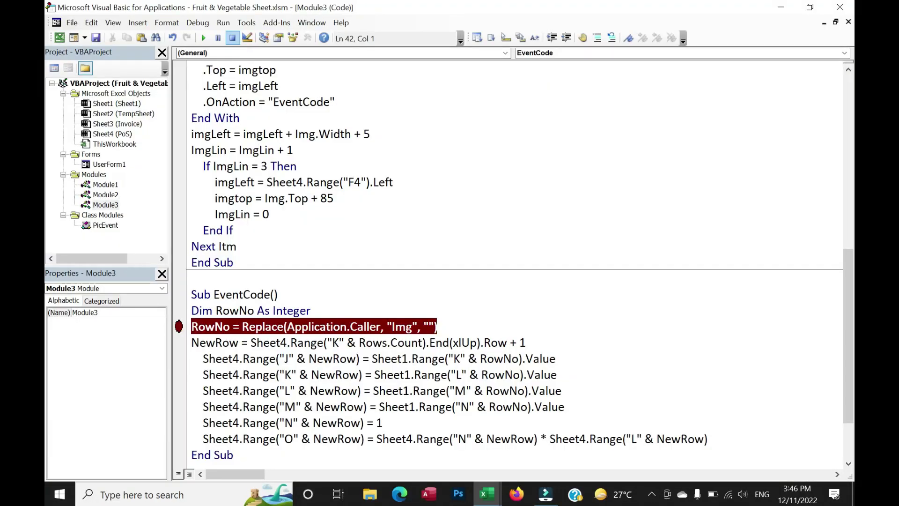
pyautogui.hotkey('alt', 'F11')
pyautogui.moveTo(428, 172); pyautogui.dragTo(676, 173)
pyautogui.press('Delete')
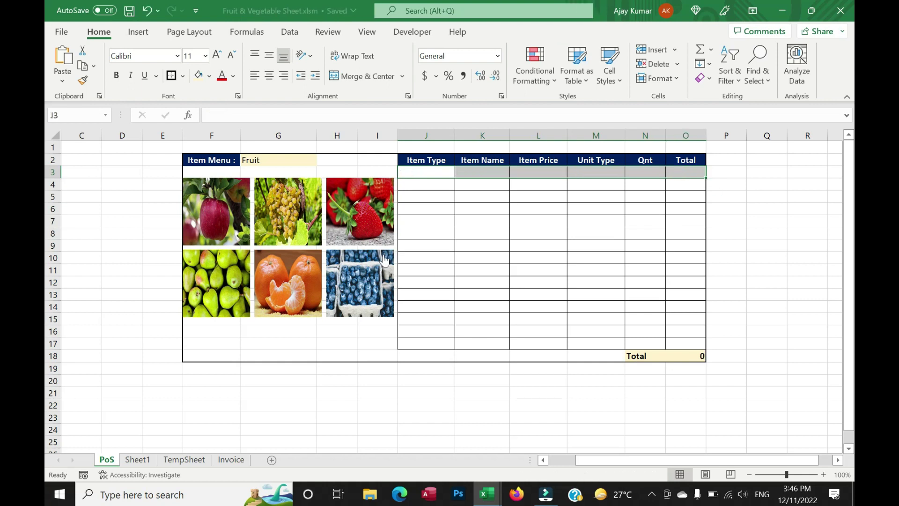
pyautogui.click(122, 197)
# - Click a fruit picture and step through the triggered macro with F8
pyautogui.click(206, 224)
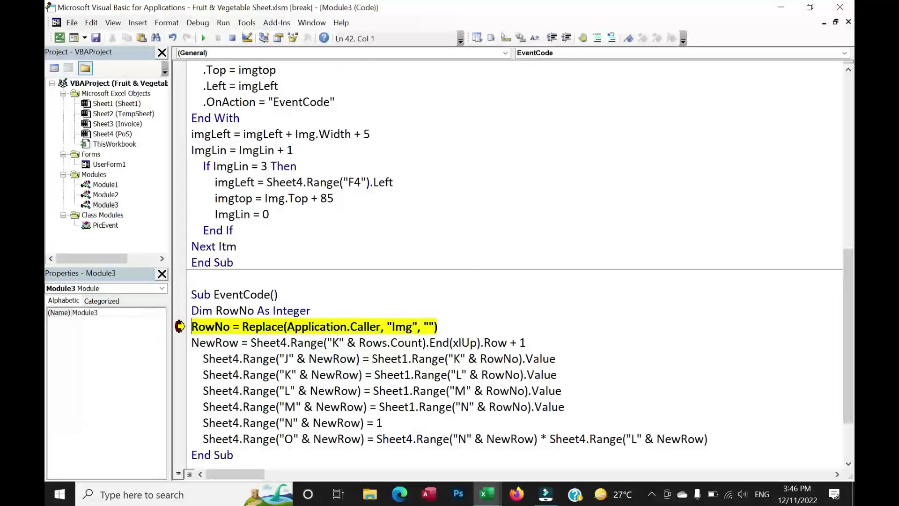
pyautogui.press('F8')
pyautogui.press('F8')
pyautogui.press('F8')
pyautogui.press('F8')
pyautogui.press('F8')
pyautogui.press('F8')
pyautogui.press('F8')
pyautogui.press('F8')
pyautogui.press('F8')
pyautogui.press('F8')
pyautogui.press('F8')
pyautogui.press('F8')
pyautogui.press('F8')
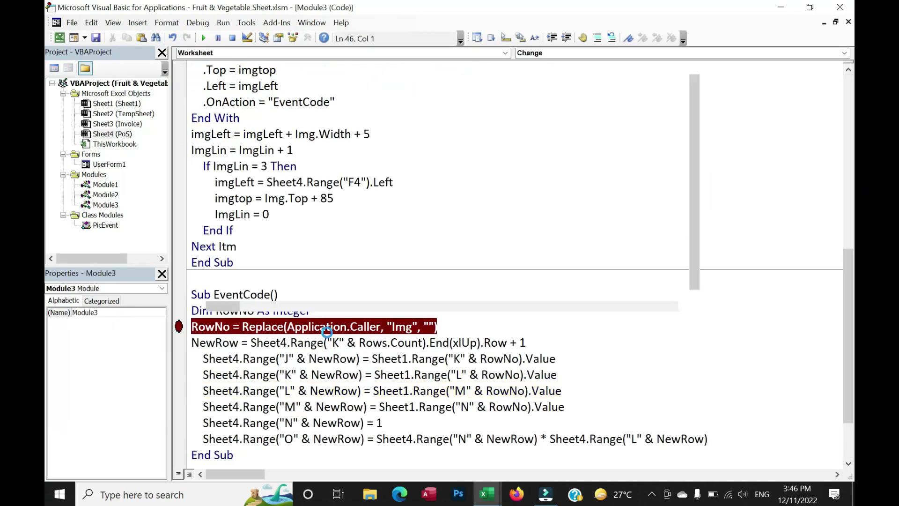
pyautogui.press('F8')
pyautogui.press('F8')
pyautogui.press('F8')
pyautogui.press('F8')
pyautogui.press('F8')
pyautogui.press('F8')
pyautogui.press('F8')
pyautogui.press('F8')
pyautogui.press('F8')
pyautogui.press('F8')
# - Finish the paused run, then add Application.EnableEvents = False above the RowNo line
pyautogui.press('F8')
pyautogui.press('F8')
pyautogui.press('F8')
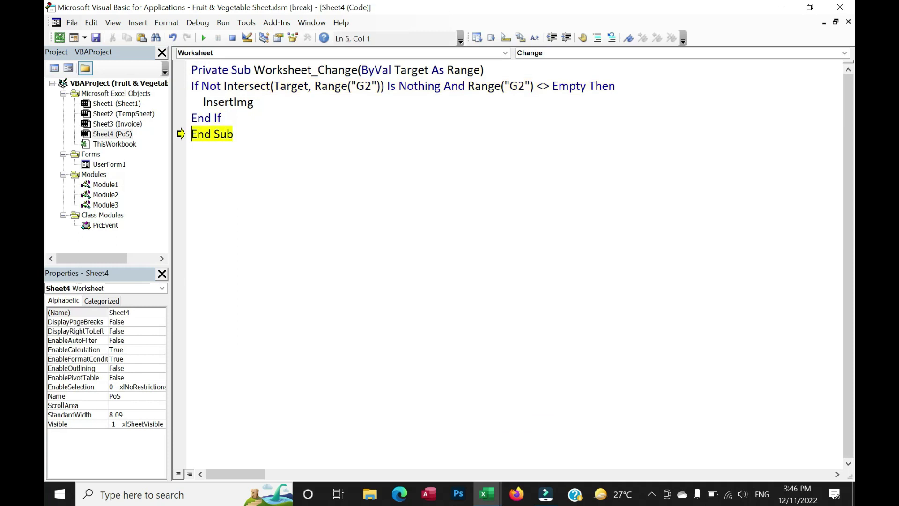
pyautogui.press('F8')
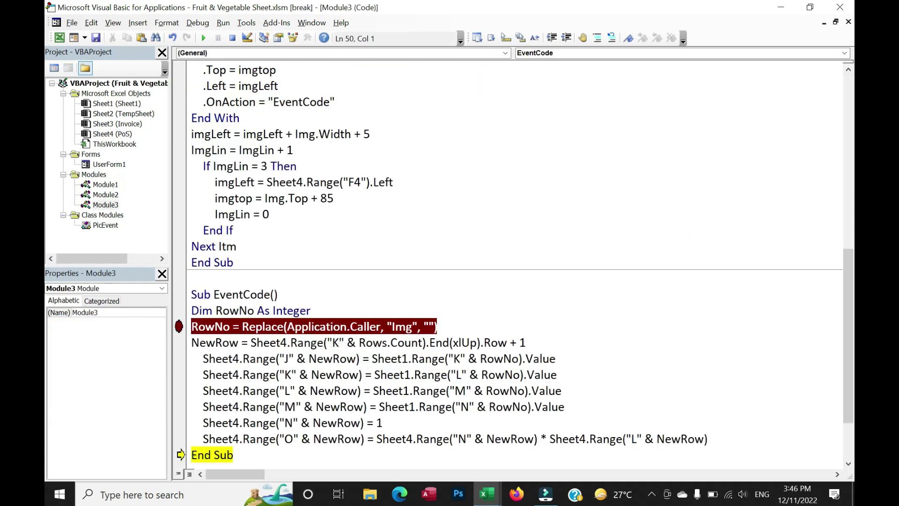
pyautogui.press('F8')
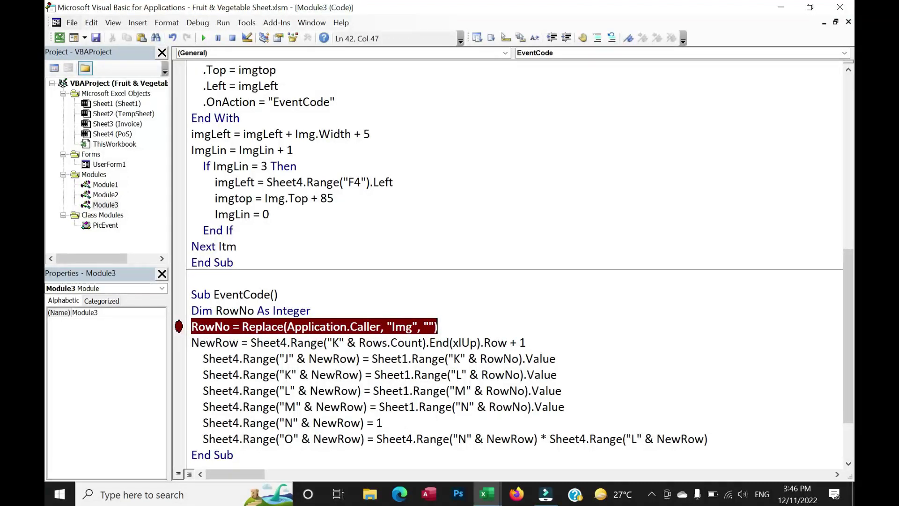
pyautogui.click(310, 311)
pyautogui.press('Return')
pyautogui.write('Application.enablee')
pyautogui.press('Tab')
pyautogui.write('= f')
pyautogui.press('Tab')
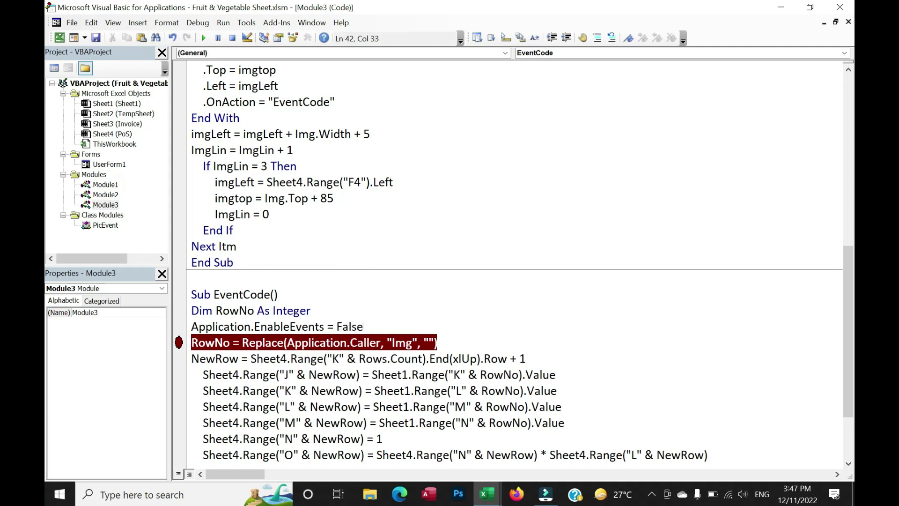
pyautogui.scroll(-2, 515, 262)
# - Add Application.EnableEvents = True after the Total line
pyautogui.click(708, 359)
pyautogui.press('Return')
pyautogui.write('Application.Ena')
pyautogui.press('BackSpace')
pyautogui.press('BackSpace')
pyautogui.press('BackSpace')
pyautogui.press('BackSpace')
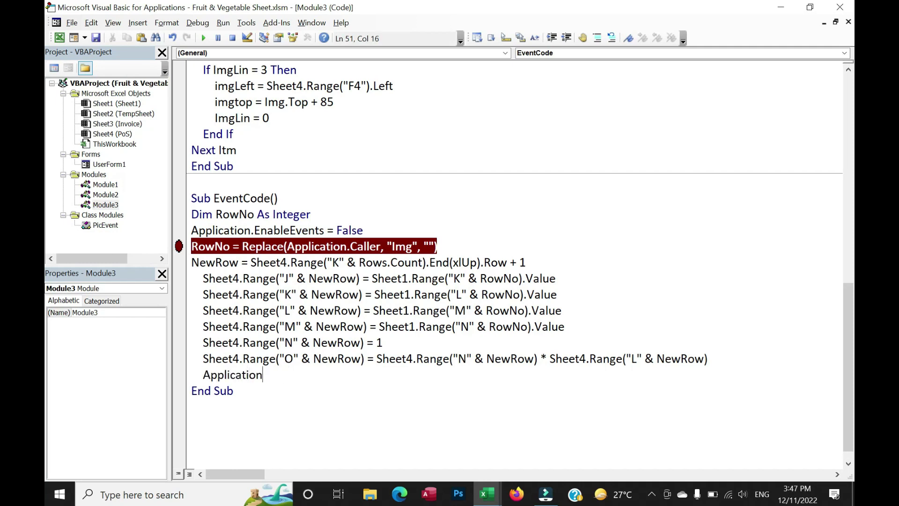
pyautogui.write('.enablee')
pyautogui.press('Tab')
pyautogui.write('= true')
pyautogui.press('Tab')
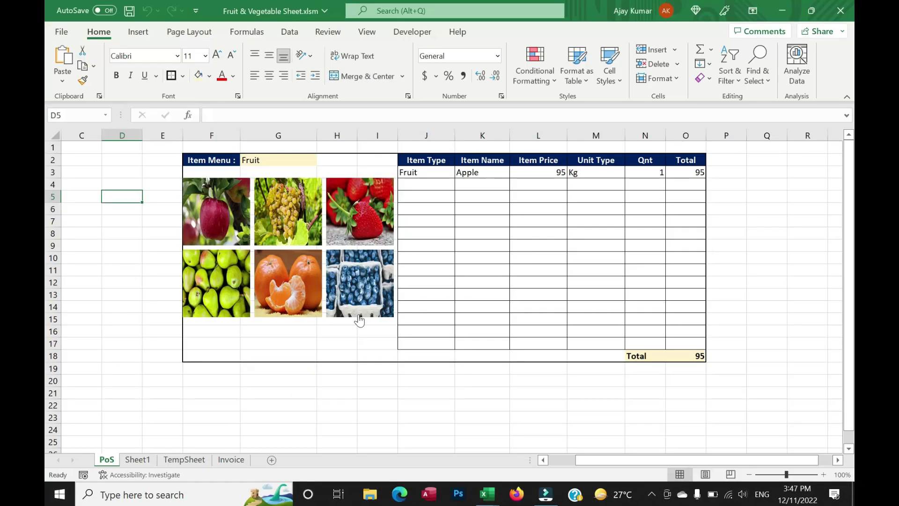
# - Click a fruit picture and step through EventCode to the end
pyautogui.hotkey('alt', 'F11')
pyautogui.click(289, 232)
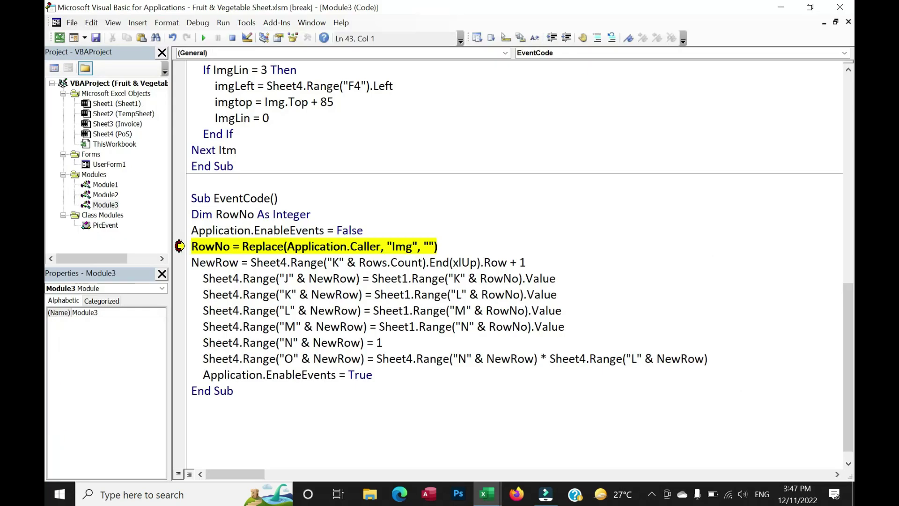
pyautogui.press('F8')
pyautogui.press('F8')
pyautogui.press('F8')
pyautogui.press('F8')
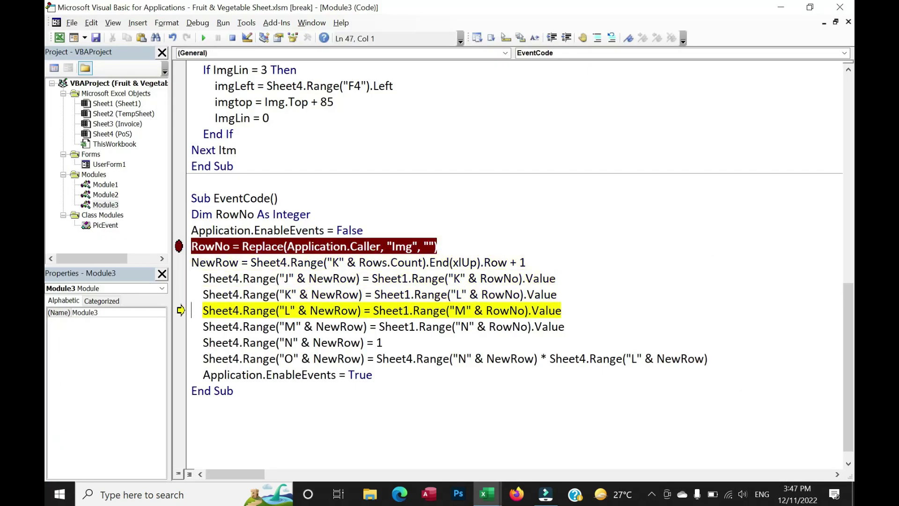
pyautogui.press('F8')
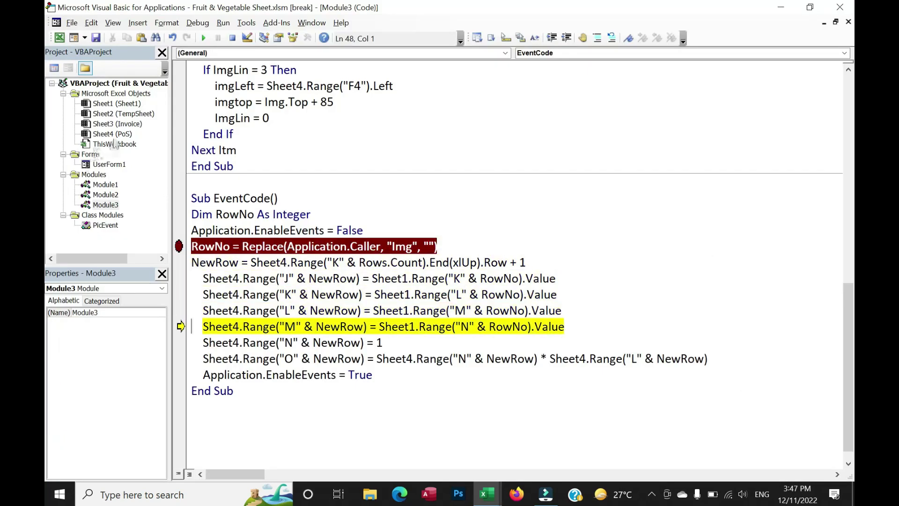
pyautogui.doubleClick(113, 134)
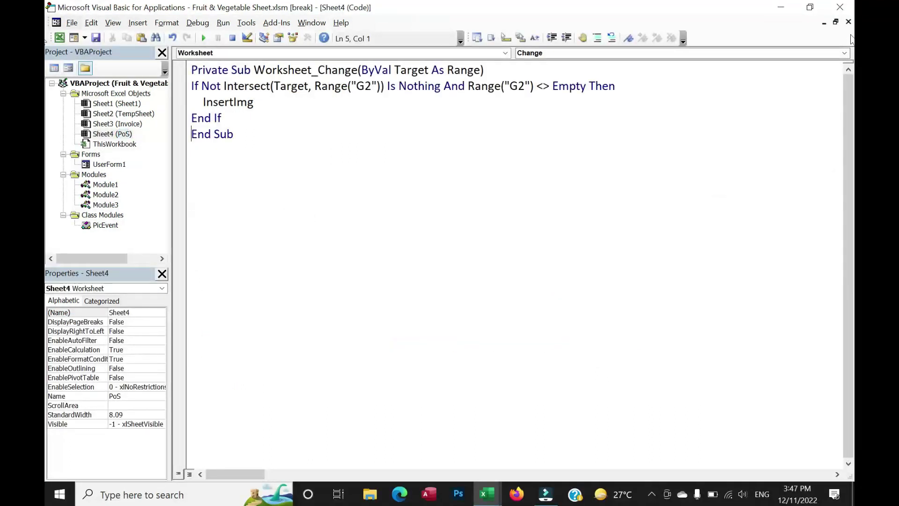
pyautogui.hotkey('ctrl', 'Tab')
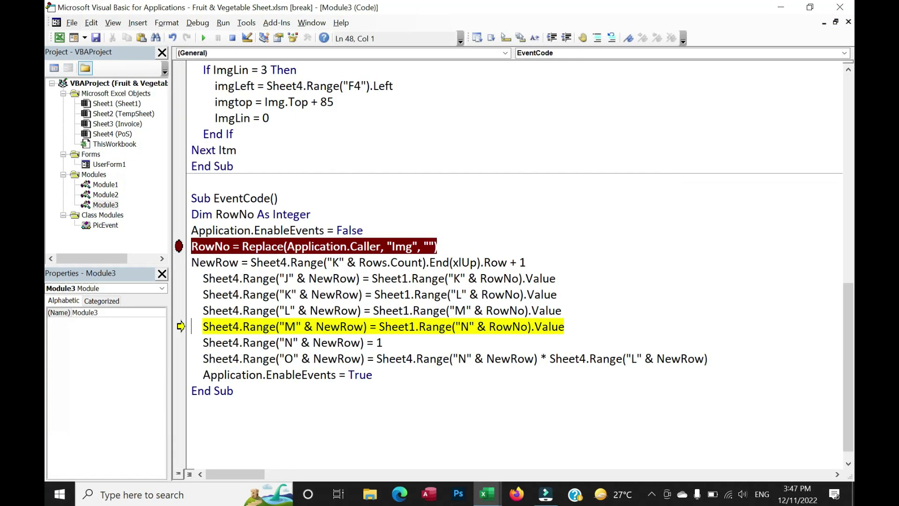
pyautogui.press('F8')
pyautogui.press('F8')
pyautogui.press('F8')
pyautogui.press('F8')
pyautogui.press('F8')
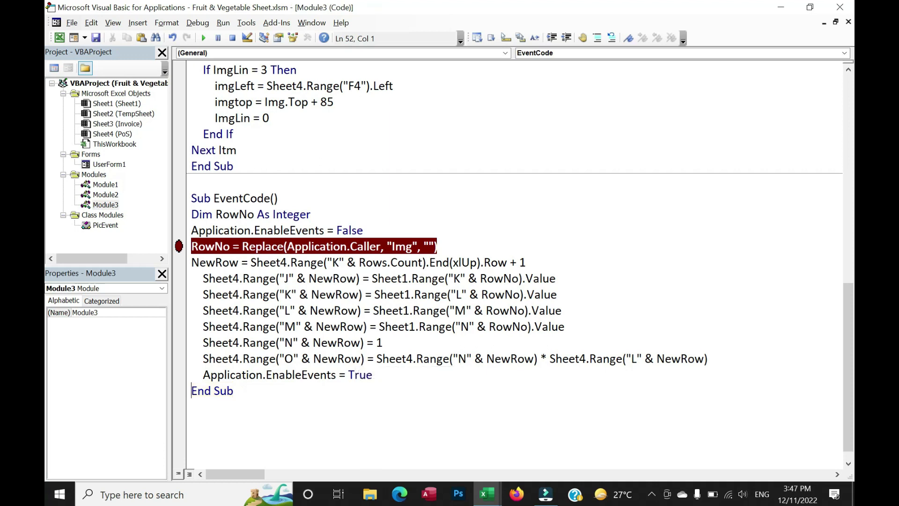
# - Bill strawberry, pears, orange, blueberries and another apple, then inspect K9 and the Apple quantity
pyautogui.hotkey('alt', 'F11')
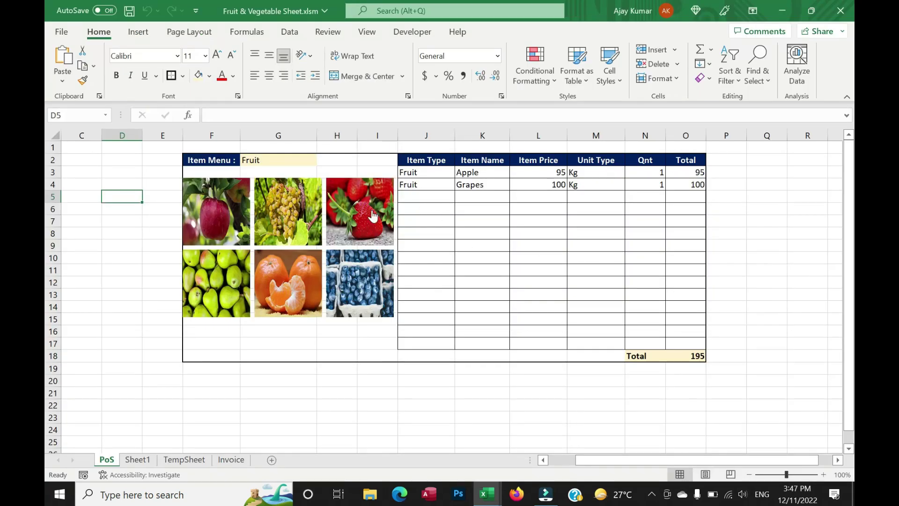
pyautogui.click(372, 215)
pyautogui.press('F5')
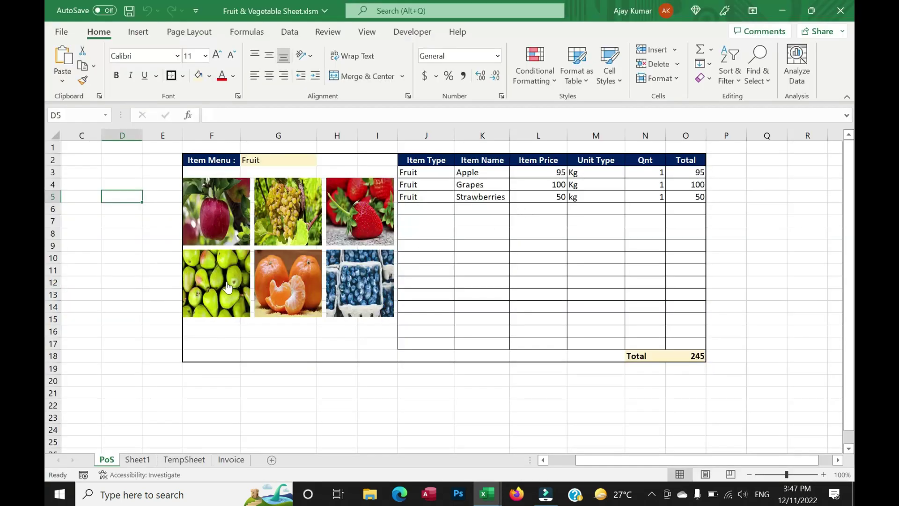
pyautogui.click(227, 287)
pyautogui.click(300, 291)
pyautogui.click(345, 294)
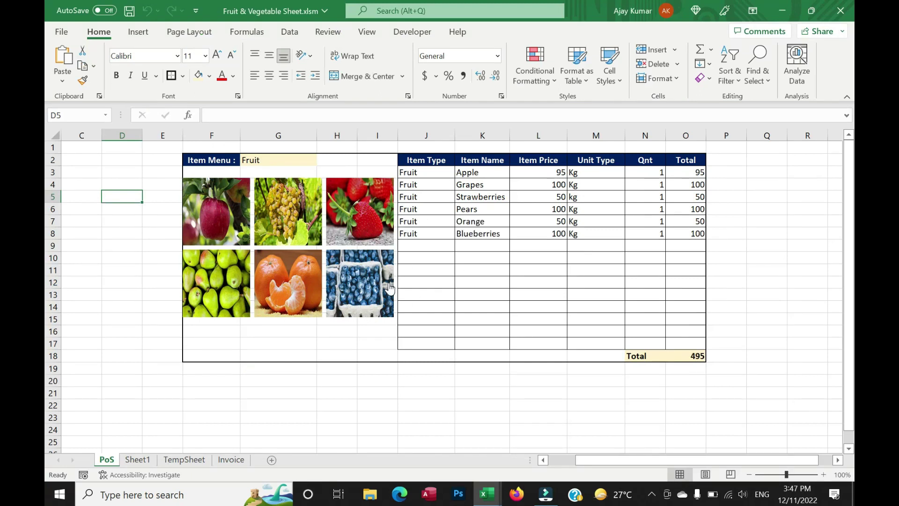
pyautogui.click(221, 222)
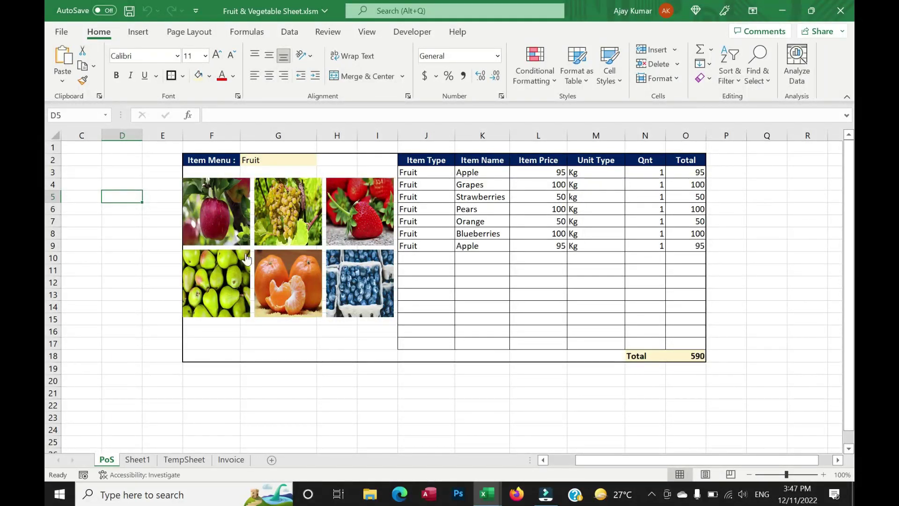
pyautogui.click(476, 246)
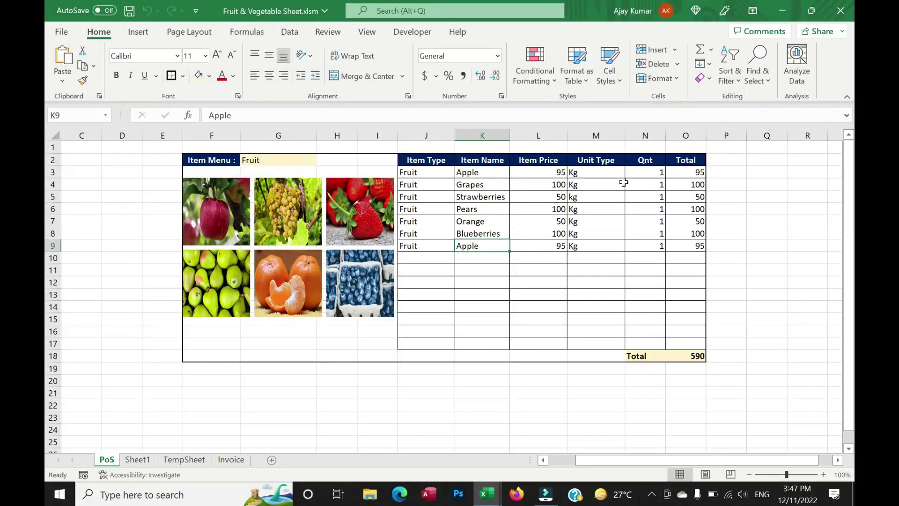
pyautogui.click(652, 171)
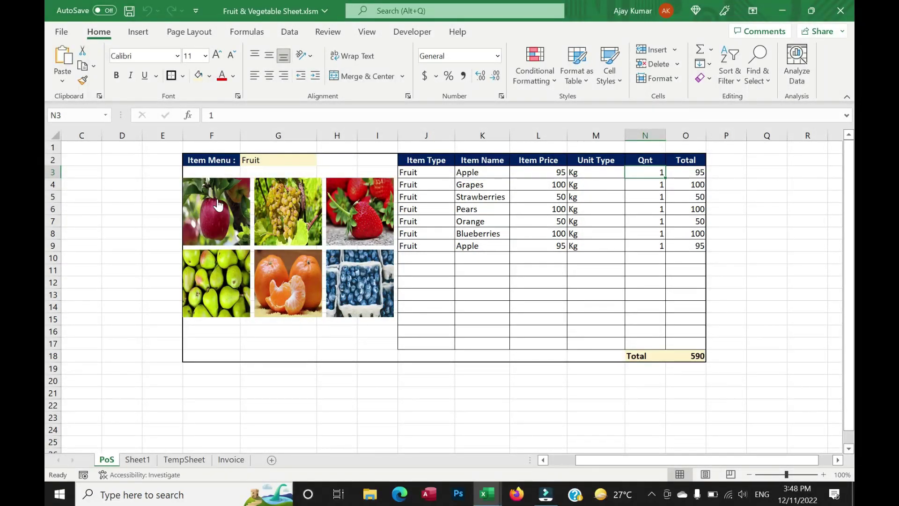
# - Insert ItmName = Sheet1.Range("L" & RowNo) above the NewRow line, after checking Sheet1's Item Name column L
pyautogui.hotkey('alt', 'F11')
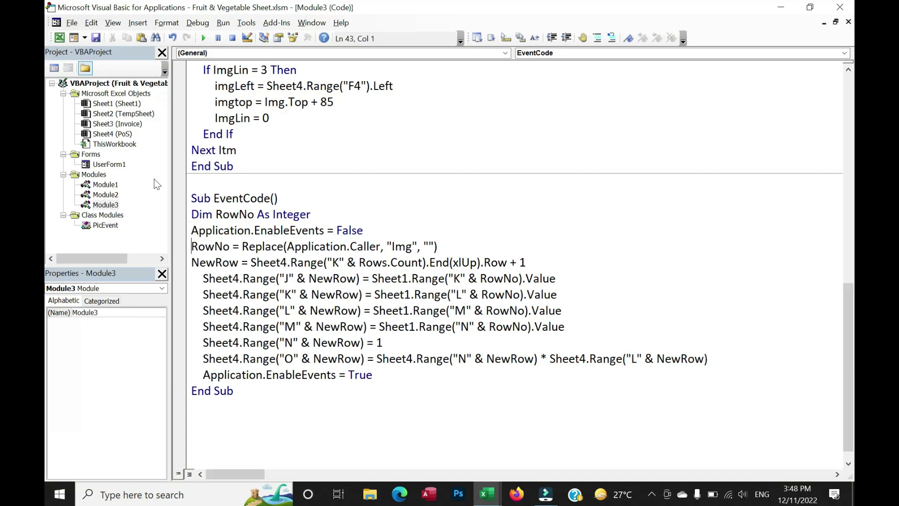
pyautogui.press('Return')
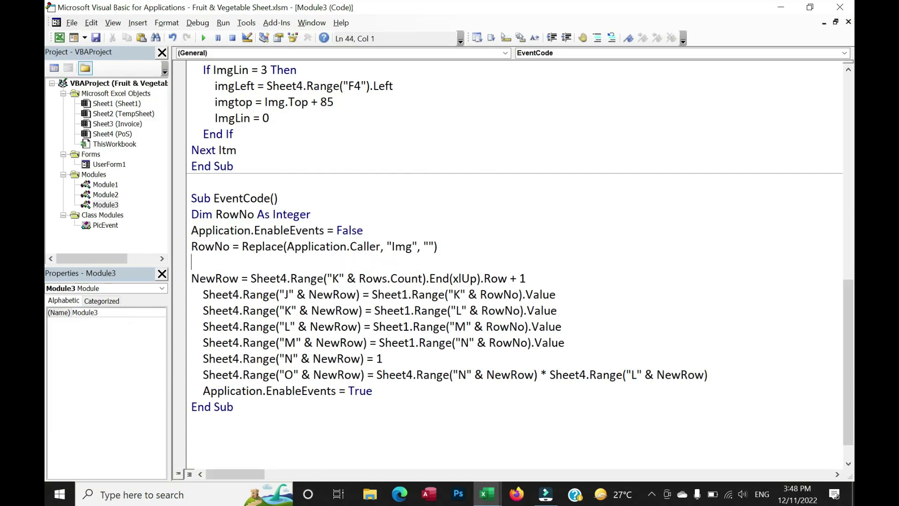
pyautogui.write('ItmName = Sheet1.Range(')
pyautogui.hotkey('alt', 'F11')
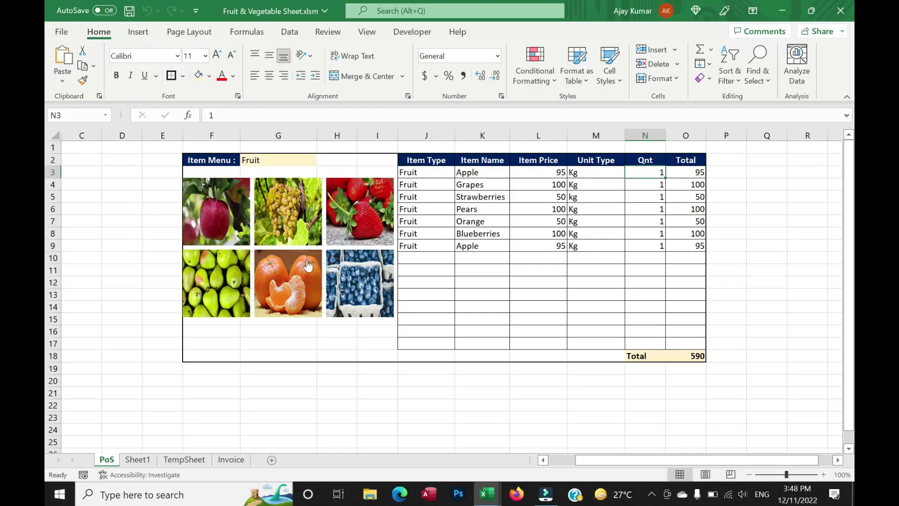
pyautogui.click(137, 460)
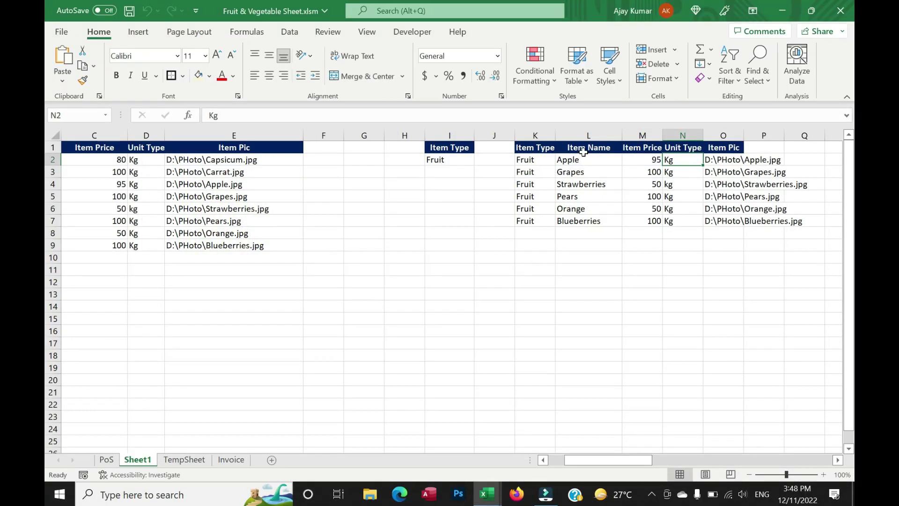
pyautogui.click(591, 136)
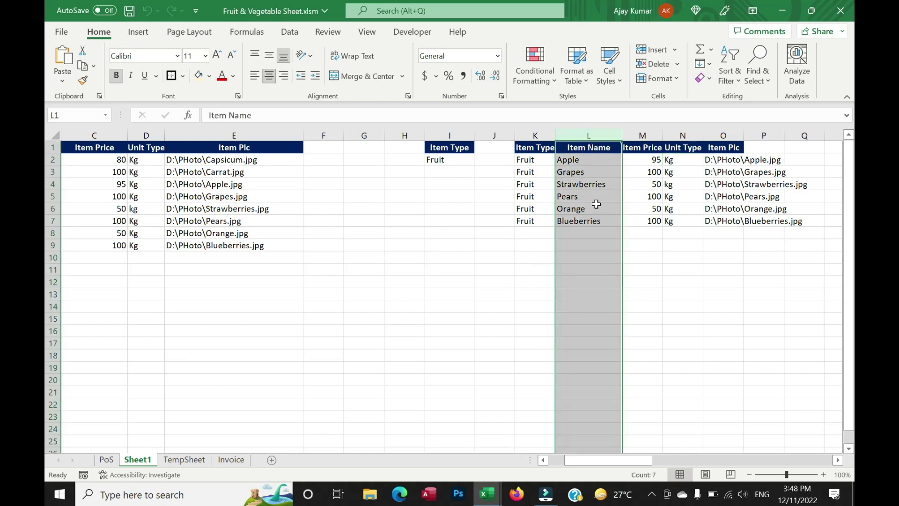
pyautogui.hotkey('alt', 'F11')
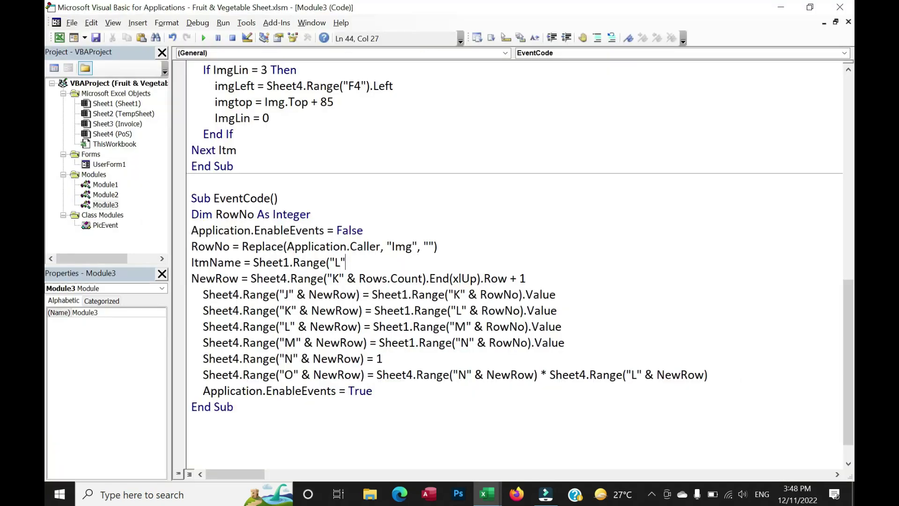
pyautogui.write(' &')
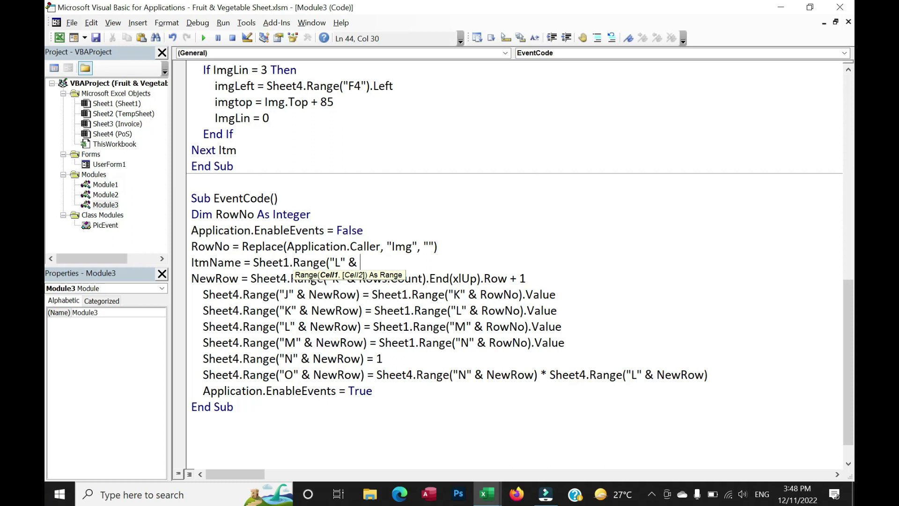
pyautogui.press('Down')
pyautogui.press('Return')
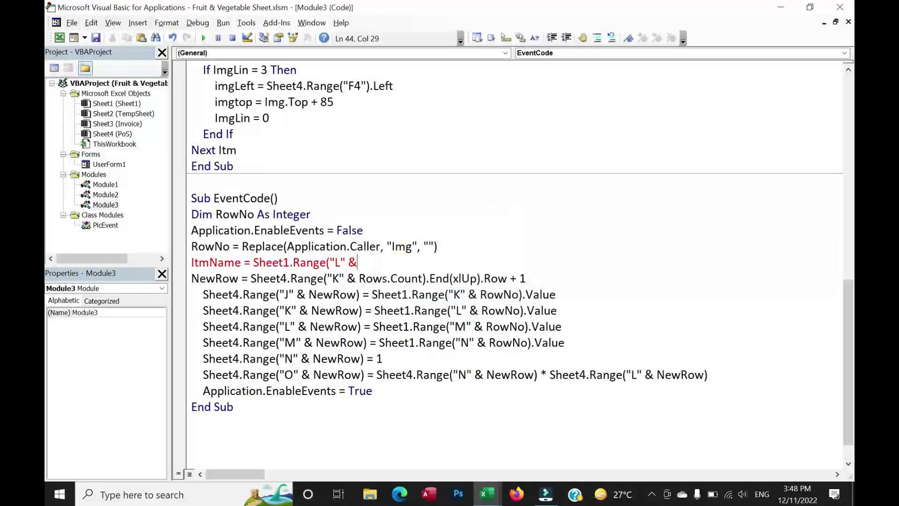
pyautogui.write('RowNo)')
pyautogui.press('Return')
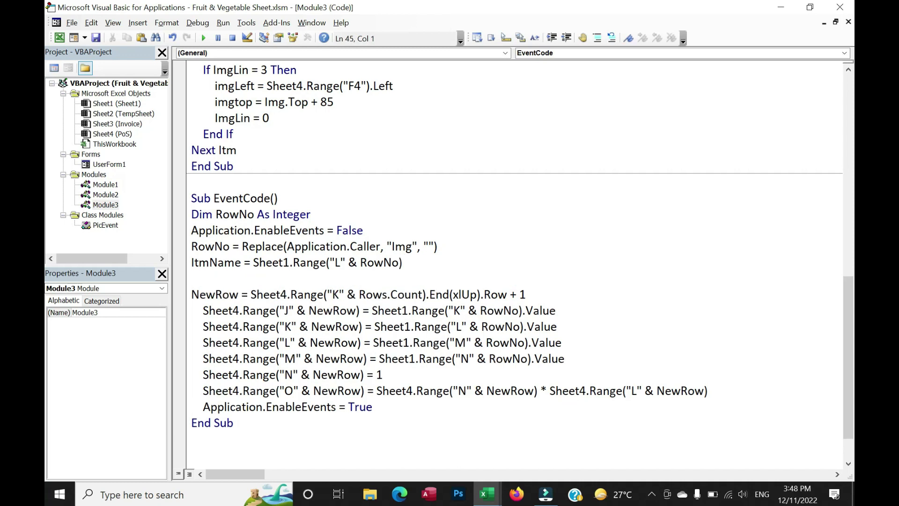
pyautogui.hotkey('alt', 'F11')
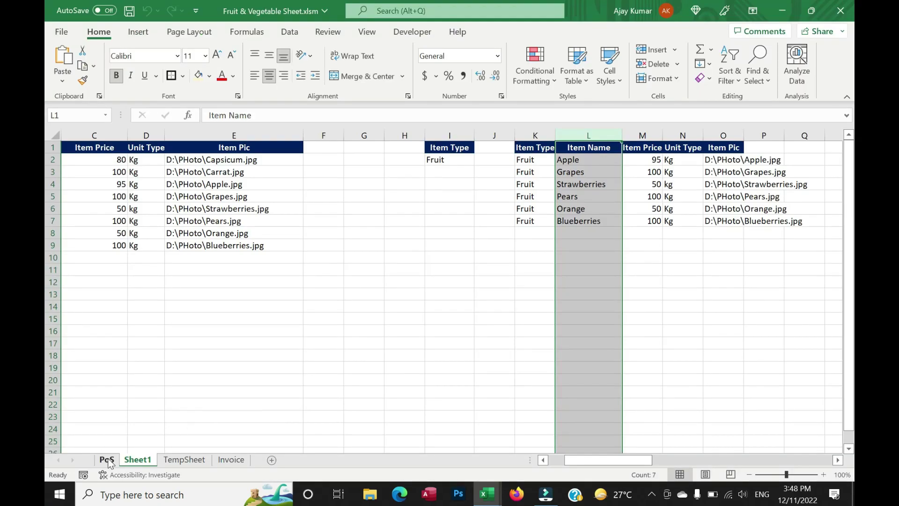
# - Clear the duplicate Apple row 9 (J:O) on the PoS sheet so the Total returns to 495
pyautogui.click(107, 460)
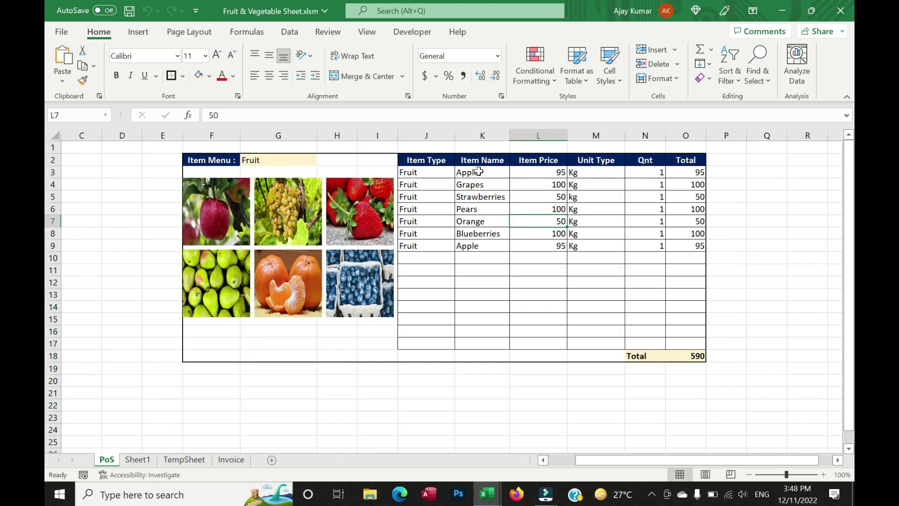
pyautogui.moveTo(473, 172); pyautogui.dragTo(481, 247)
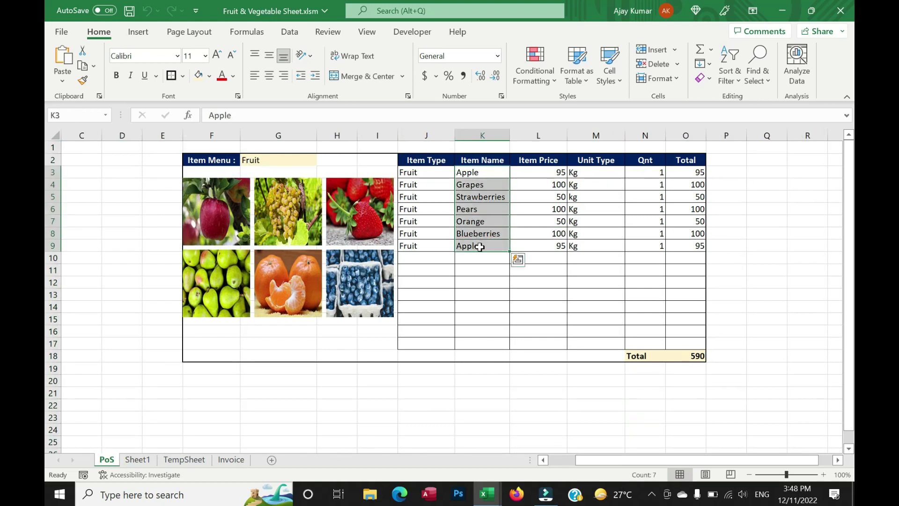
pyautogui.moveTo(420, 247); pyautogui.dragTo(674, 244)
pyautogui.press('Delete')
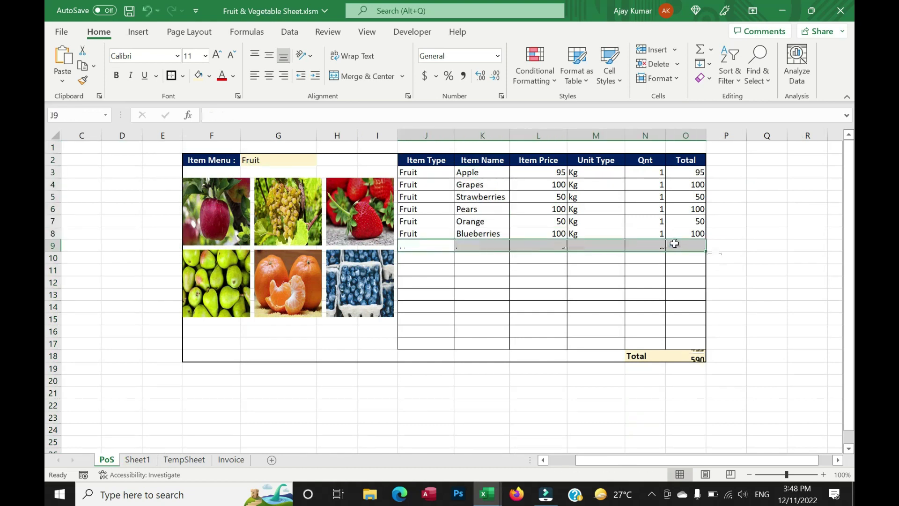
# - In EventCode, begin the line Set FindItm = Sheet4.Columns(
pyautogui.hotkey('alt', 'F11')
pyautogui.write('Set FindItm= ')
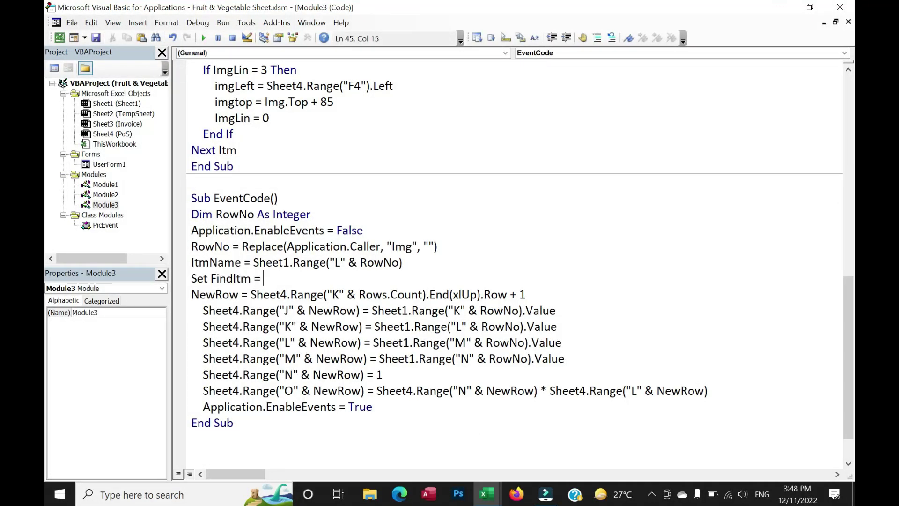
pyautogui.write('Sheet')
pyautogui.write('4.Range')
pyautogui.press('BackSpace')
pyautogui.press('BackSpace')
pyautogui.press('BackSpace')
pyautogui.press('BackSpace')
pyautogui.press('BackSpace')
pyautogui.write('colu')
pyautogui.press('Tab')
pyautogui.write('(')
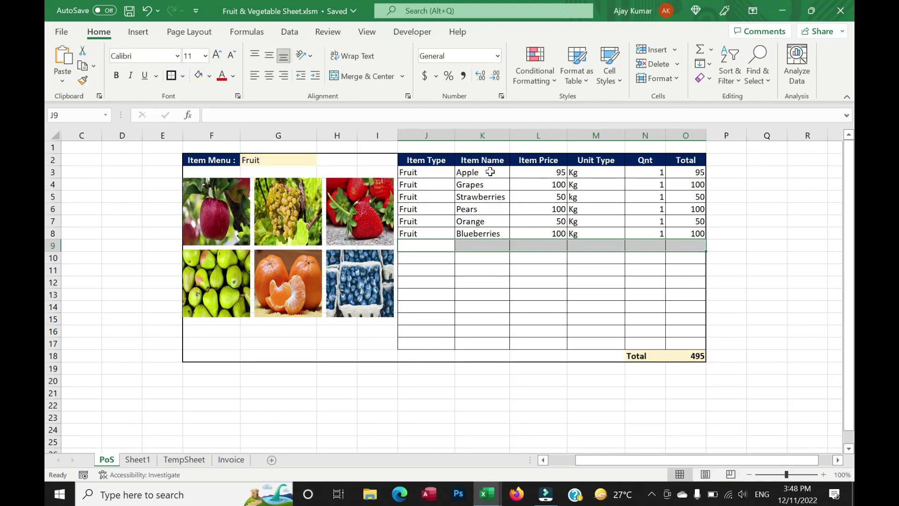
# - Confirm with =COLUMN() that Item Name is column 11, then finish Columns(11).Find(ItmName, xlValues, xlWhole)
pyautogui.click(490, 172)
pyautogui.click(490, 243)
pyautogui.write('=cl')
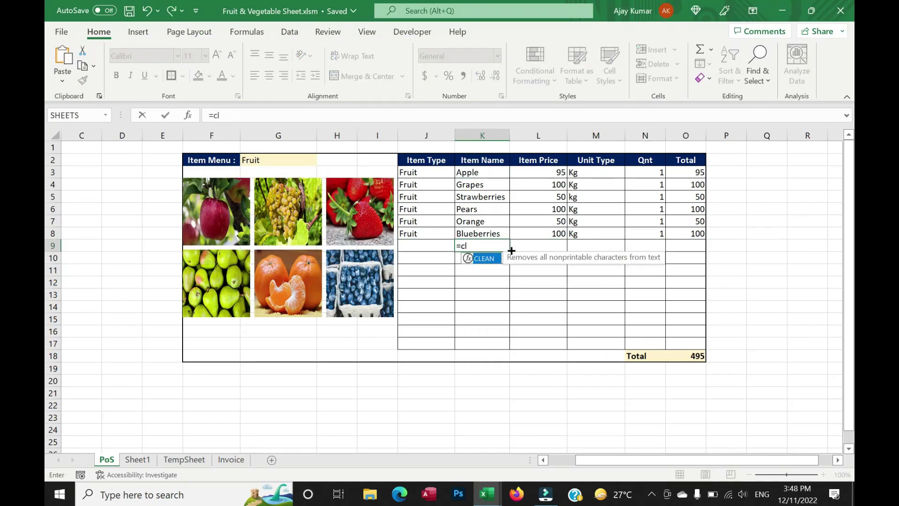
pyautogui.press('BackSpace')
pyautogui.write('ou')
pyautogui.press('BackSpace')
pyautogui.write('lu')
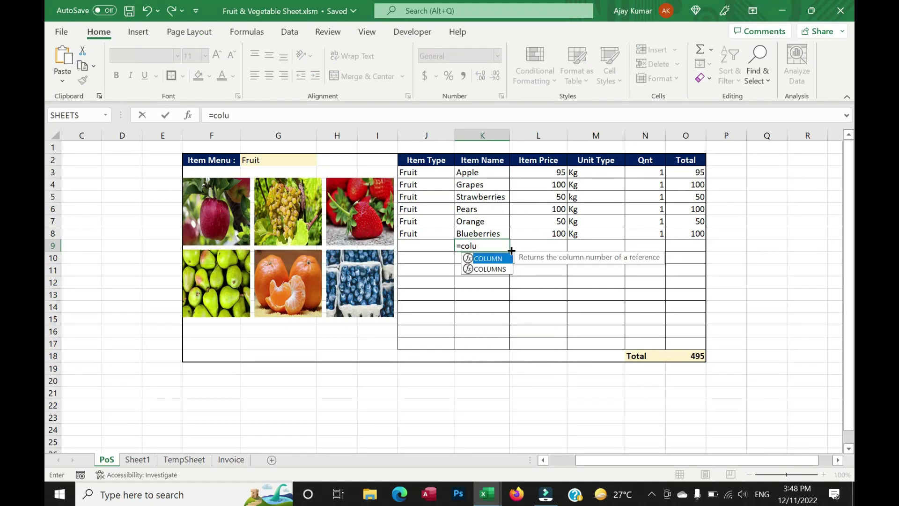
pyautogui.press('Tab')
pyautogui.press('Escape')
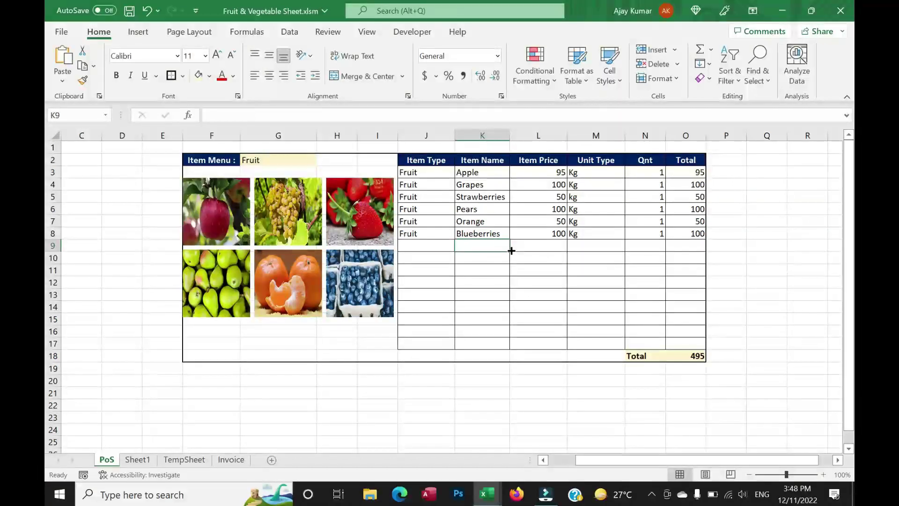
pyautogui.hotkey('alt', 'Tab')
pyautogui.write('11)')
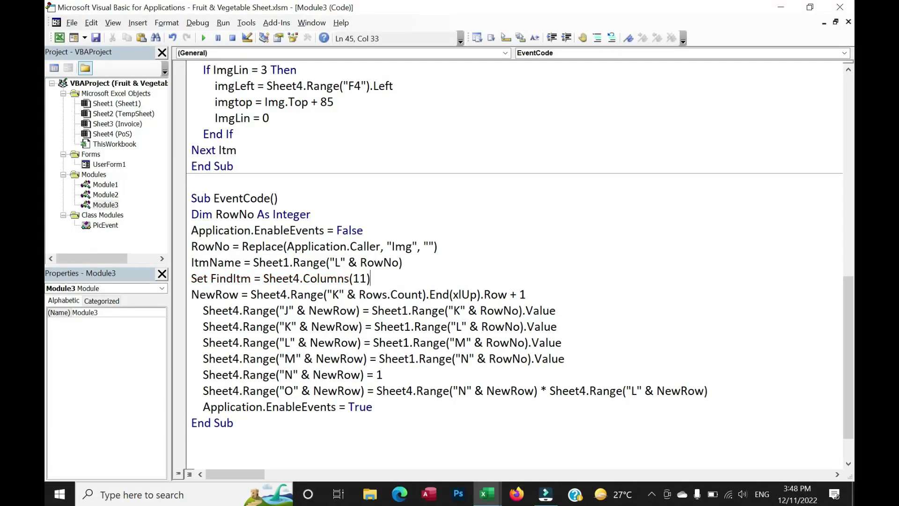
pyautogui.write('.find(')
pyautogui.write('ItmName')
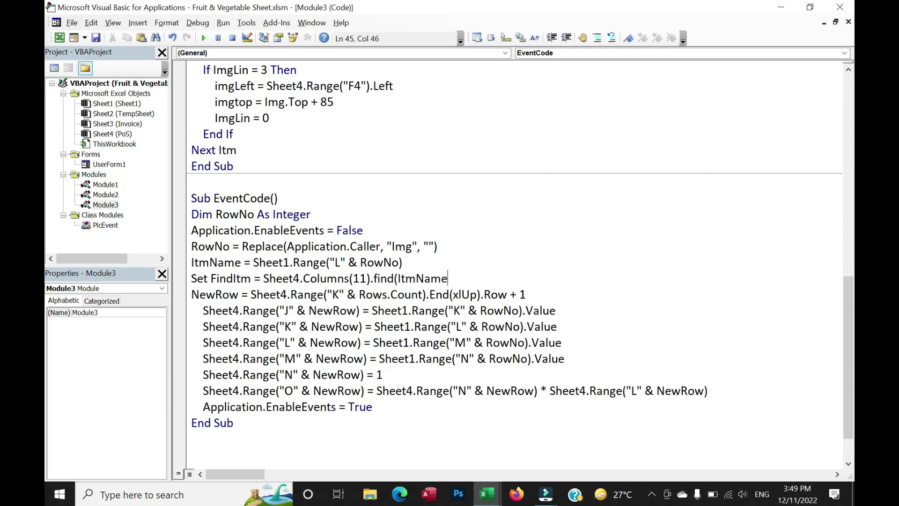
pyautogui.write(',,Xlvalues,xlwhole)')
# - Wrap the new billing-row code in If FindItm Is Nothing Then … End If, fixing the missing Then
pyautogui.press('Return')
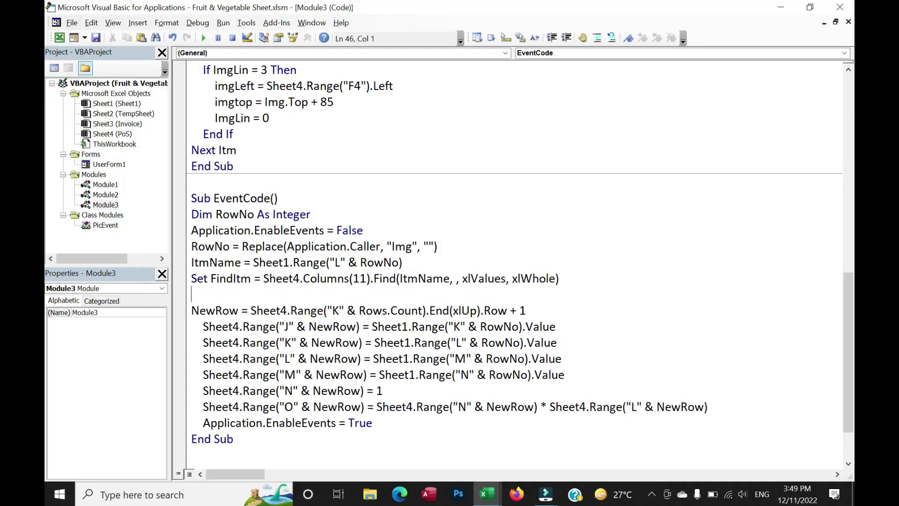
pyautogui.write('If FindItm is Nothing')
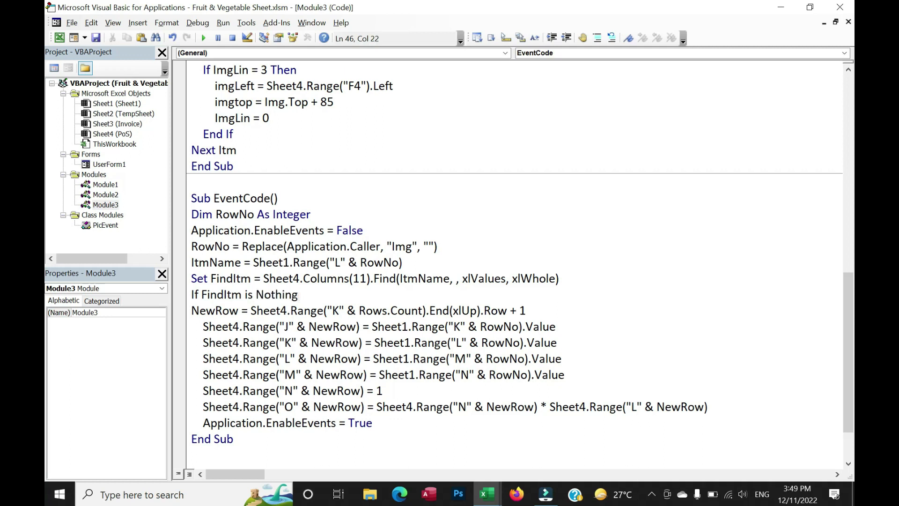
pyautogui.press('Return')
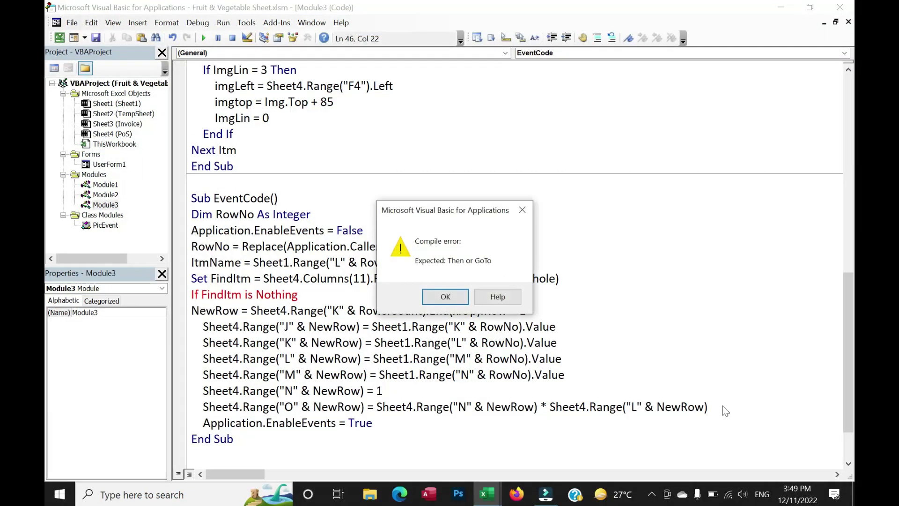
pyautogui.press('Return')
pyautogui.write('then')
pyautogui.click(709, 407)
pyautogui.press('Return')
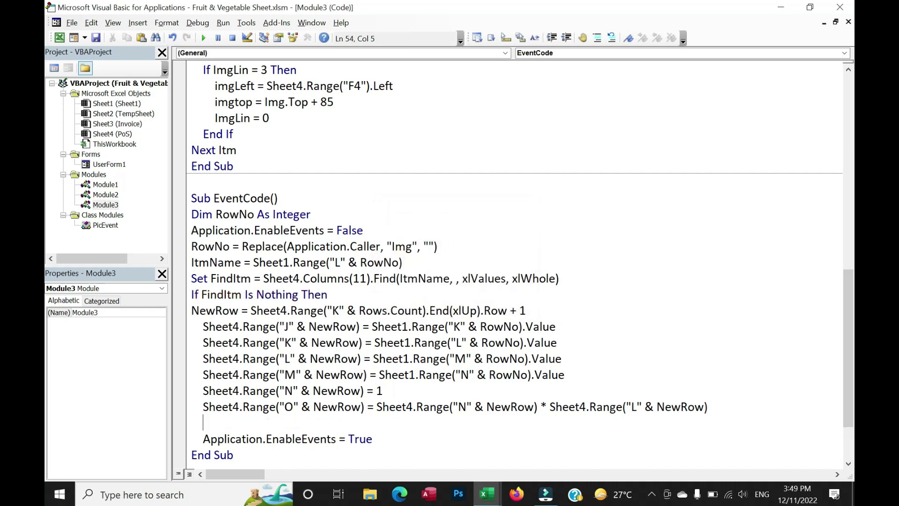
pyautogui.write('Endif')
pyautogui.click(309, 326)
pyautogui.hotkey('alt', 'Tab')
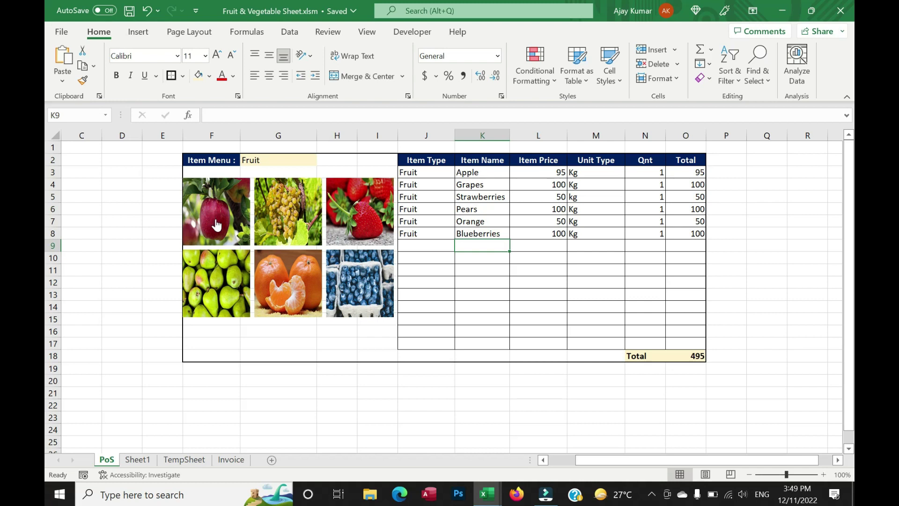
# - Set a breakpoint on the If FindItm line and run the macro from the apple picture
pyautogui.hotkey('alt', 'Tab')
pyautogui.click(178, 294)
pyautogui.hotkey('alt', 'Tab')
pyautogui.click(209, 310)
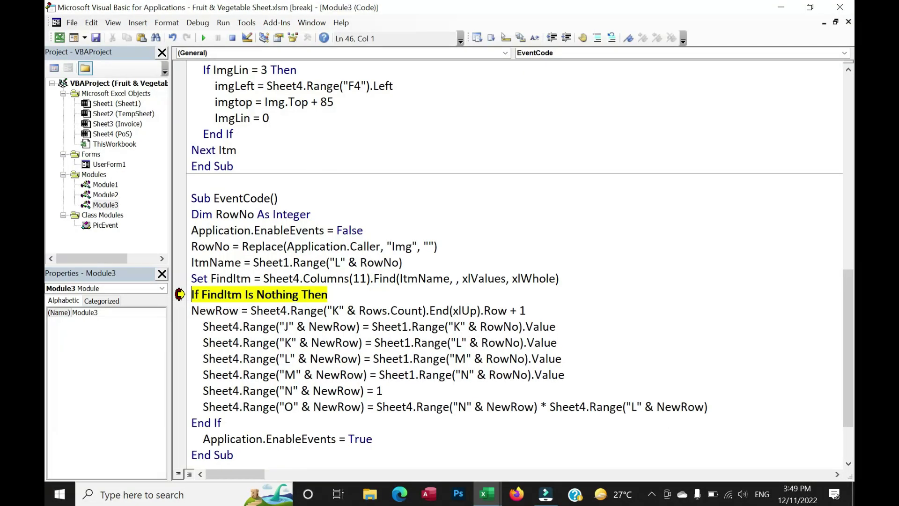
pyautogui.press('F8')
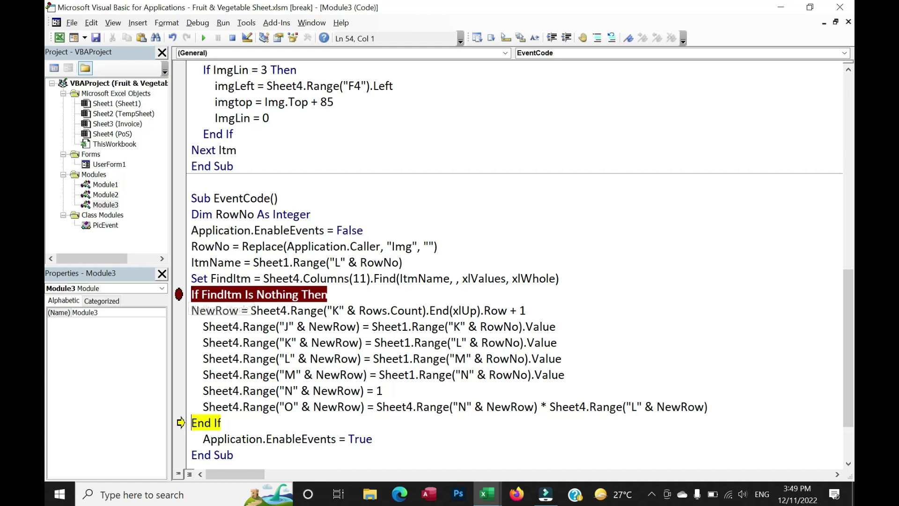
# - Add an Else branch containing a copy of the quantity and total lines
pyautogui.press('Return')
pyautogui.write('Else')
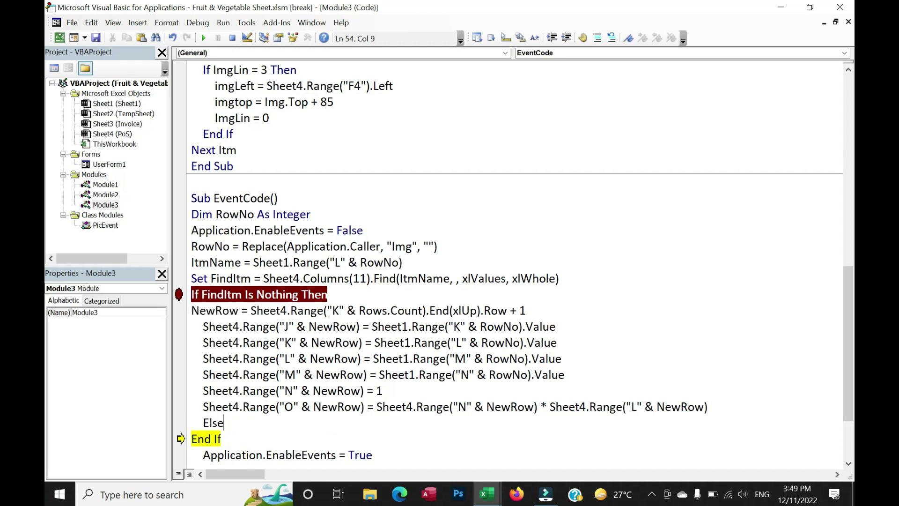
pyautogui.press('Return')
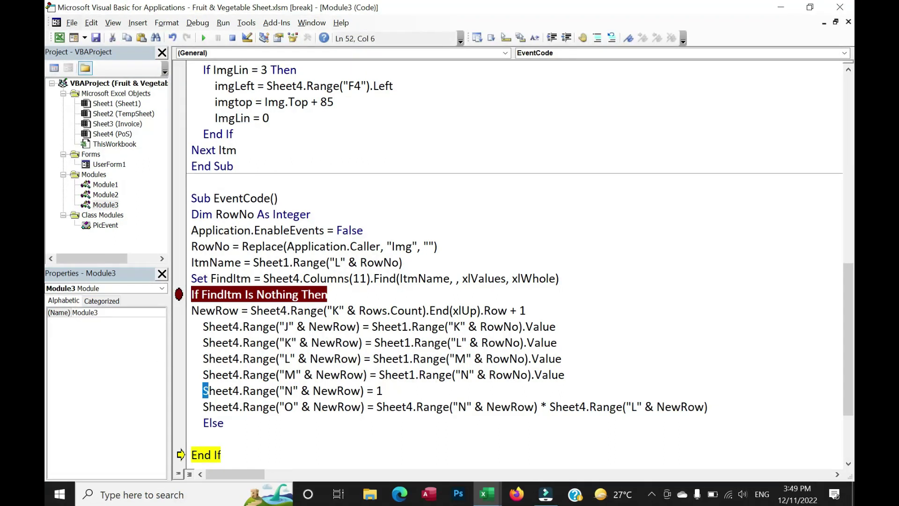
pyautogui.moveTo(203, 391); pyautogui.dragTo(708, 406)
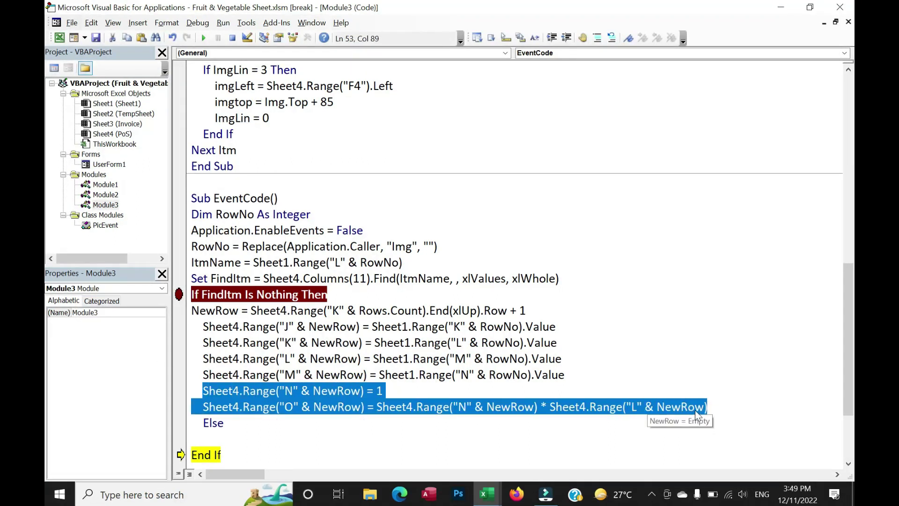
pyautogui.click(203, 438)
pyautogui.write('Sheet4.Range("N" & NewRow) = 1     Sheet4.Range("O" & NewRow) = Sheet4.Range("N" & NewRow) * Sheet4.Range("L" & NewRow)')
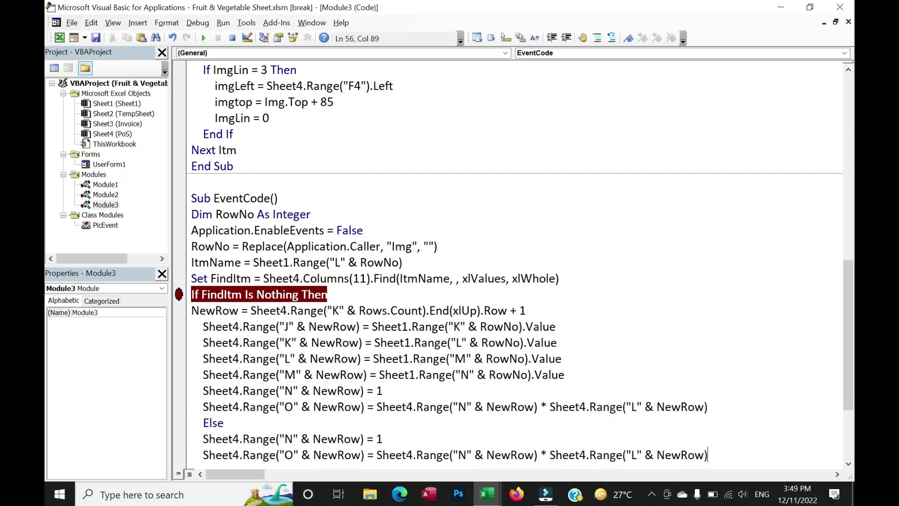
# - Replace every NewRow in the pasted Else lines with FindItm.Row
pyautogui.scroll(-3, 422, 262)
pyautogui.moveTo(335, 311)
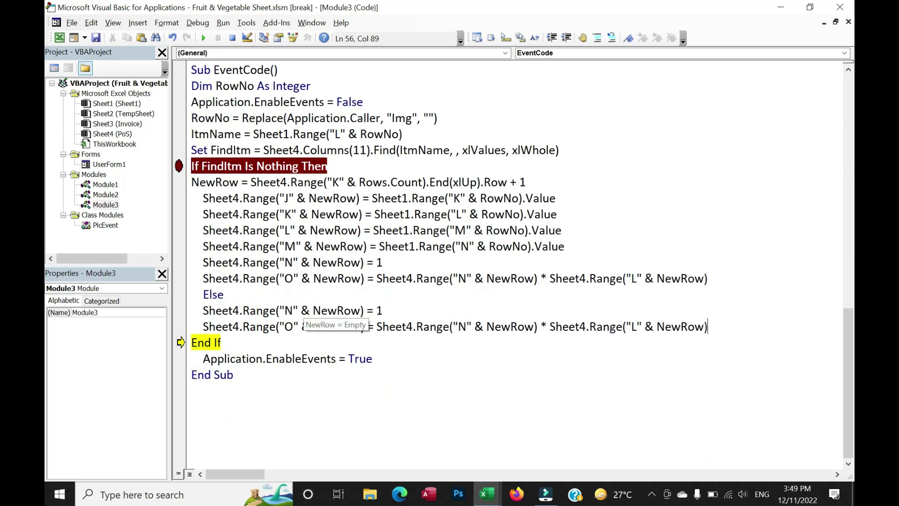
pyautogui.doubleClick(336, 311)
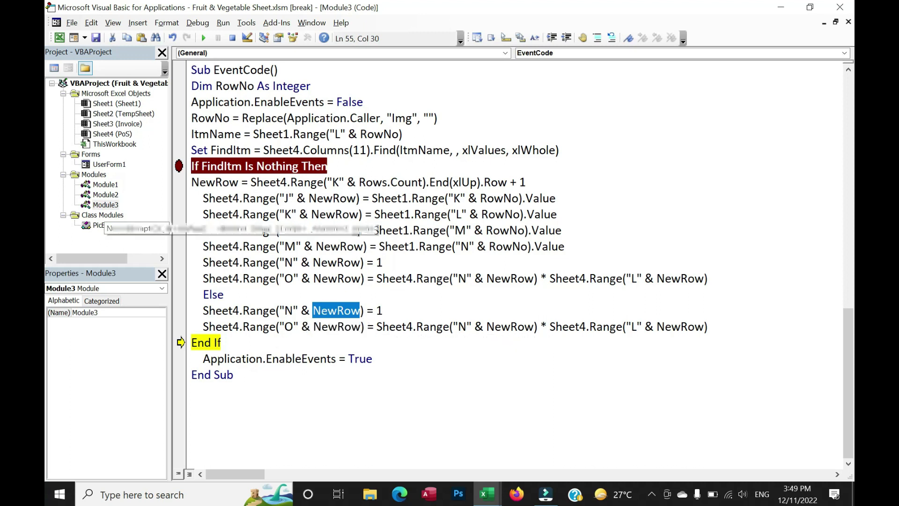
pyautogui.click(215, 167)
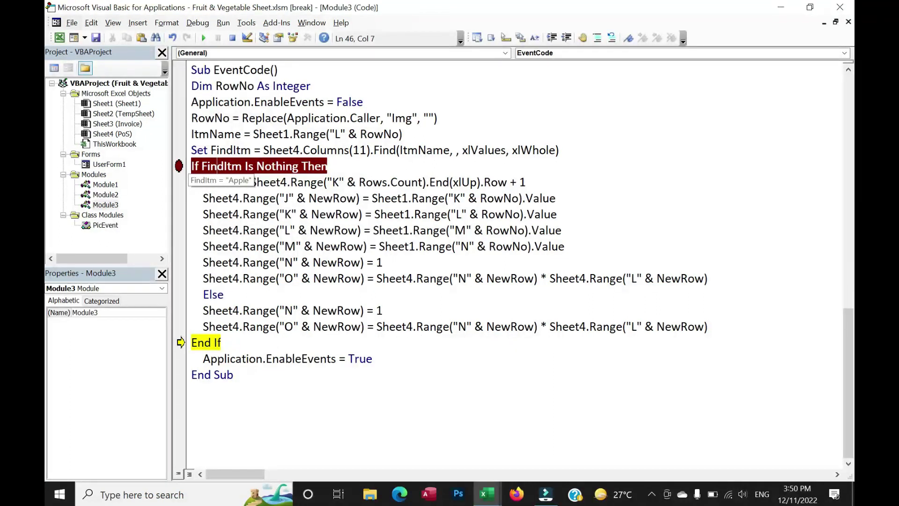
pyautogui.click(328, 310)
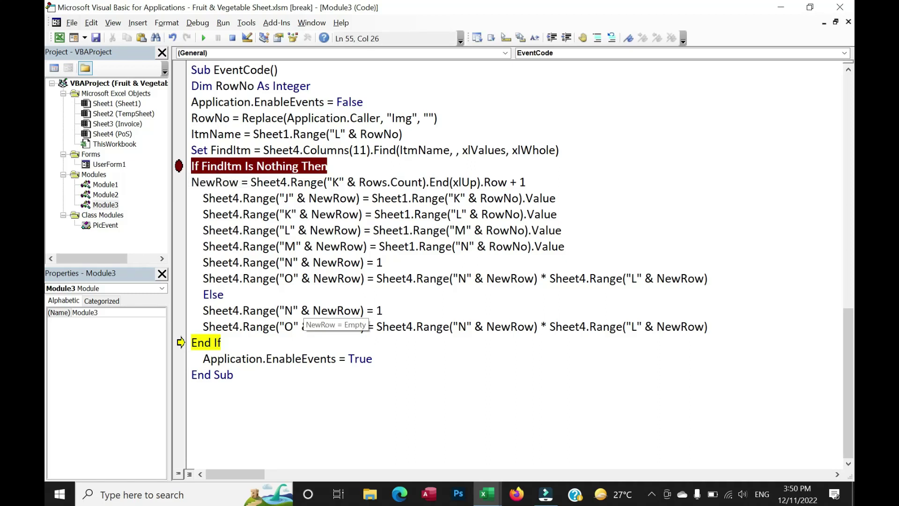
pyautogui.write('FindItm.Ro')
pyautogui.write('w')
pyautogui.doubleClick(325, 327)
pyautogui.write('FindItm.Row')
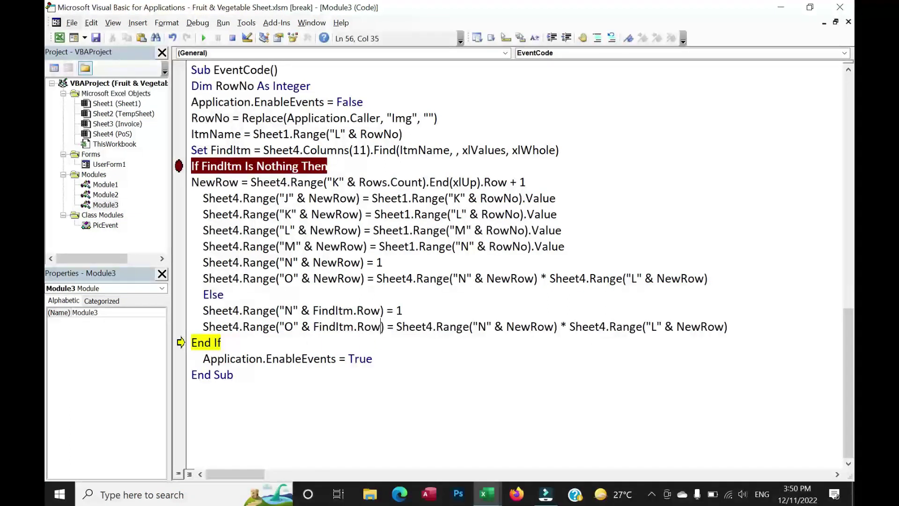
pyautogui.doubleClick(692, 326)
pyautogui.write('FindItm.Row')
pyautogui.doubleClick(539, 327)
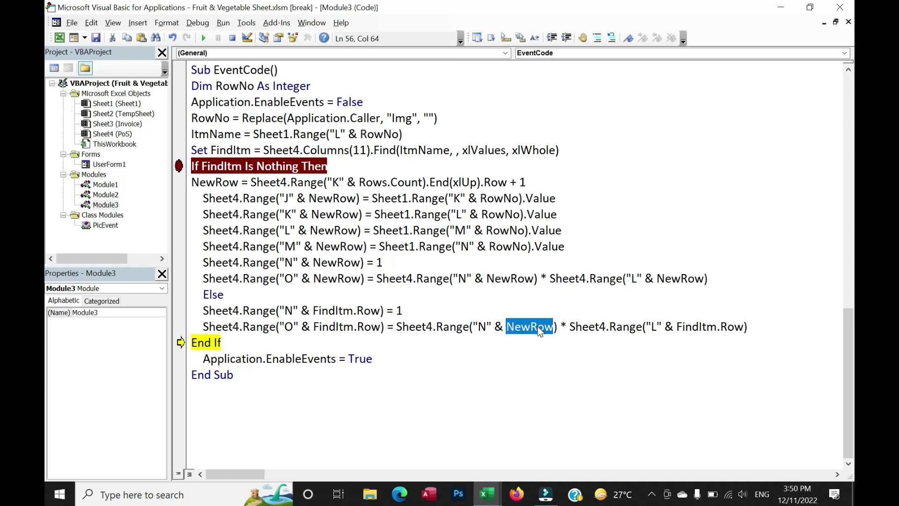
pyautogui.write('FindItm.Row')
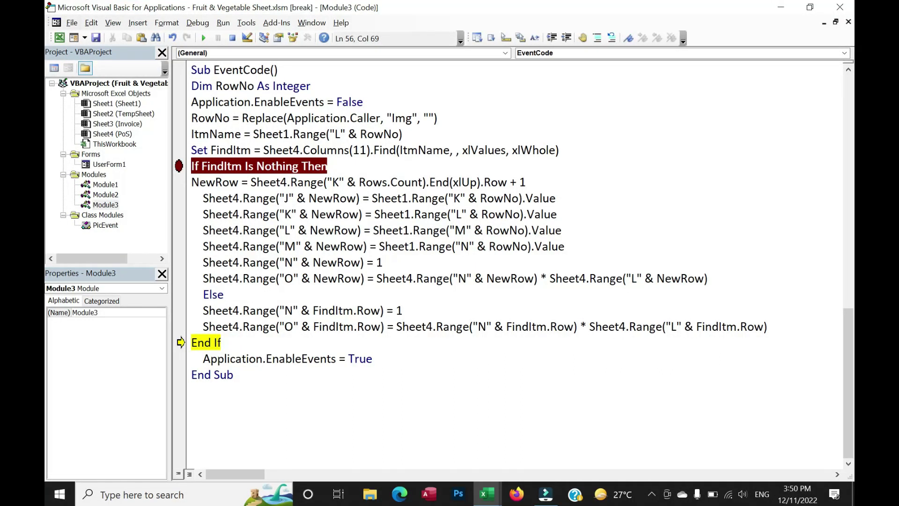
# - Resume the macro and click a fruit picture again to step into the Else branch
pyautogui.click(204, 39)
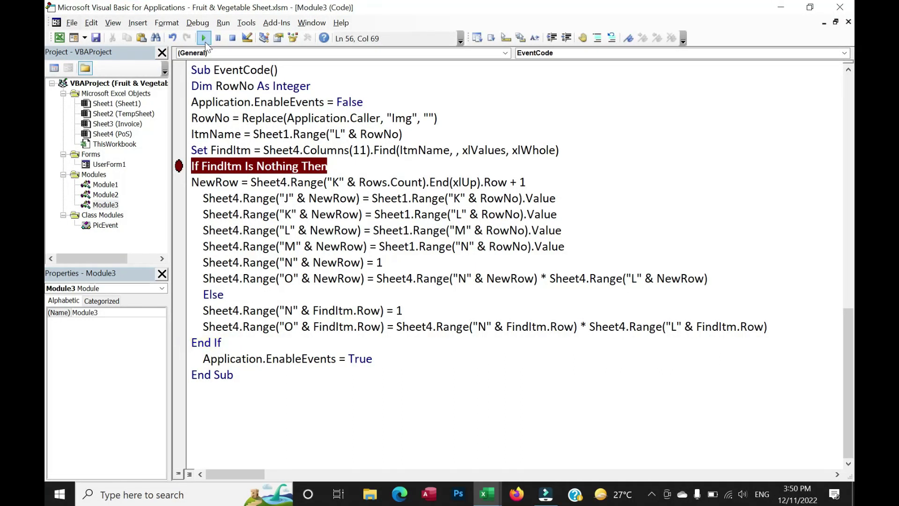
pyautogui.hotkey('alt', 'Tab')
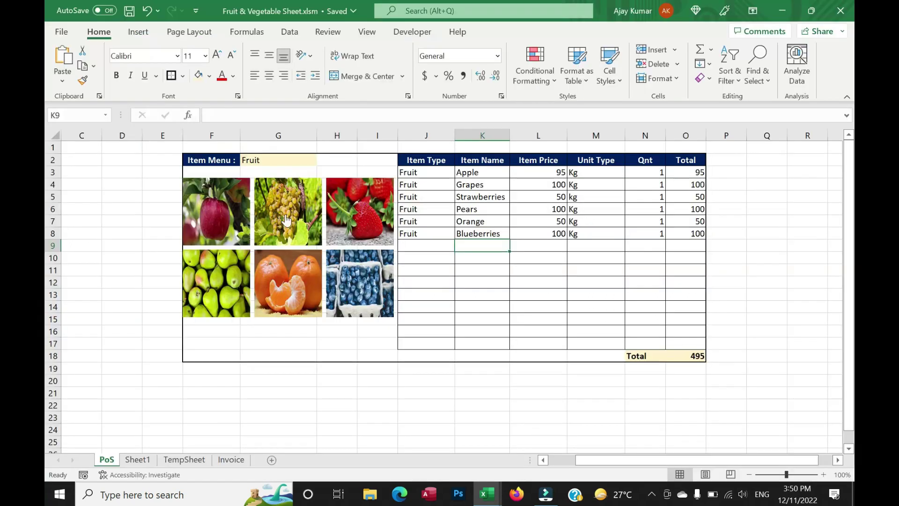
pyautogui.click(215, 220)
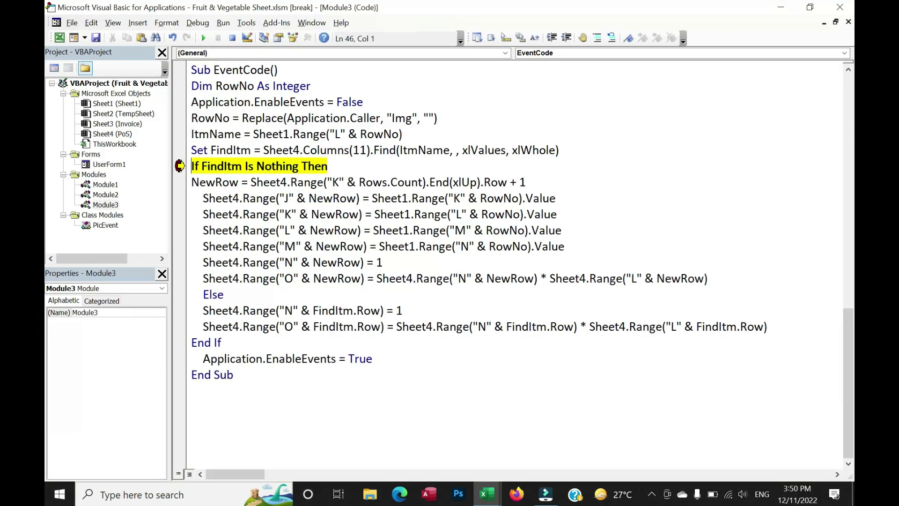
pyautogui.press('F8')
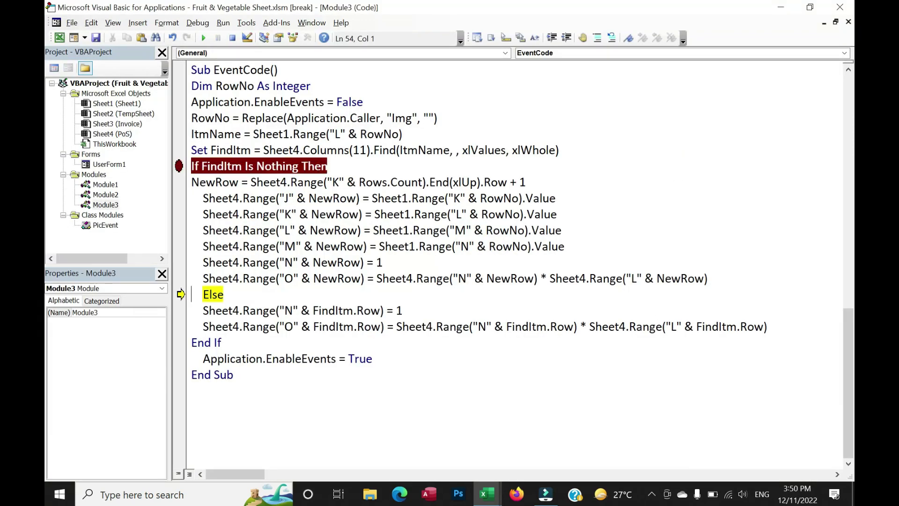
# - Change the Else quantity line to Range("N" & FindItm.Row) + 1
pyautogui.moveTo(206, 182); pyautogui.dragTo(396, 278)
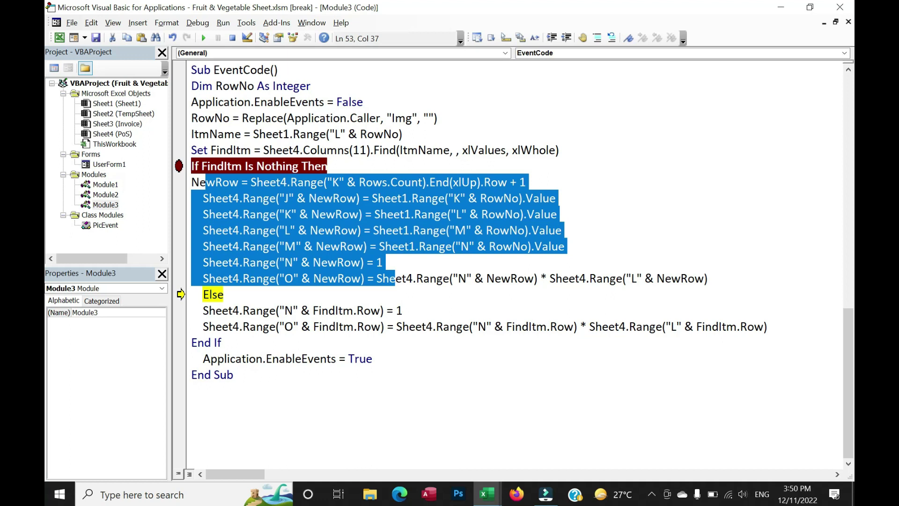
pyautogui.moveTo(203, 311); pyautogui.dragTo(383, 311)
pyautogui.hotkey('ctrl', 'c')
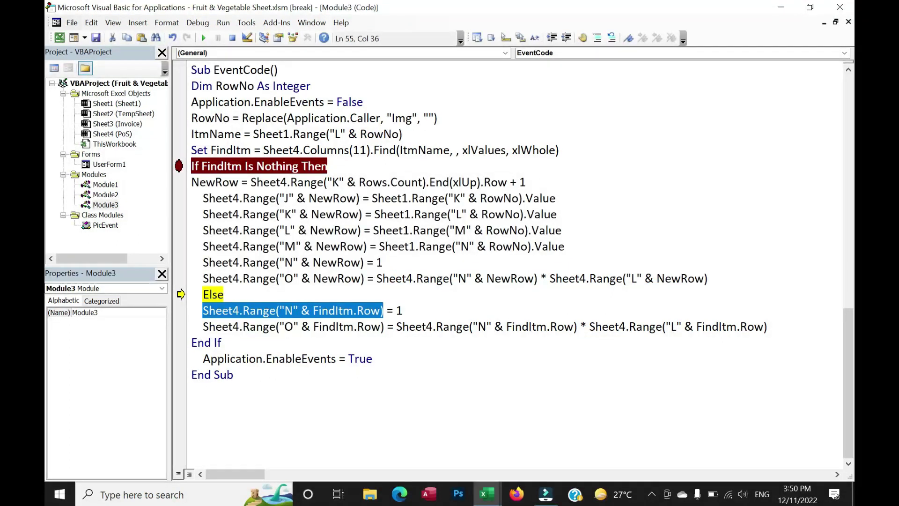
pyautogui.click(396, 311)
pyautogui.hotkey('ctrl', 'v')
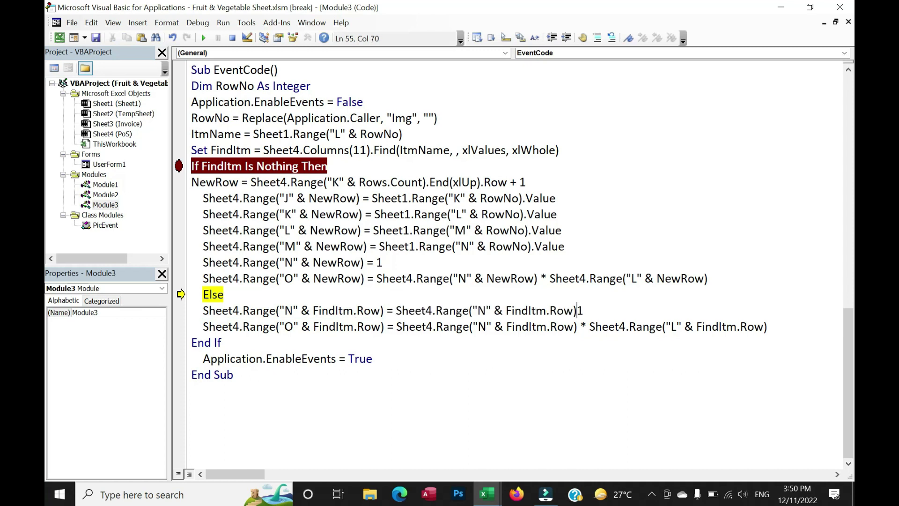
pyautogui.write('+')
pyautogui.click(372, 358)
# - Step through the Else lines, confirming Apple shows quantity 2 and total 190, then remove the breakpoint
pyautogui.hotkey('ctrl', 'F9')
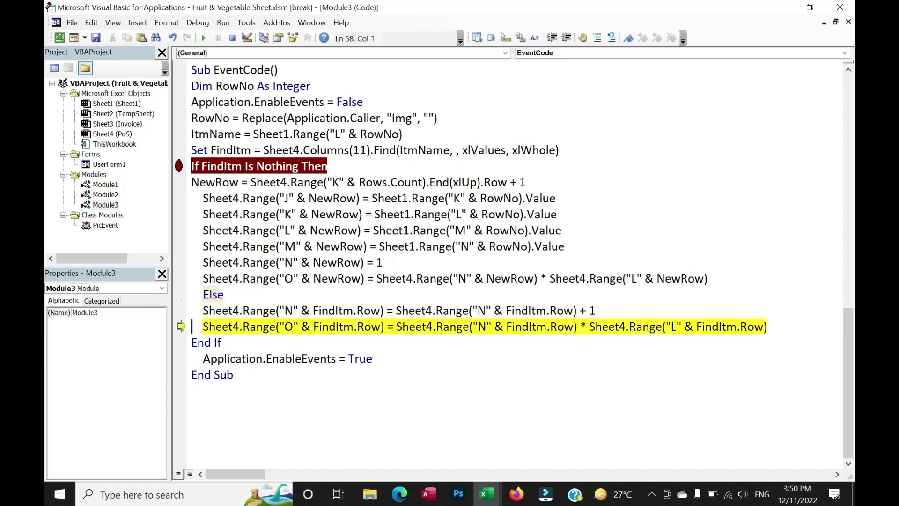
pyautogui.hotkey('alt', 'F11')
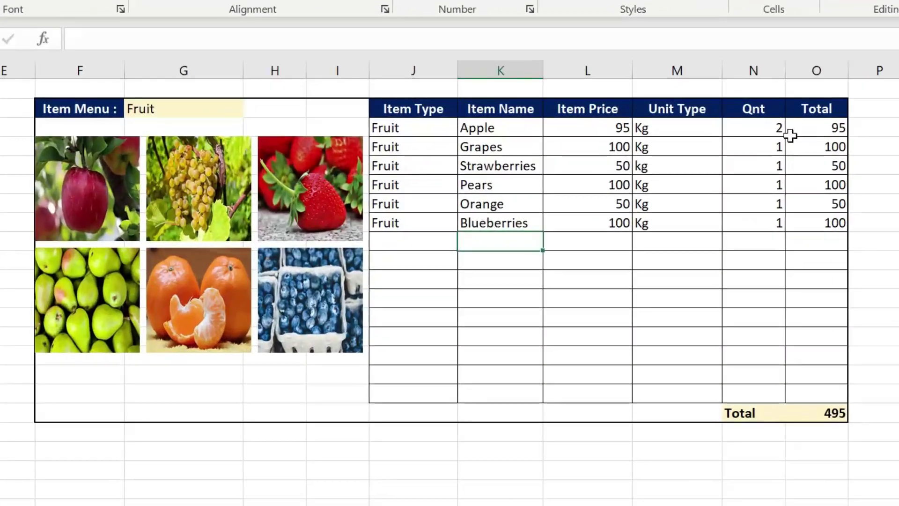
pyautogui.hotkey('alt', 'F11')
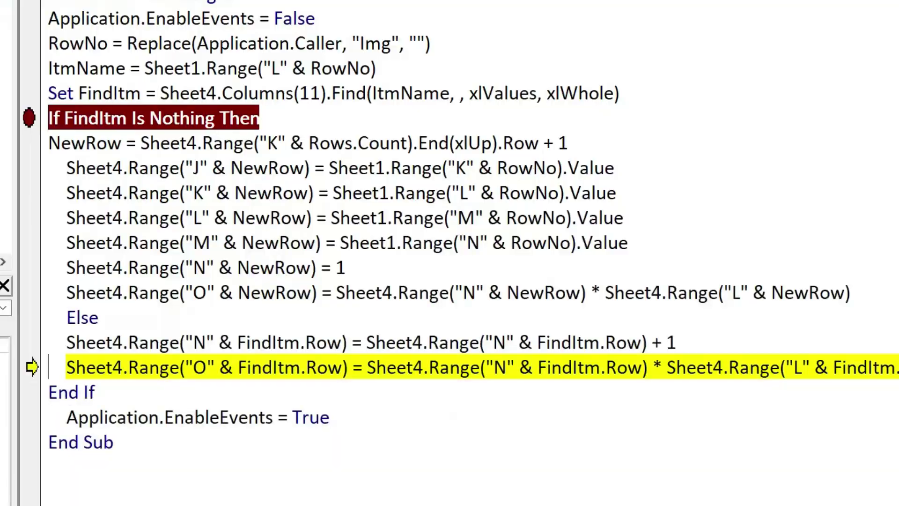
pyautogui.press('F8')
pyautogui.hotkey('alt', 'F11')
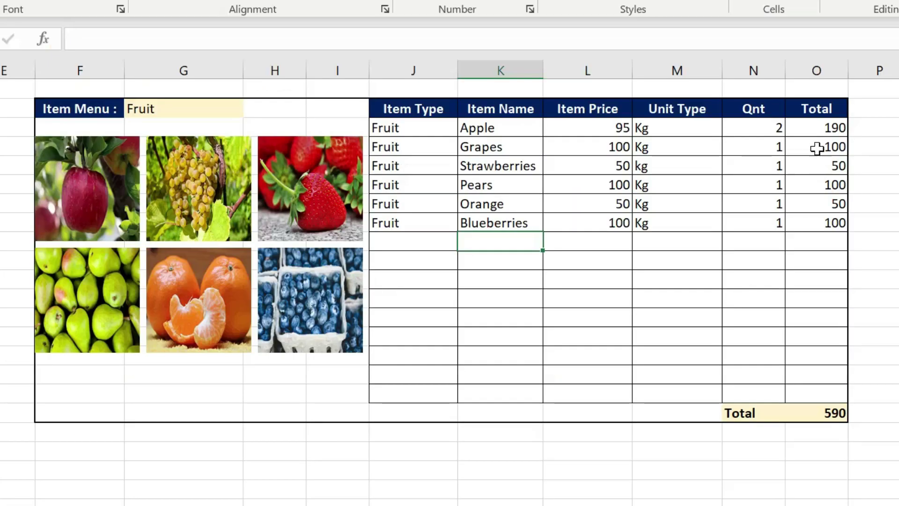
pyautogui.hotkey('alt', 'F11')
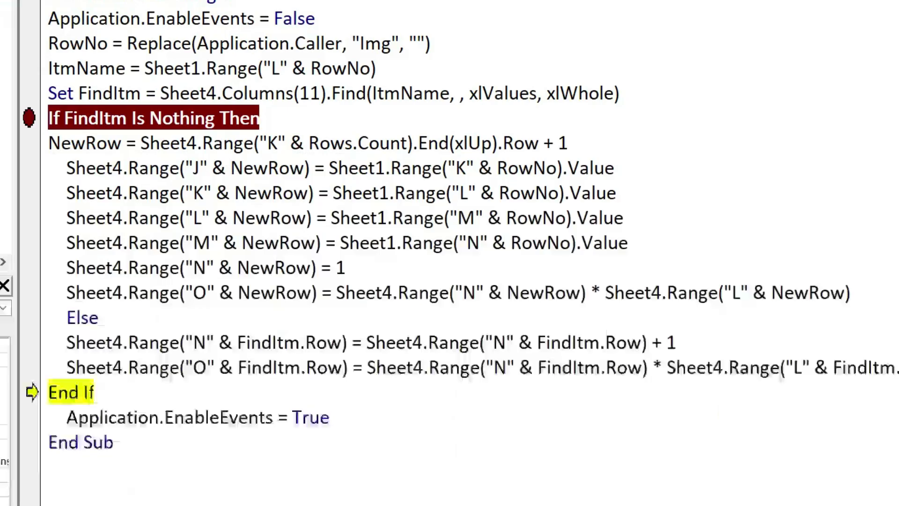
pyautogui.click(34, 118)
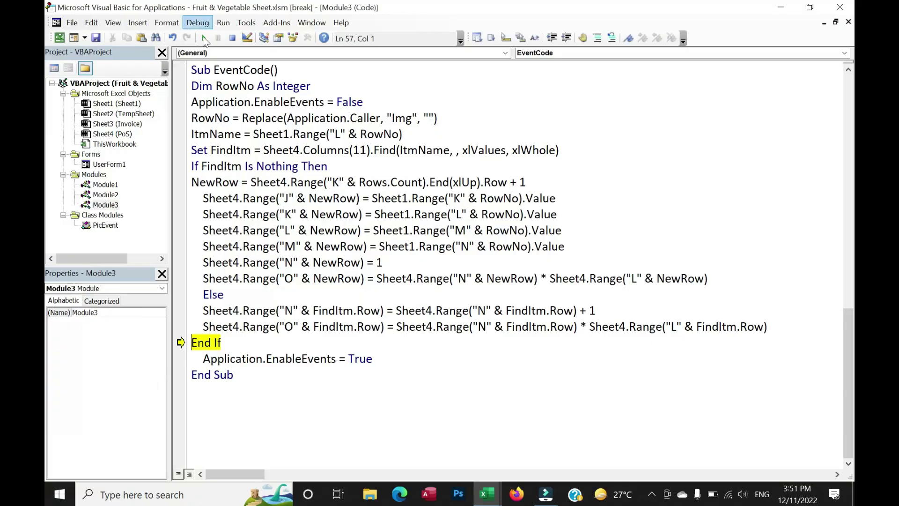
# - Let the macro finish and add another Strawberries to the bill
pyautogui.click(203, 38)
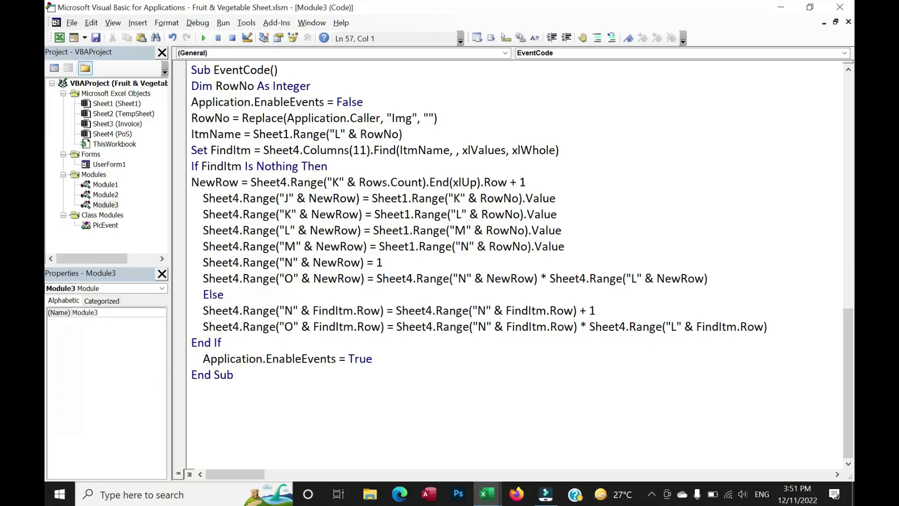
pyautogui.hotkey('alt', 'F11')
pyautogui.click(290, 204)
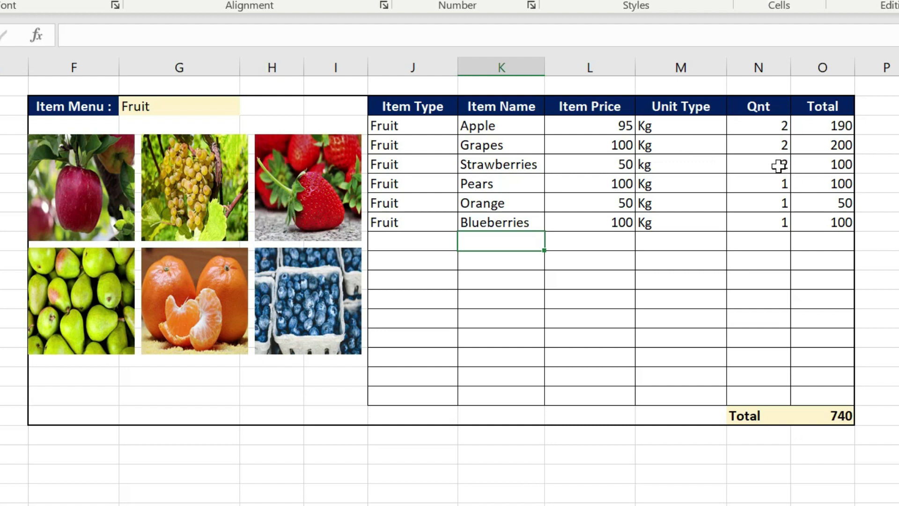
# - Click the pear picture repeatedly until Pears reaches 27 (2700), then raise other listed fruits; bill 3540
pyautogui.moveTo(436, 184); pyautogui.dragTo(823, 183)
pyautogui.click(94, 291)
pyautogui.click(89, 300)
pyautogui.click(88, 301)
pyautogui.click(88, 302)
pyautogui.doubleClick(88, 296)
pyautogui.doubleClick(88, 297)
pyautogui.doubleClick(89, 297)
pyautogui.doubleClick(89, 296)
pyautogui.tripleClick(91, 297)
pyautogui.tripleClick(90, 298)
pyautogui.doubleClick(91, 299)
pyautogui.doubleClick(91, 298)
pyautogui.tripleClick(92, 299)
pyautogui.click(92, 301)
pyautogui.click(267, 229)
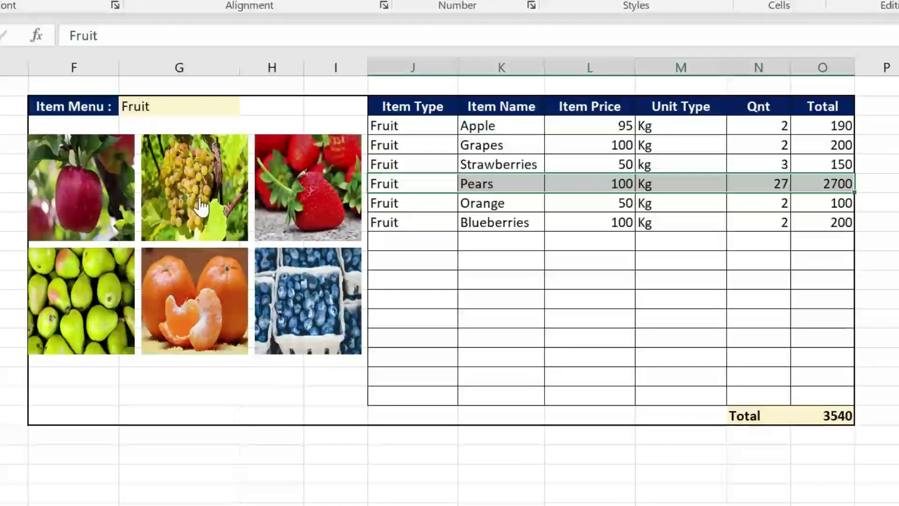
pyautogui.click(202, 202)
pyautogui.click(80, 187)
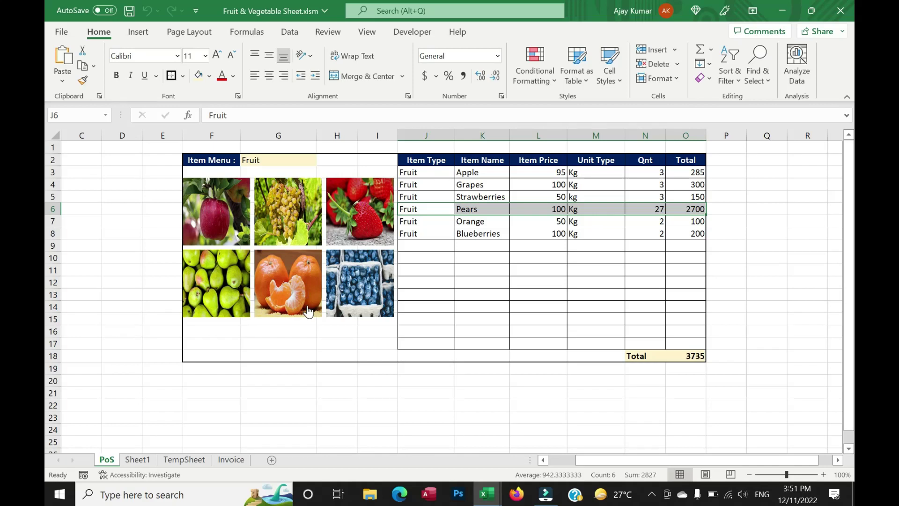
# - Review the EventCode macro in the VBA editor
pyautogui.hotkey('alt', 'F11')
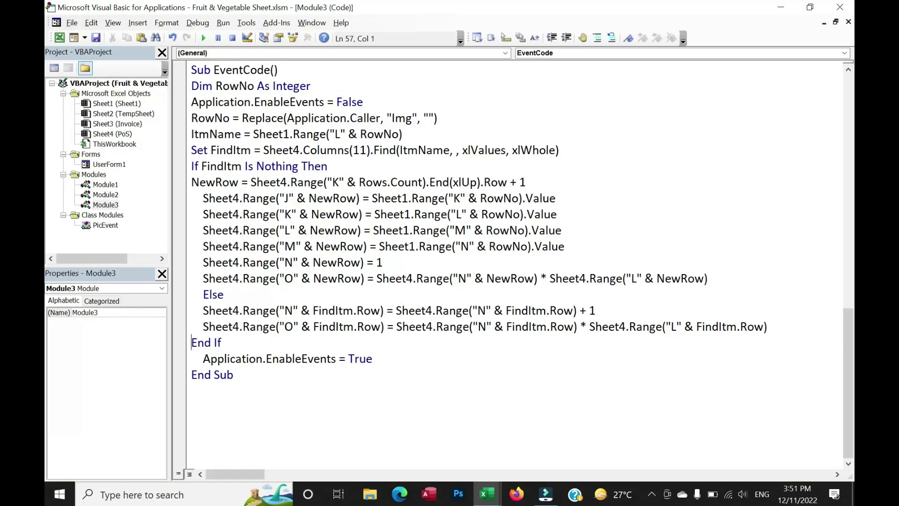
pyautogui.scroll(4, 515, 263)
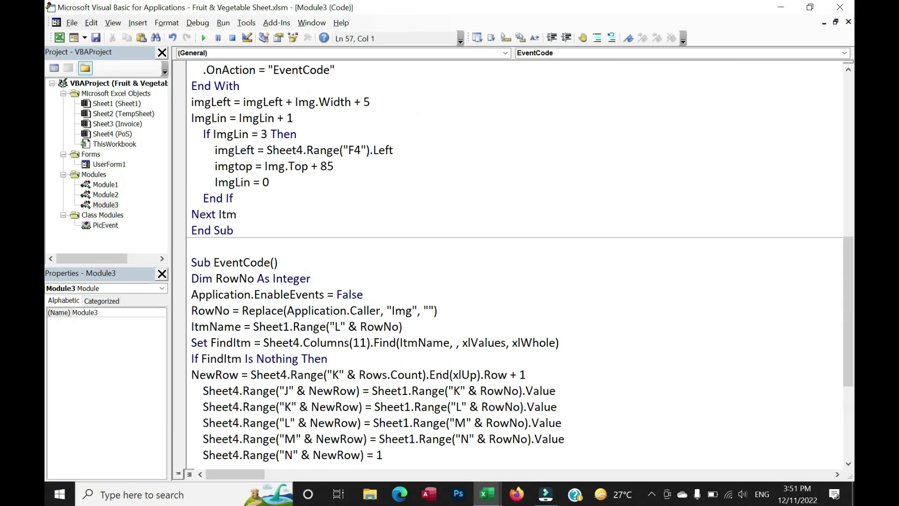
pyautogui.moveTo(191, 263); pyautogui.dragTo(337, 359)
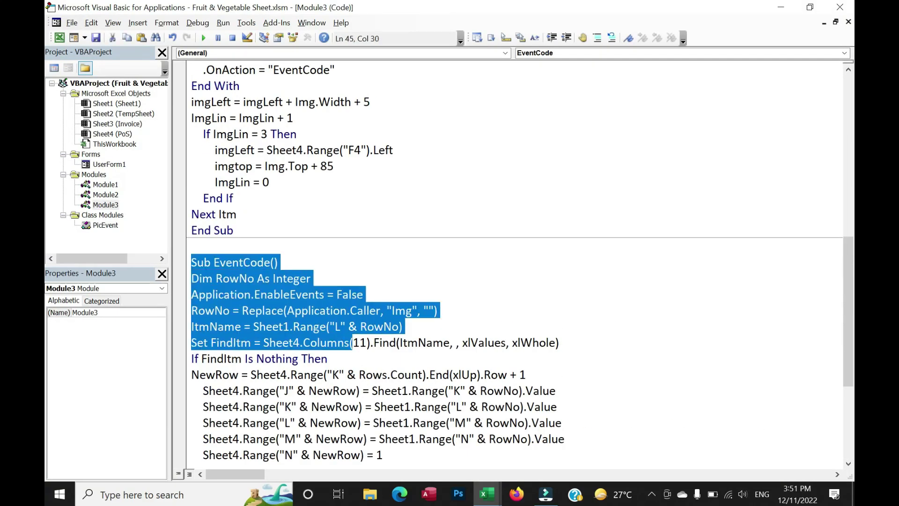
pyautogui.scroll(-4, 368, 333)
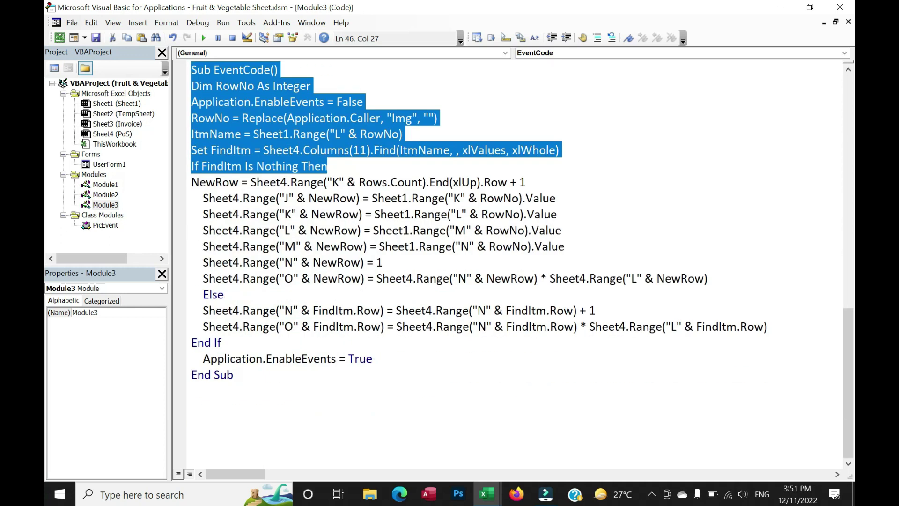
pyautogui.keyDown('shift'); pyautogui.click(234, 375); pyautogui.keyUp('shift')
pyautogui.scroll(6, 305, 255)
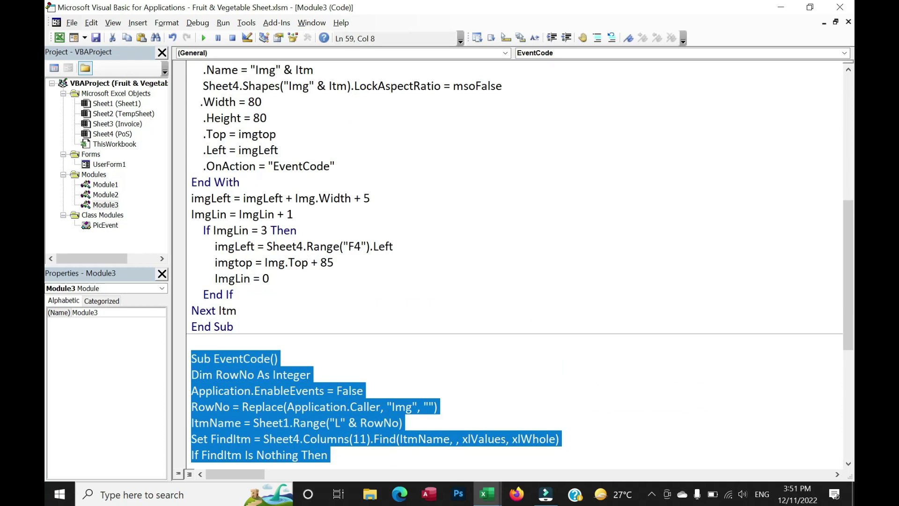
# - Set Item Menu to Vegetable and add a Capsicum row at 80, bringing the bill to 3915
pyautogui.hotkey('alt', 'F11')
pyautogui.click(322, 162)
pyautogui.click(277, 180)
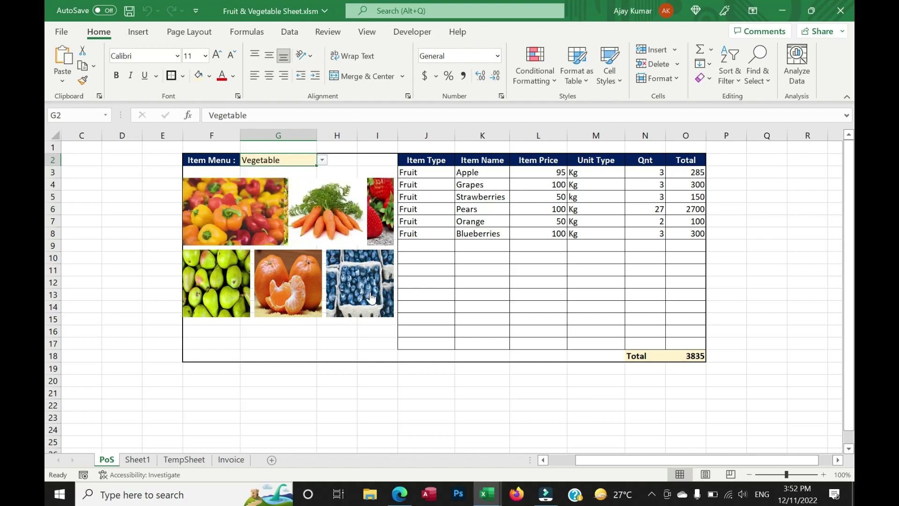
pyautogui.click(225, 243)
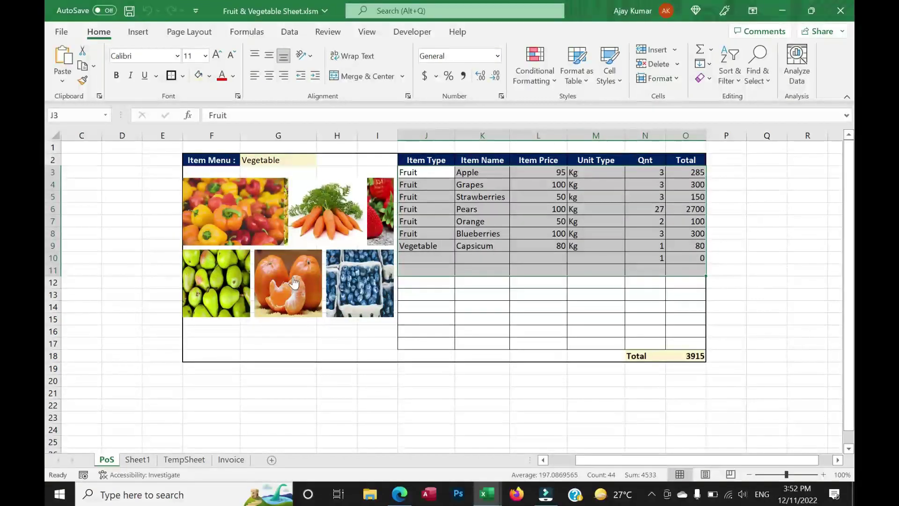
pyautogui.click(312, 339)
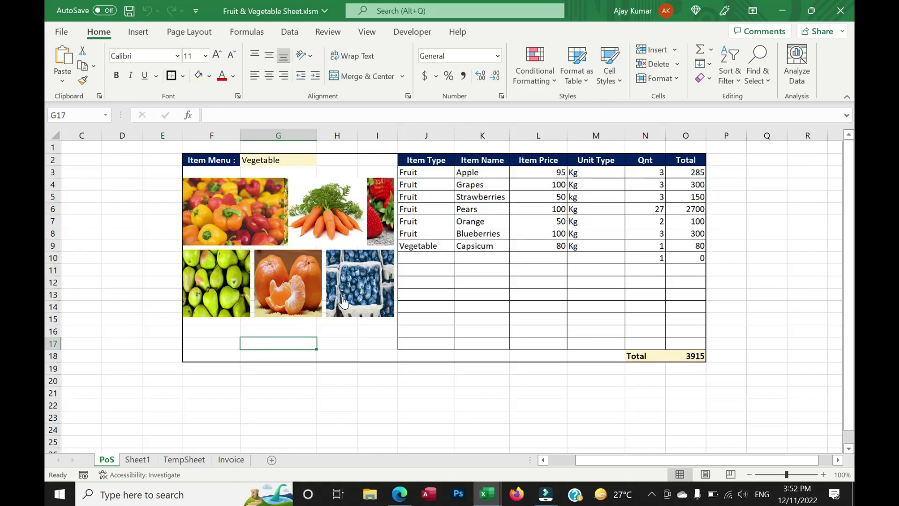
pyautogui.hotkey('alt', 'Tab')
pyautogui.scroll(6, 510, 262)
# - Select the commented-out picture-removal lines in InsertImg, then inspect the PoS pictures and Item Menu
pyautogui.scroll(1, 511, 262)
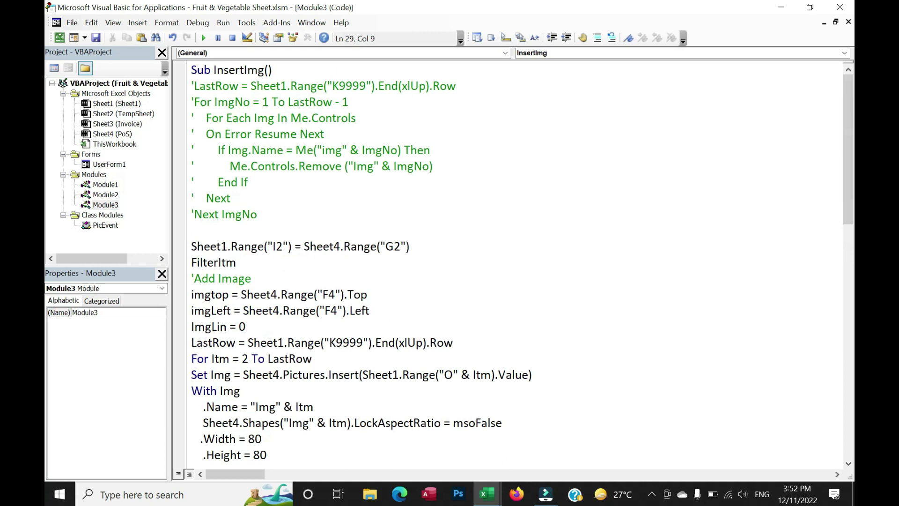
pyautogui.moveTo(186, 86)
pyautogui.mouseDown()
pyautogui.moveTo(225, 134)
pyautogui.moveTo(258, 214)
pyautogui.mouseUp()
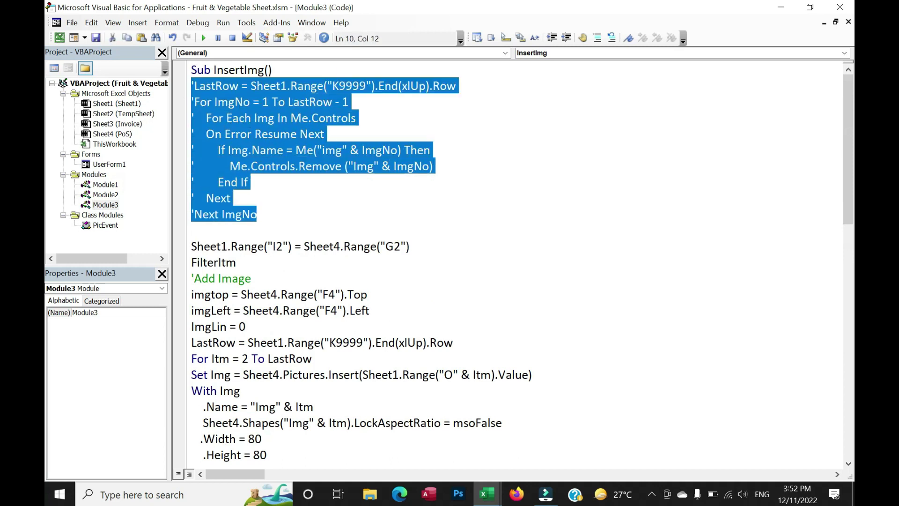
pyautogui.hotkey('alt', 'Tab')
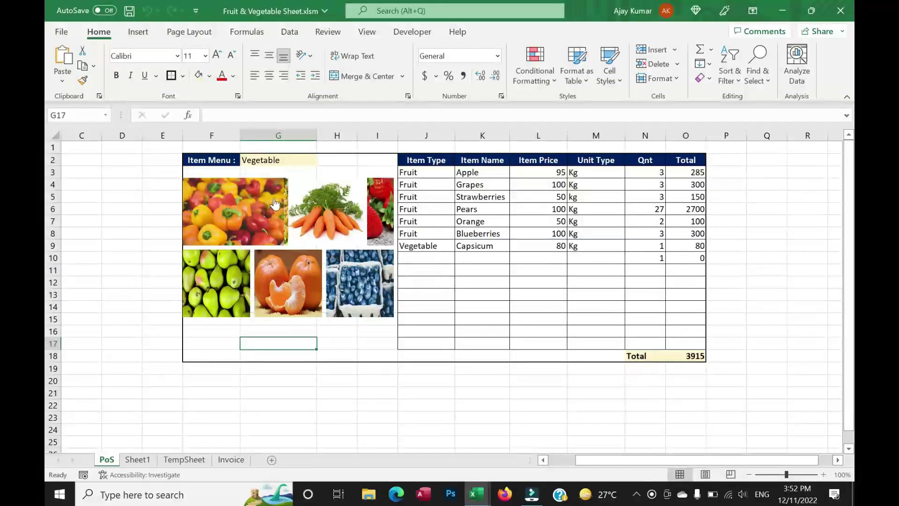
pyautogui.click(277, 216)
pyautogui.click(313, 218)
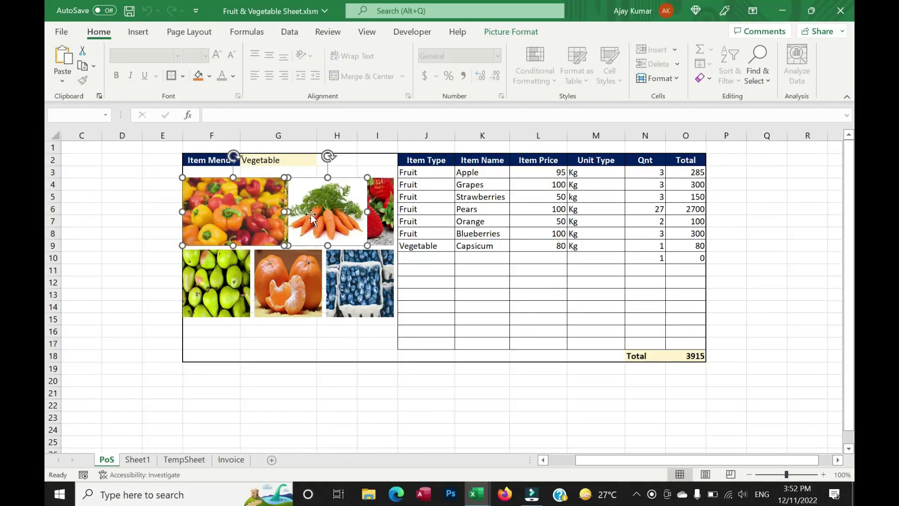
pyautogui.click(311, 161)
pyautogui.click(323, 162)
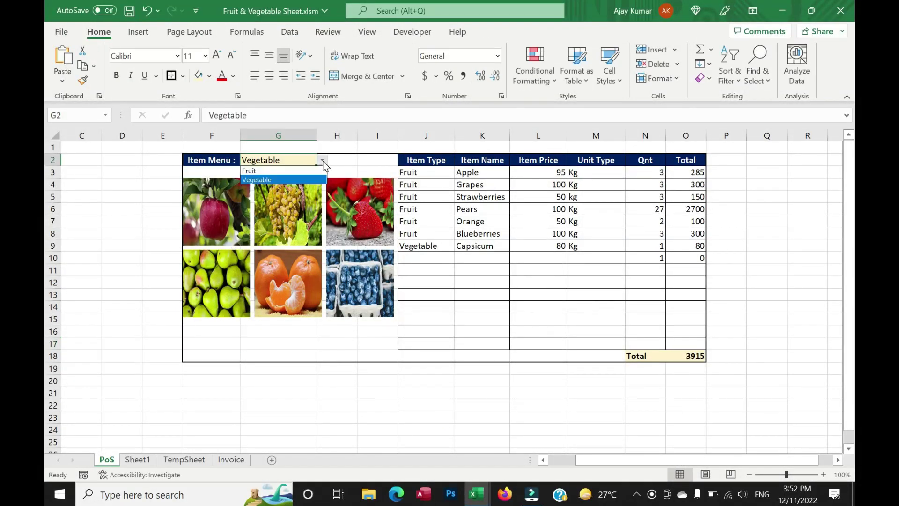
pyautogui.click(256, 180)
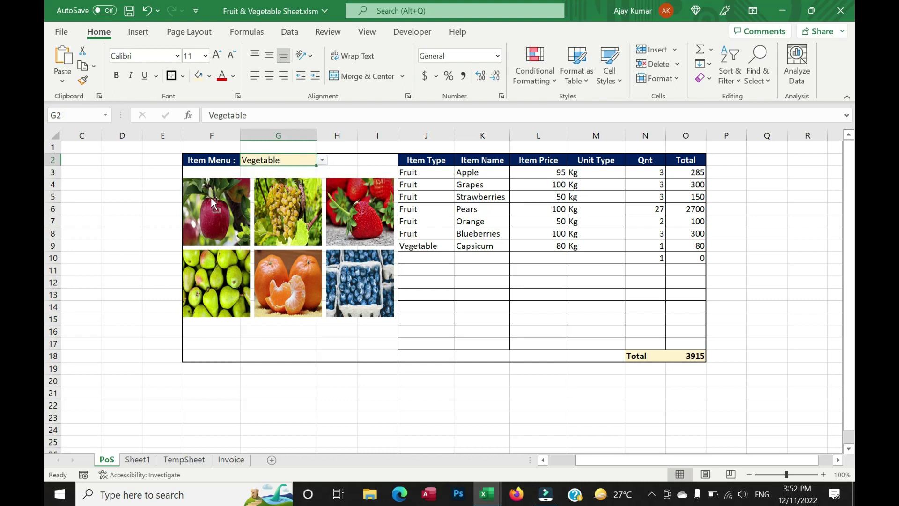
# - Delete the six pictures: apple, grapes, strawberry, blueberry, orange and pear
pyautogui.click(212, 198)
pyautogui.keyDown('ctrl'); pyautogui.click(320, 210); pyautogui.keyUp('ctrl')
pyautogui.keyDown('ctrl'); pyautogui.click(359, 211); pyautogui.keyUp('ctrl')
pyautogui.keyDown('ctrl'); pyautogui.click(359, 284); pyautogui.keyUp('ctrl')
pyautogui.keyDown('ctrl'); pyautogui.click(288, 281); pyautogui.keyUp('ctrl')
pyautogui.keyDown('ctrl'); pyautogui.click(225, 272); pyautogui.keyUp('ctrl')
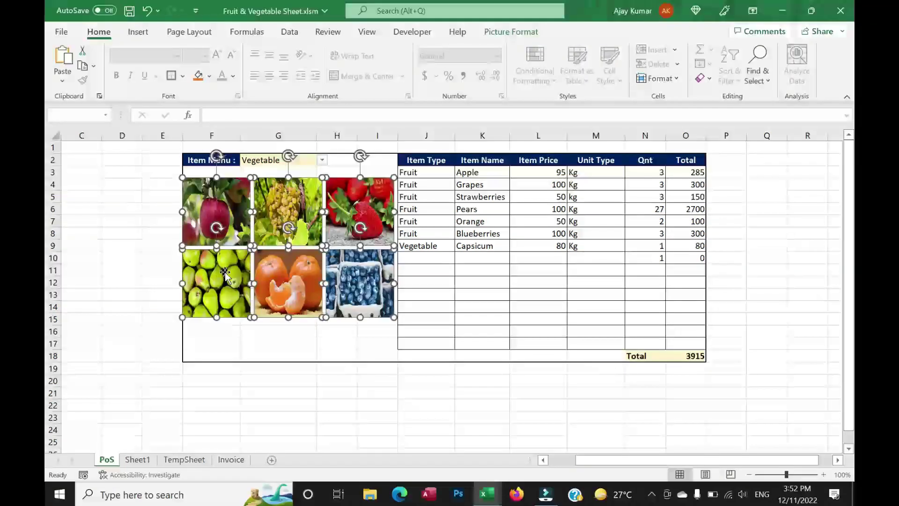
pyautogui.press('Delete')
# - Set Item Menu to Fruit so six fruit pictures load, and save the workbook
pyautogui.click(321, 162)
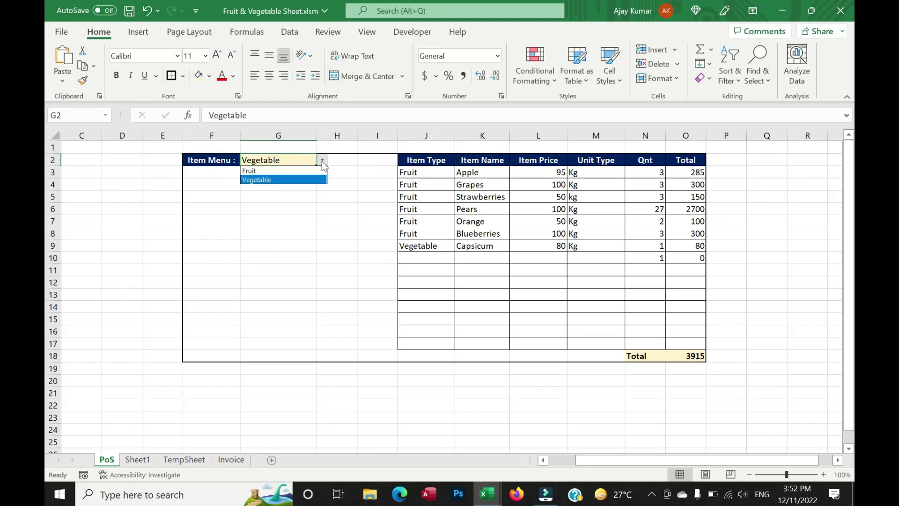
pyautogui.click(281, 171)
pyautogui.click(298, 341)
pyautogui.hotkey('ctrl', 's')
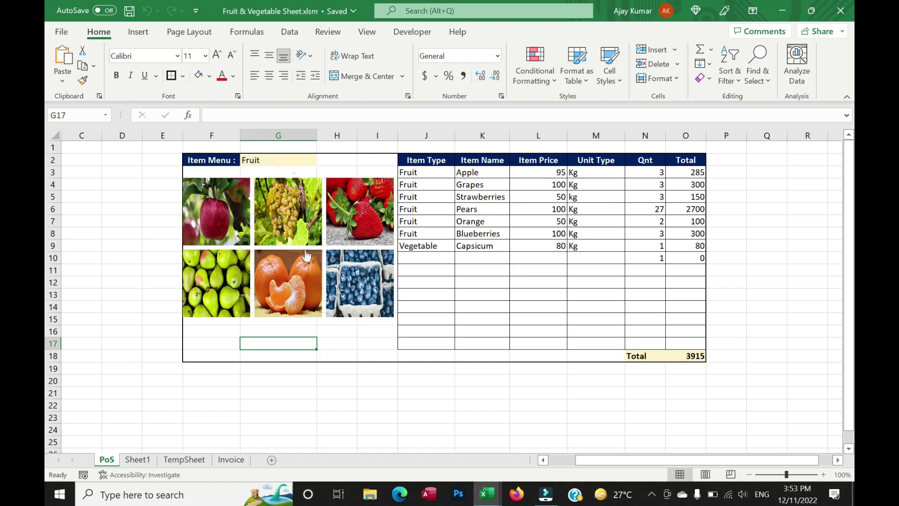
pyautogui.hotkey('alt', 'F11')
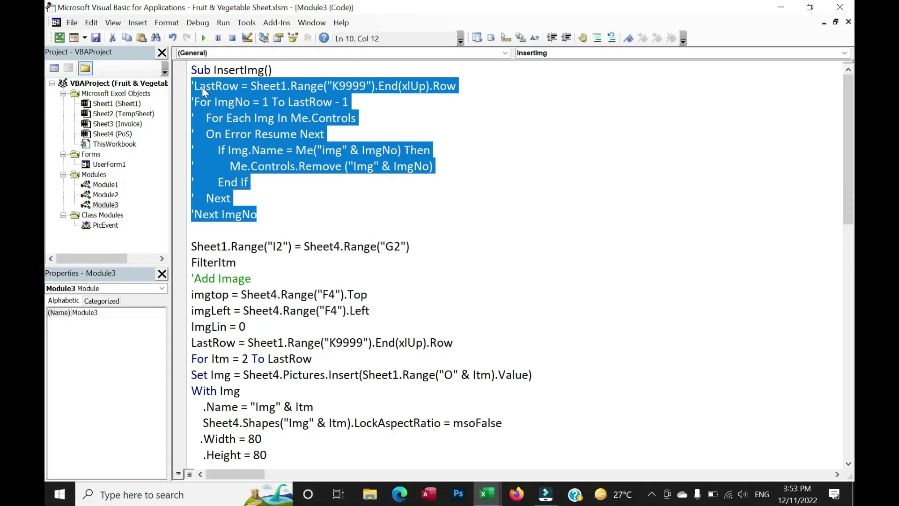
# - Uncomment the picture-removal block in the InsertImg macro
pyautogui.click(611, 37)
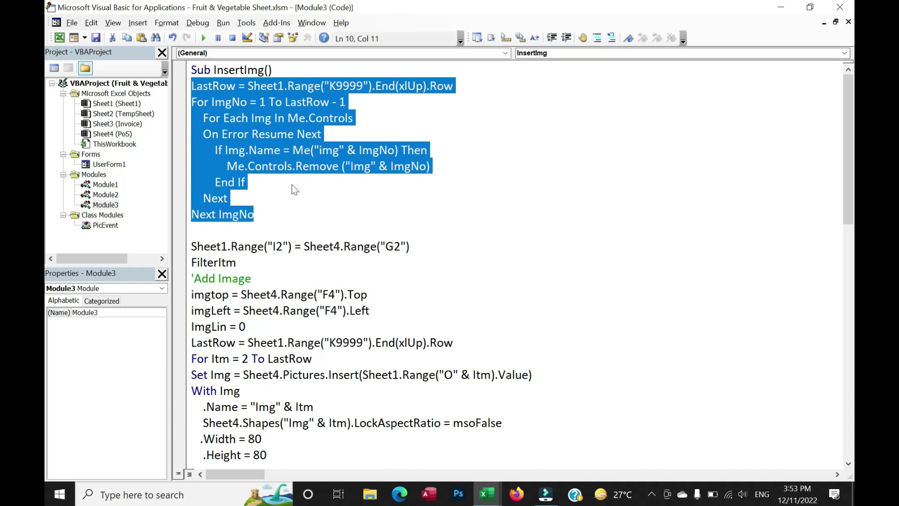
pyautogui.click(266, 198)
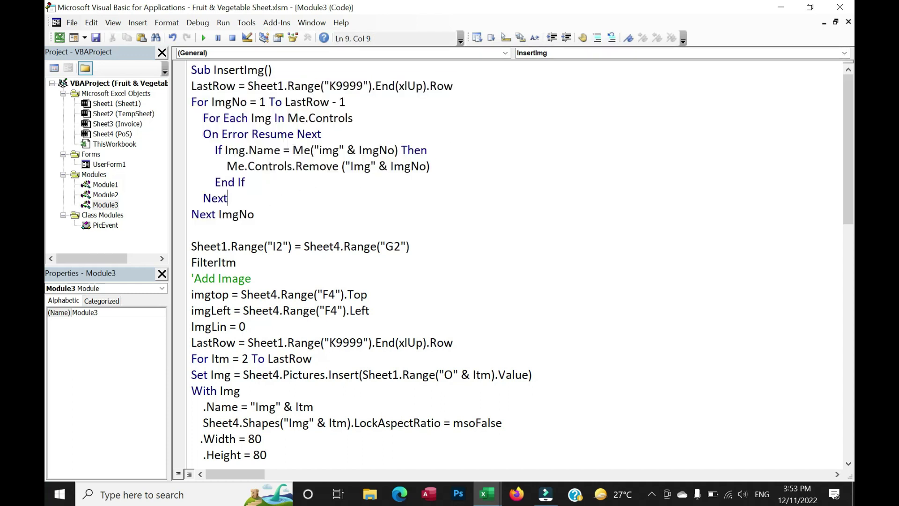
pyautogui.click(336, 86)
# - Check on Sheet1 that the filtered fruit list occupies rows K2:O7, then return to PoS
pyautogui.hotkey('alt', 'F11')
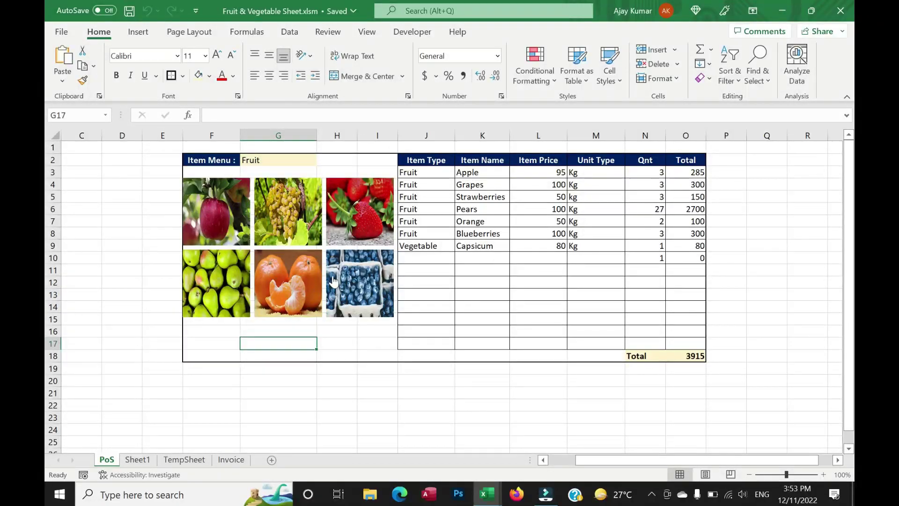
pyautogui.click(138, 459)
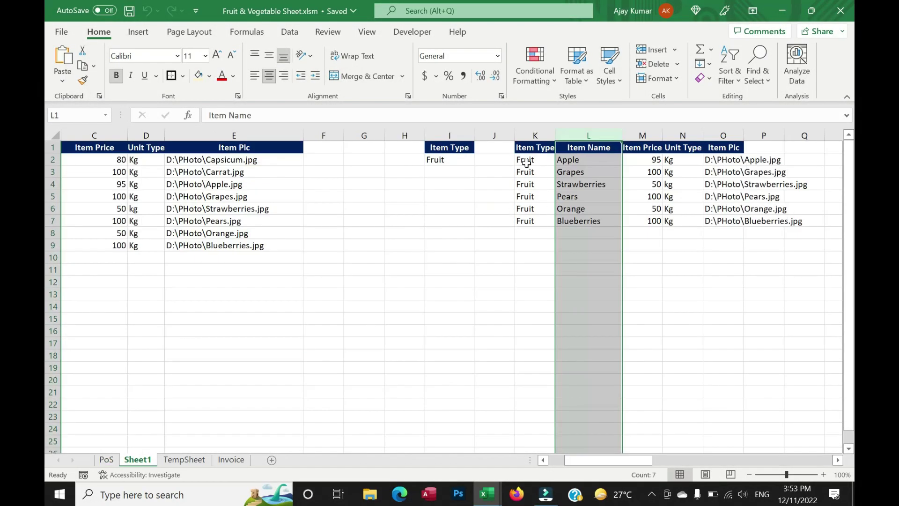
pyautogui.moveTo(524, 161); pyautogui.dragTo(725, 229)
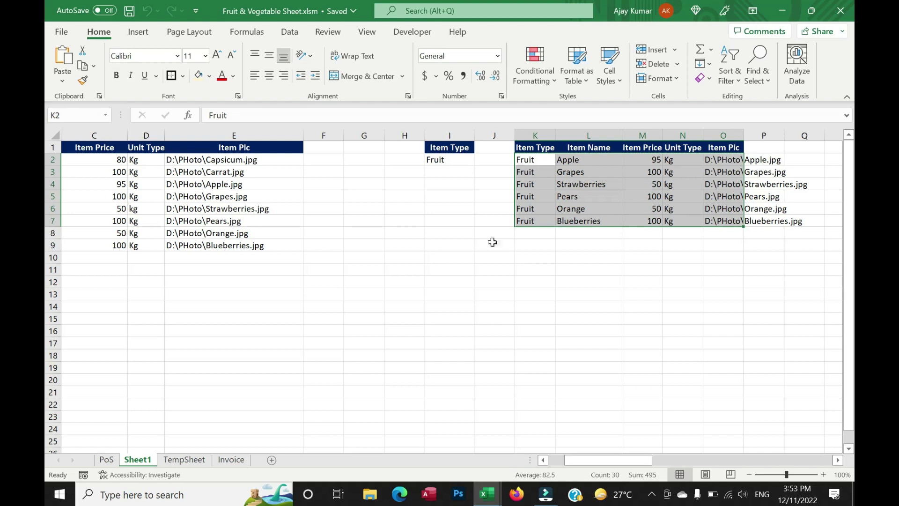
pyautogui.moveTo(534, 160); pyautogui.dragTo(544, 224)
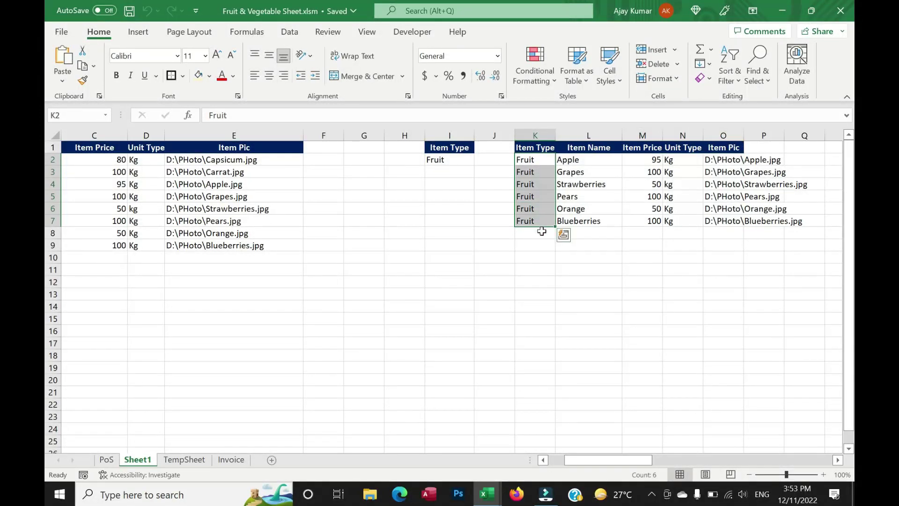
pyautogui.click(106, 459)
# - Change the loop line to For ImgNo = 2 To LastRow, dropping the - 1
pyautogui.hotkey('alt', 'F11')
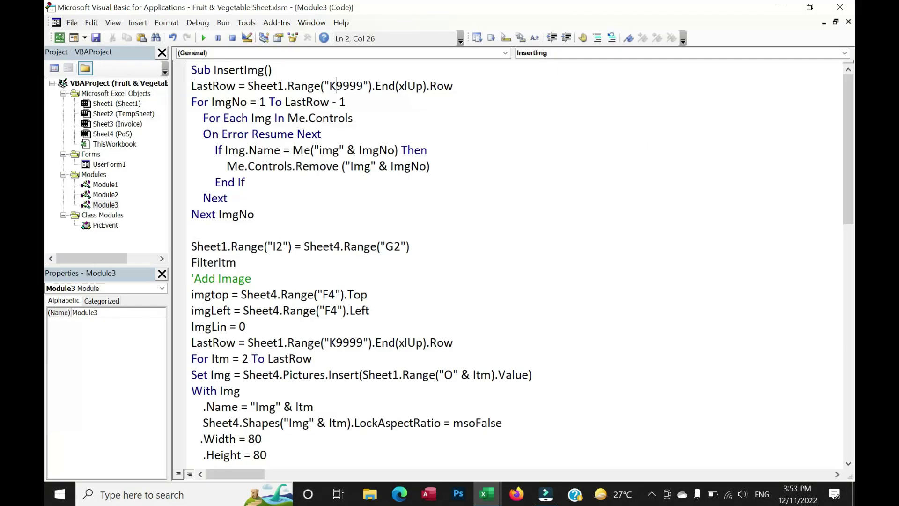
pyautogui.moveTo(191, 86); pyautogui.dragTo(452, 86)
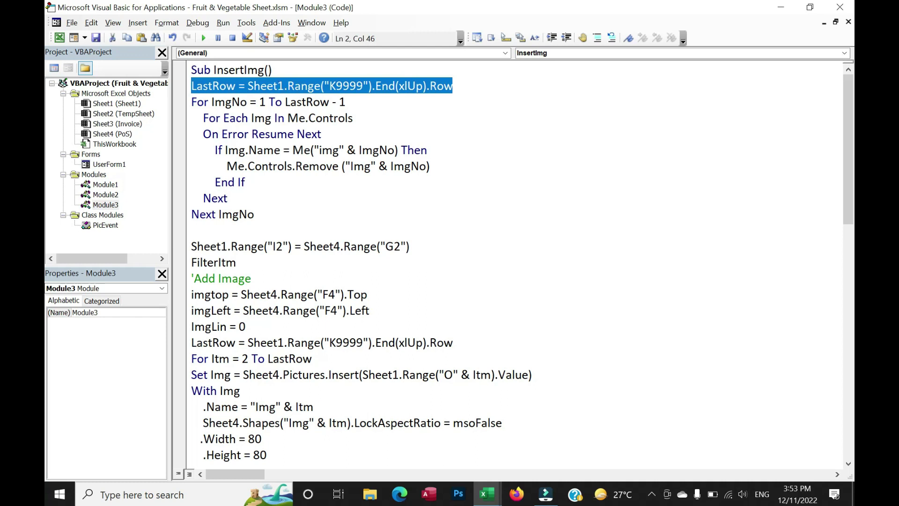
pyautogui.click(196, 102)
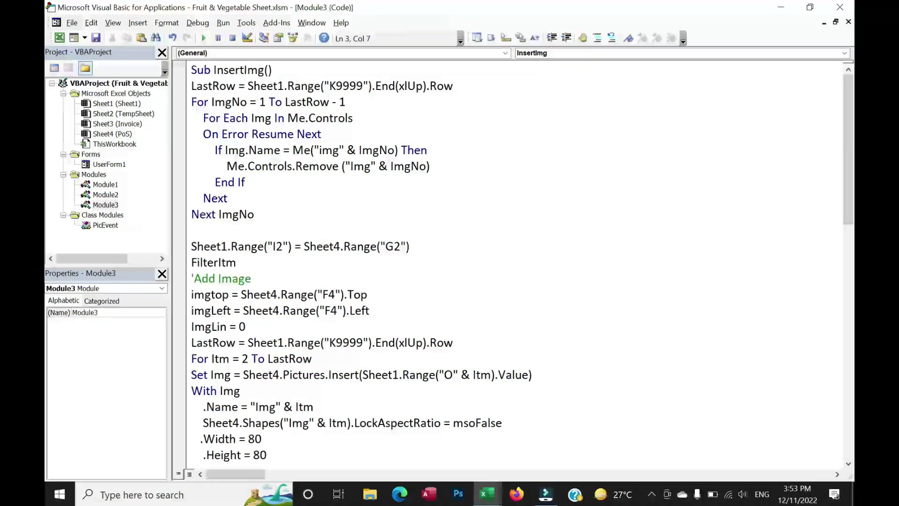
pyautogui.press('Right')
pyautogui.press('Right')
pyautogui.press('Right')
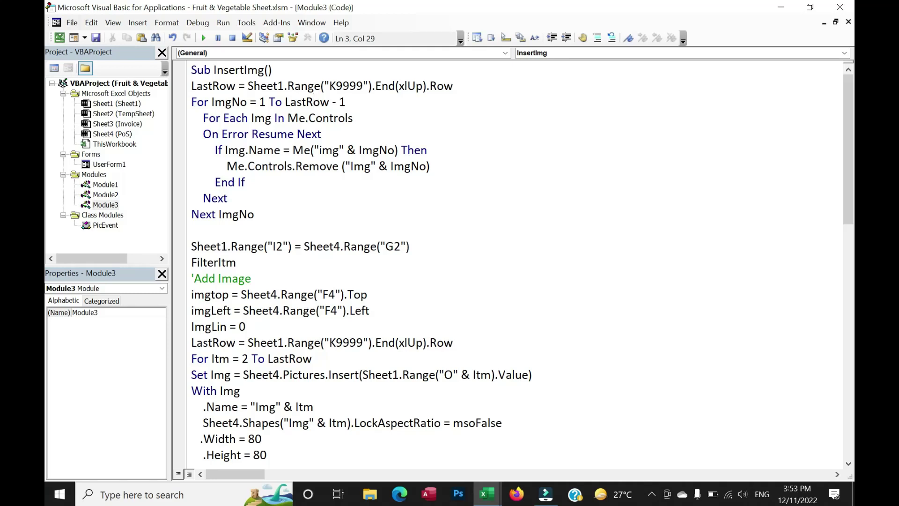
pyautogui.click(259, 101)
pyautogui.hotkey('shift', 'Right')
pyautogui.write('2')
pyautogui.press('End')
pyautogui.press('BackSpace')
pyautogui.press('BackSpace')
pyautogui.press('BackSpace')
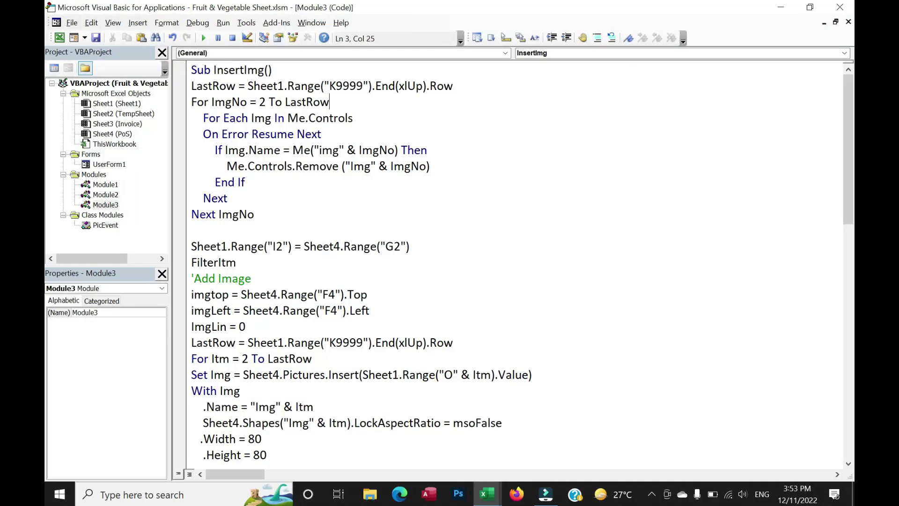
# - Replace the old Me.Controls removal loop with Sheet4.Shapes("Img" & ImgNo).Delete
pyautogui.moveTo(203, 118); pyautogui.dragTo(227, 198)
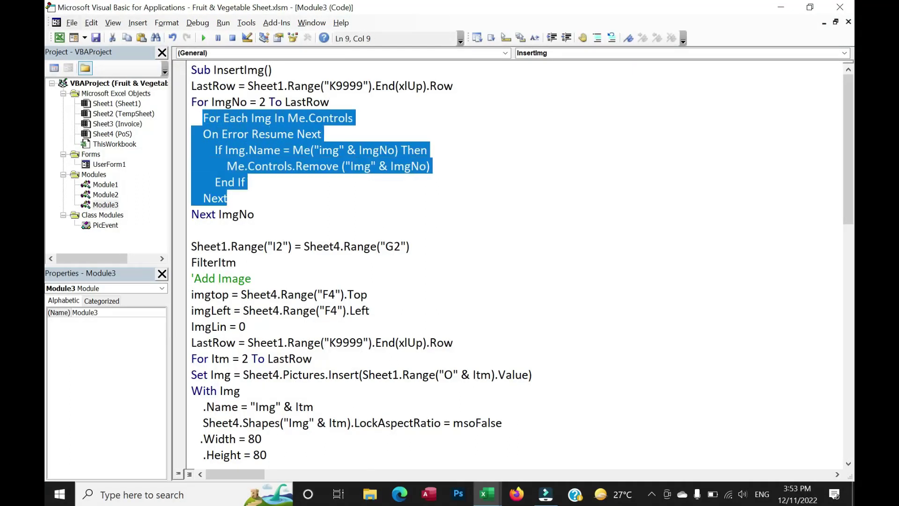
pyautogui.press('Delete')
pyautogui.write('Sheet4.')
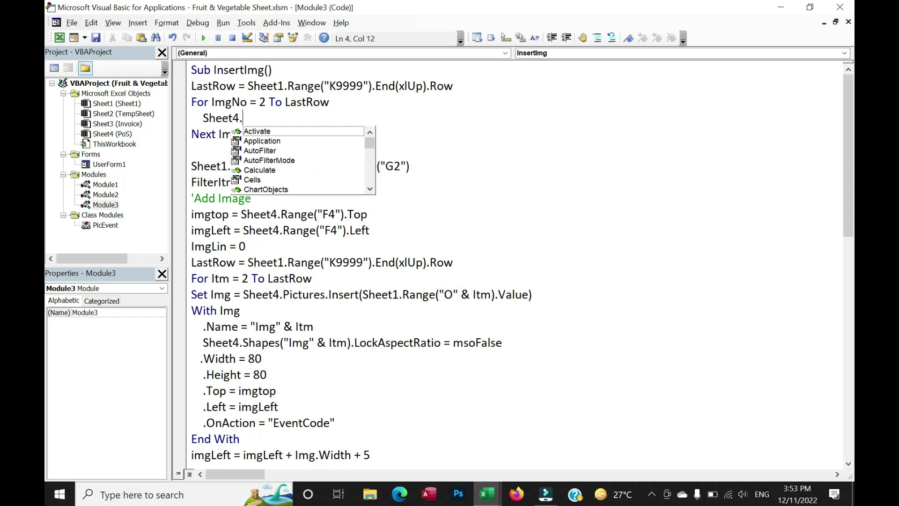
pyautogui.write('Shap')
pyautogui.press('Tab')
pyautogui.write('("Img" & ImgNo)')
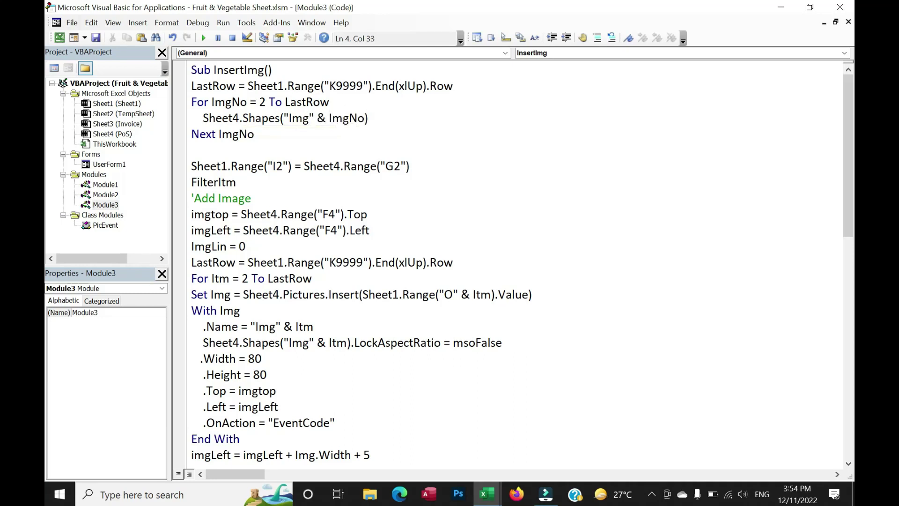
pyautogui.write('.dele')
pyautogui.press('Tab')
# - Back on the PoS sheet, select the Item Menu cell G2 and move down to G3
pyautogui.hotkey('alt', 'F11')
pyautogui.click(305, 161)
pyautogui.press('Return')
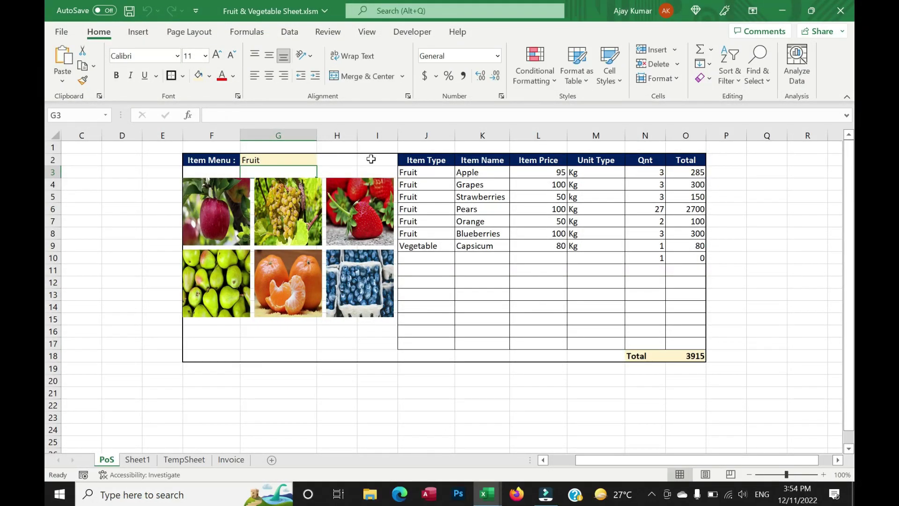
# - Set the Item Menu in G2 to Vegetable
pyautogui.click(301, 160)
pyautogui.click(322, 160)
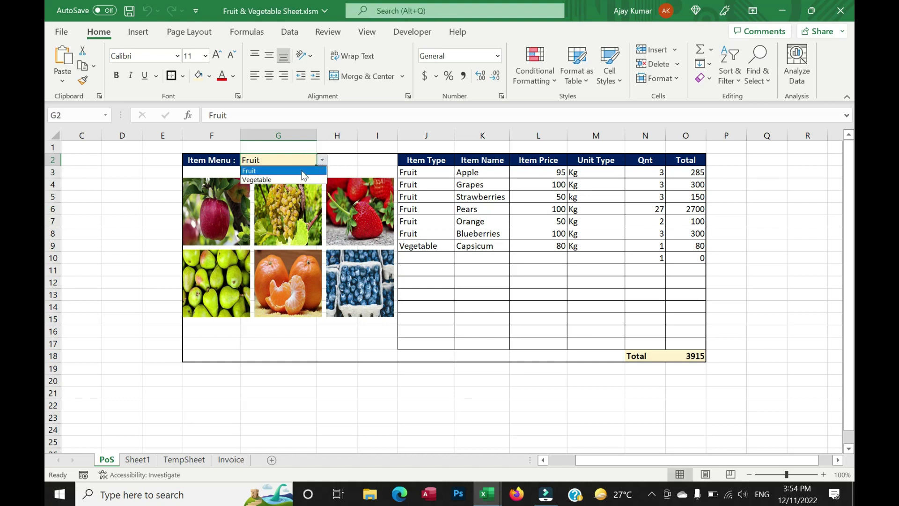
pyautogui.click(295, 180)
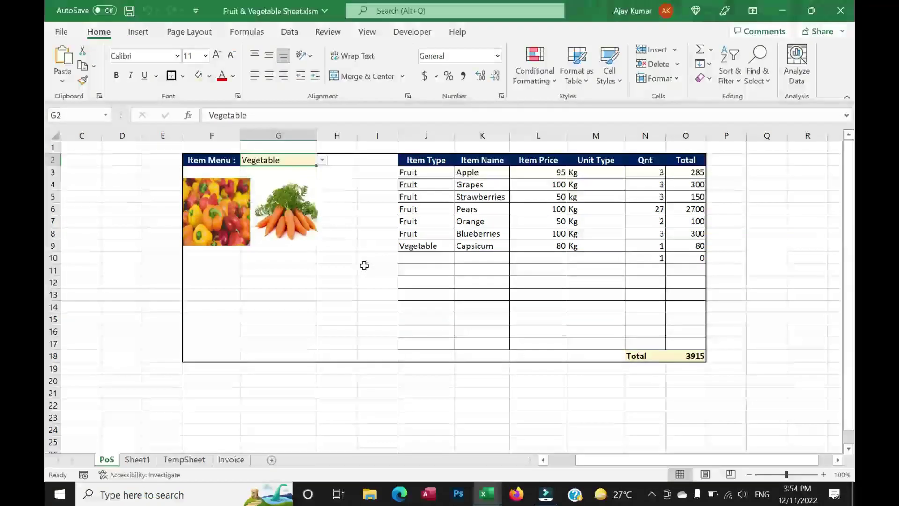
# - Delete the capsicum and carrot pictures and save the workbook
pyautogui.click(230, 229)
pyautogui.keyDown('ctrl'); pyautogui.click(274, 227); pyautogui.keyUp('ctrl')
pyautogui.press('Delete')
pyautogui.hotkey('ctrl', 's')
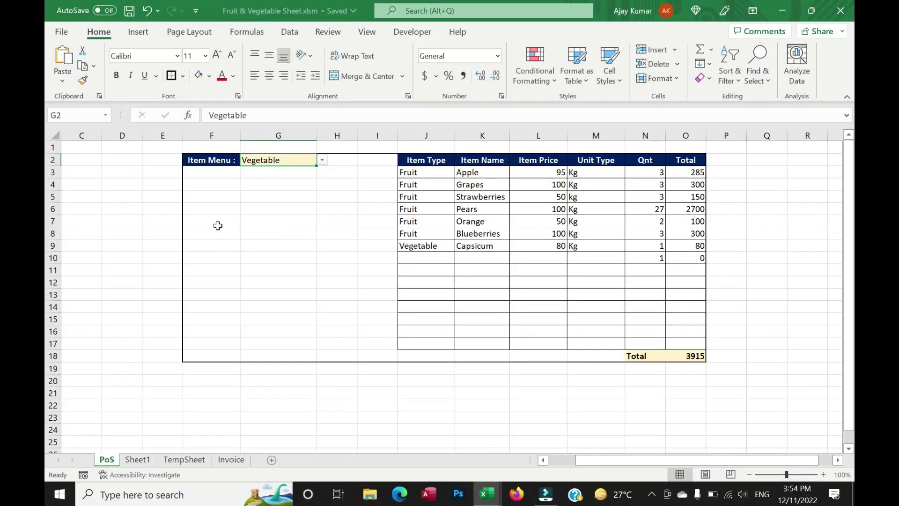
pyautogui.click(206, 229)
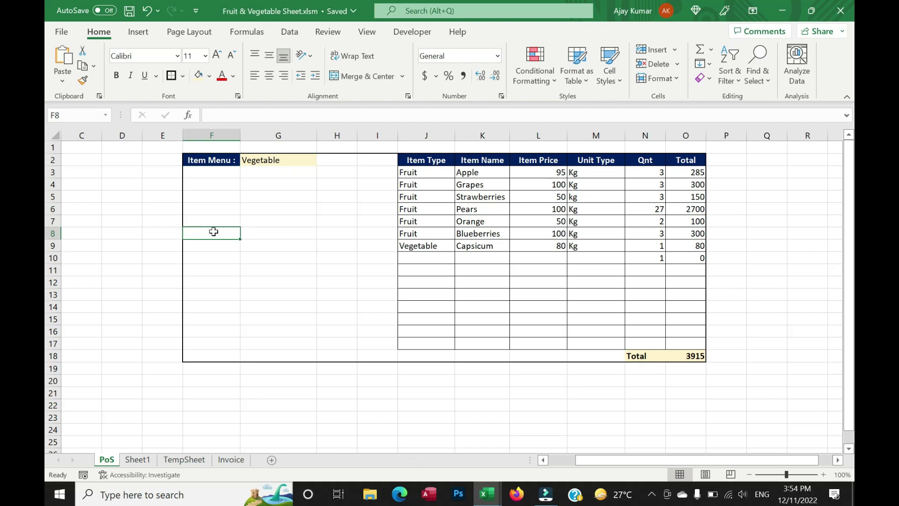
# - Choose Fruit in the G2 Item Menu to rerun the picture macro
pyautogui.click(293, 161)
pyautogui.click(323, 161)
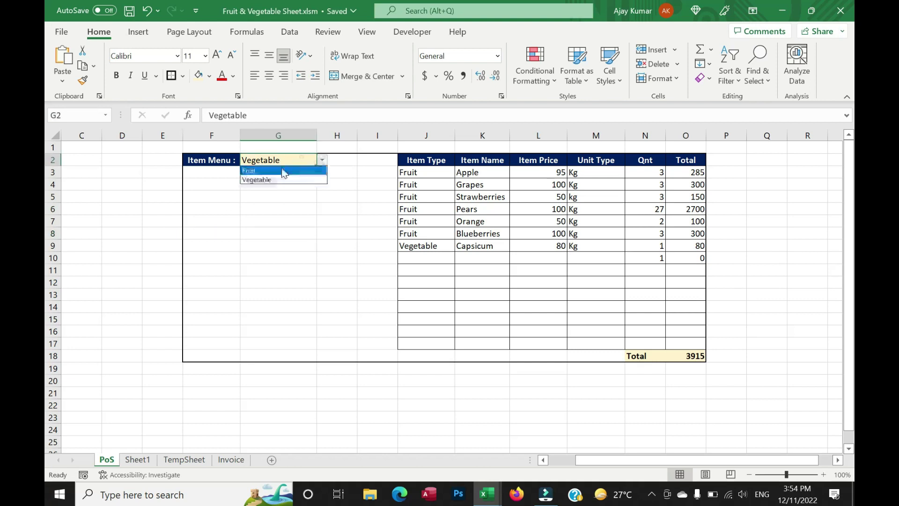
pyautogui.click(287, 171)
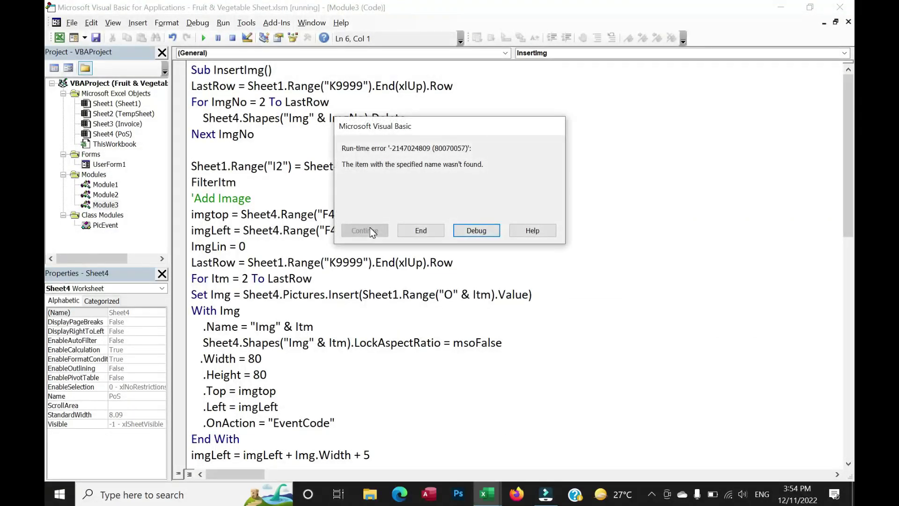
# - End the run-time error and add On Error Resume Next inside the deletion loop, then return to Excel
pyautogui.click(476, 230)
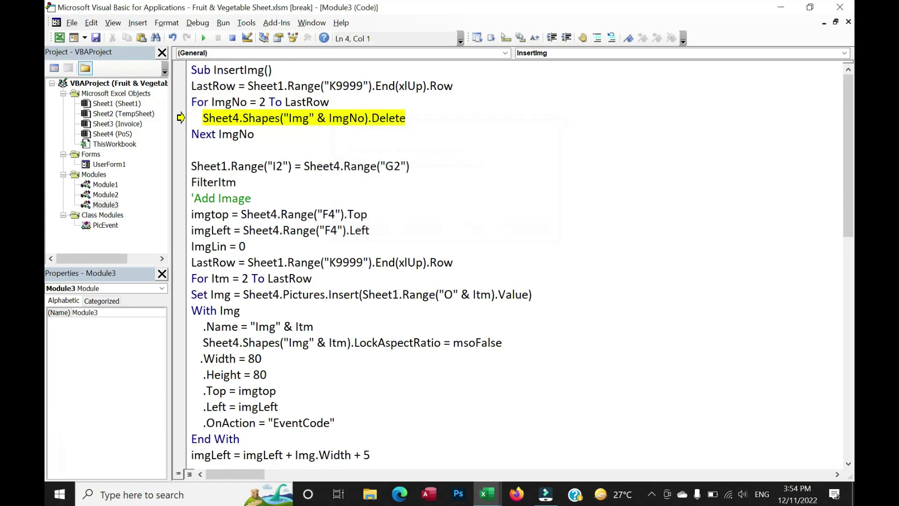
pyautogui.moveTo(203, 118); pyautogui.dragTo(405, 118)
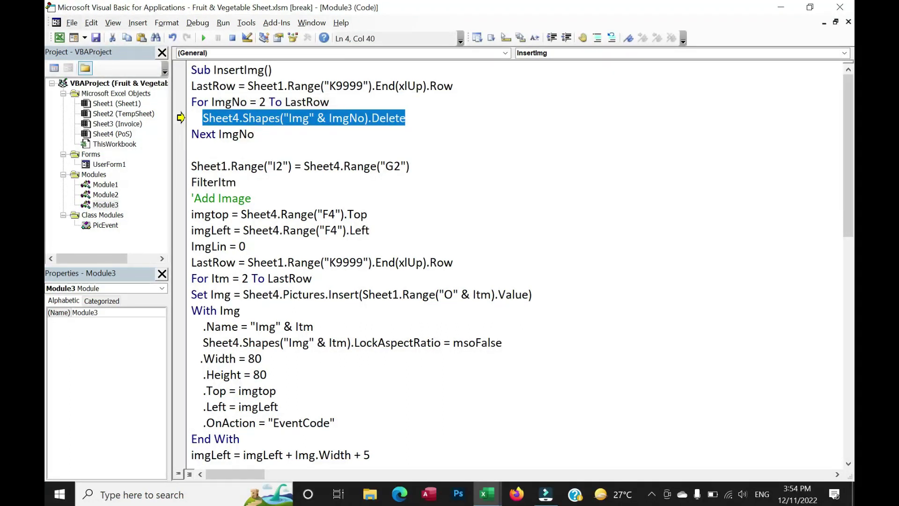
pyautogui.click(453, 85)
pyautogui.press('Down')
pyautogui.press('Return')
pyautogui.press('Tab')
pyautogui.write('On Error Resume Next')
pyautogui.hotkey('alt', 'F11')
# - Choose Fruit in the Item Menu, then select and delete all six fruit pictures
pyautogui.click(322, 159)
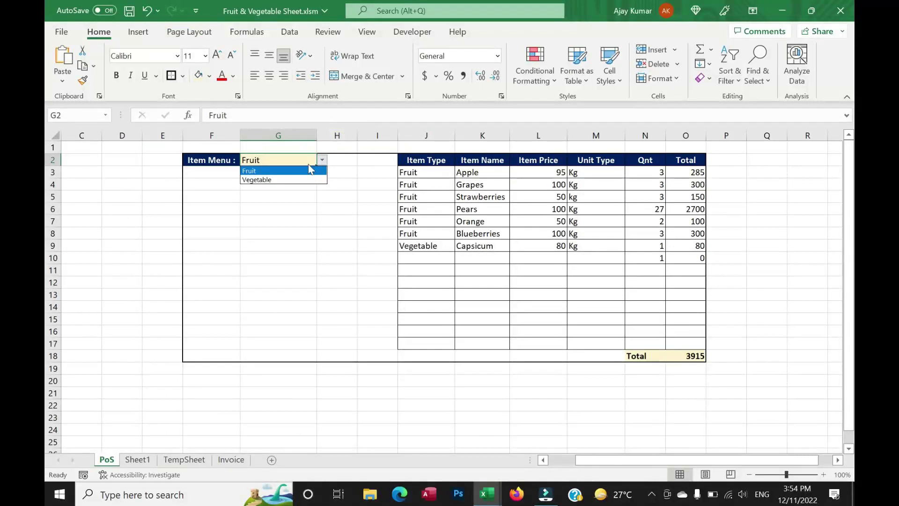
pyautogui.click(256, 170)
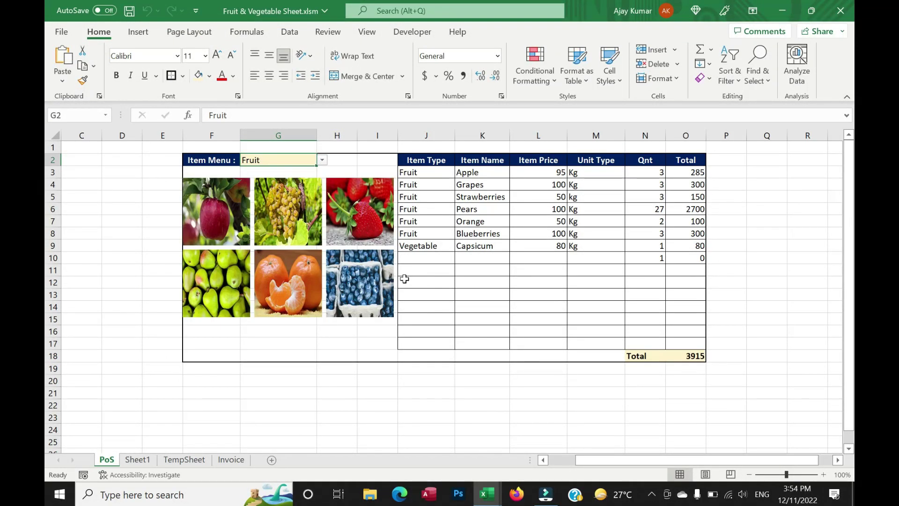
pyautogui.click(201, 207)
pyautogui.keyDown('ctrl'); pyautogui.click(281, 211); pyautogui.keyUp('ctrl')
pyautogui.keyDown('ctrl'); pyautogui.click(356, 211); pyautogui.keyUp('ctrl')
pyautogui.keyDown('ctrl'); pyautogui.click(356, 281); pyautogui.keyUp('ctrl')
pyautogui.keyDown('ctrl'); pyautogui.click(289, 281); pyautogui.keyUp('ctrl')
pyautogui.keyDown('ctrl'); pyautogui.click(210, 277); pyautogui.keyUp('ctrl')
pyautogui.press('Delete')
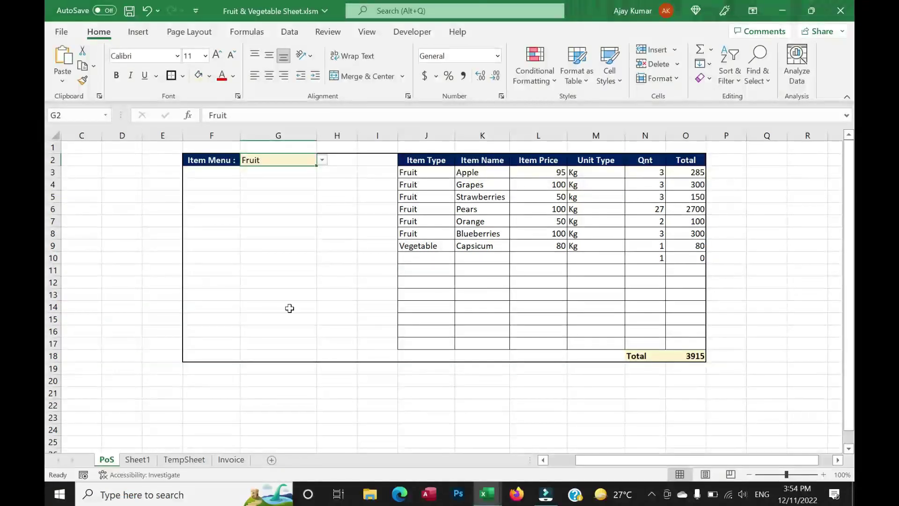
# - Select the item table range starting at J3, then choose Fruit again to reload the pictures
pyautogui.click(535, 380)
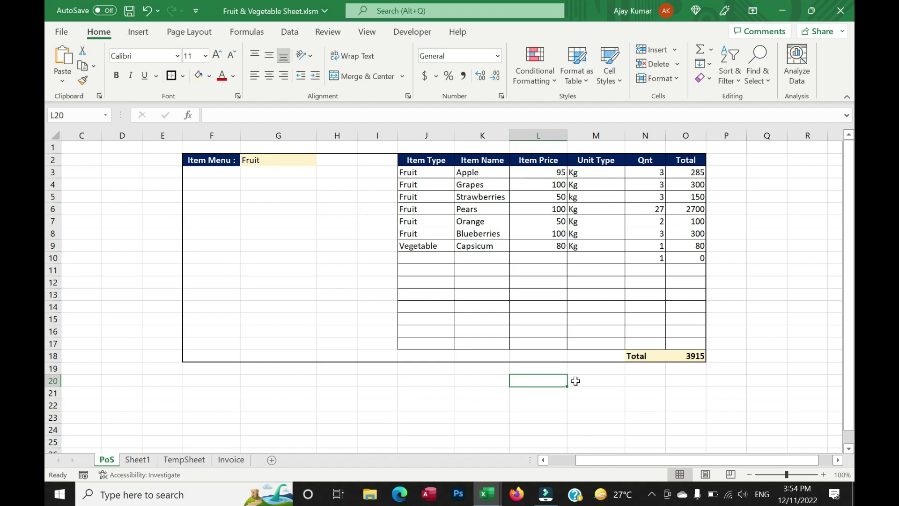
pyautogui.moveTo(426, 177)
pyautogui.mouseDown()
pyautogui.moveTo(530, 210)
pyautogui.moveTo(682, 287)
pyautogui.mouseUp()
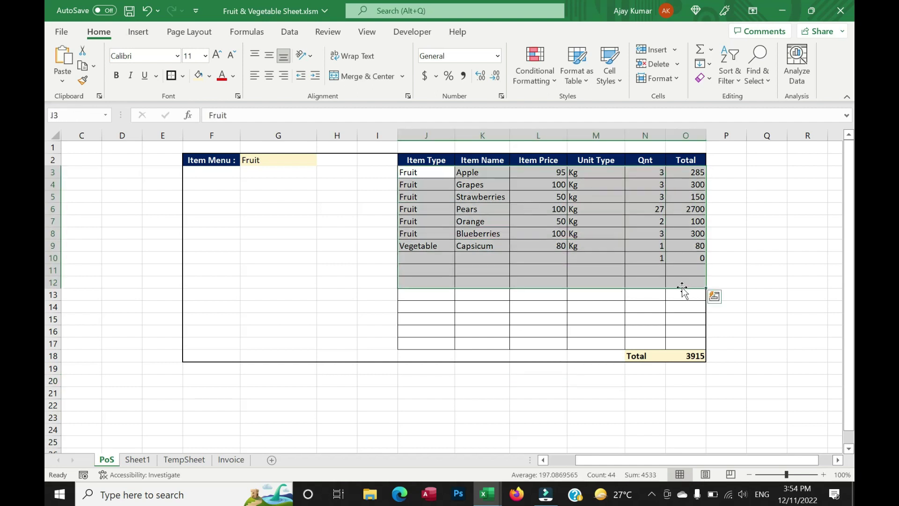
pyautogui.click(534, 379)
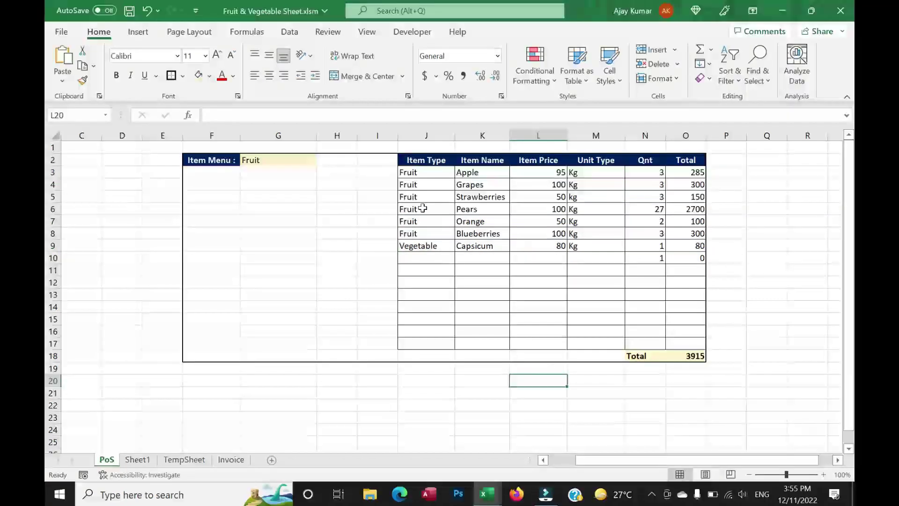
pyautogui.moveTo(425, 172); pyautogui.dragTo(680, 279)
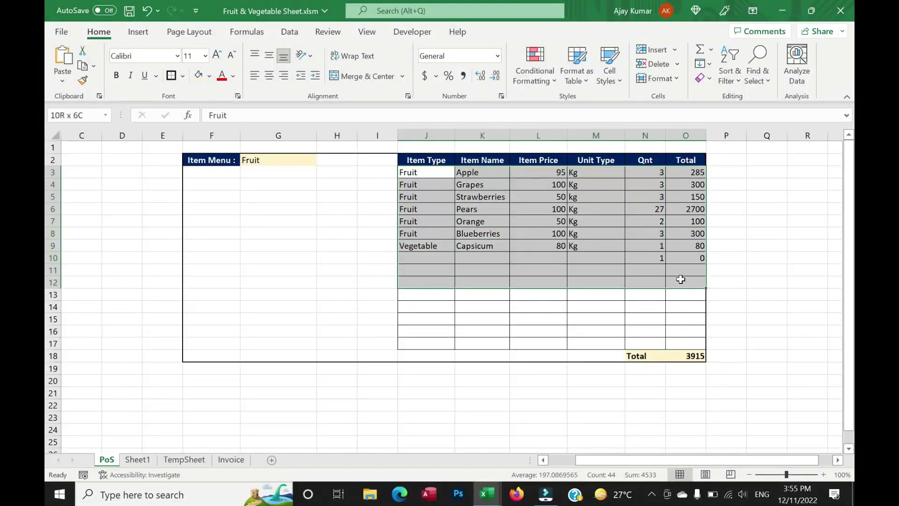
pyautogui.moveTo(427, 173); pyautogui.dragTo(695, 334)
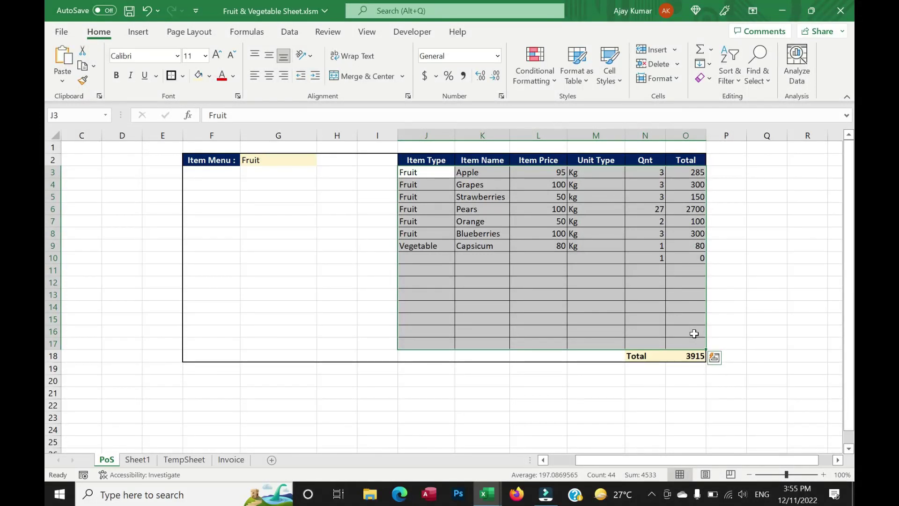
pyautogui.click(299, 171)
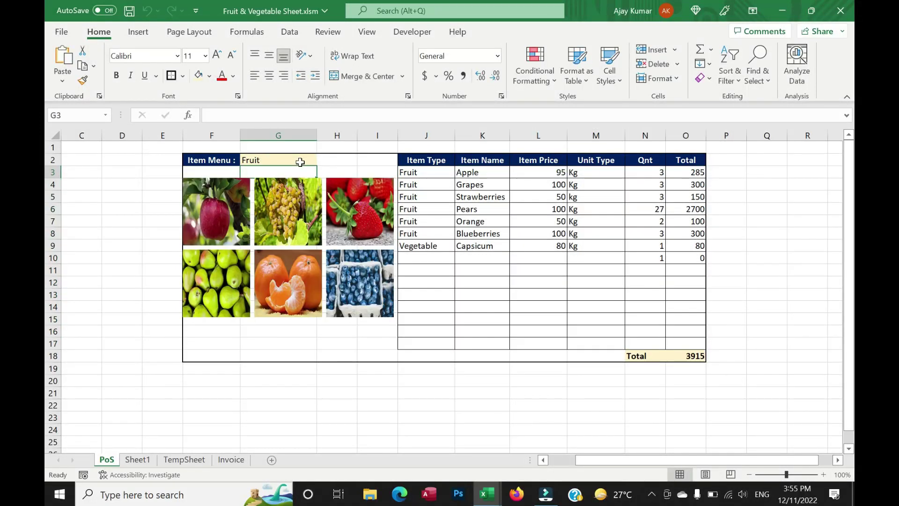